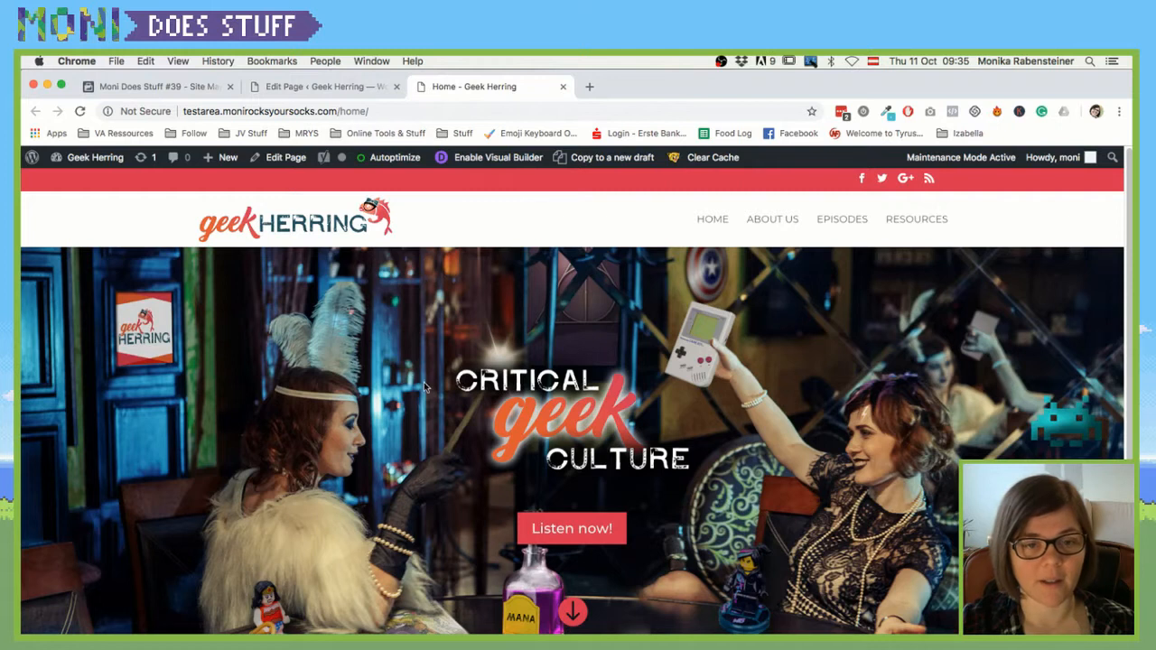
Open the theme customizer for the Geek Herring site from its WordPress admin area
scroll(424, 379, "down", 3)
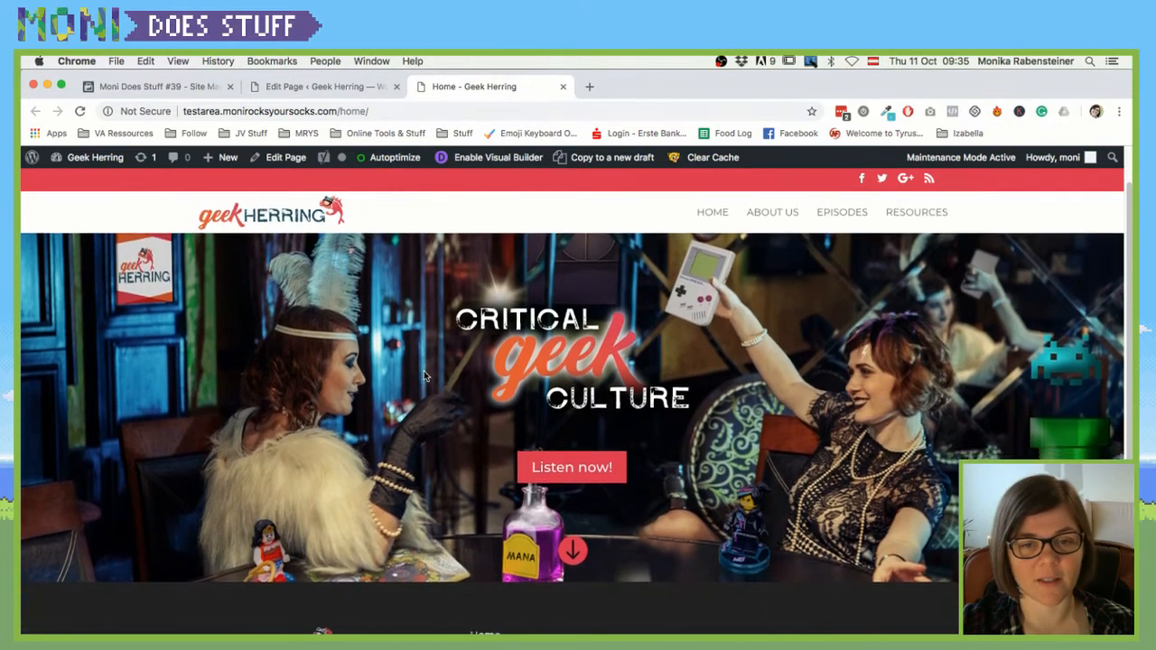
scroll(424, 371, "up", 3)
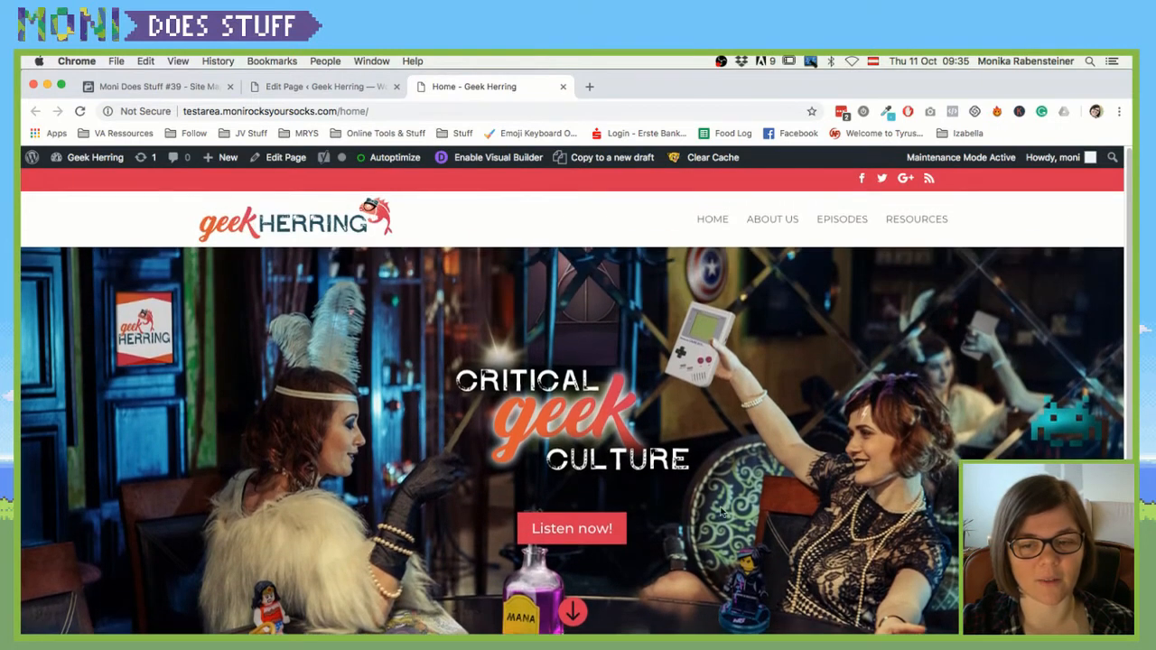
left_click(318, 87)
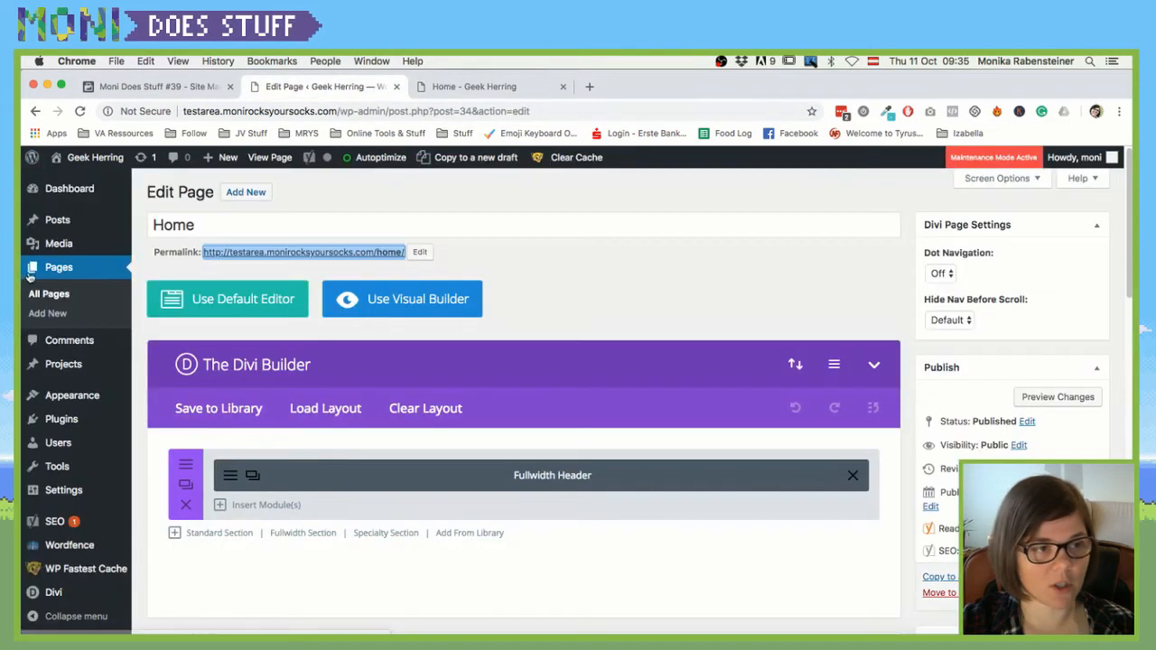
mouse_move(67, 397)
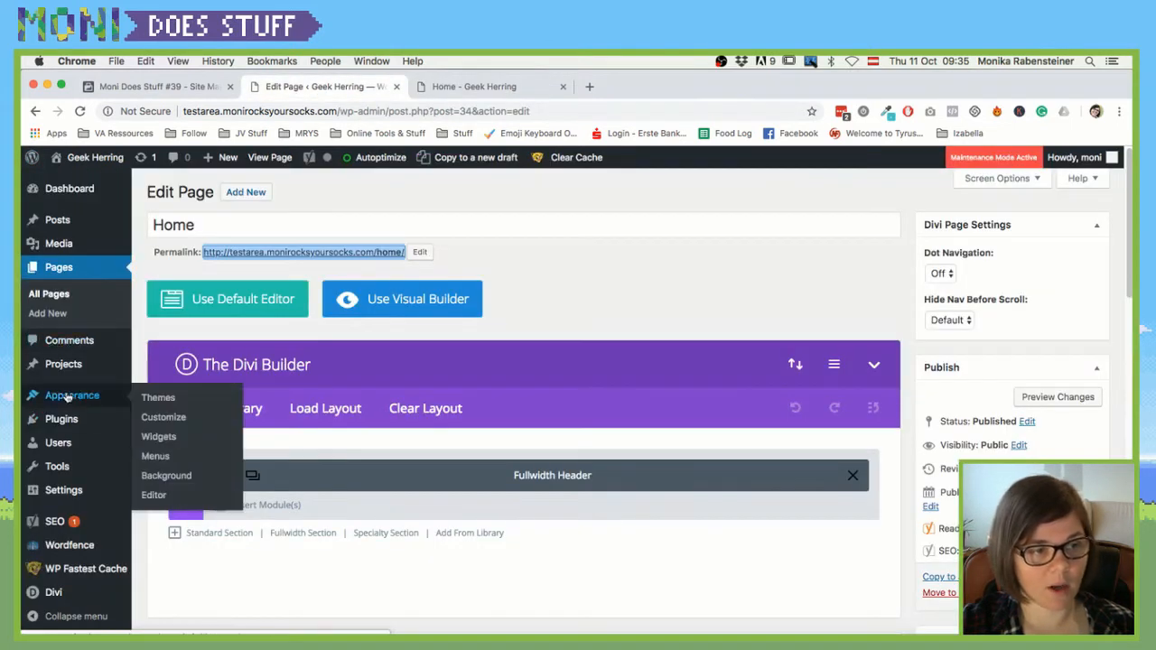
left_click(189, 418)
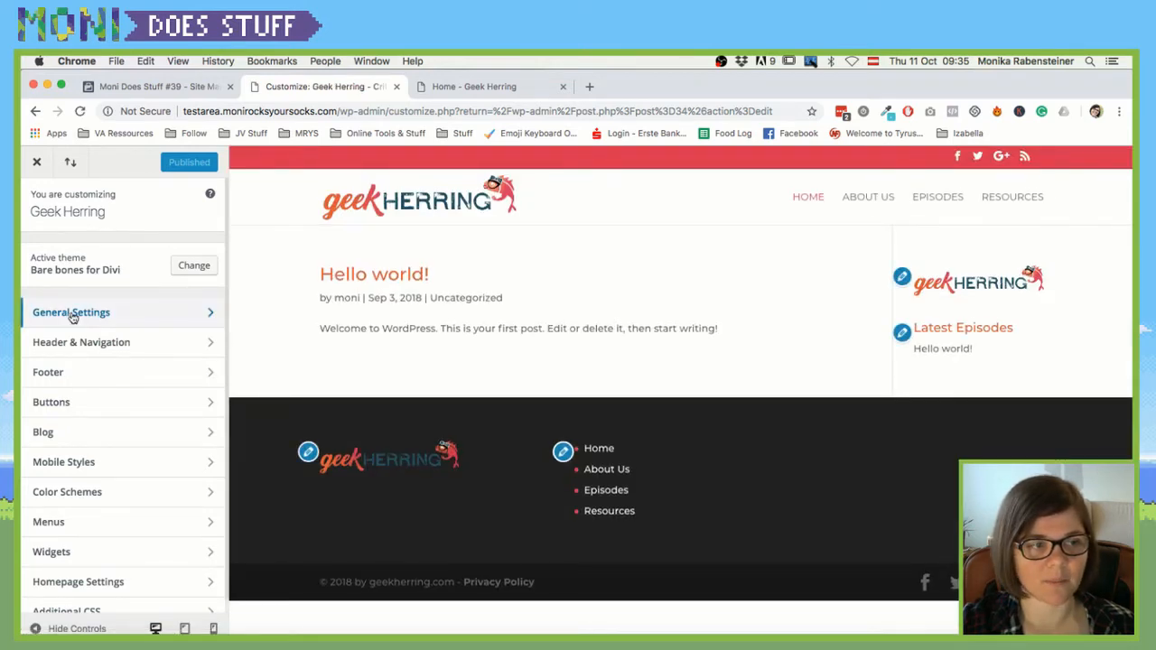
Set the site's homepage to display a static page and choose Home as that page
left_click(117, 582)
left_click(86, 420)
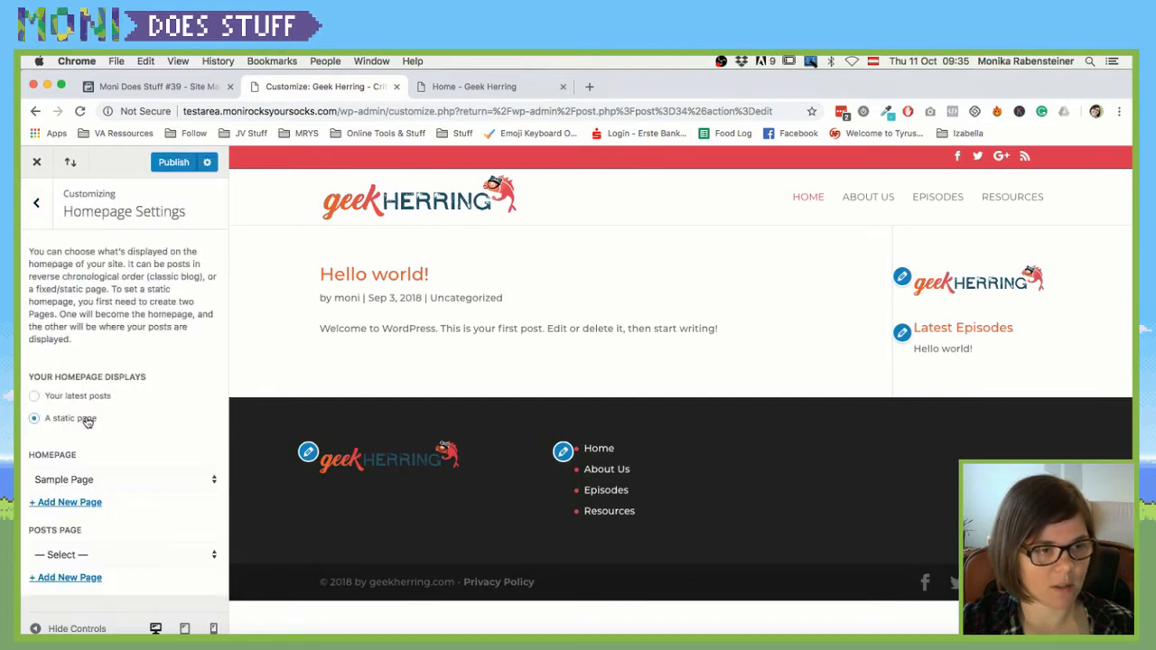
left_click(90, 479)
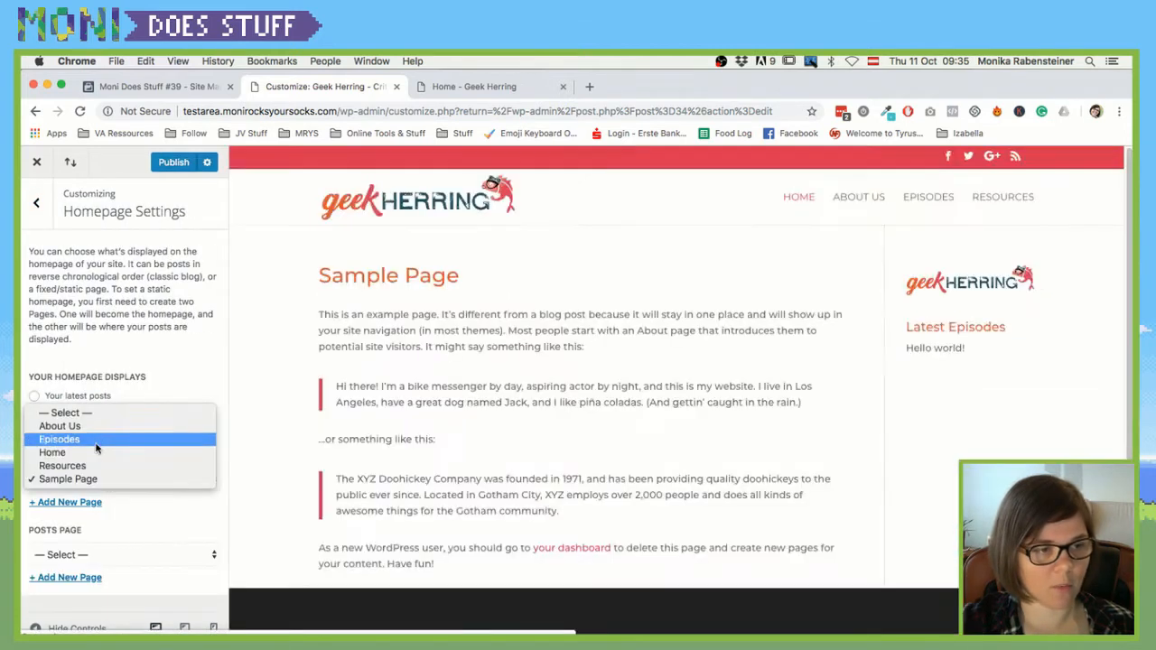
left_click(90, 454)
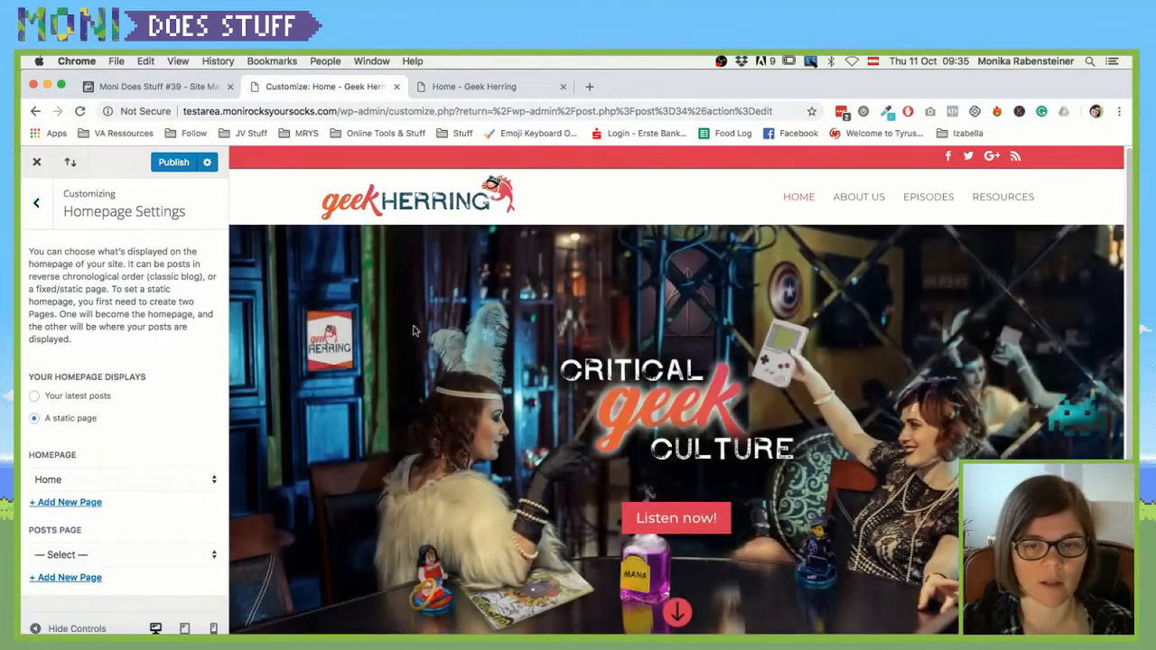
Make the primary menu bar's background color fully transparent in the Header & Navigation settings
left_click(37, 204)
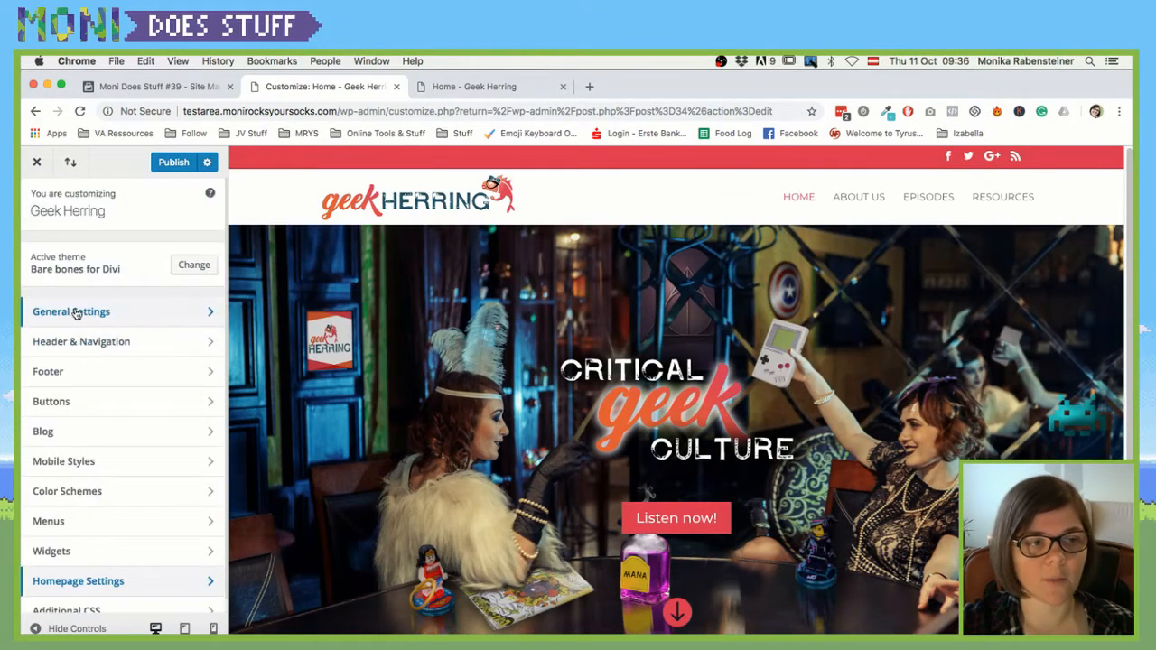
left_click(72, 343)
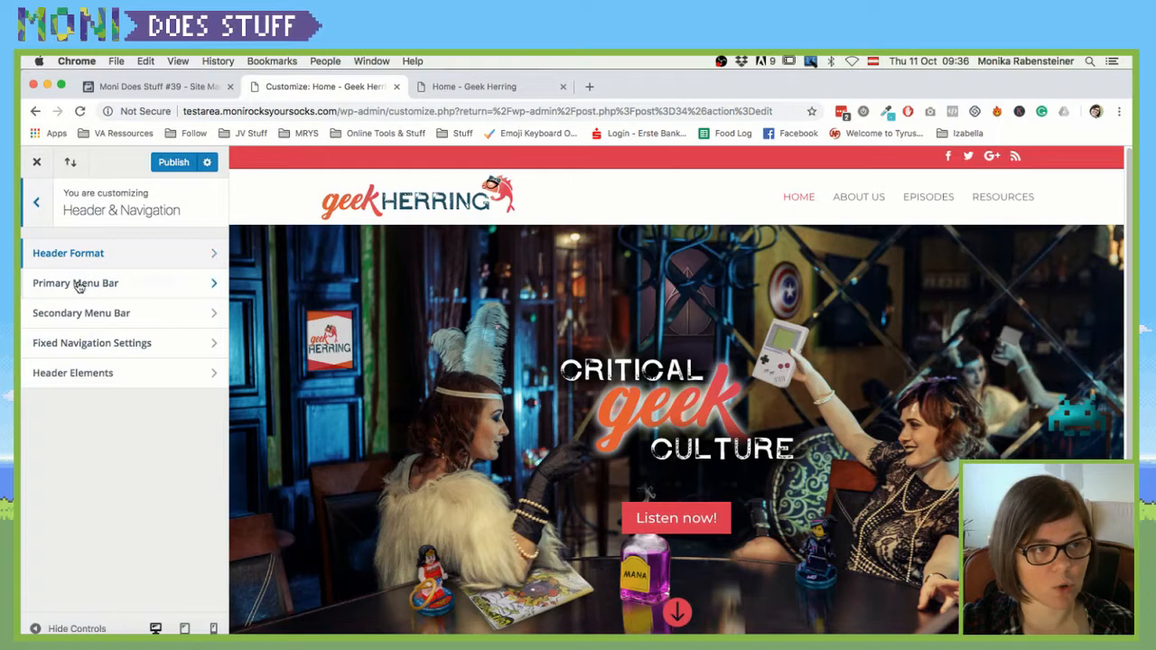
left_click(77, 284)
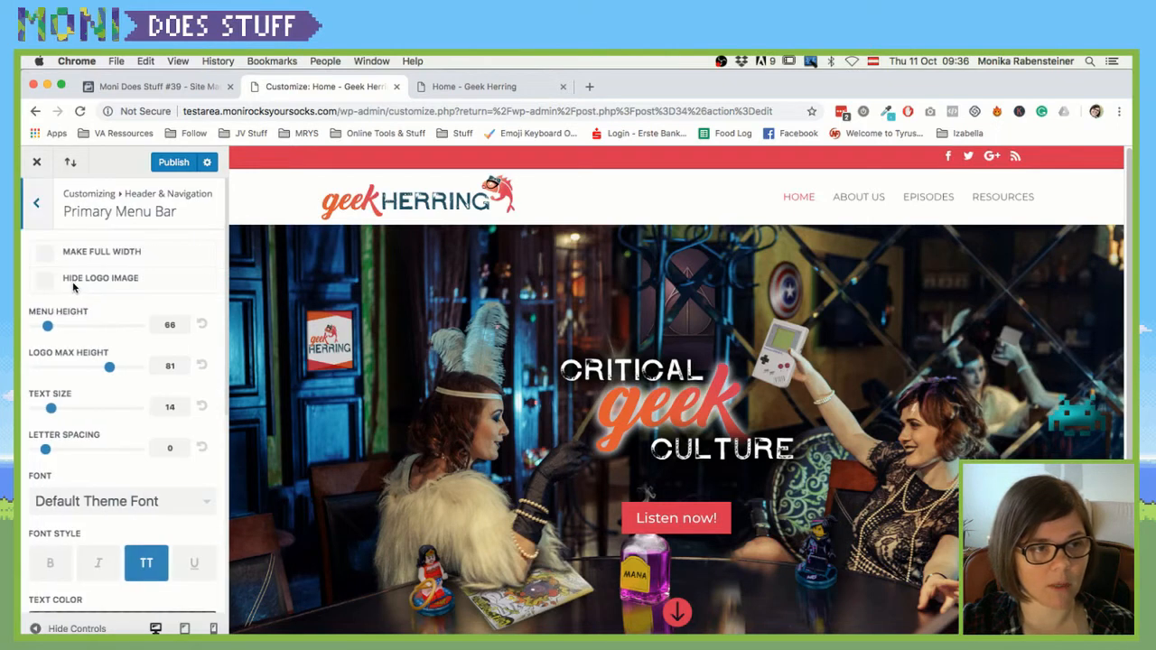
scroll(156, 485, "down", 2)
scroll(155, 485, "down", 5)
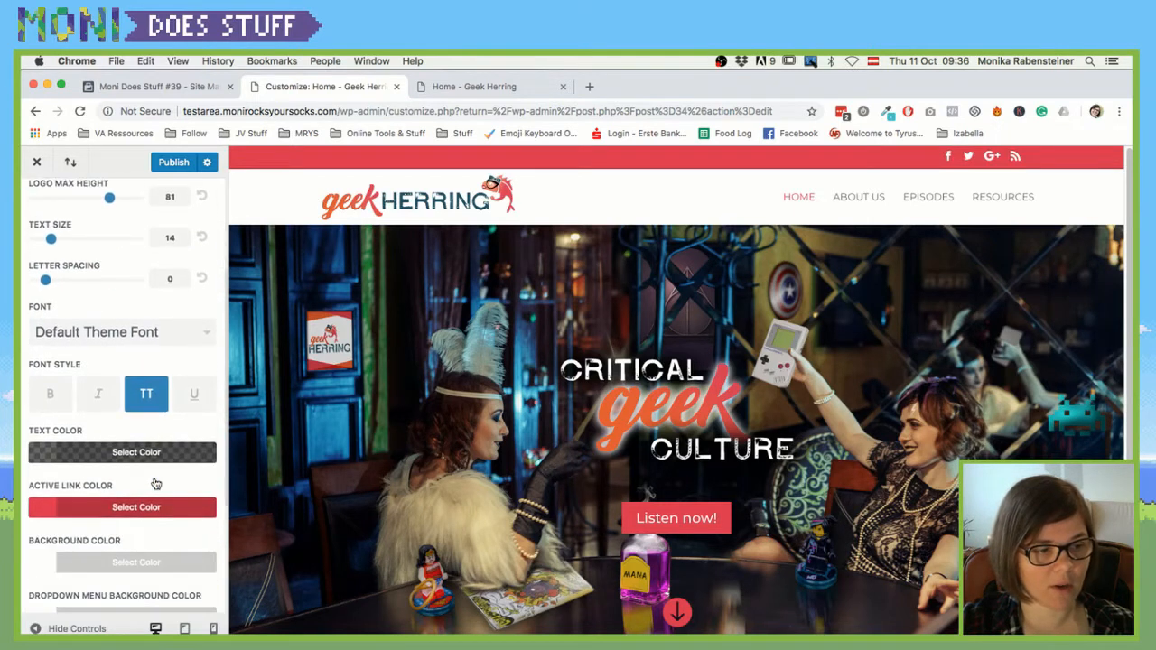
left_click(131, 561)
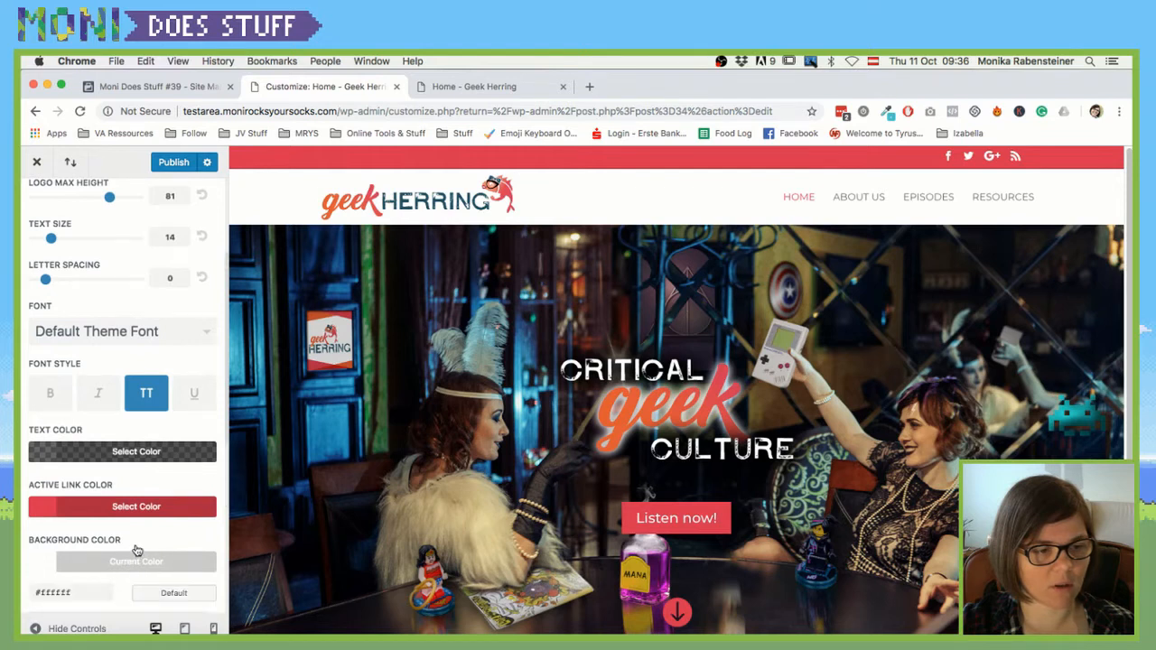
scroll(135, 551, "down", 3)
scroll(139, 546, "down", 9)
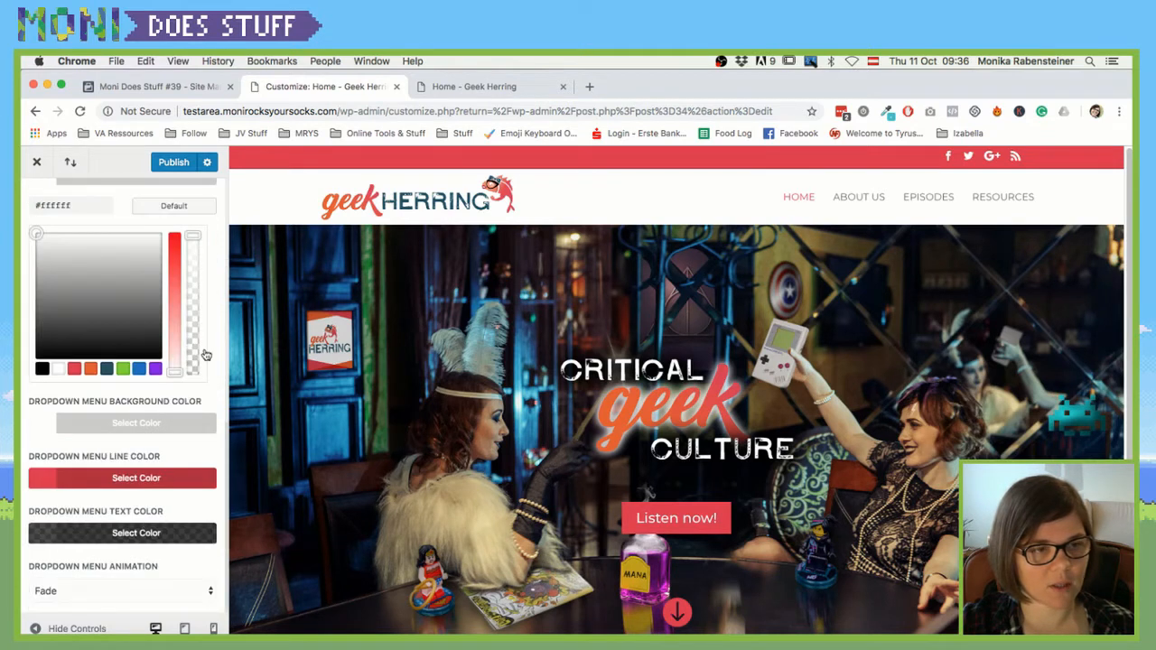
left_click_drag(190, 234, 184, 422)
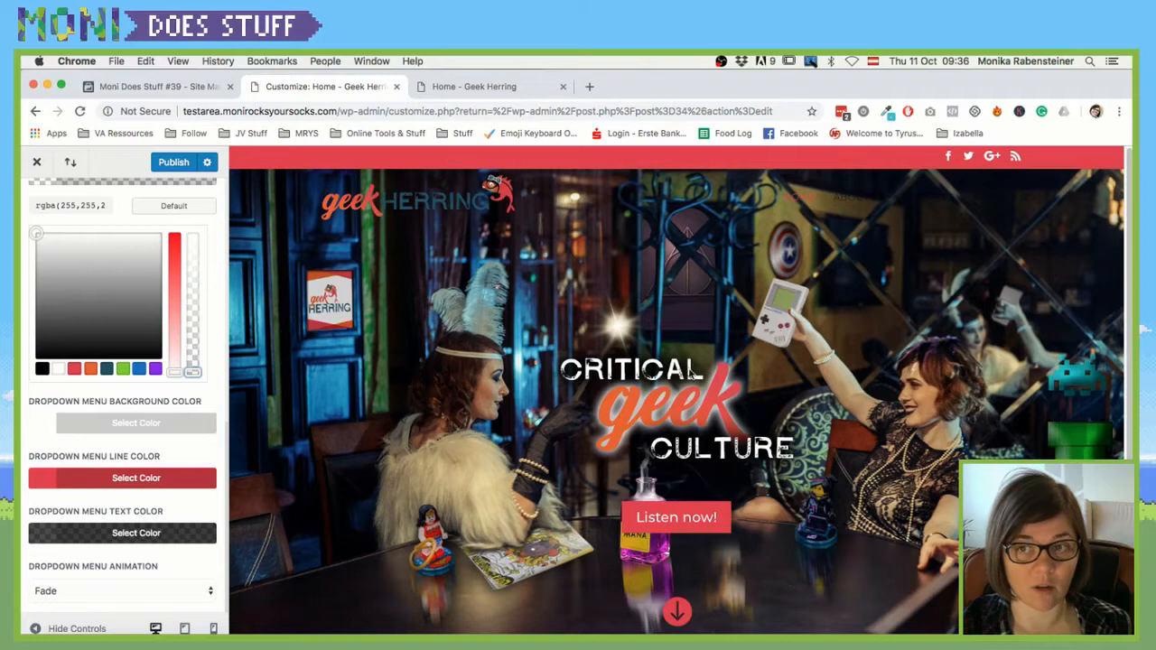
Set the primary menu bar's text color to fully opaque white (#ffffff)
scroll(219, 233, "up", 5)
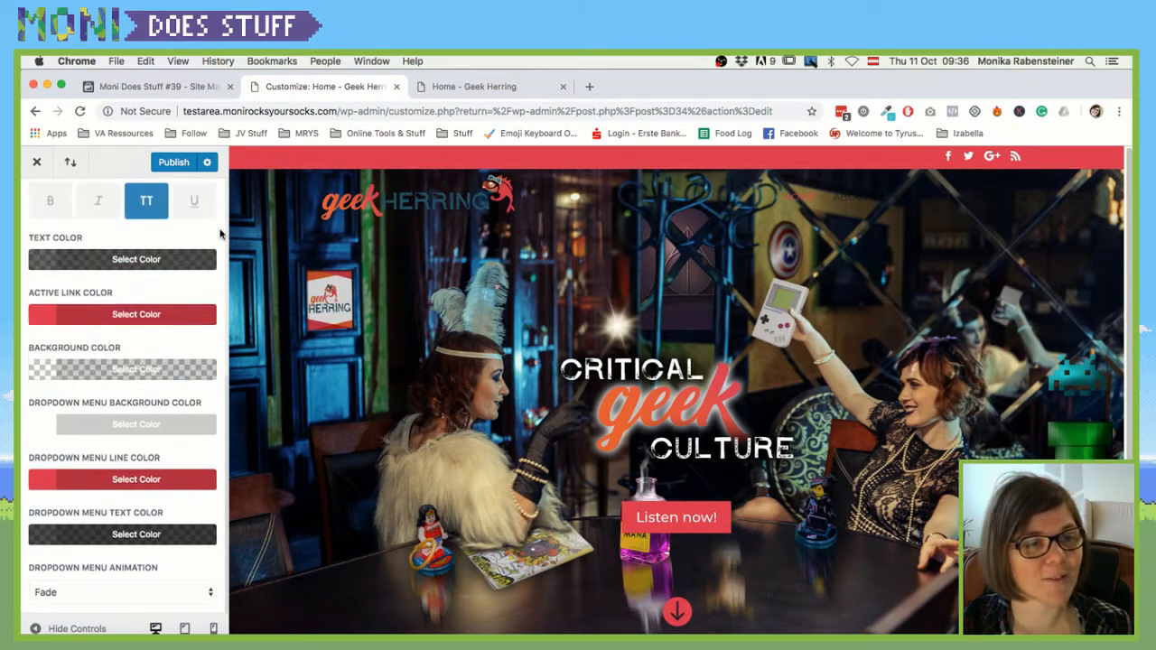
scroll(219, 233, "down", 3)
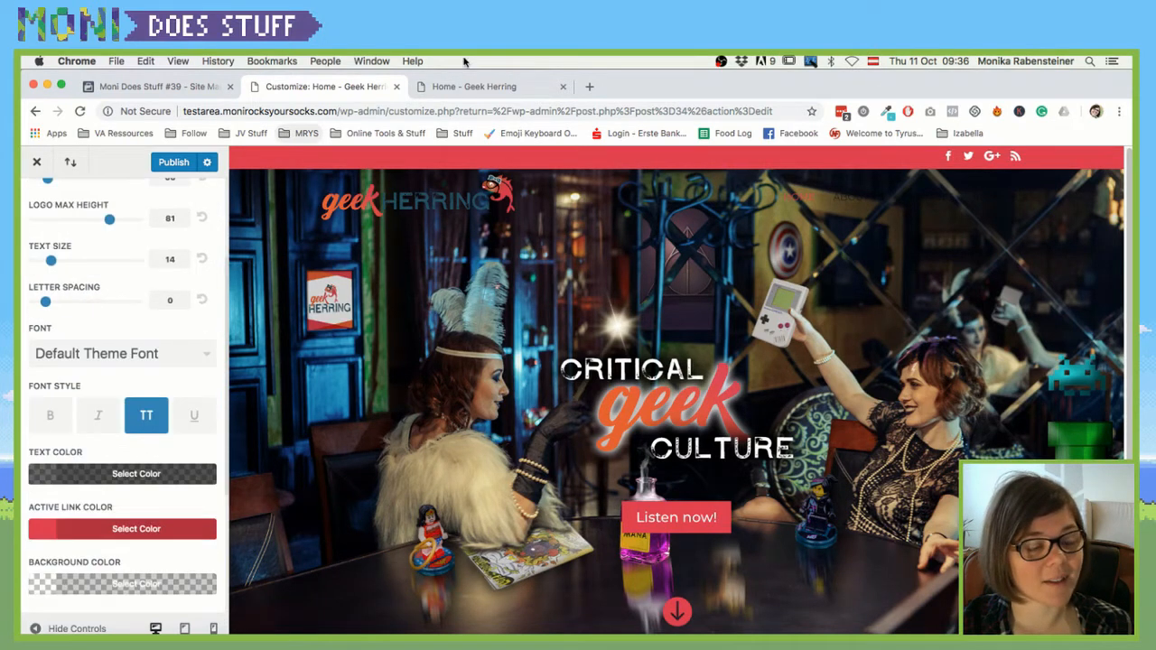
left_click(135, 474)
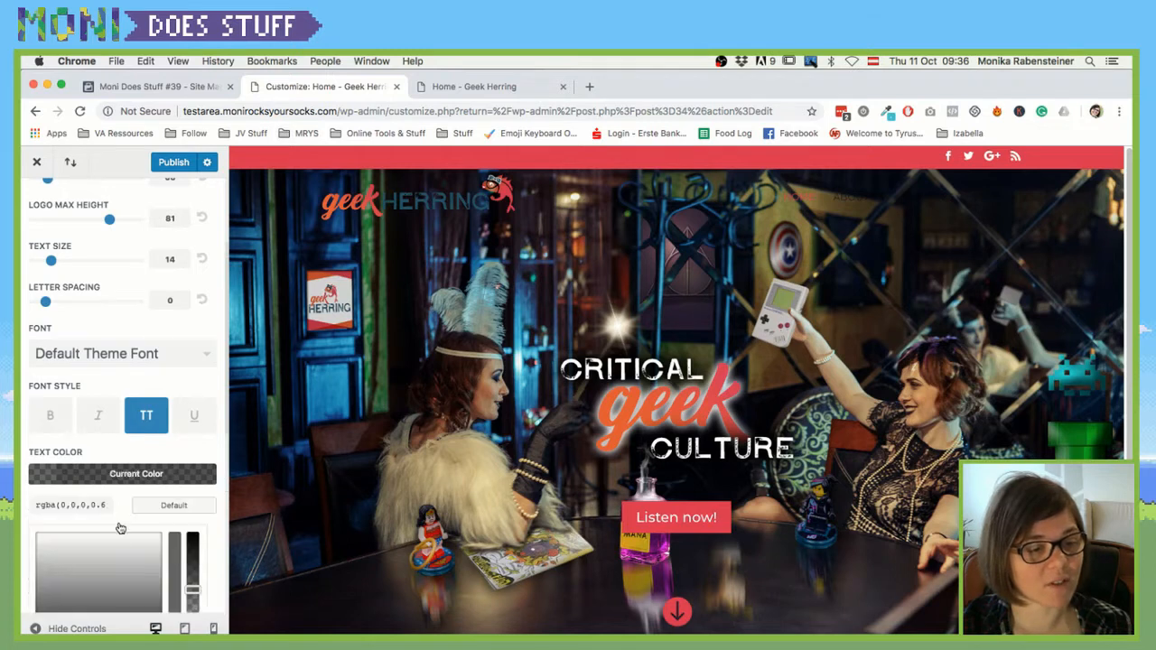
scroll(120, 524, "down", 6)
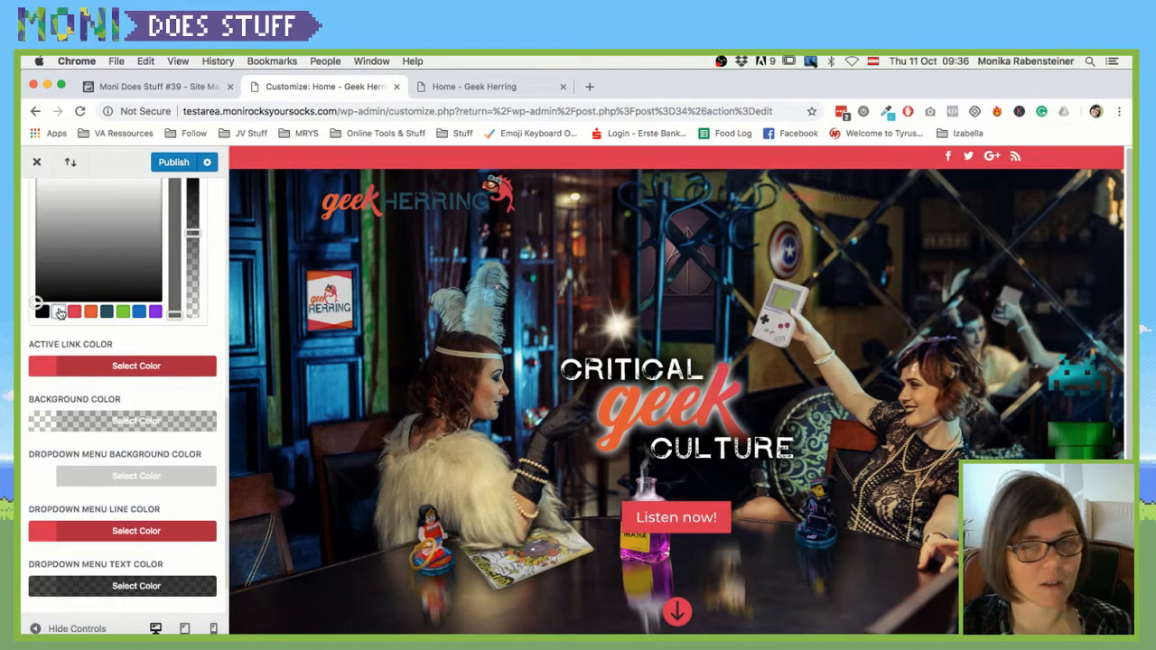
left_click(60, 312)
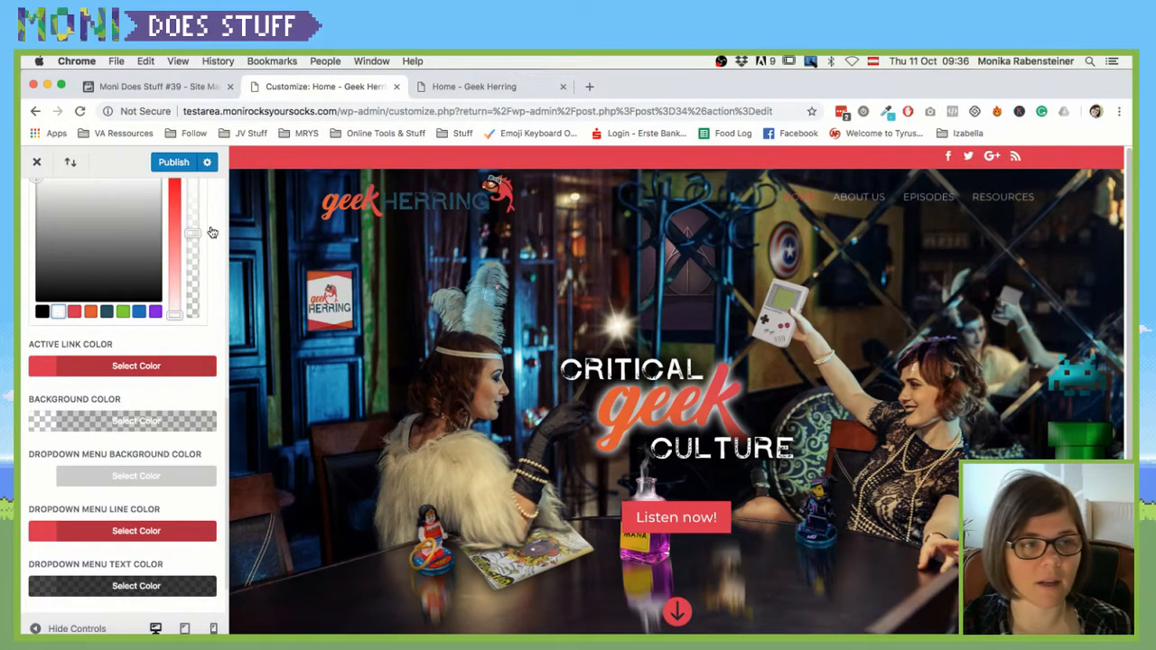
scroll(206, 240, "up", 3)
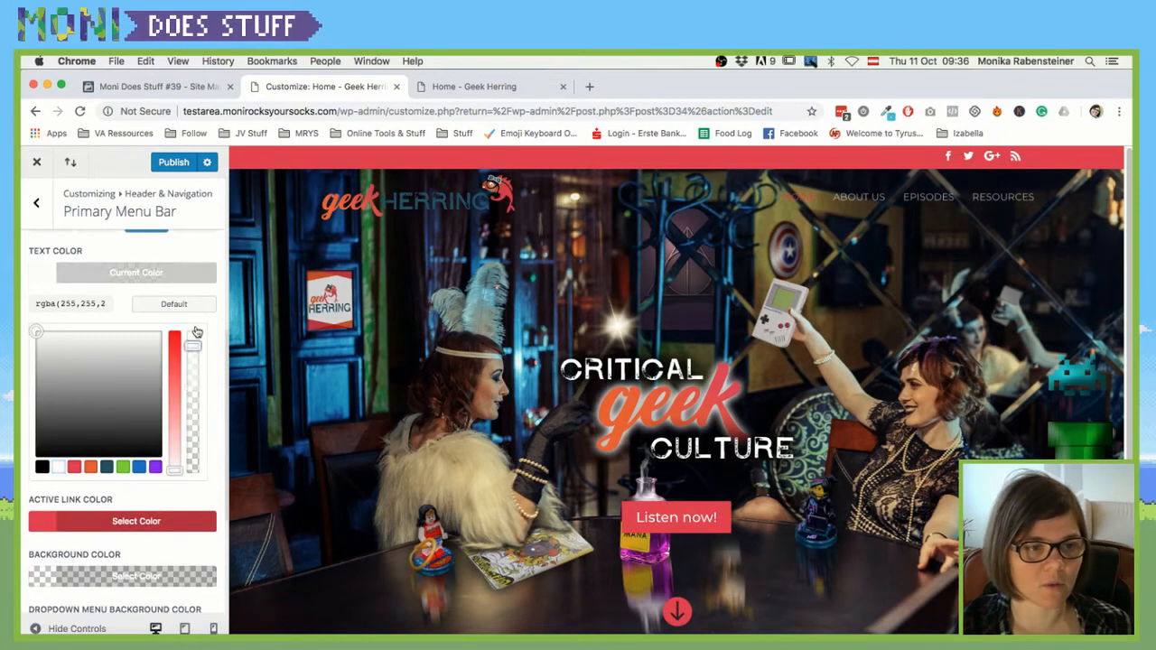
left_click(197, 333)
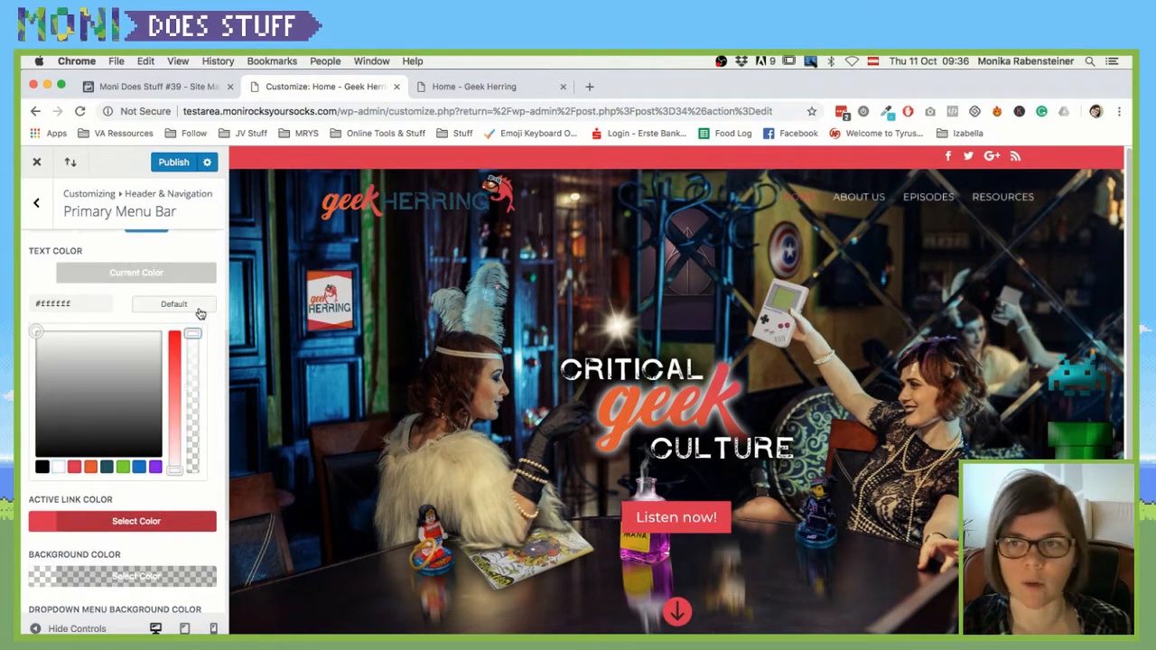
left_click(217, 362)
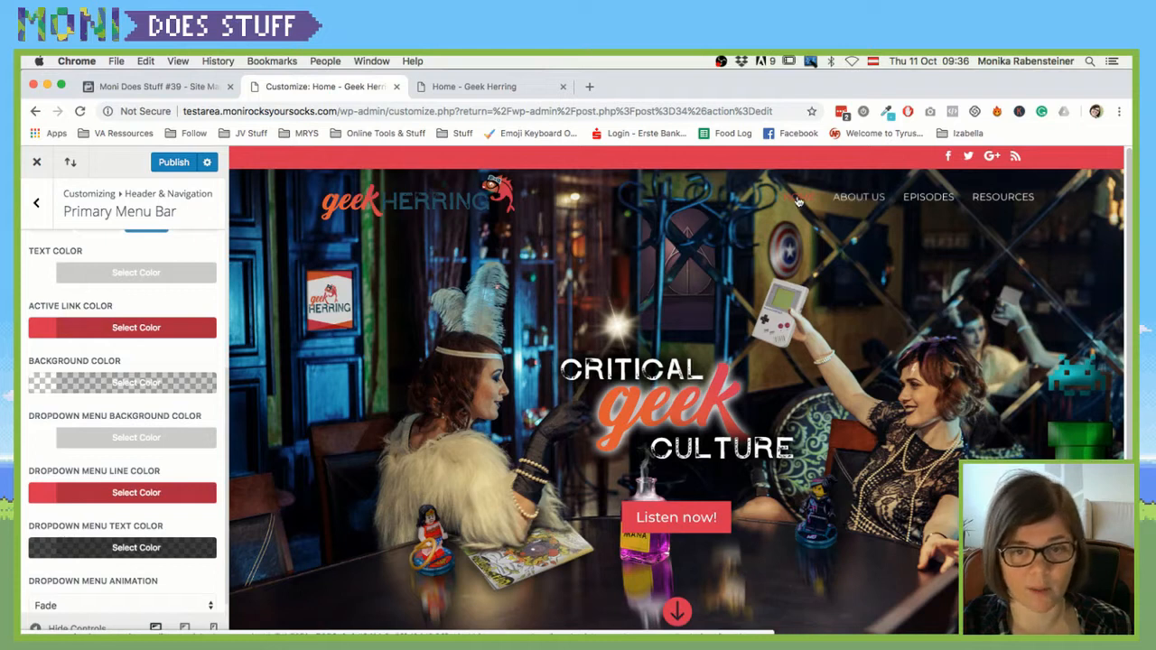
Make the primary menu bar's font style bold and publish the customizer changes
scroll(206, 280, "up", 5)
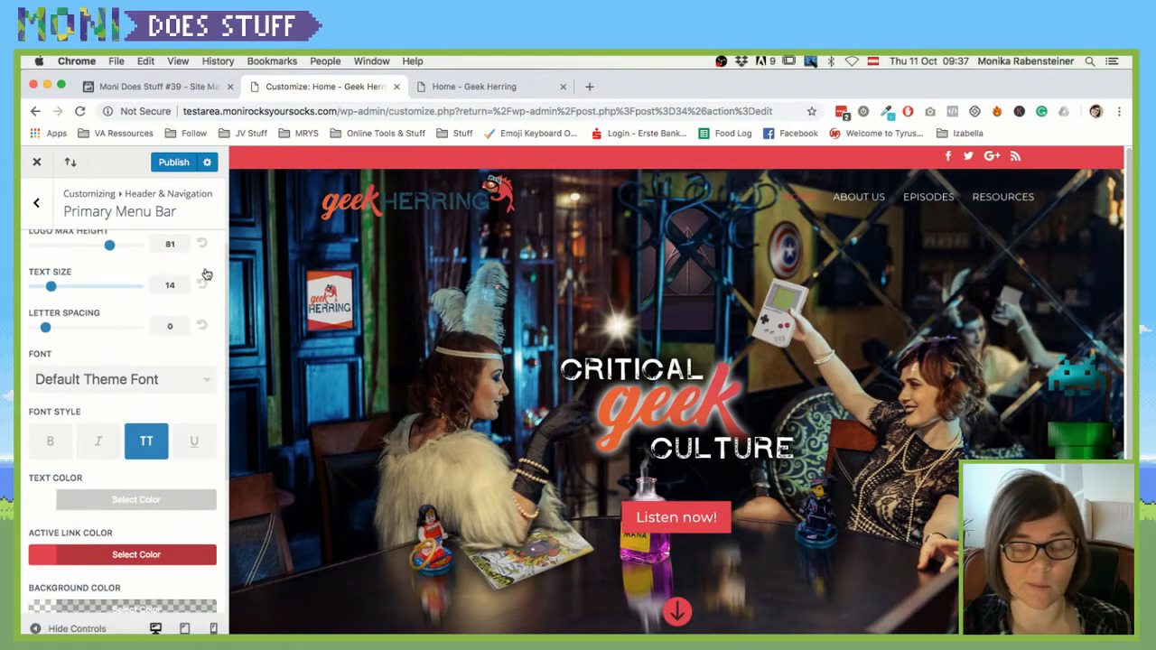
scroll(206, 274, "down", 1)
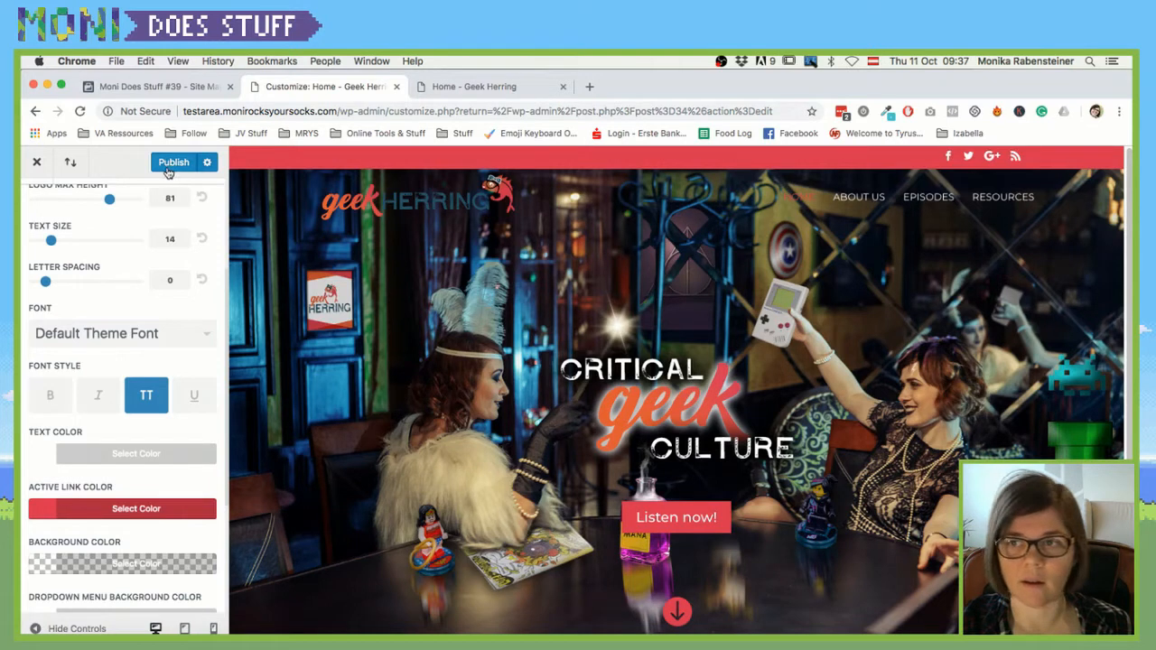
scroll(141, 359, "up", 3)
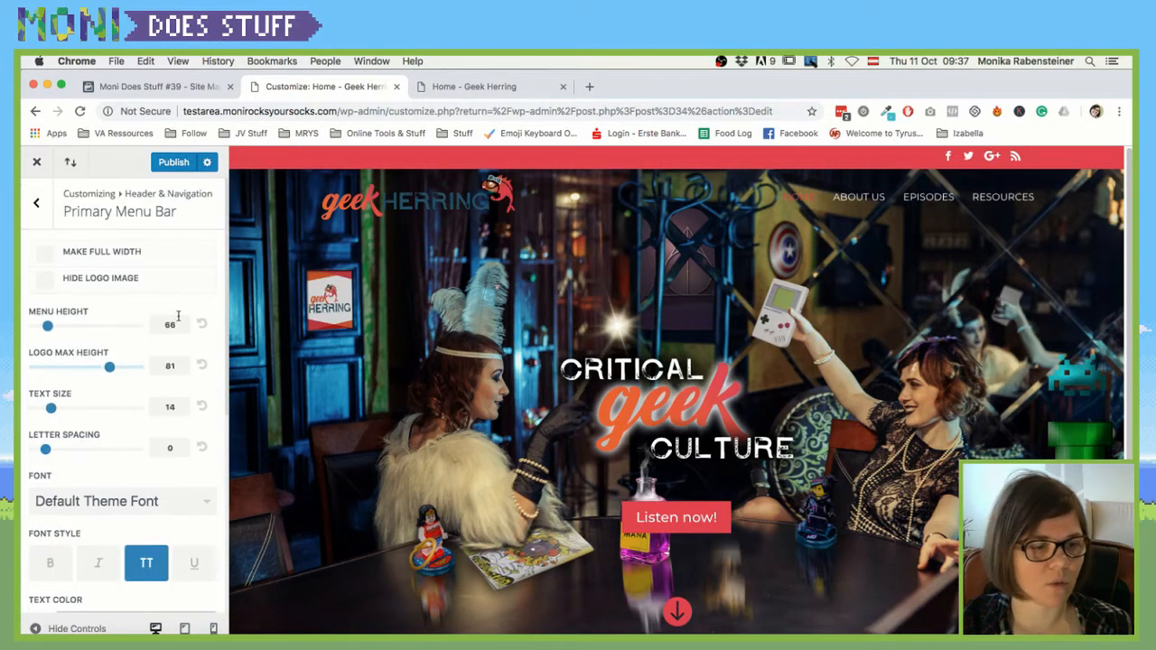
left_click(51, 564)
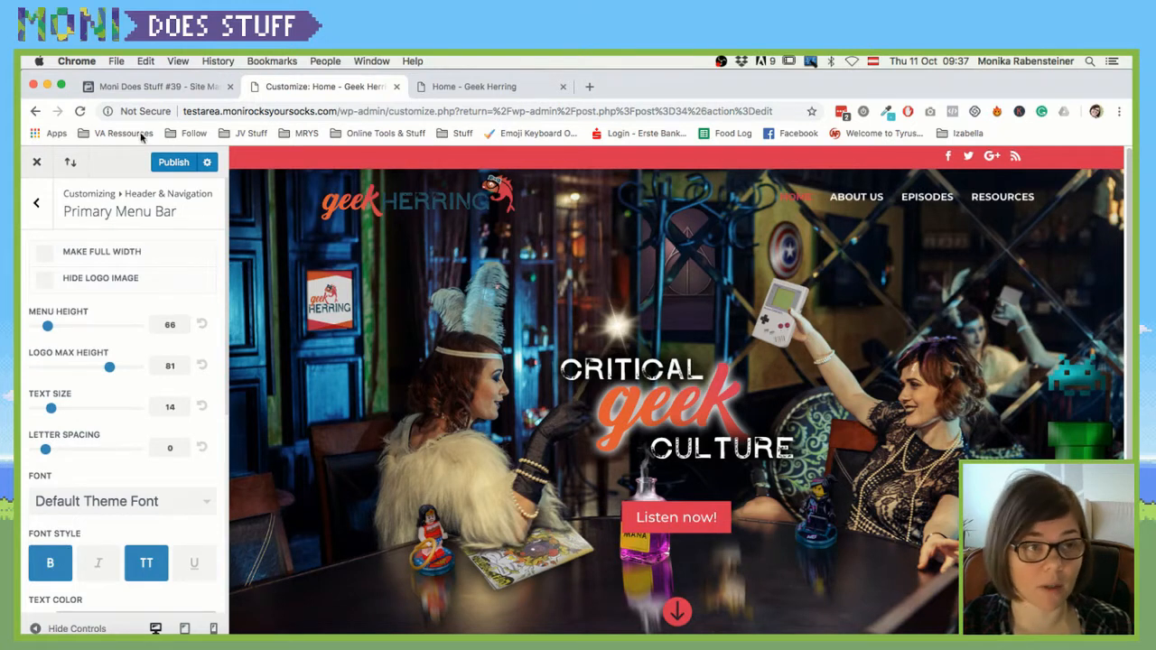
left_click(175, 163)
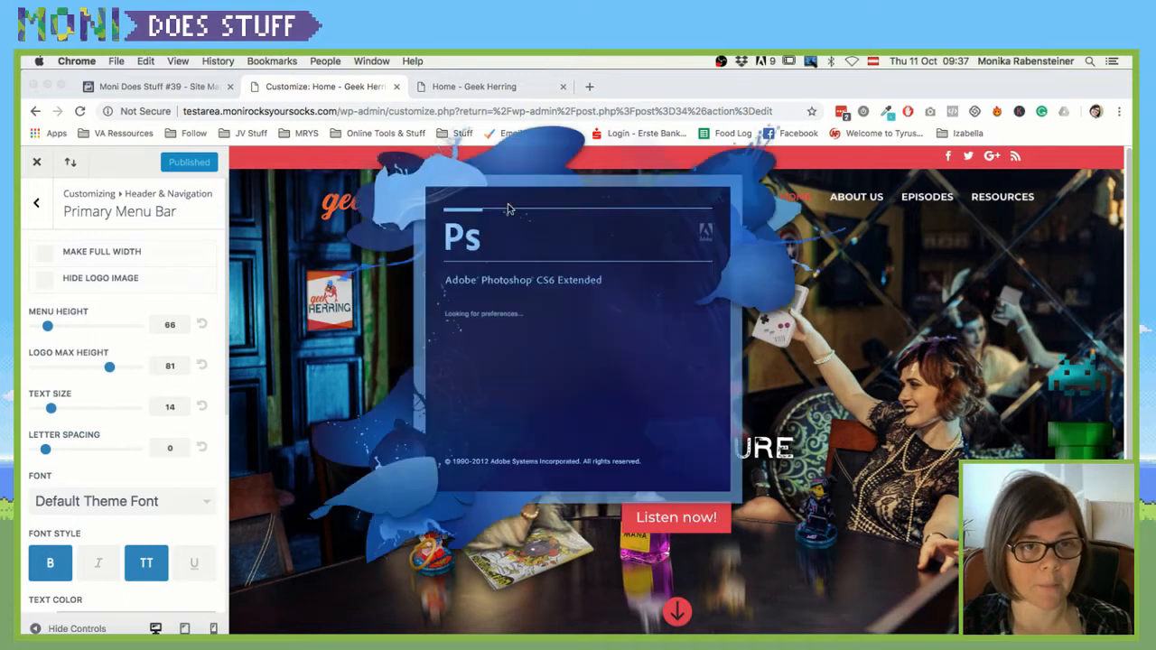
Check the transparent header menu on scroll in the preview and open the Fixed Navigation Settings under Header & Navigation
left_click(330, 293)
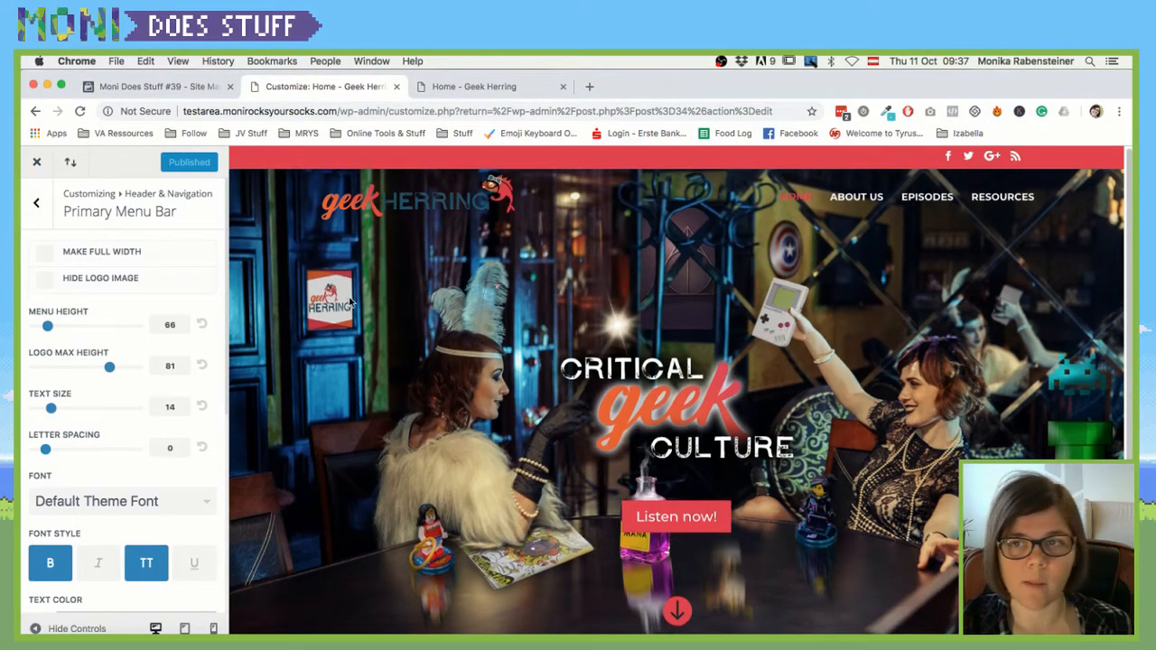
scroll(350, 300, "down", 3)
scroll(350, 300, "down", 1)
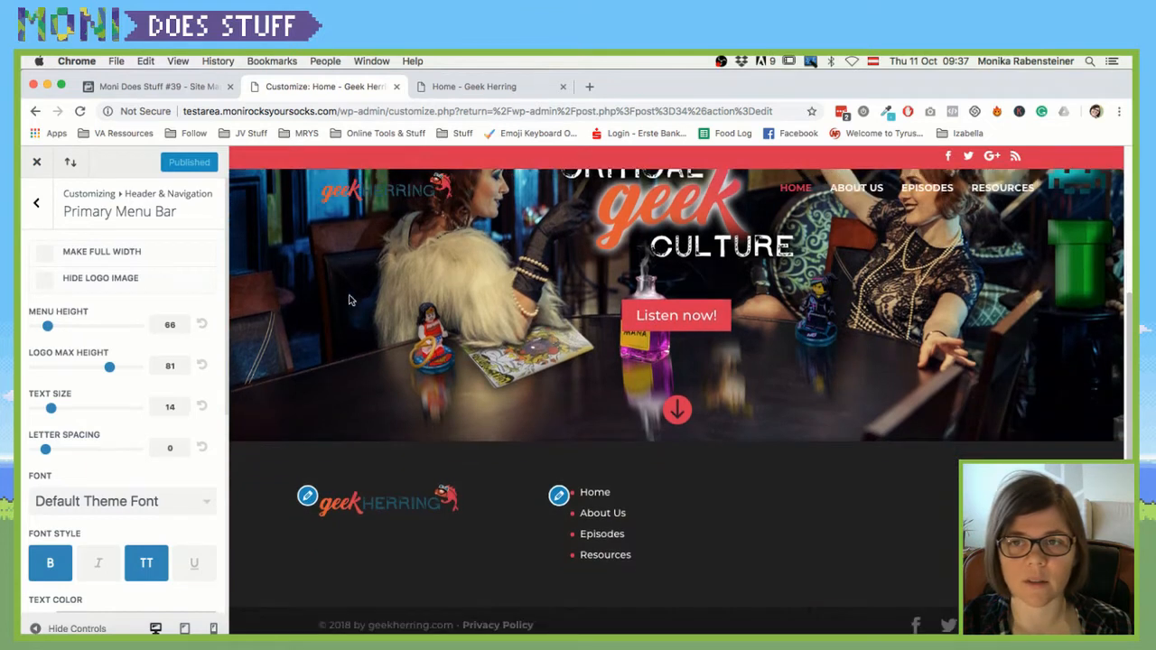
left_click(37, 203)
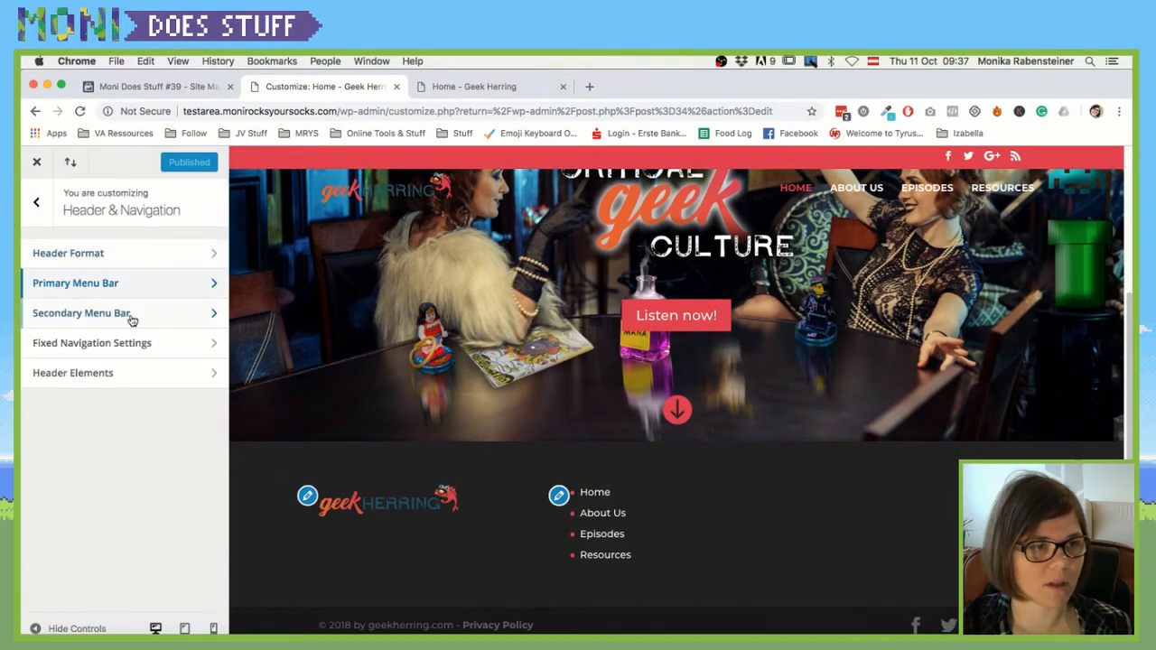
left_click(120, 312)
left_click(36, 202)
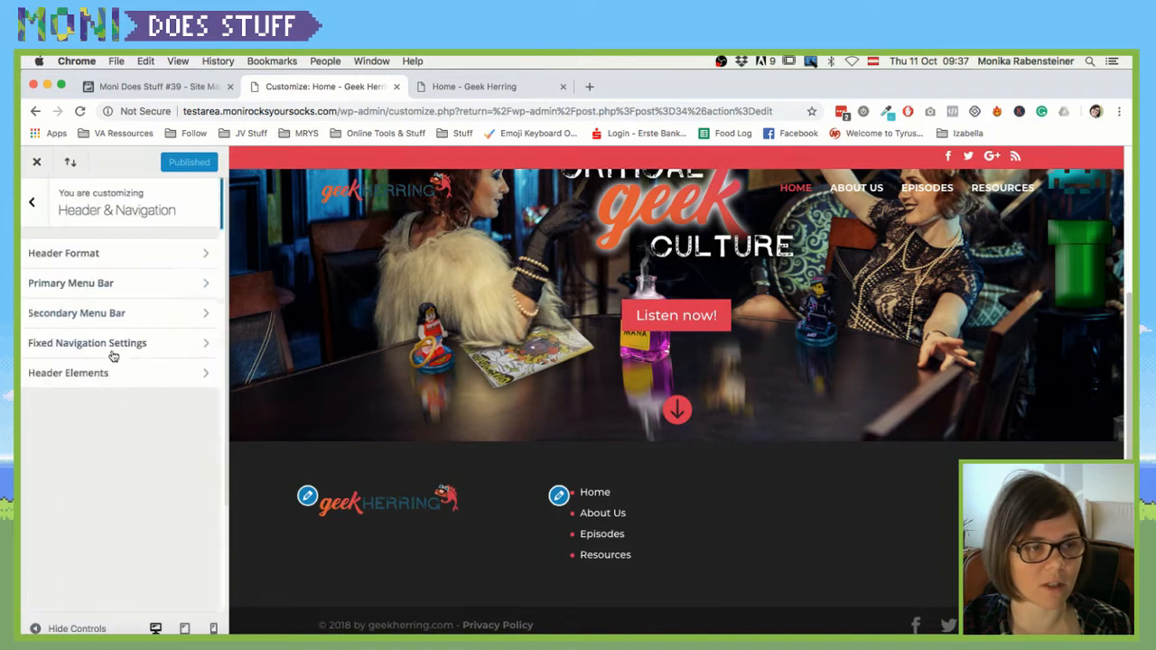
left_click(101, 342)
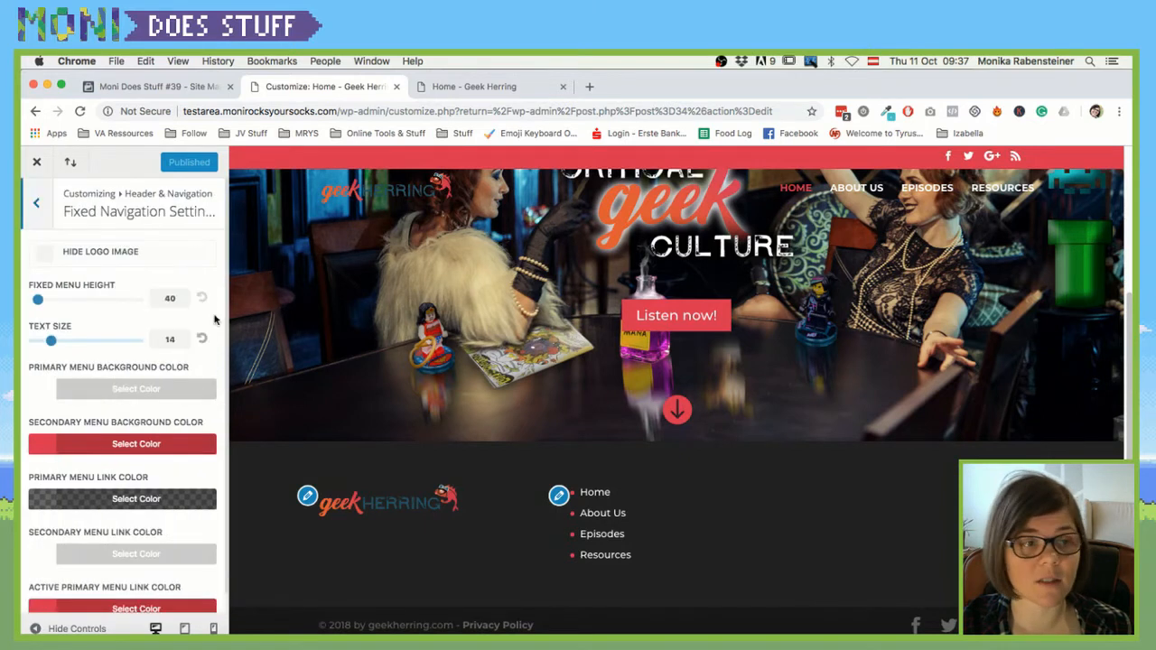
scroll(149, 406, "down", 1)
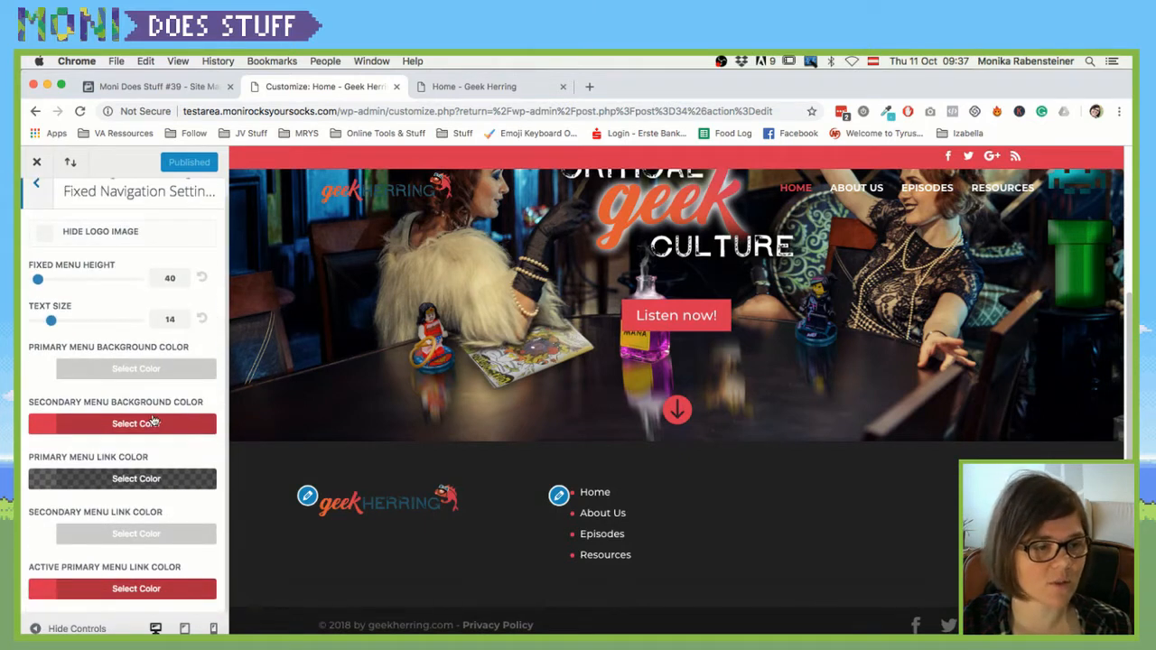
Set the fixed navigation's primary menu background color to semi-transparent black at about 70% opacity
left_click(112, 374)
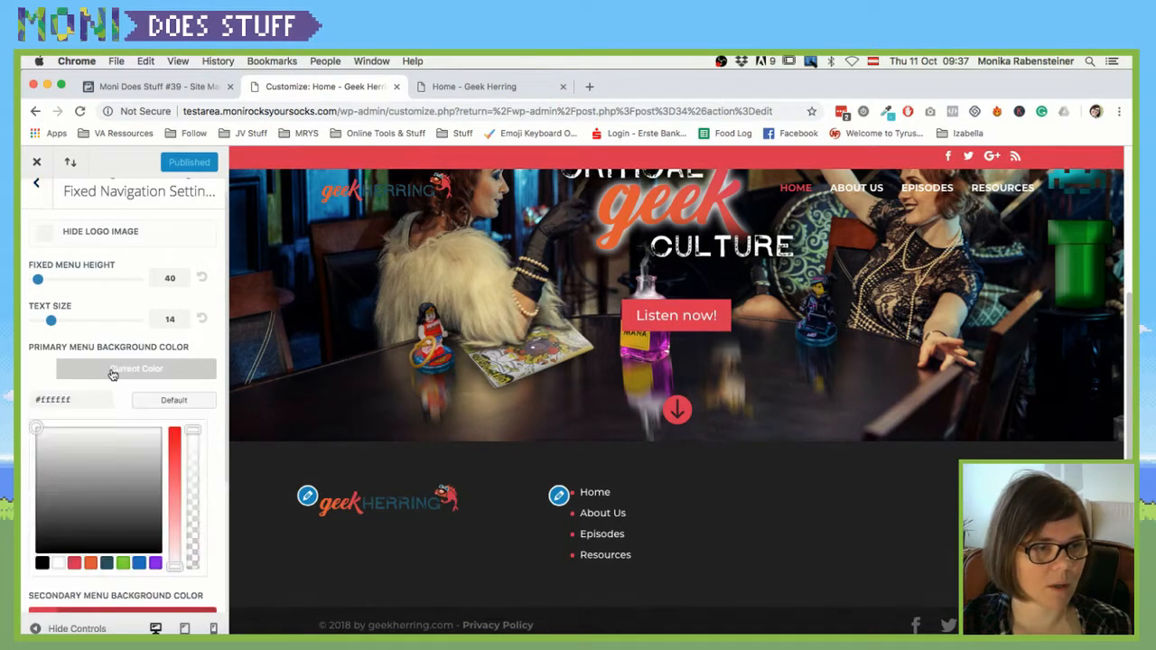
left_click(197, 455)
mouse_move(197, 462)
left_mouse_down()
mouse_move(198, 480)
mouse_move(197, 466)
left_mouse_up()
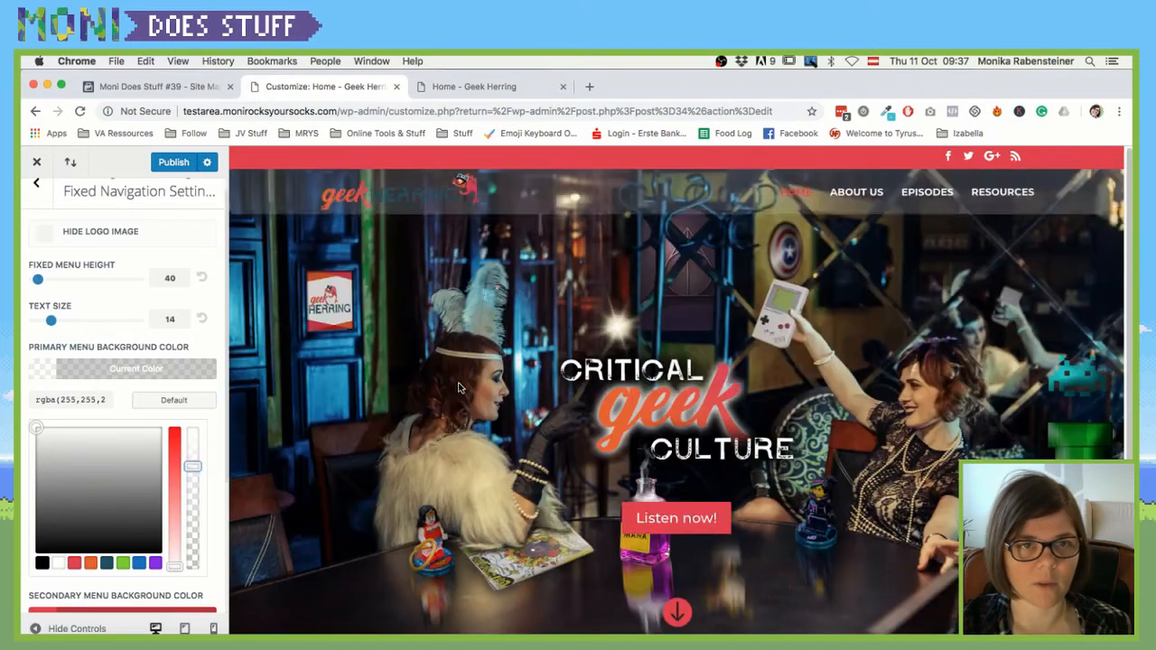
scroll(461, 379, "down", 5)
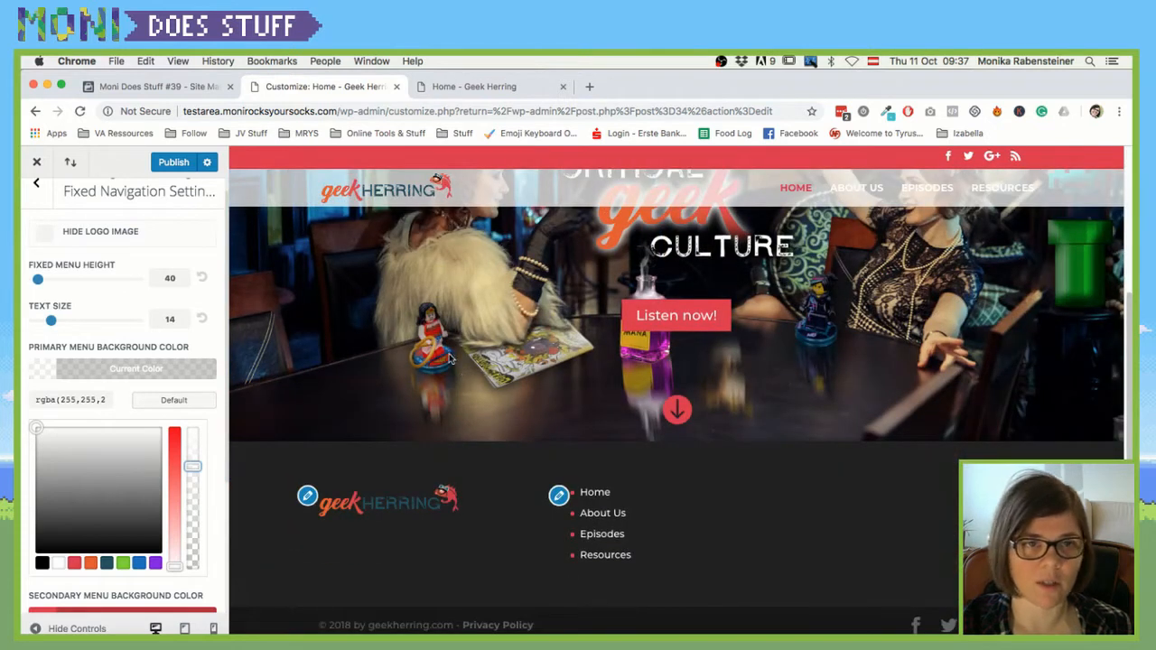
left_click(42, 563)
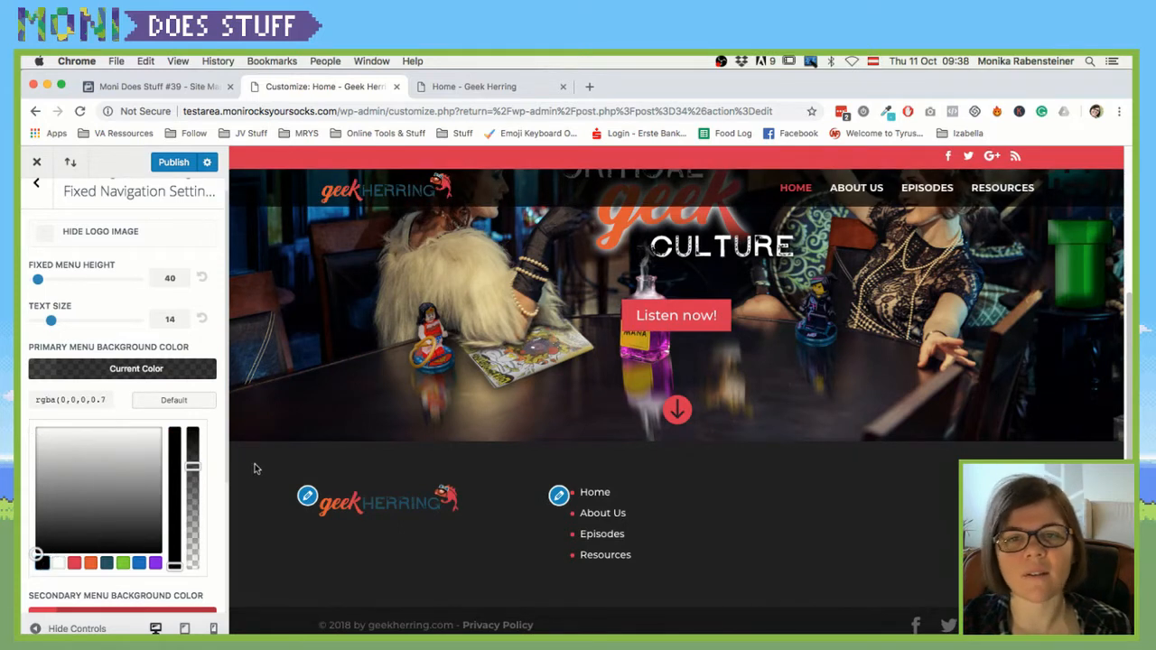
Check the fixed menu's transition while scrolling the preview and publish the customizer changes
scroll(292, 416, "up", 5)
scroll(351, 396, "down", 5)
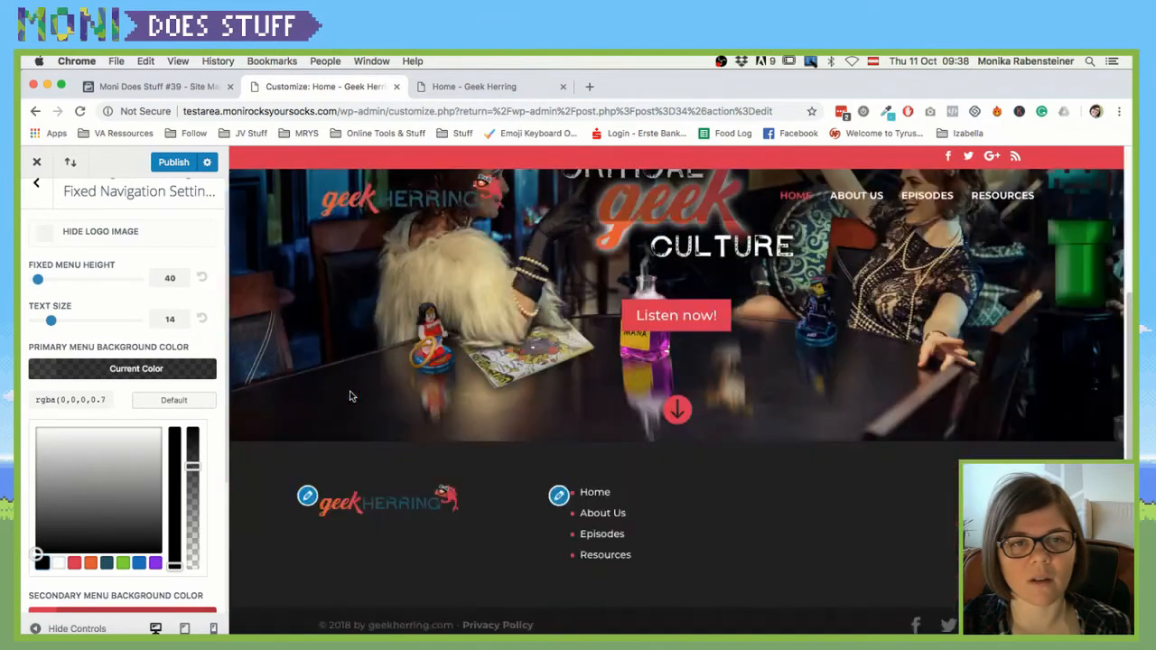
scroll(352, 396, "up", 5)
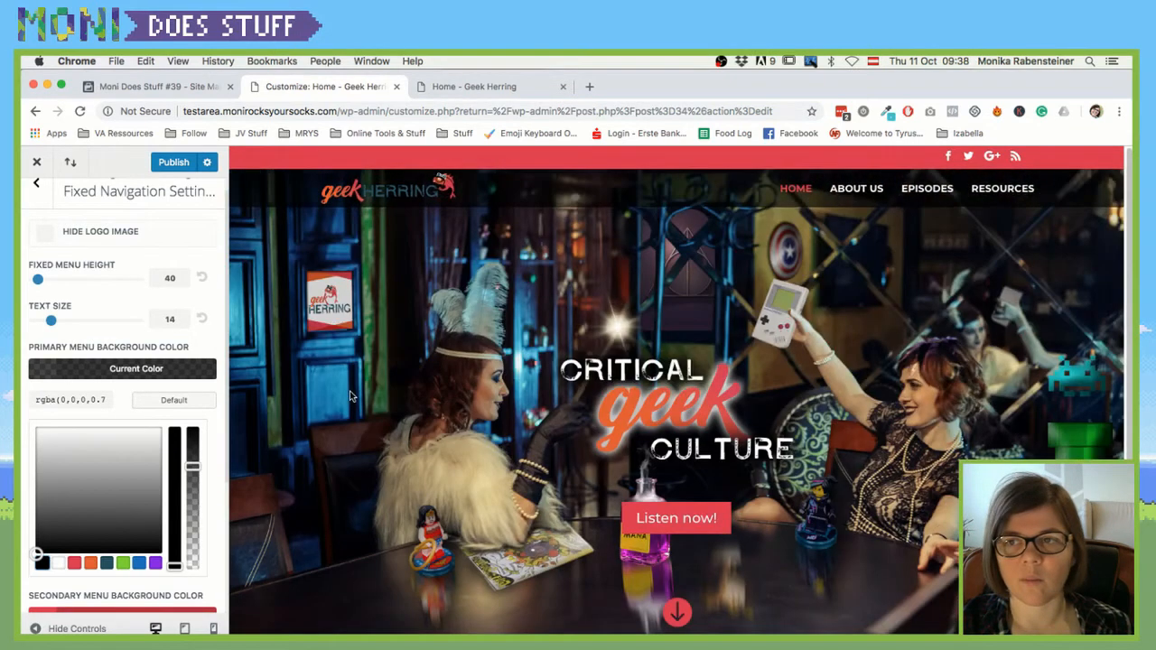
scroll(352, 397, "down", 5)
scroll(351, 396, "up", 5)
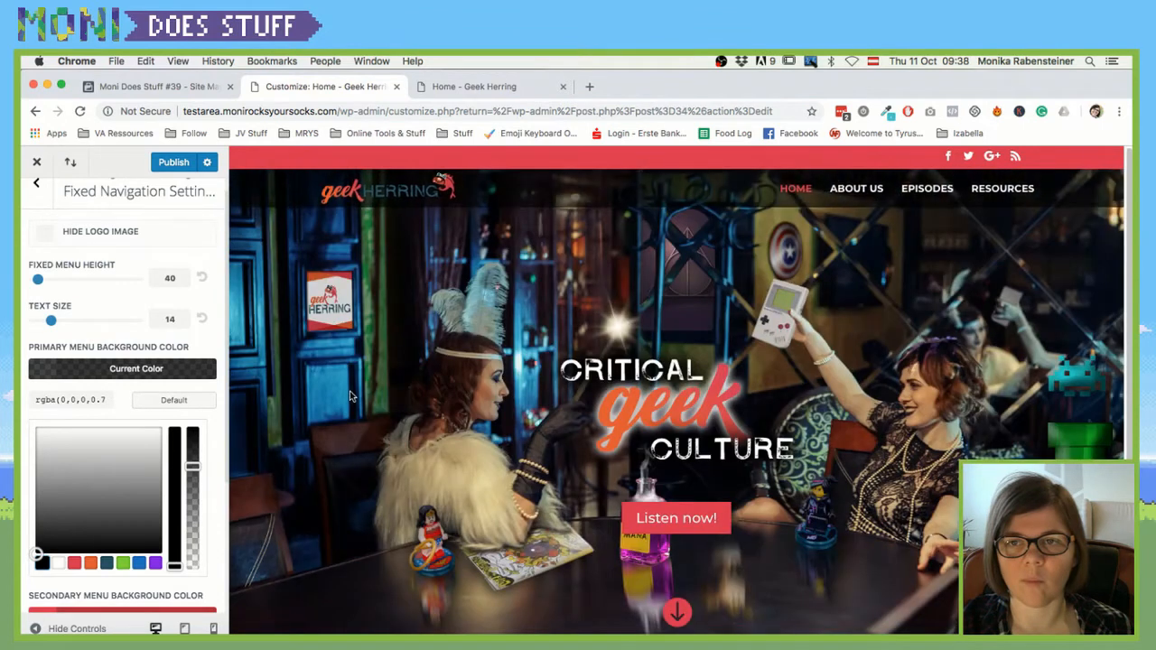
left_click(160, 163)
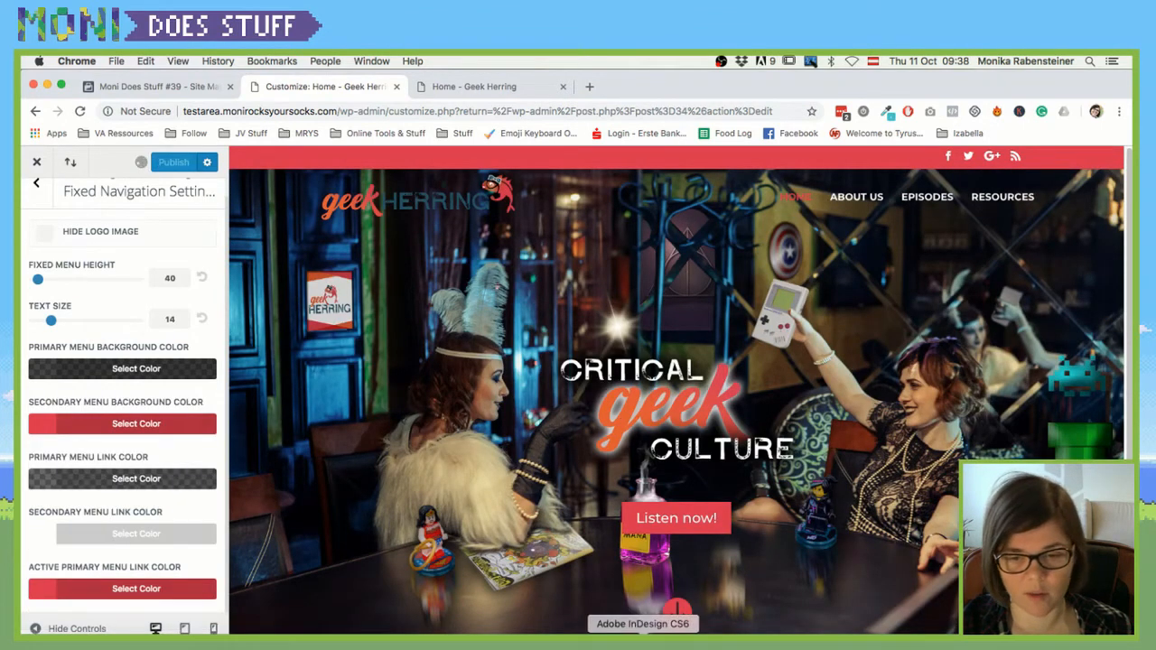
Switch to Adobe Photoshop and bring up the dialog for opening a file
left_click(672, 634)
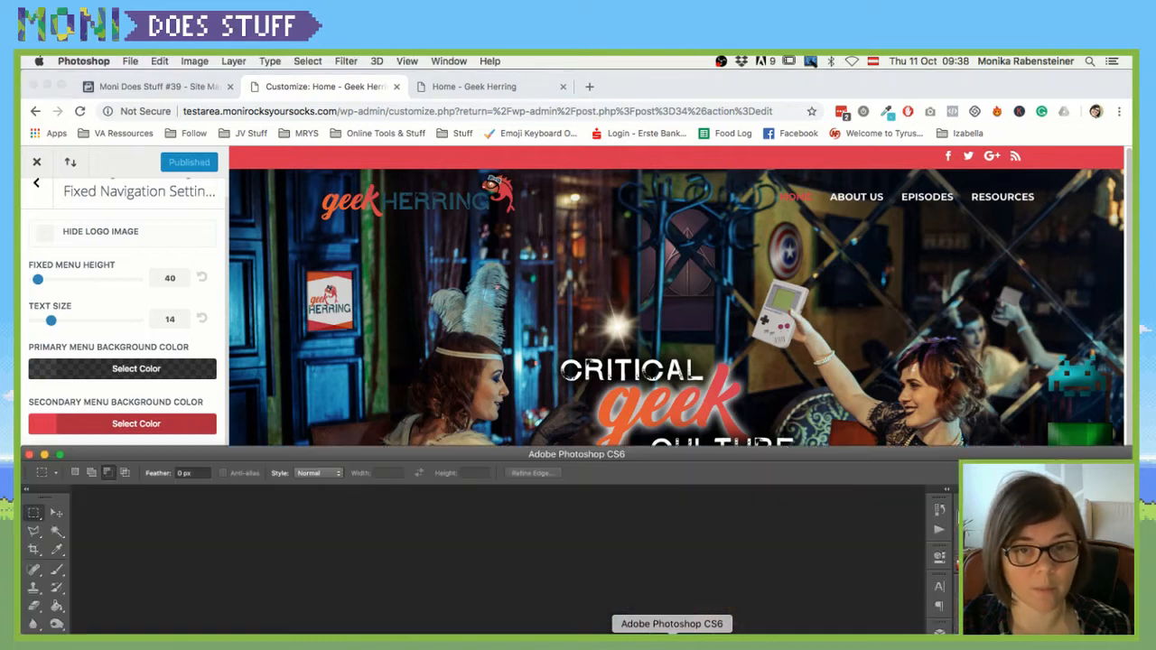
left_click_drag(587, 453, 584, 66)
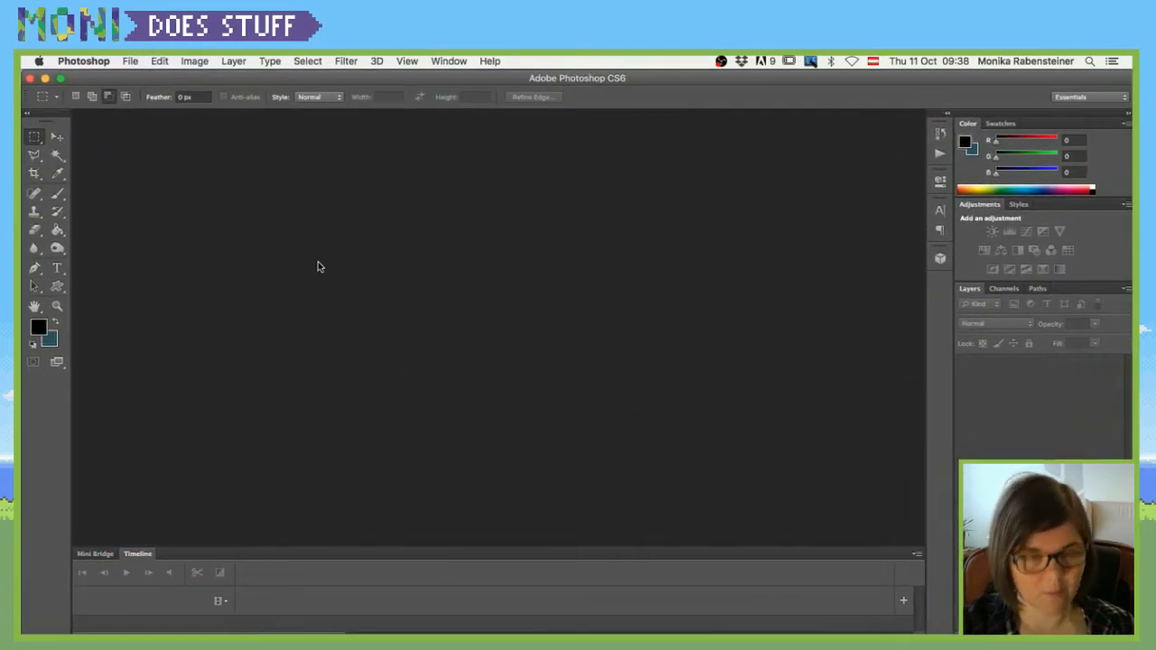
key("super+o")
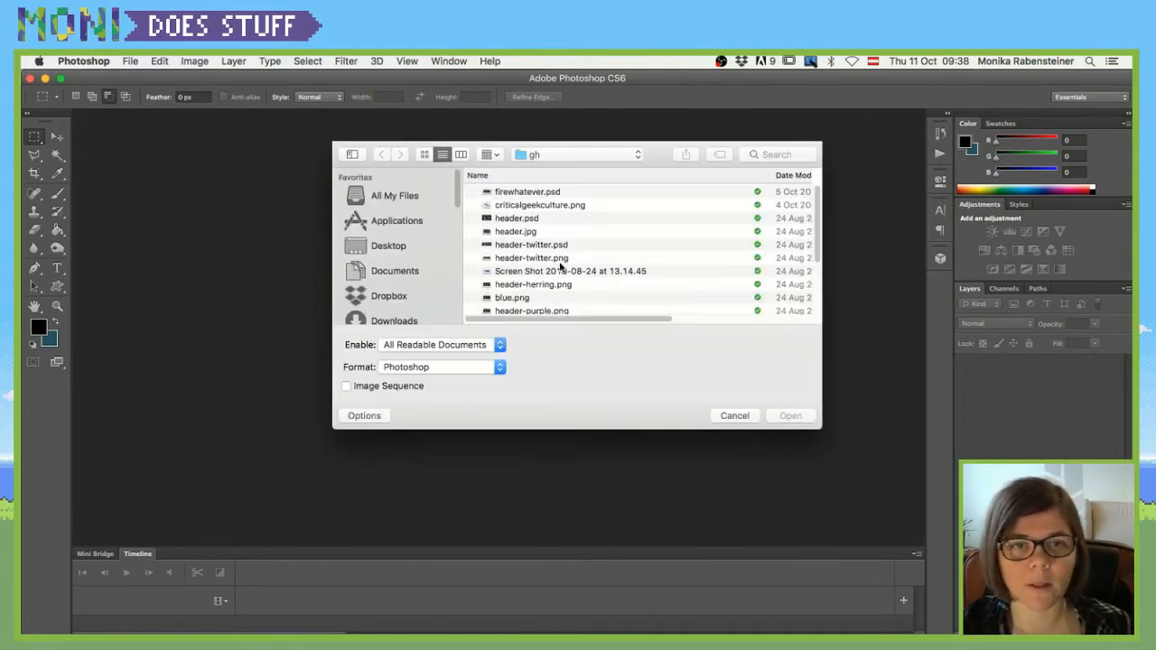
Look through the gh and GeekHerring folders for the logo image file
scroll(569, 254, "down", 1)
scroll(569, 255, "down", 1)
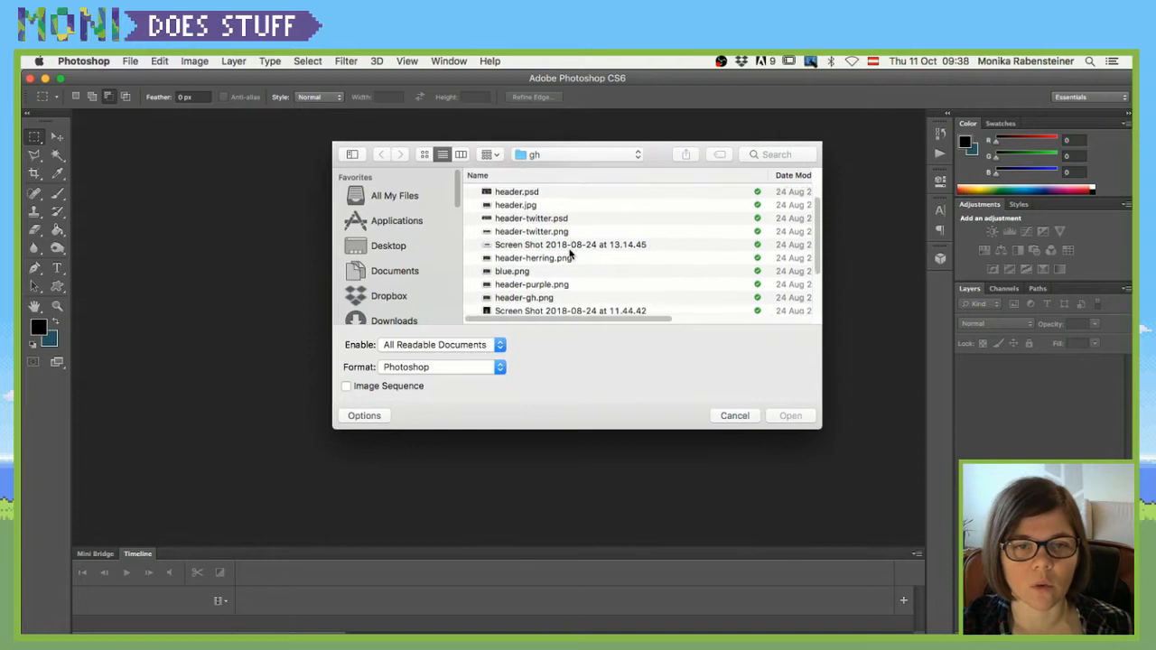
scroll(569, 254, "down", 3)
scroll(569, 255, "down", 2)
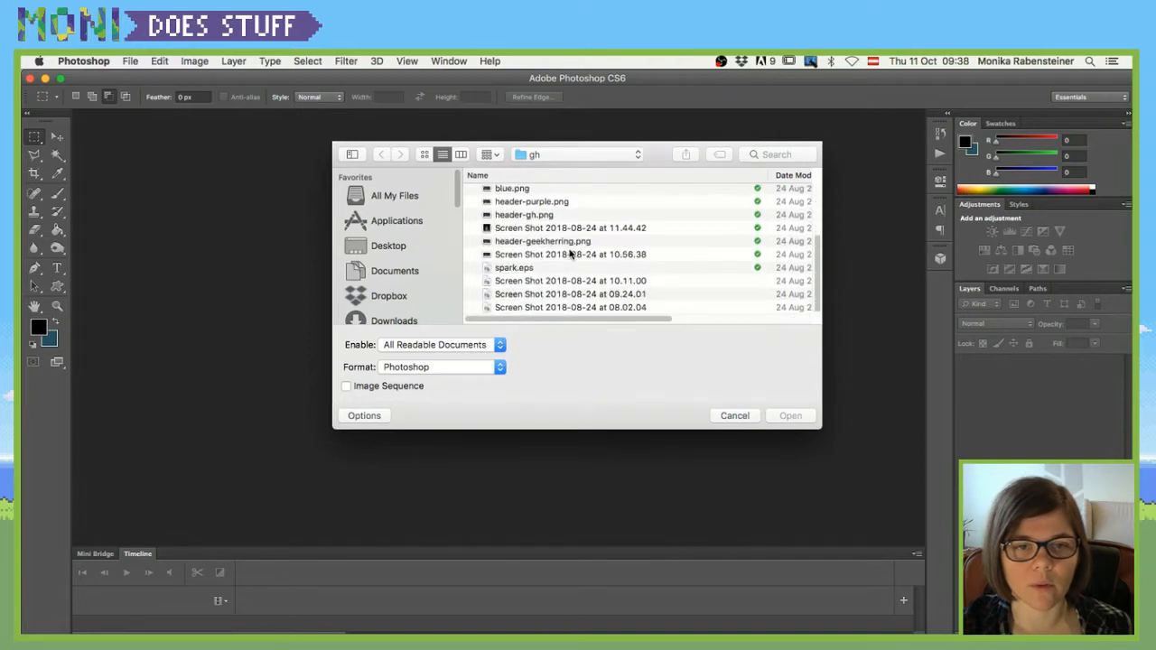
scroll(569, 255, "up", 4)
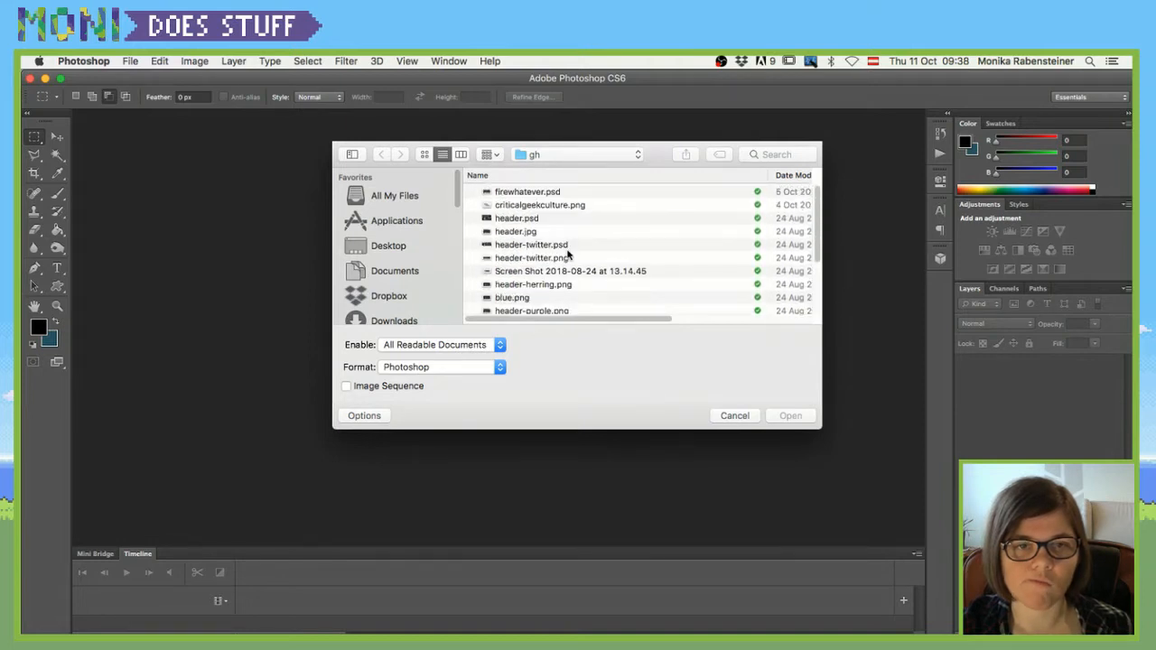
left_click(543, 157)
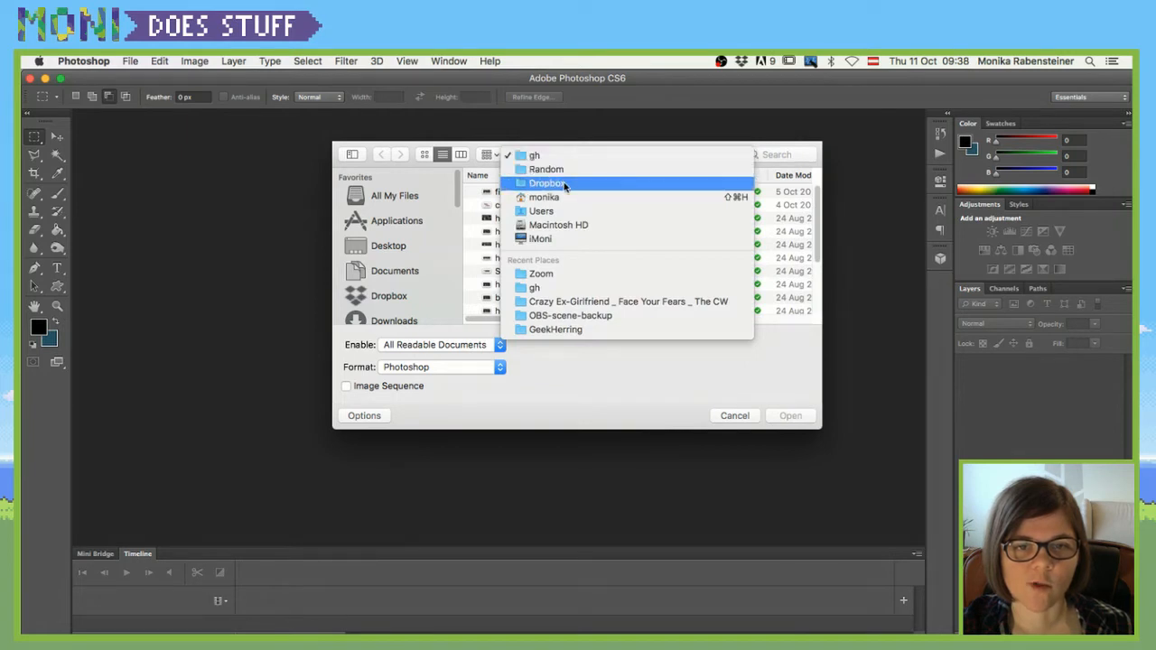
left_click(542, 328)
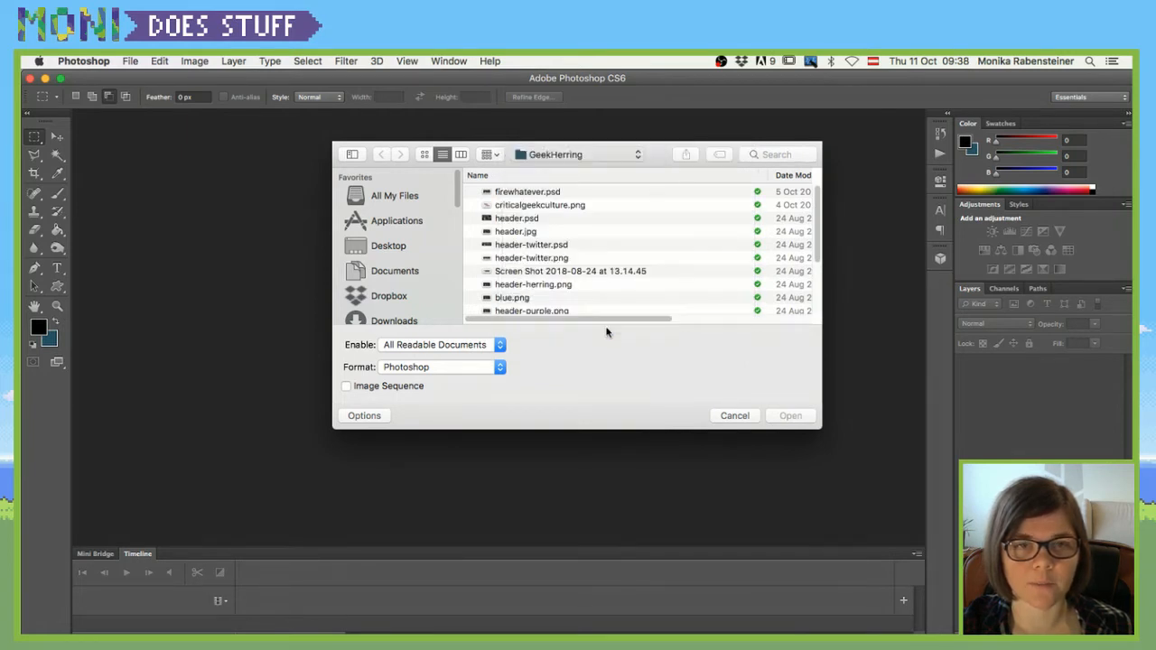
left_click(580, 155)
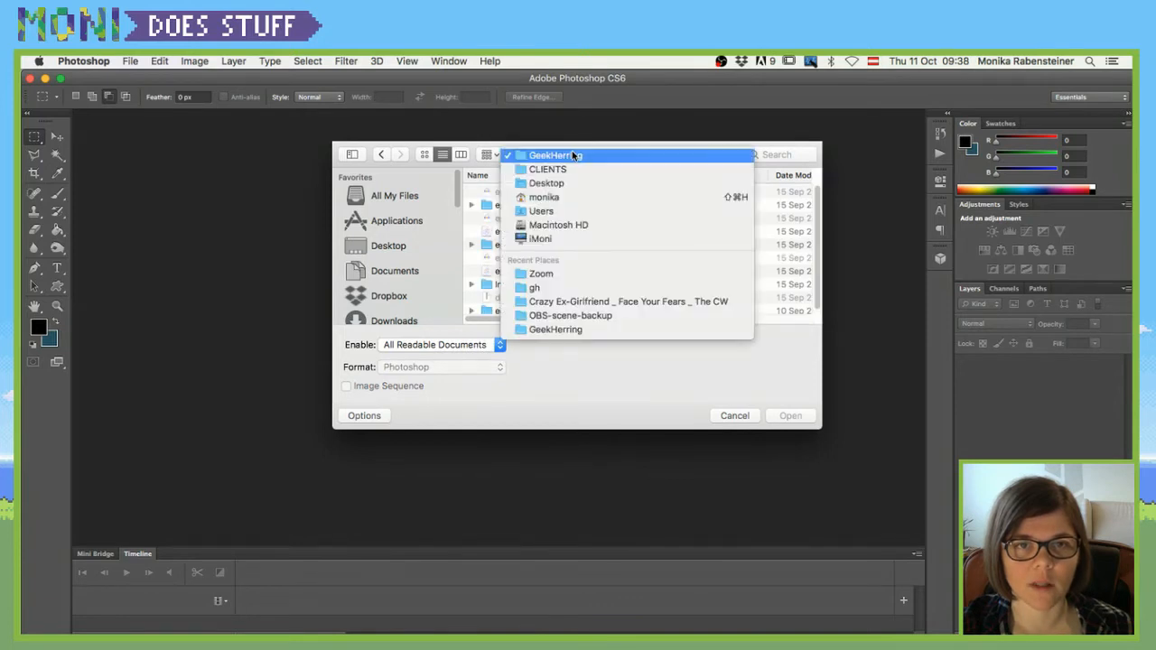
left_click(379, 279)
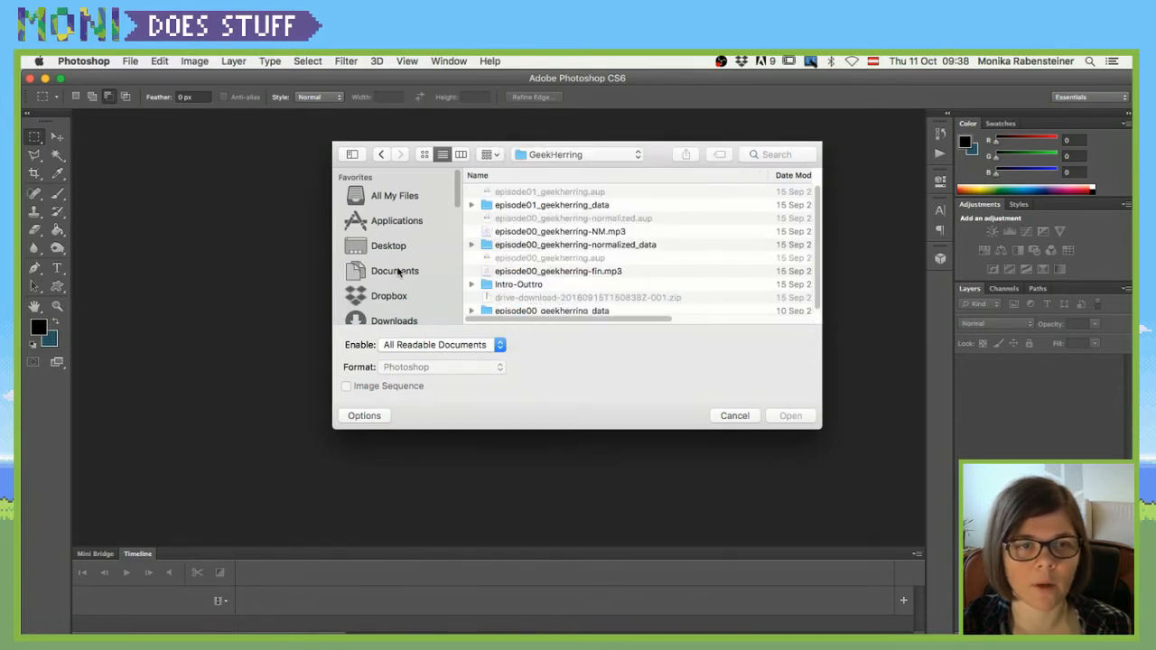
Preview and open geekherring-long.png from the GeekyHerring folder in Dropbox
left_click(389, 298)
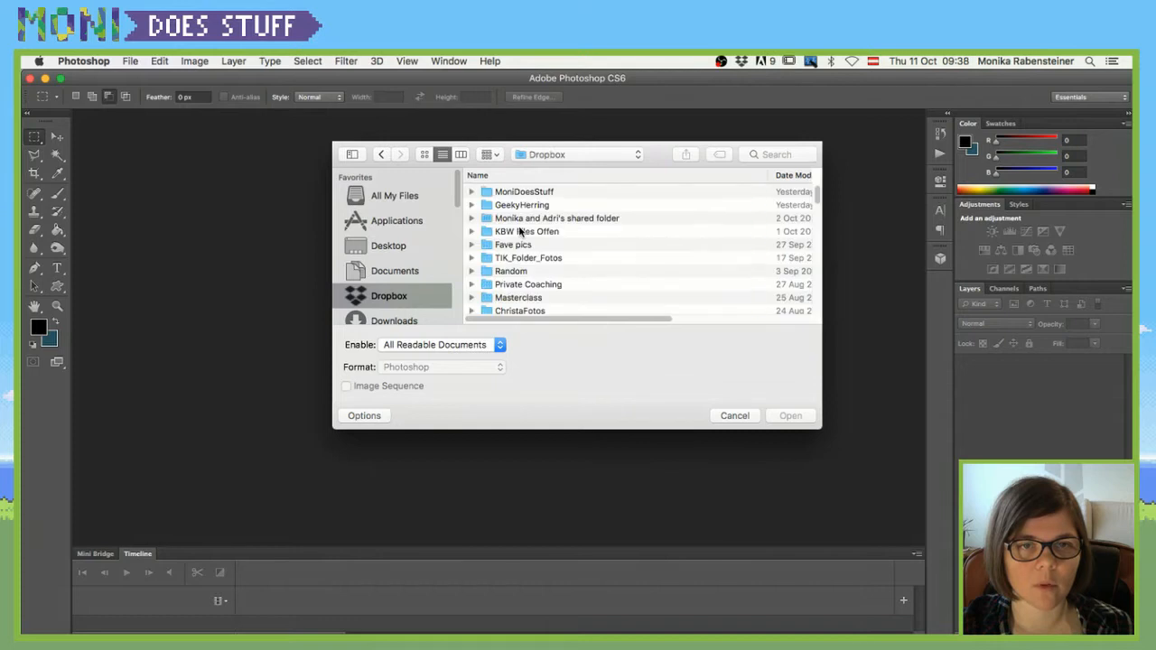
double_click(519, 206)
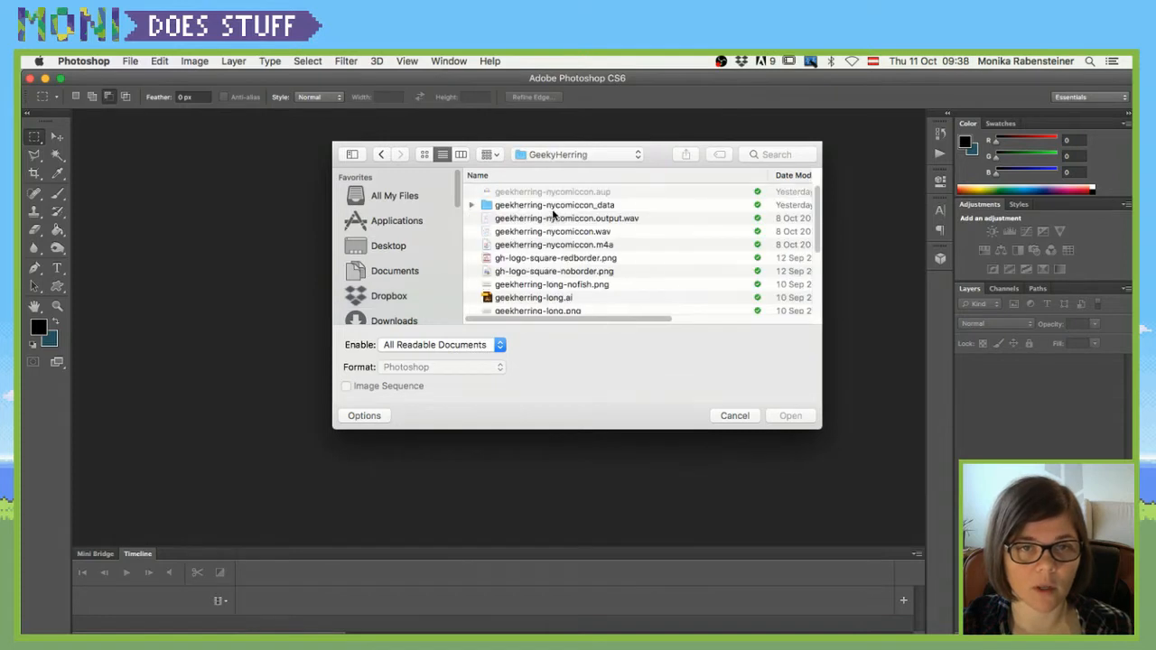
scroll(580, 290, "down", 1)
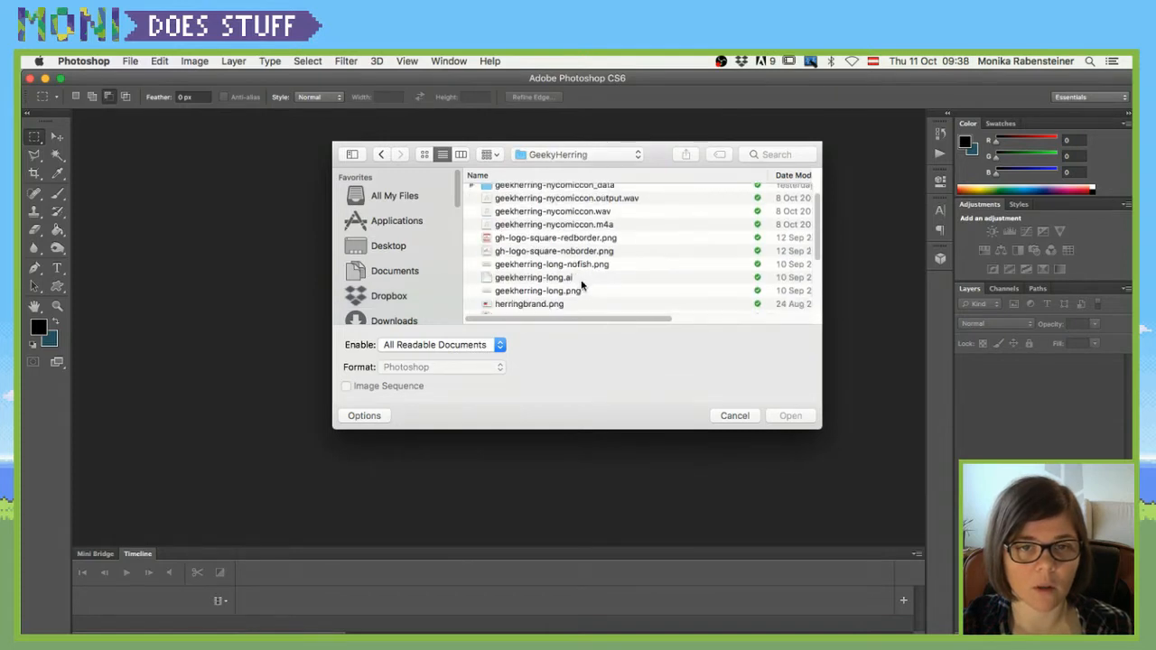
left_click(553, 291)
key("space")
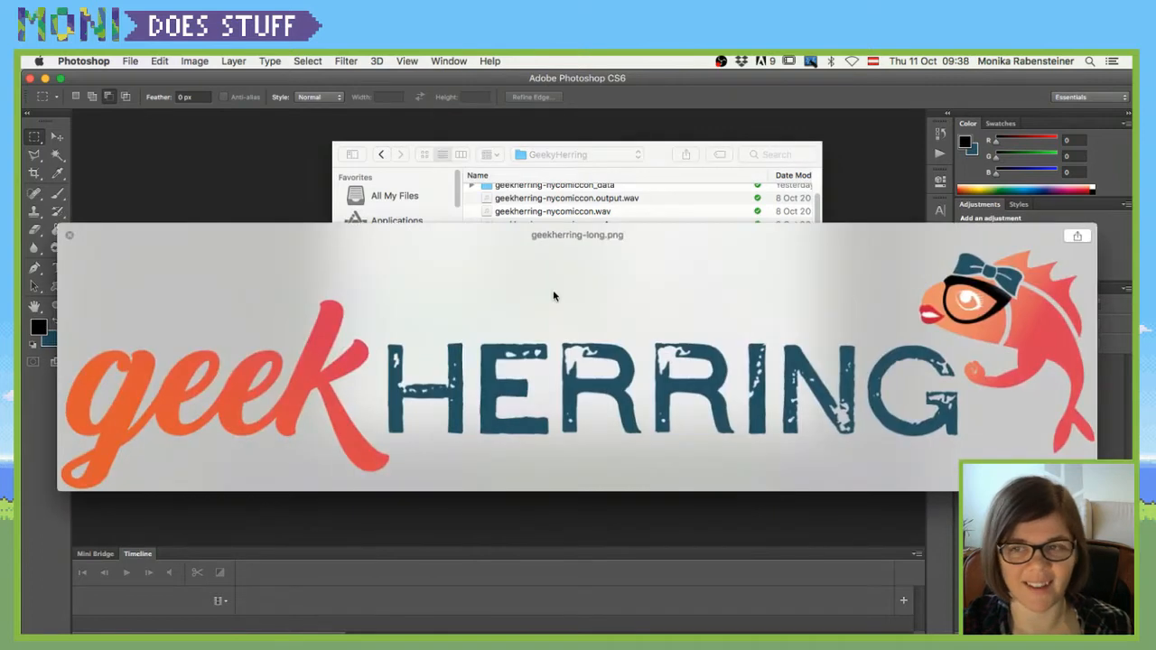
key("space")
double_click(554, 291)
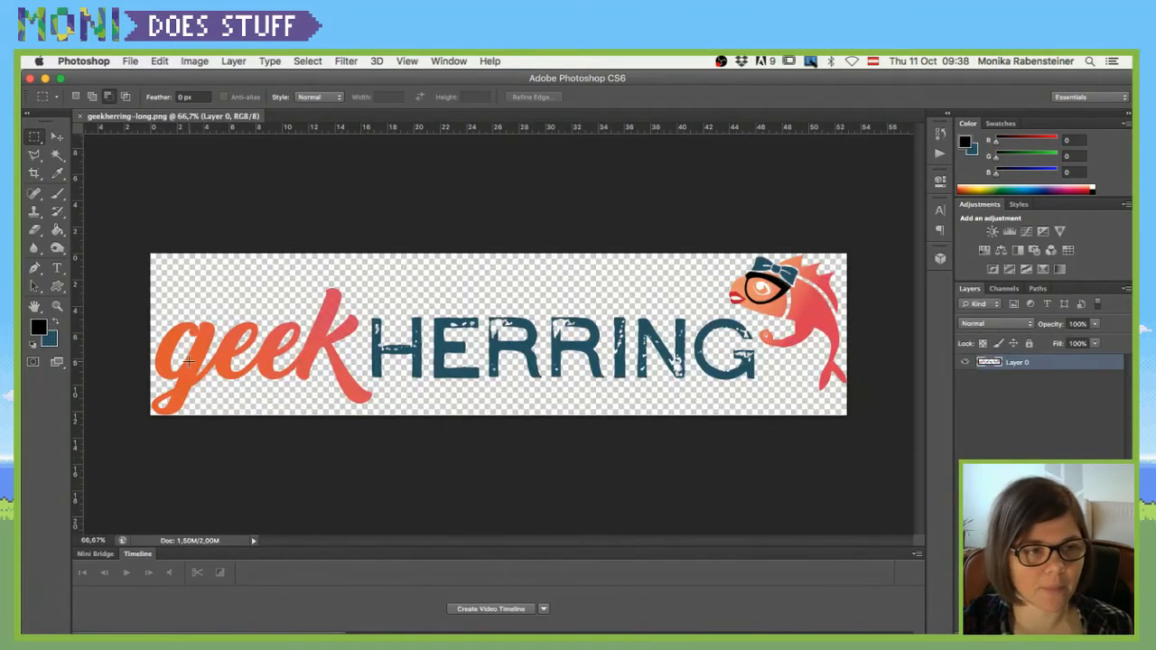
Clear the crop's fixed dimensions and extend the canvas around the whole logo to about 60 × 18 cm
left_click(35, 171)
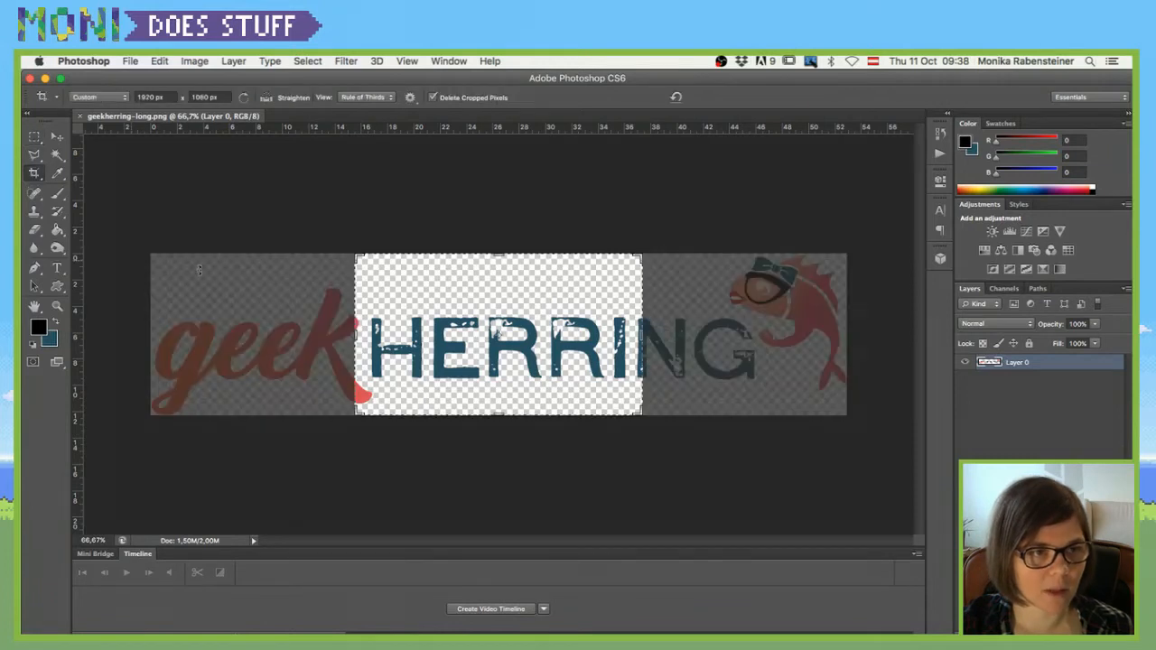
left_click(159, 95)
key("BackSpace")
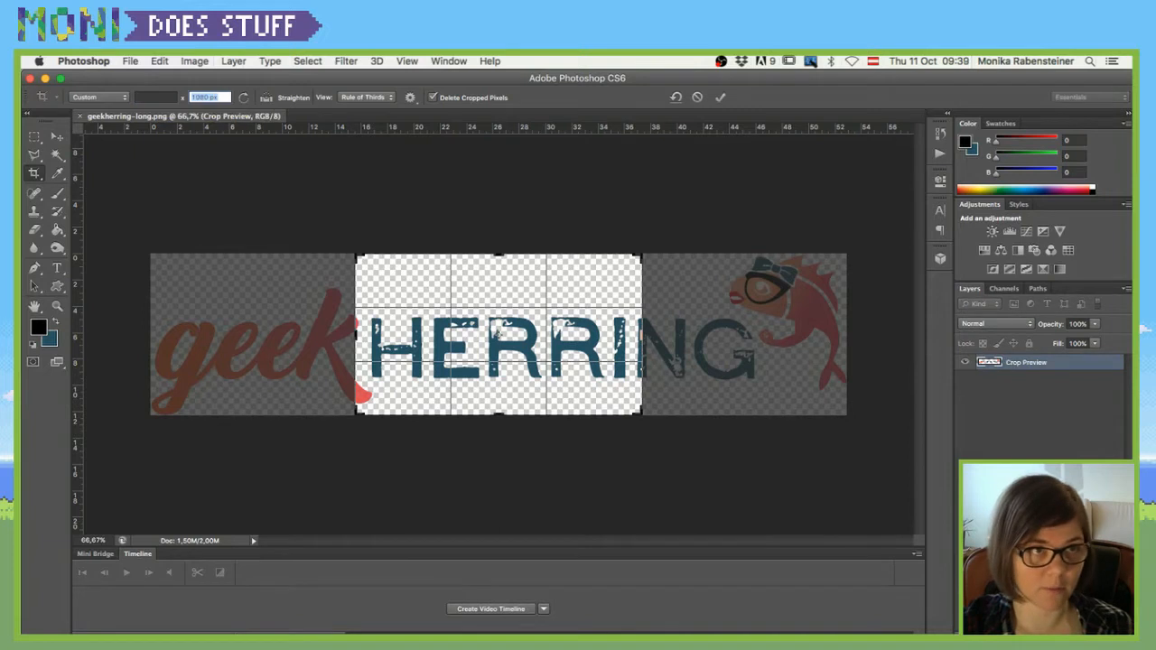
left_click(195, 96)
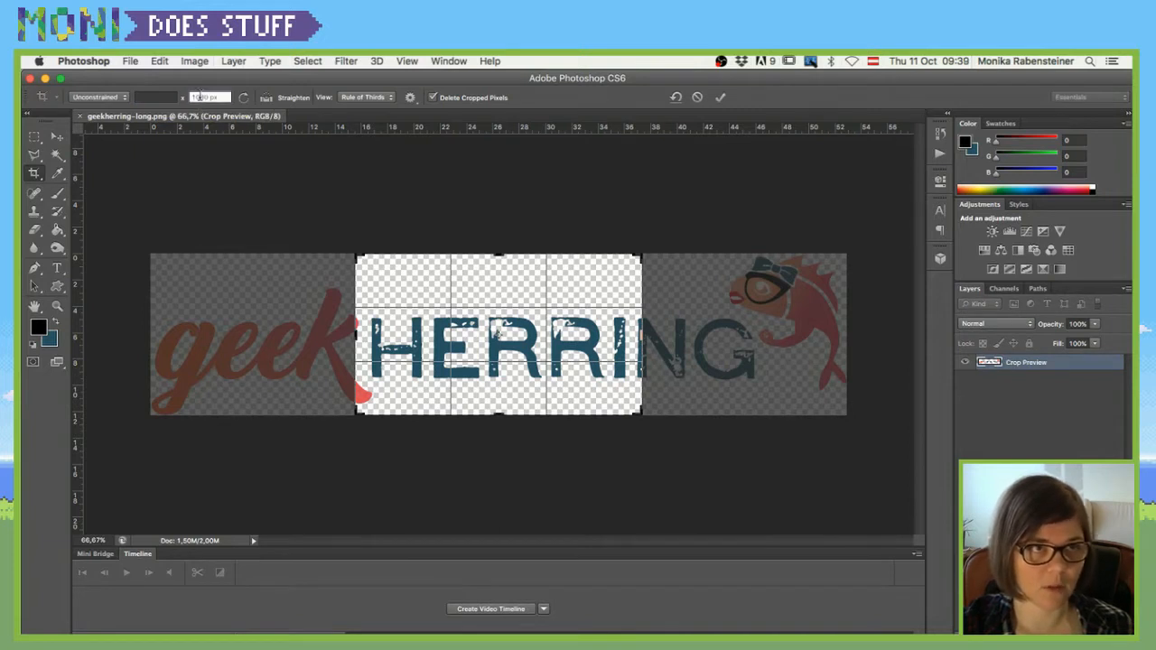
key("BackSpace")
key("Return")
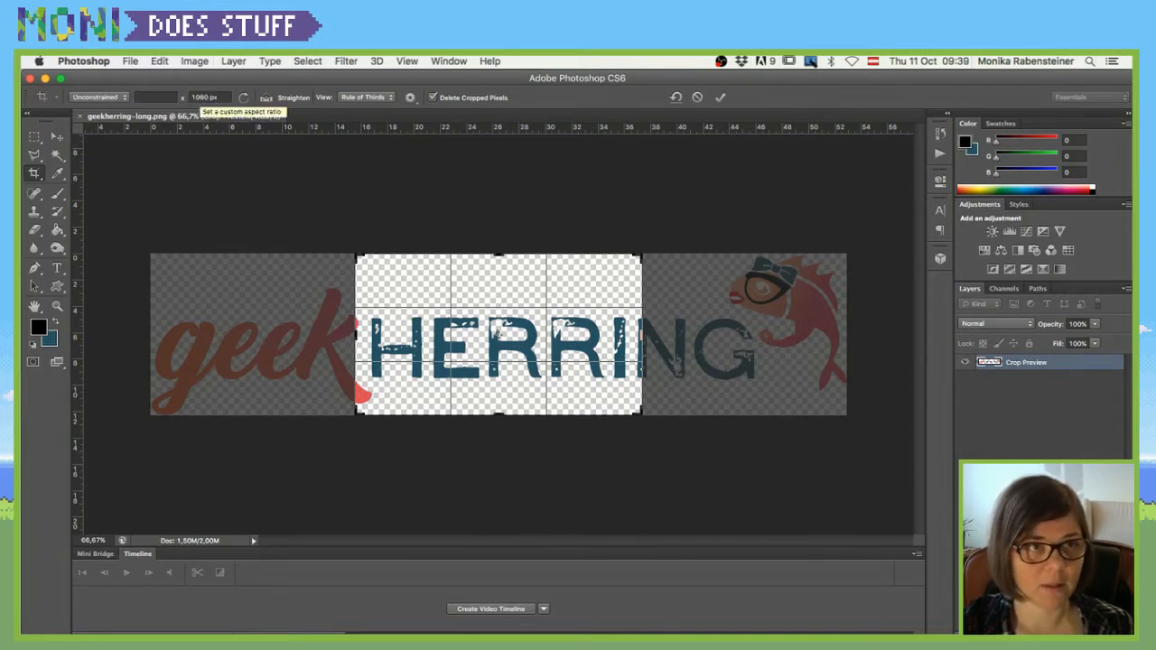
left_click(208, 96)
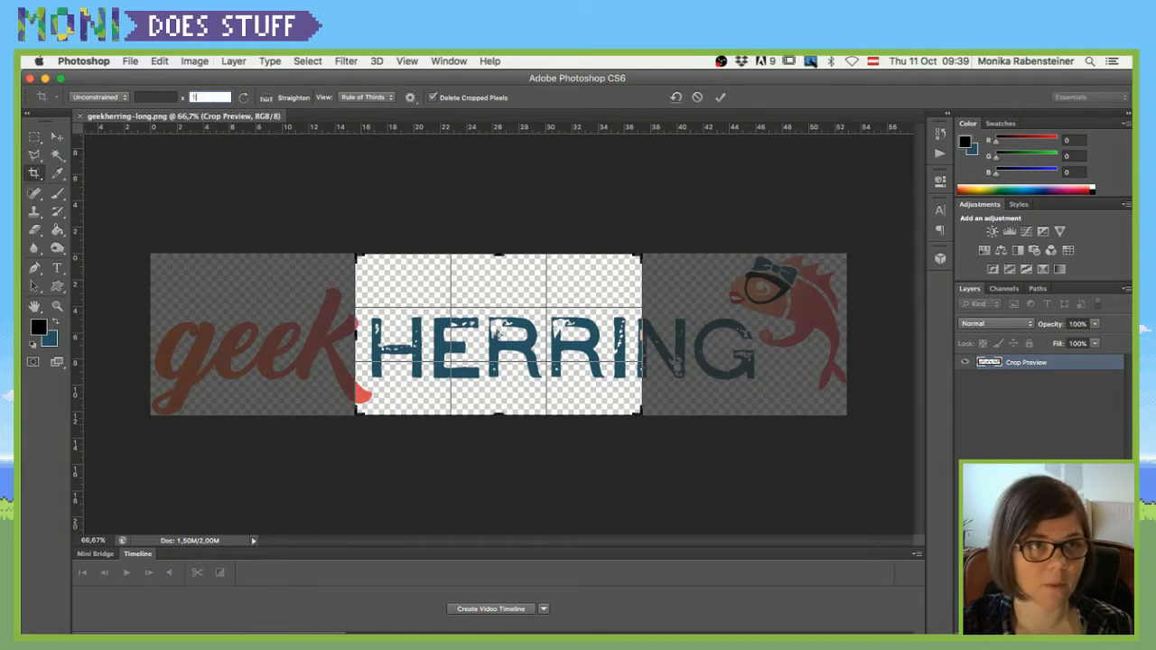
left_click_drag(357, 256, 231, 238)
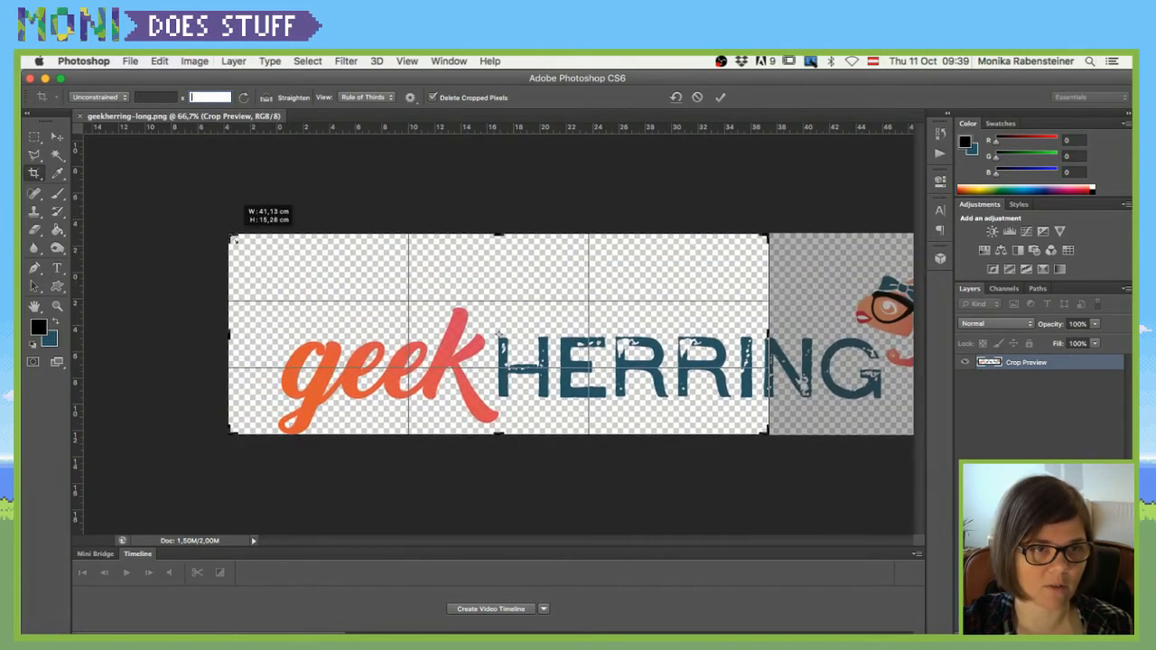
left_click_drag(772, 440, 892, 460)
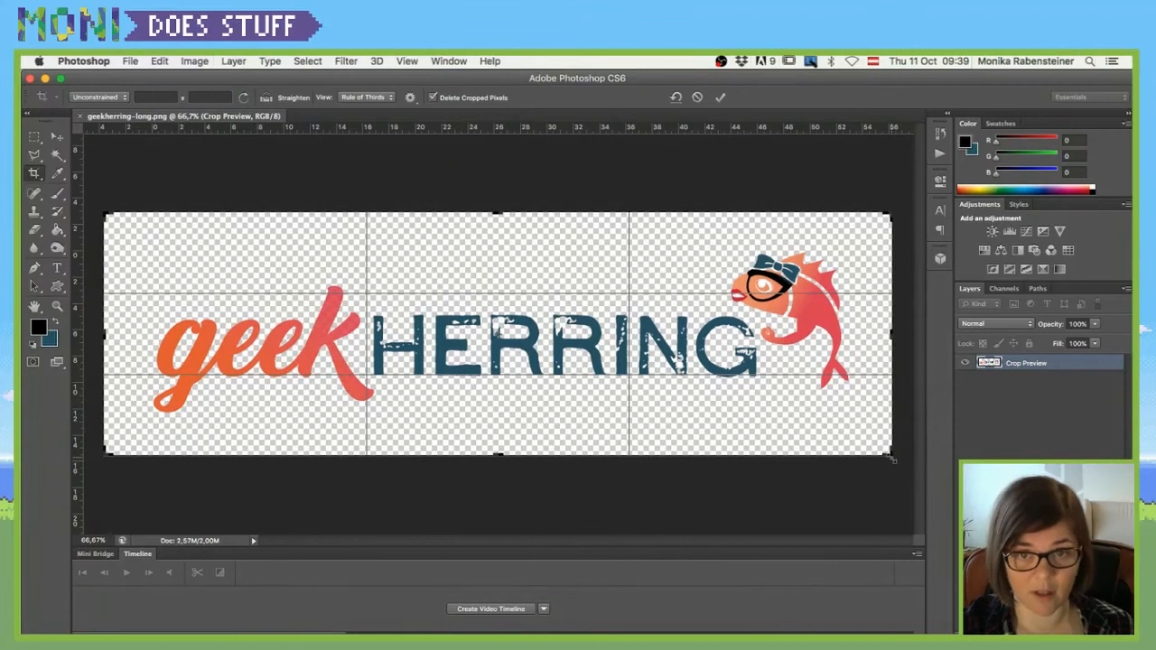
left_click(719, 97)
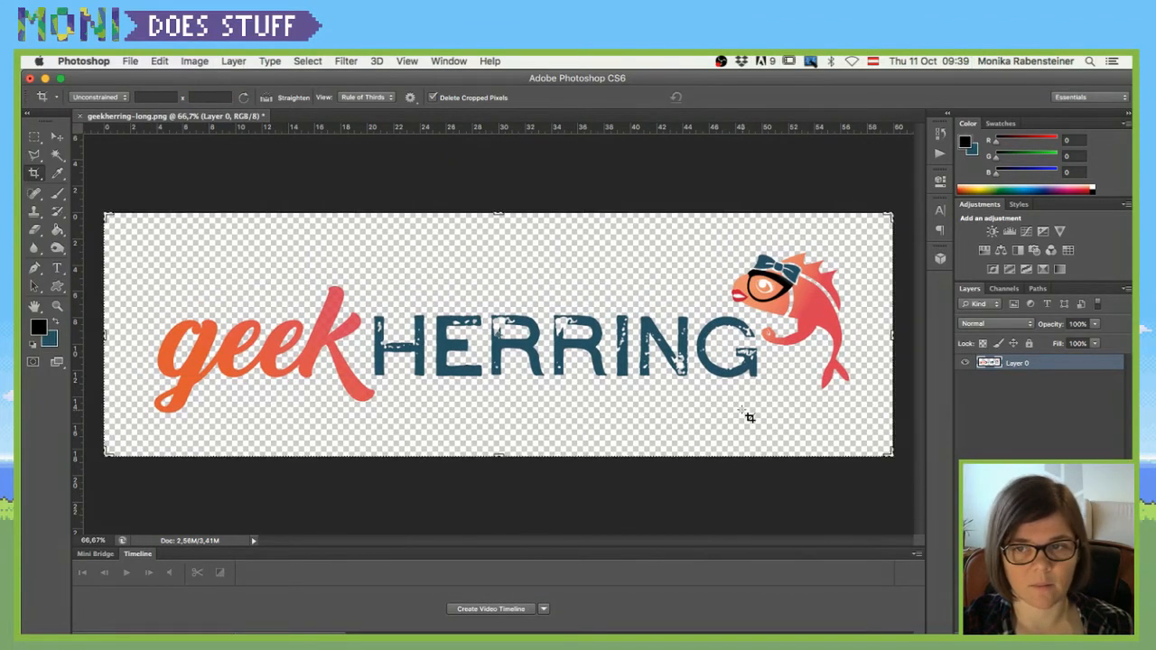
Select the entire logo artwork and recenter it on the enlarged canvas
left_click(56, 137)
key("super+a")
key("super+x")
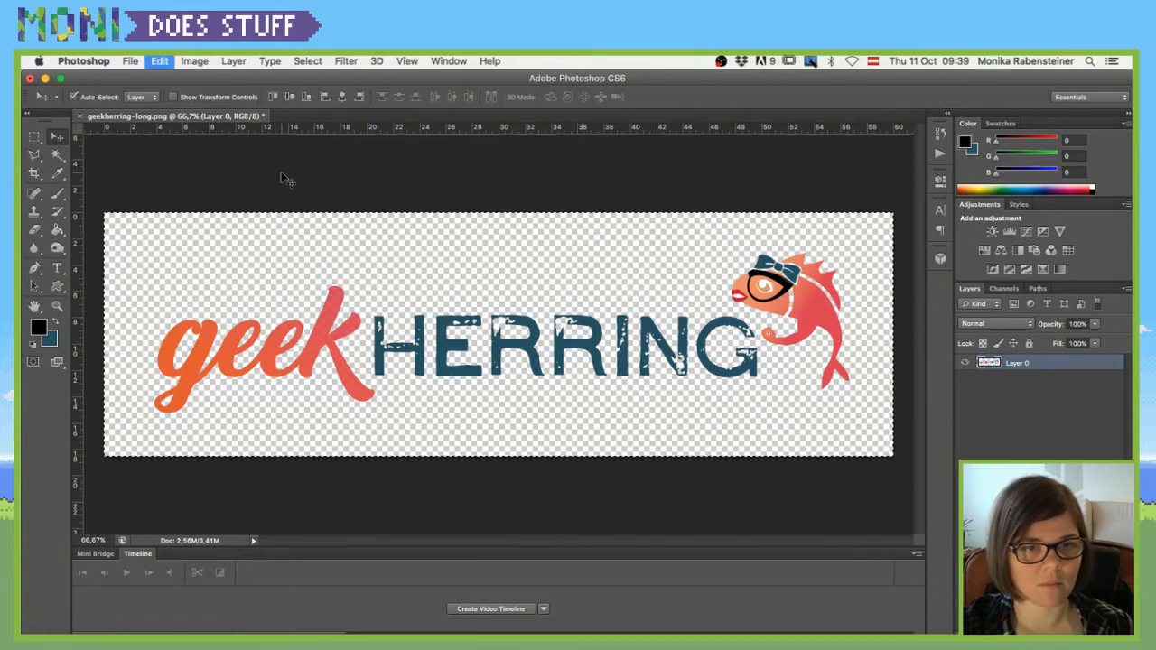
key("super+z")
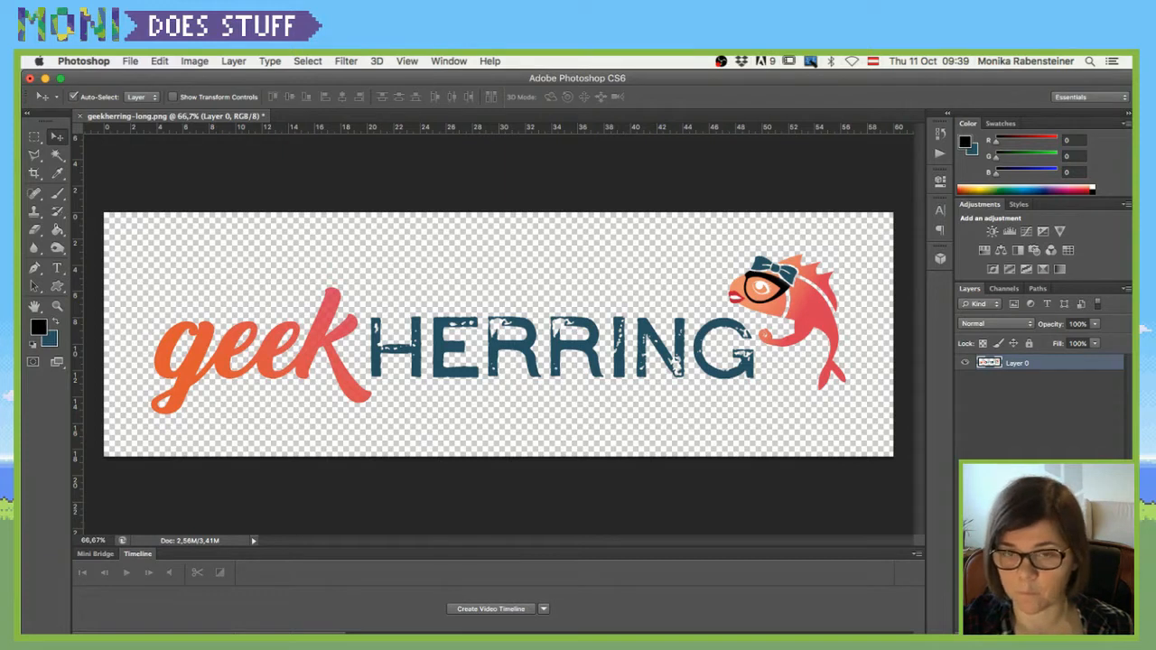
Add a new layer beneath the logo layer and fill it with black as a test background
left_click(1091, 625)
left_click_drag(1042, 360, 1041, 379)
left_click(57, 229)
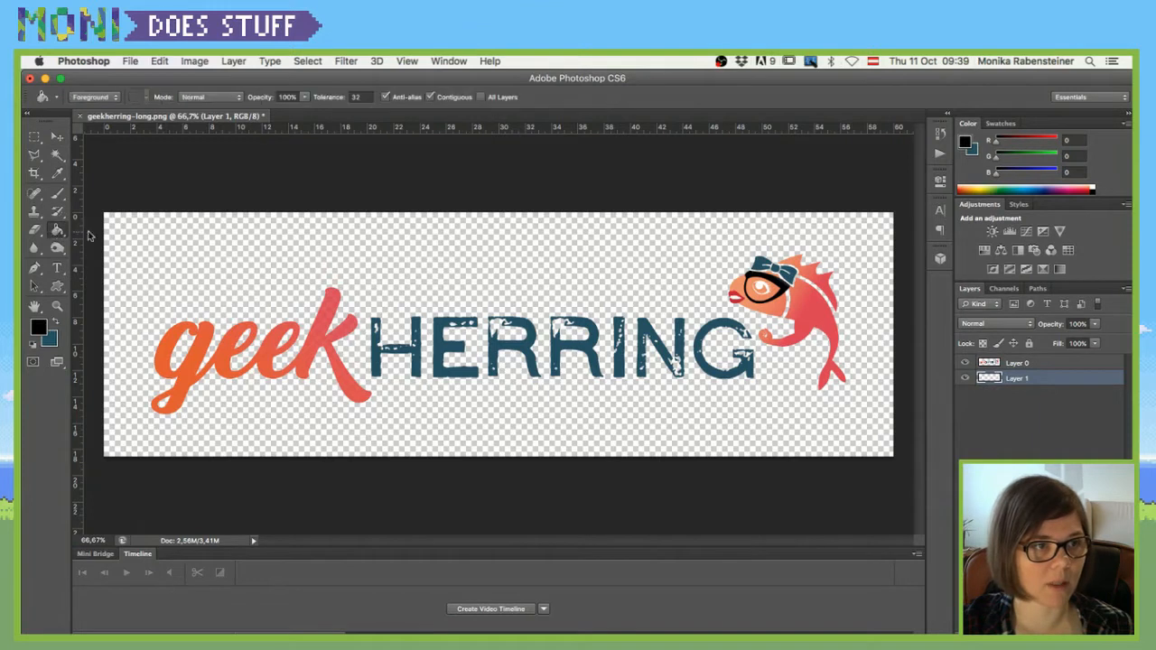
left_click(347, 332)
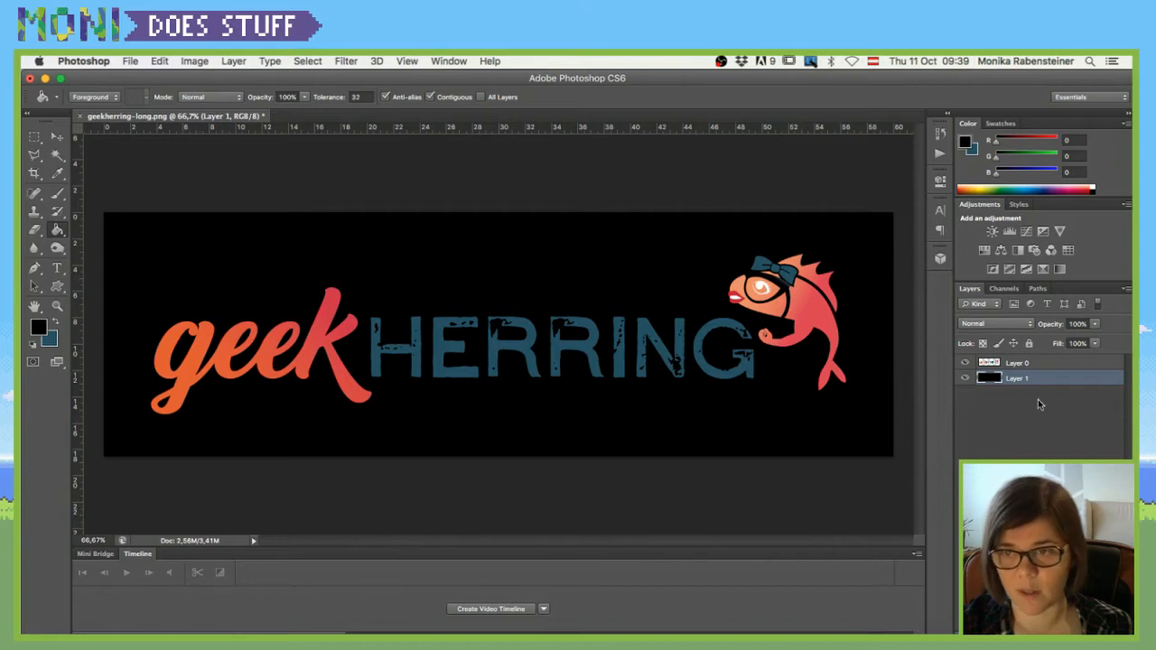
Give the logo layer a white (ffffff) outer glow with Normal blend mode and a size of 27 px
left_click(1019, 363)
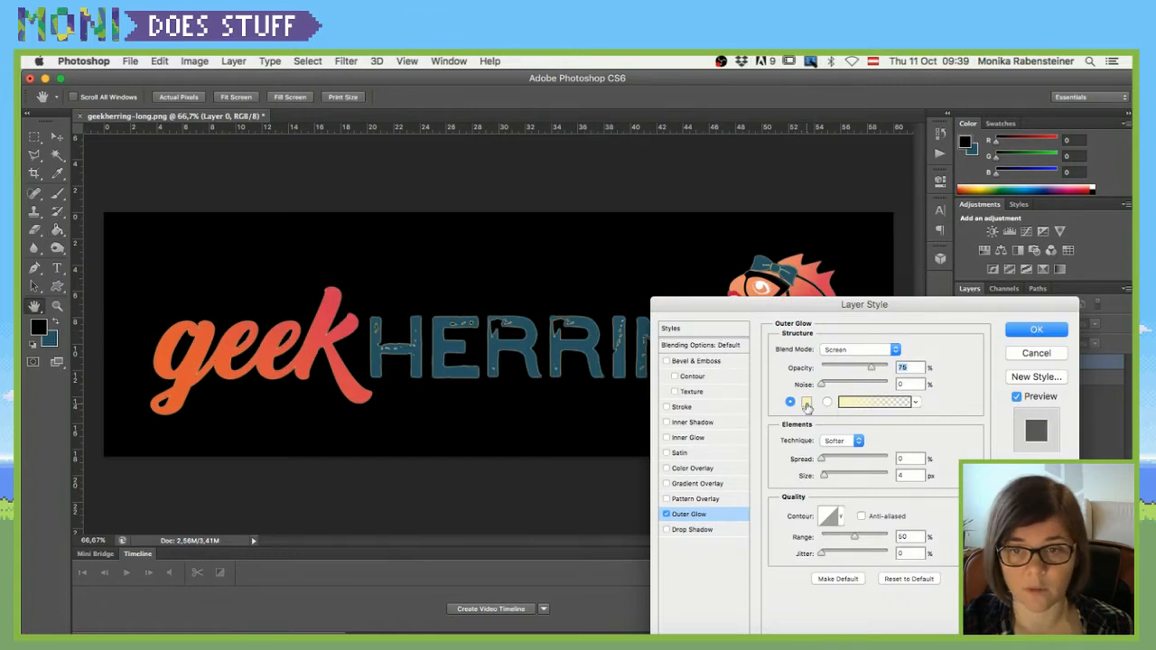
left_click(805, 402)
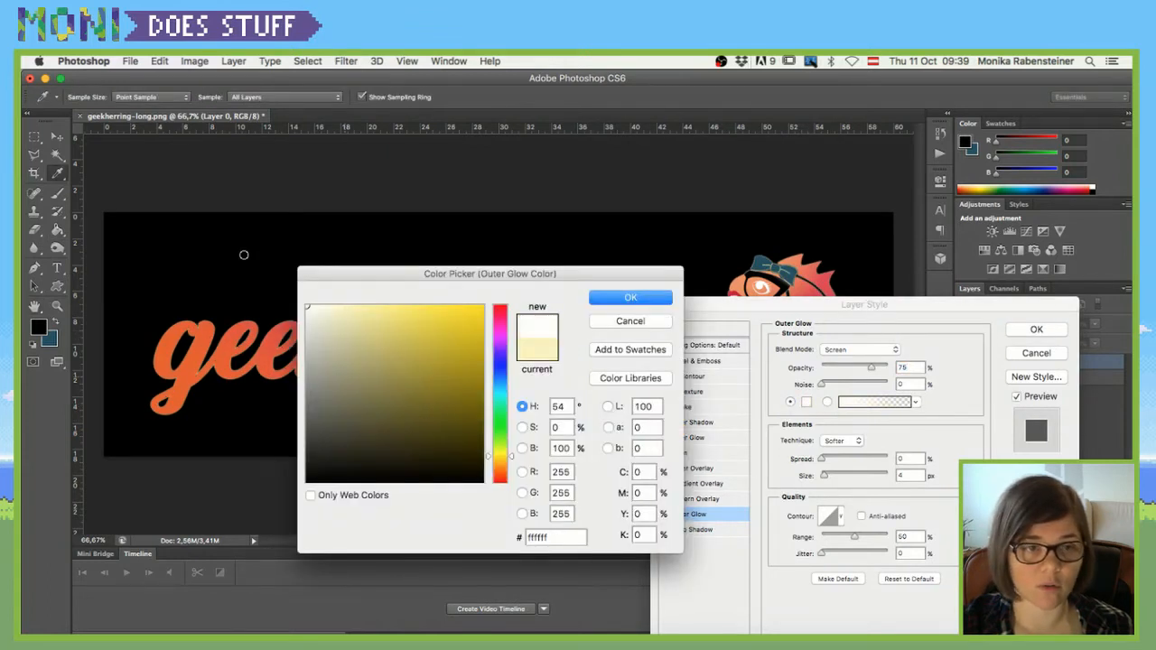
left_click(628, 297)
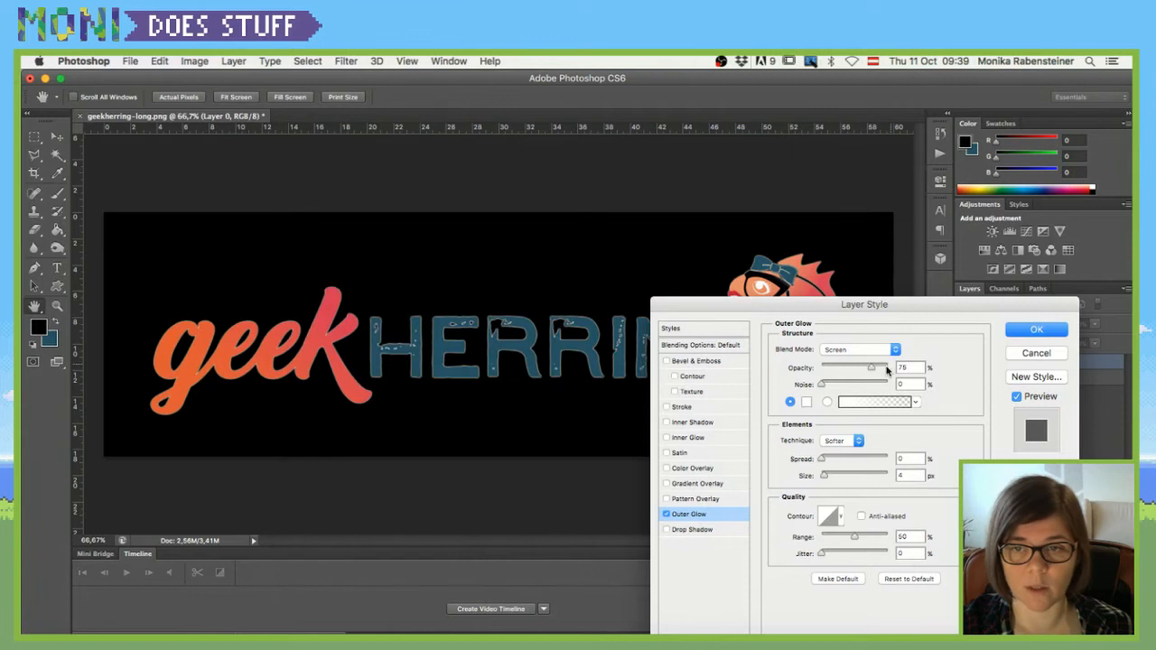
left_click(880, 350)
left_click(837, 261)
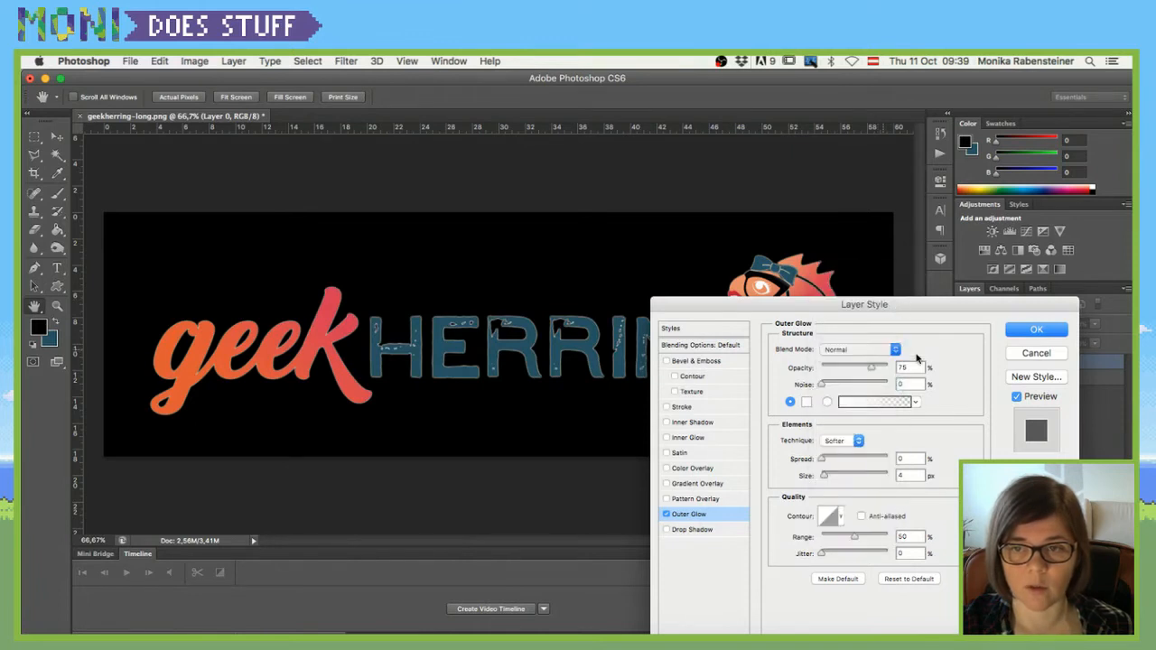
left_click(832, 479)
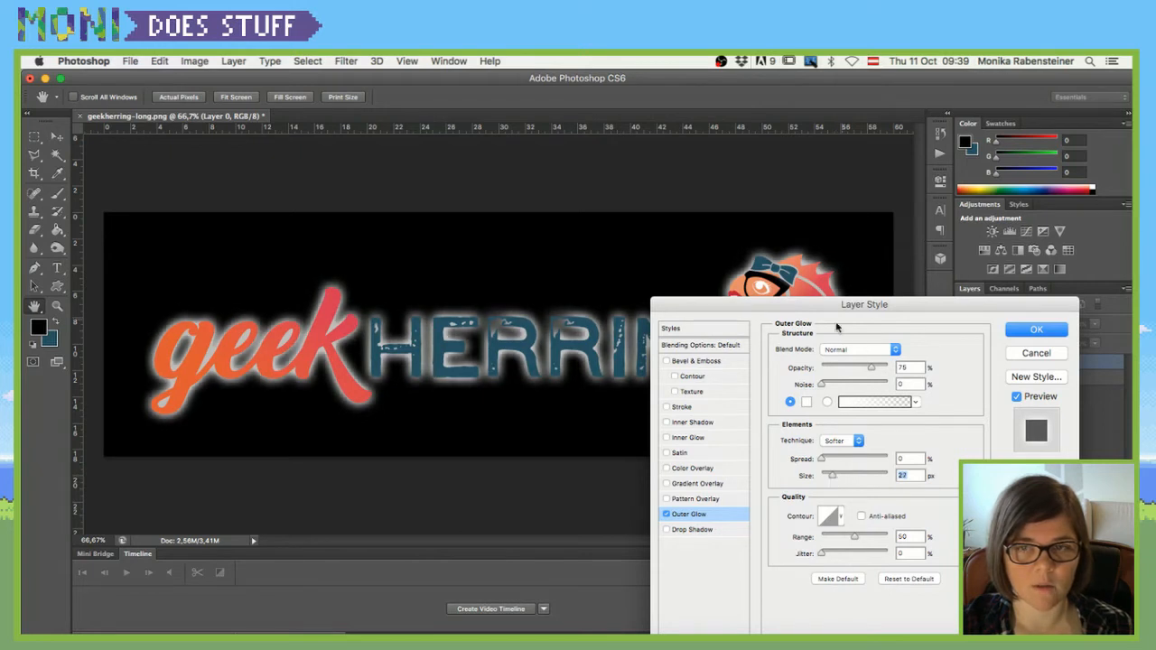
Try different outer glow opacities and settle on 74%
left_click_drag(842, 305, 882, 293)
left_click_drag(906, 358, 996, 359)
mouse_move(923, 358)
left_mouse_down()
mouse_move(895, 360)
mouse_move(906, 361)
left_mouse_up()
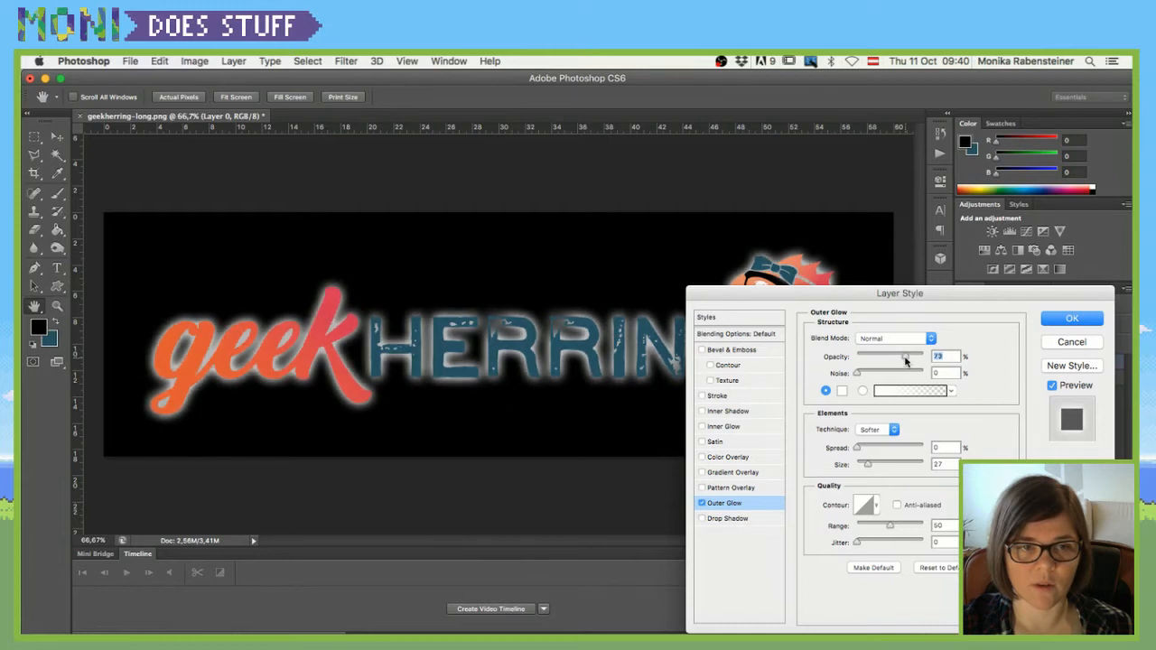
Try the Precise technique for the outer glow, return to Softer and apply the layer style
left_click(890, 430)
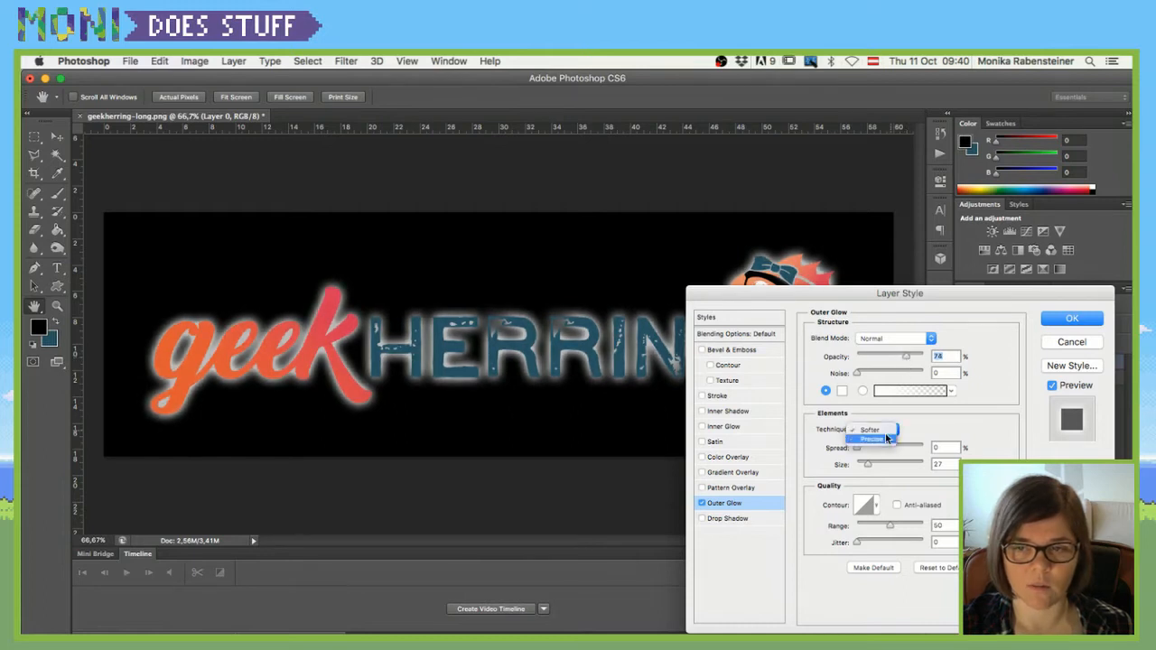
left_click(879, 441)
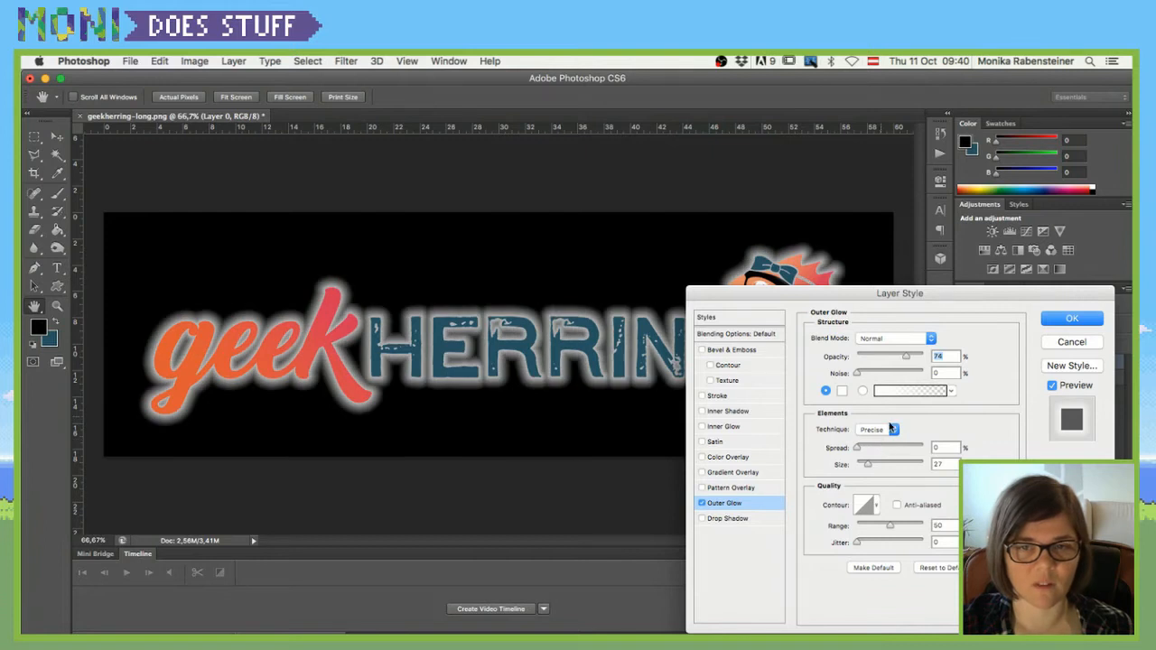
left_click(894, 430)
left_click(875, 422)
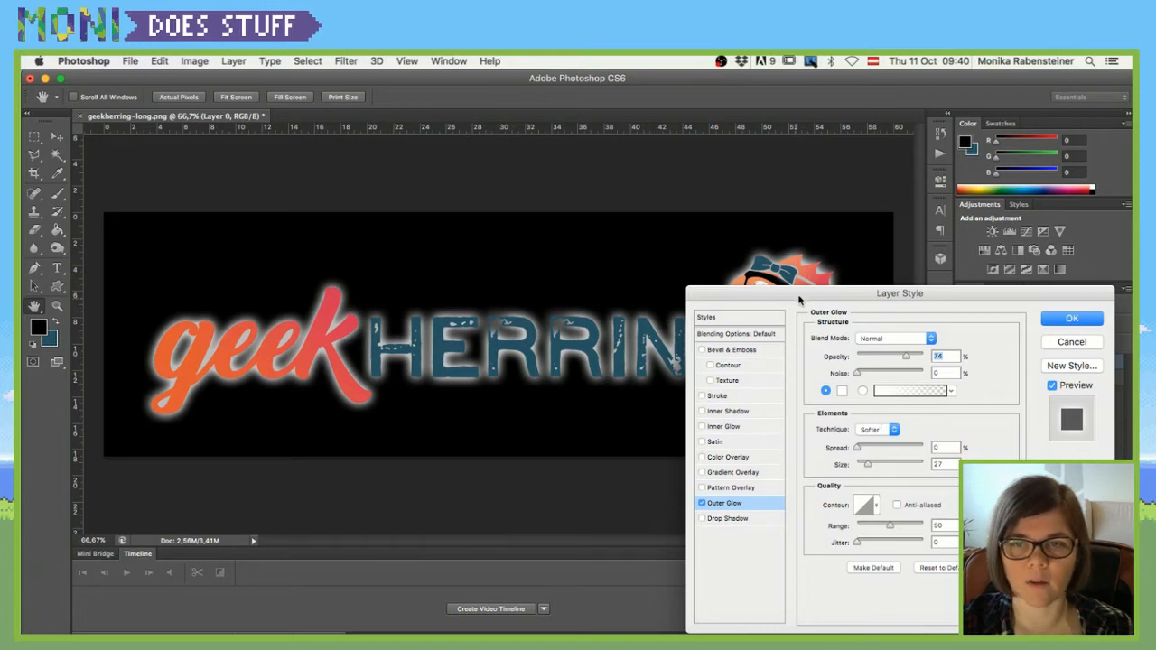
left_click_drag(798, 300, 749, 248)
left_click(1024, 271)
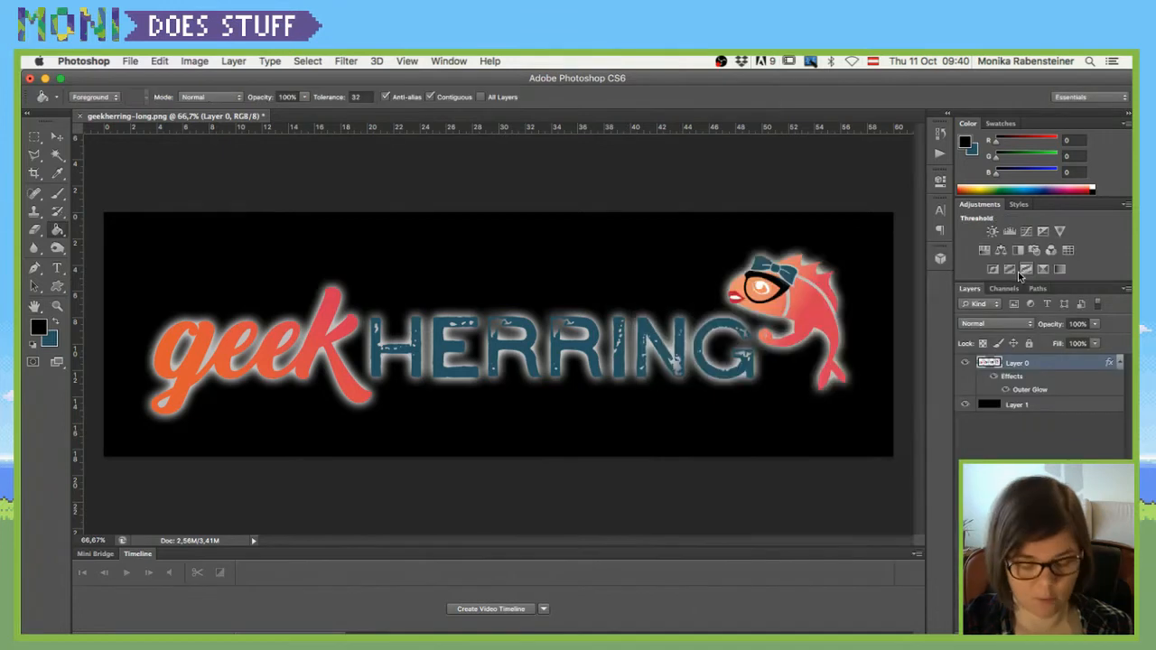
Strengthen the logo's outer glow to 83% opacity, 9% spread and 87 px size while viewing the logo at 25%
key("super+minus")
key("super+minus")
key("super+minus")
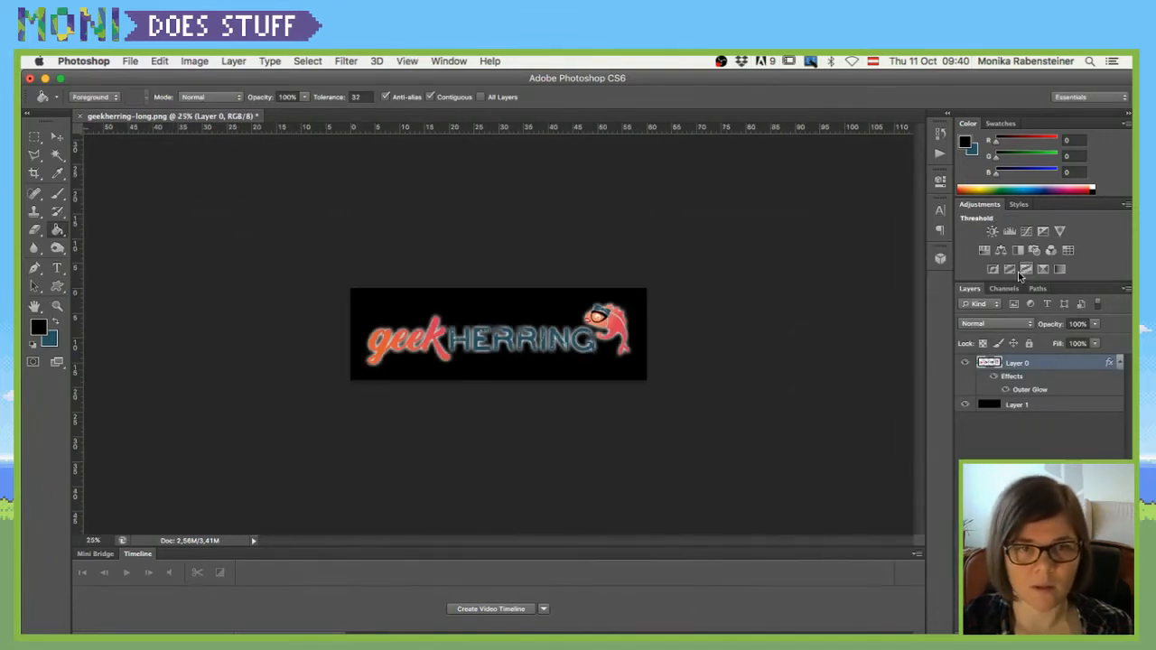
double_click(1038, 391)
left_click_drag(840, 312, 861, 310)
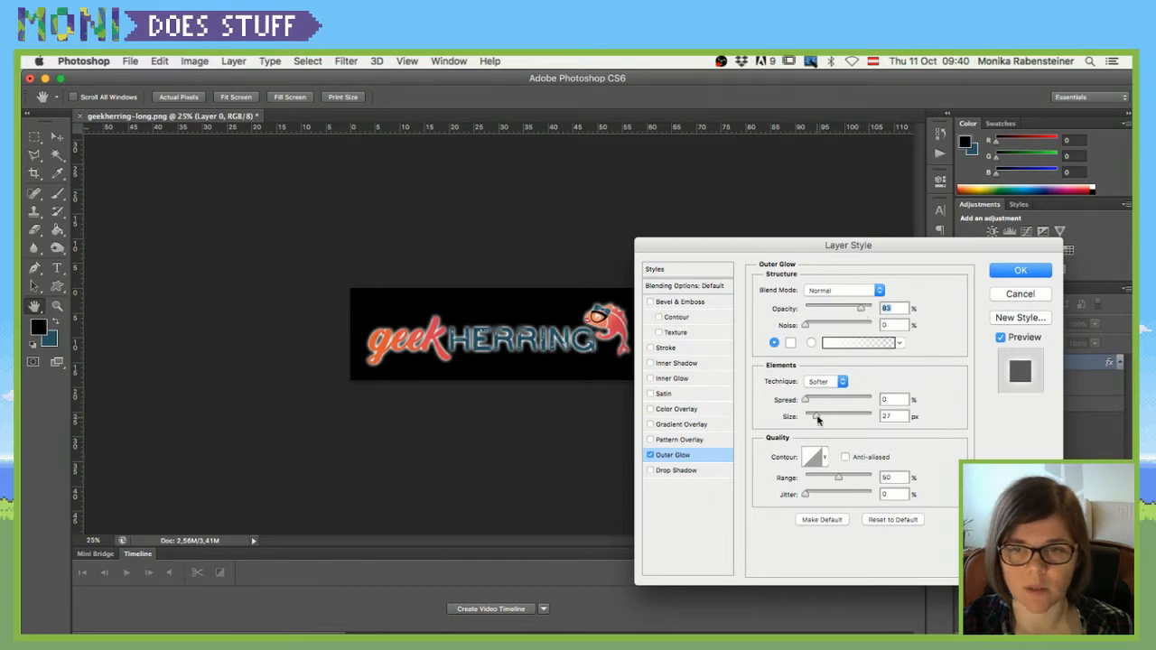
left_click_drag(817, 419, 820, 419)
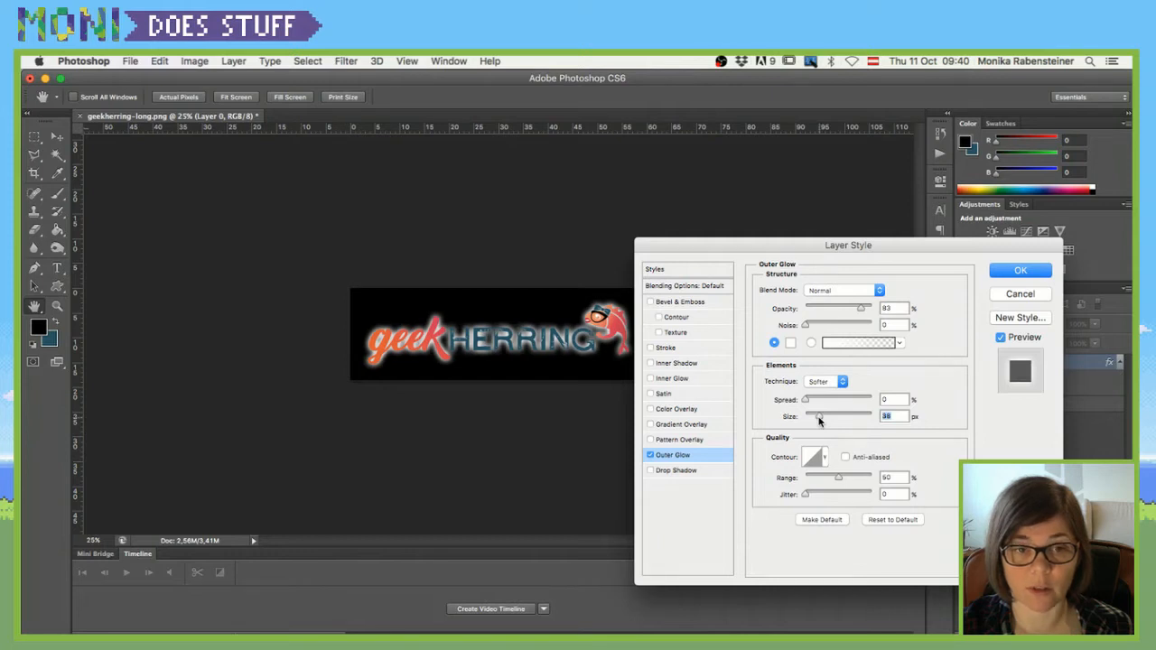
left_click_drag(805, 400, 814, 418)
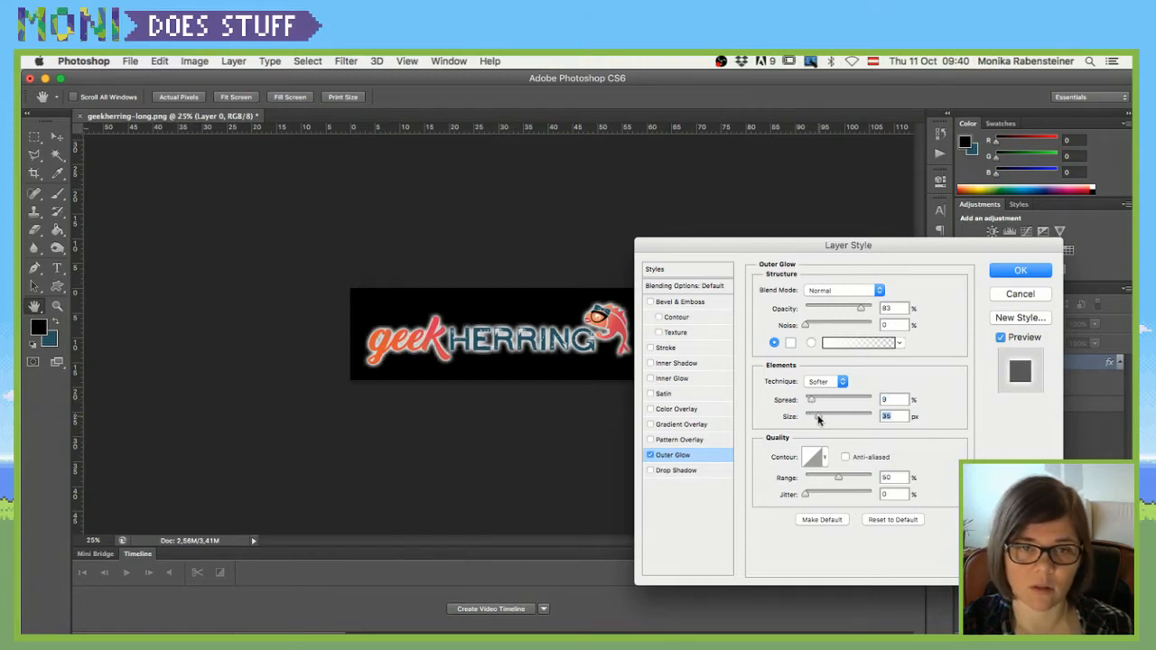
left_click_drag(819, 418, 833, 422)
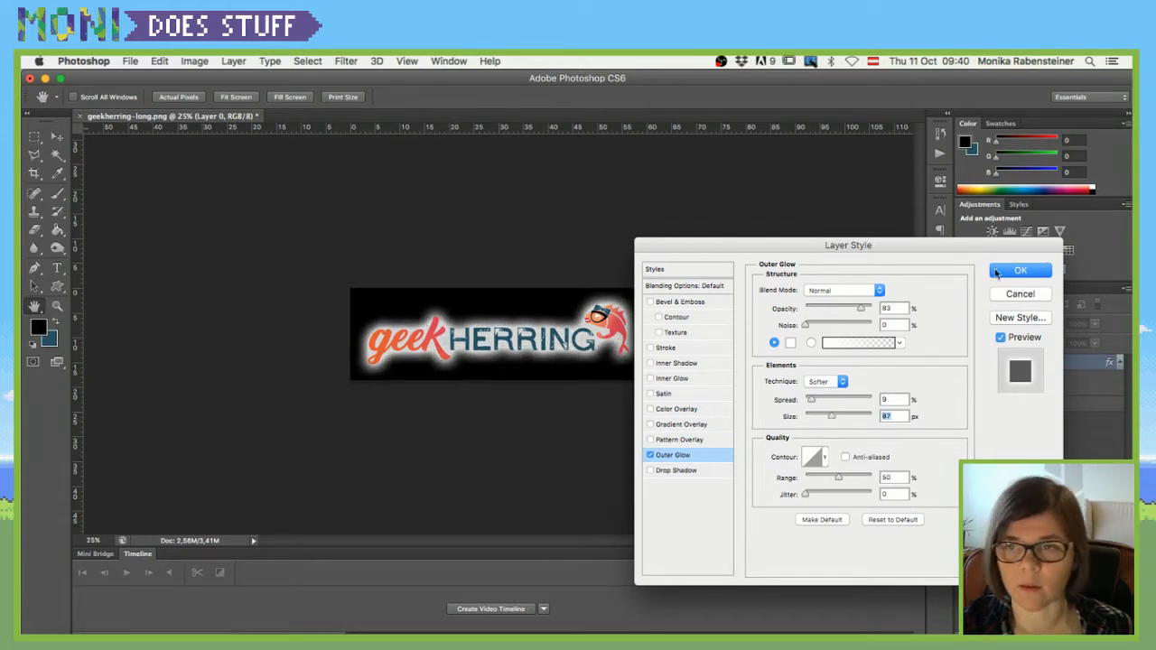
left_click(1019, 270)
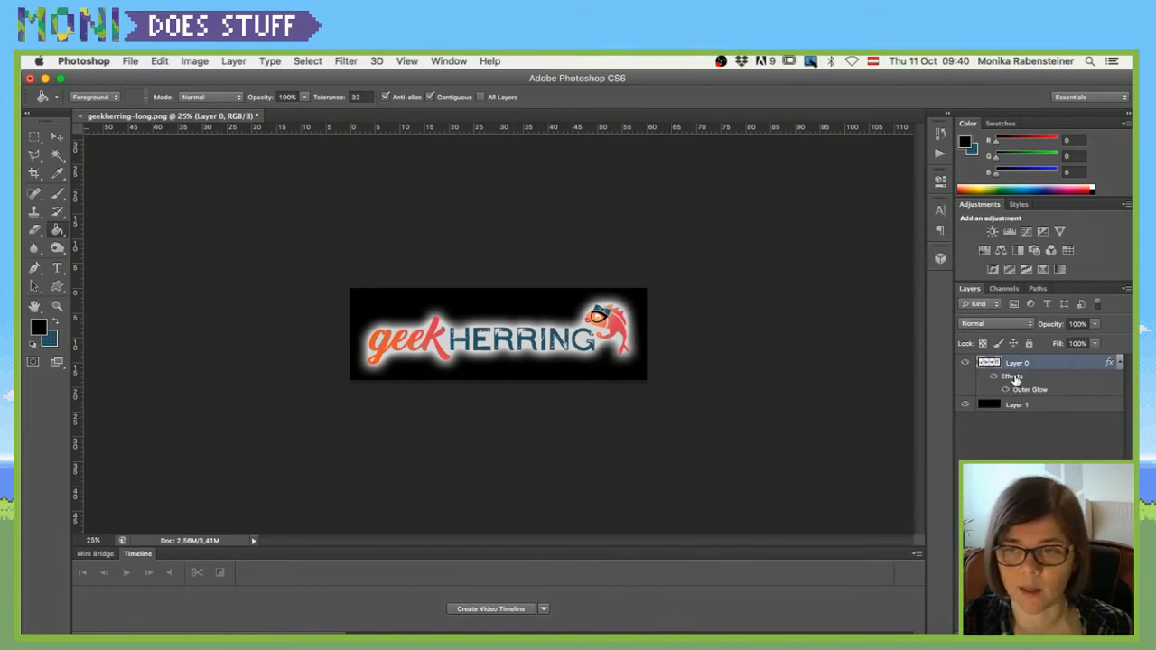
Try rasterizing the logo layer's outer glow style and undo the rasterization
right_click(1034, 380)
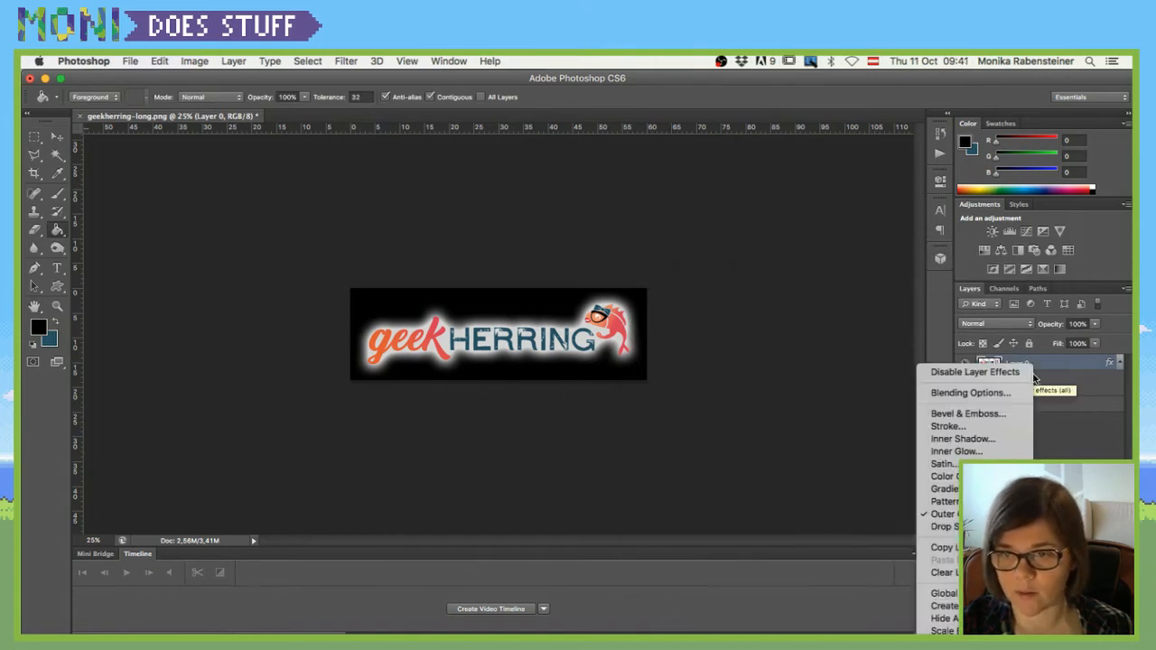
left_click(1083, 379)
right_click(1089, 395)
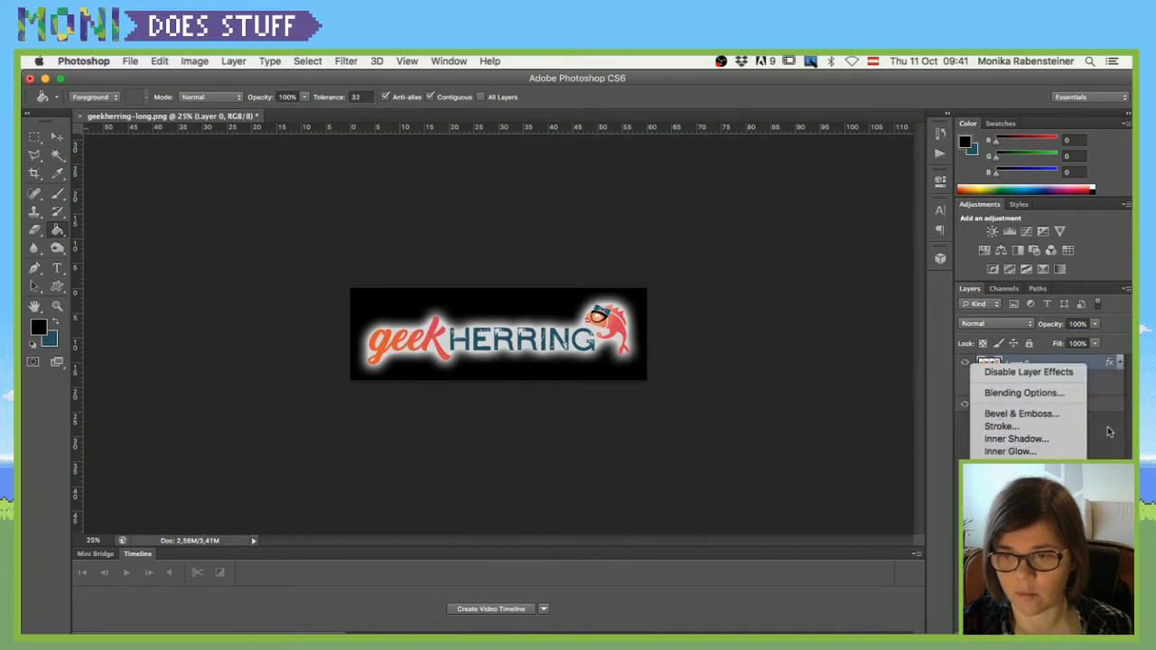
left_click(1108, 428)
right_click(1106, 362)
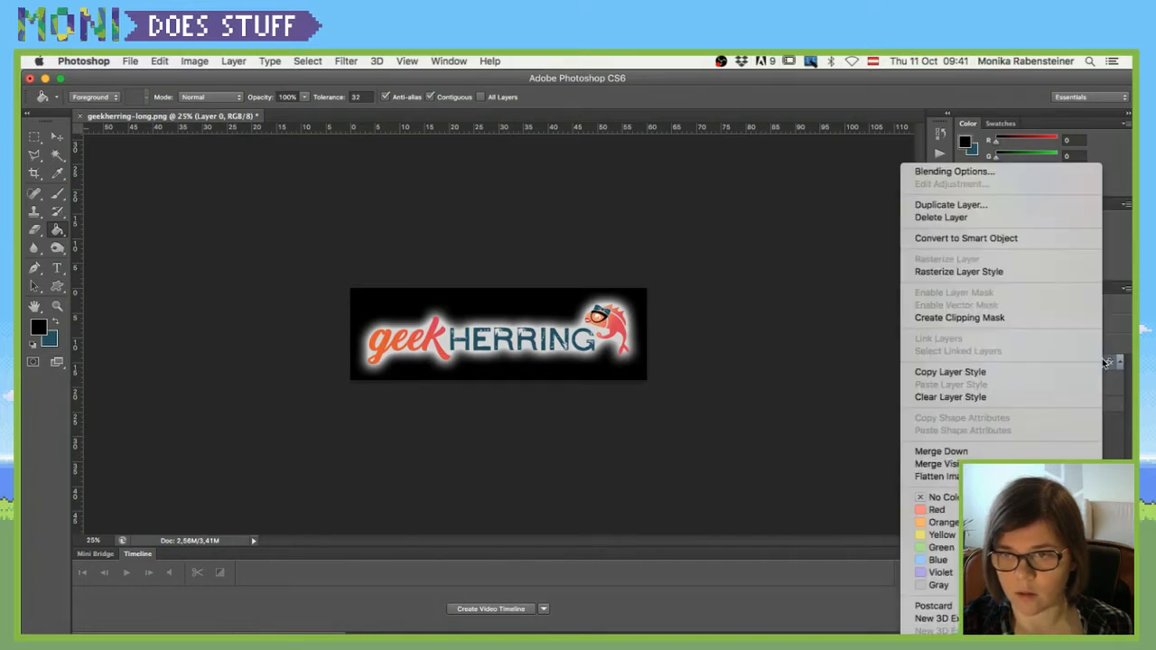
left_click(998, 271)
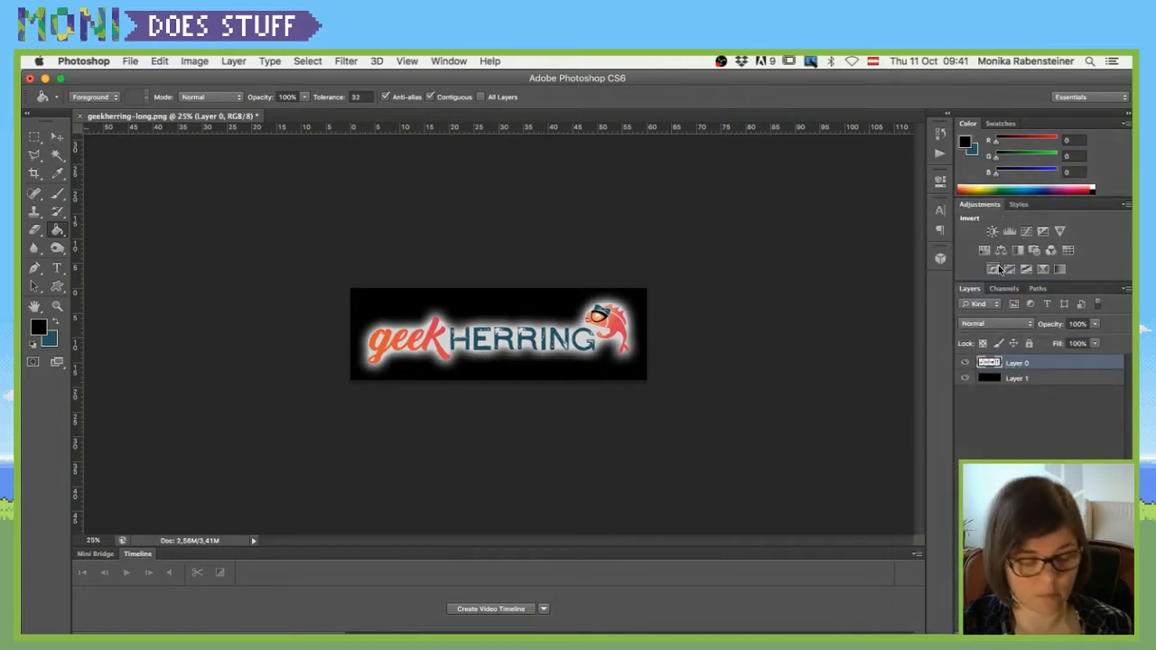
key("super+z")
Look through the layer and effect options of Layer 0 for a way to handle the outer glow separately
right_click(1028, 381)
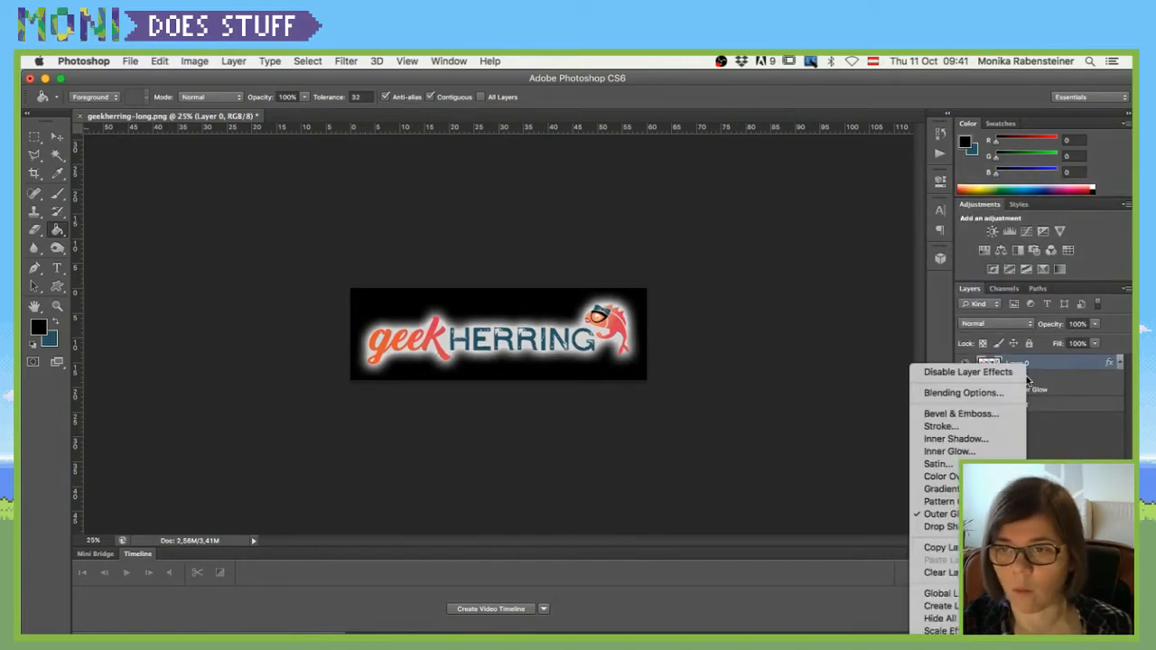
right_click(1110, 363)
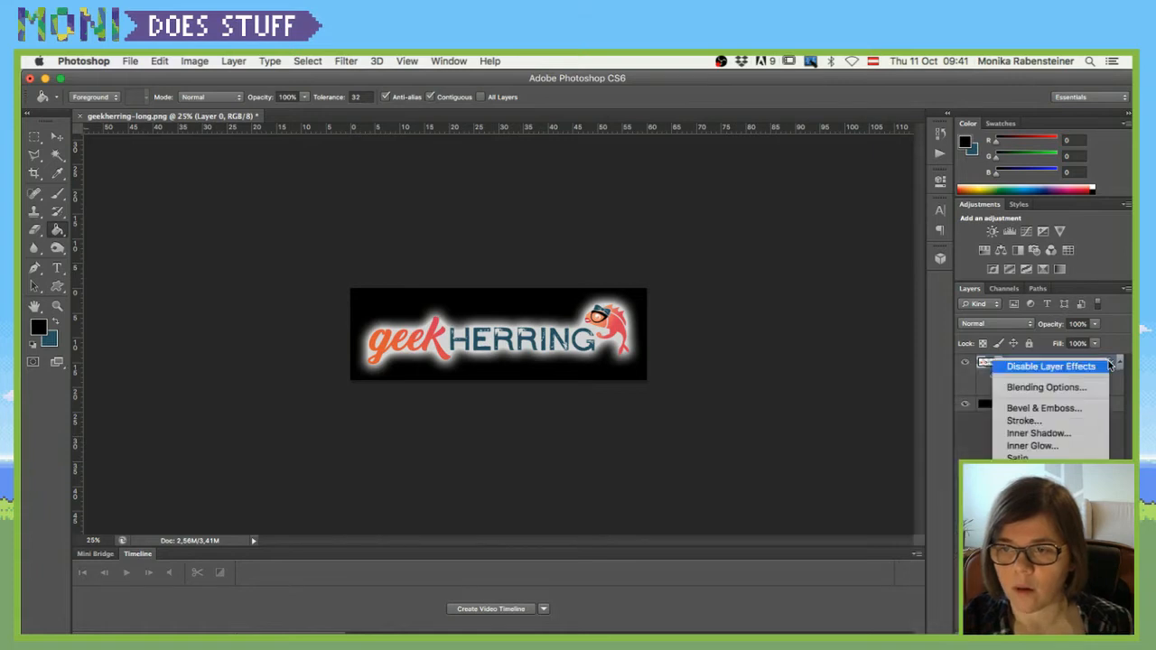
right_click(1017, 364)
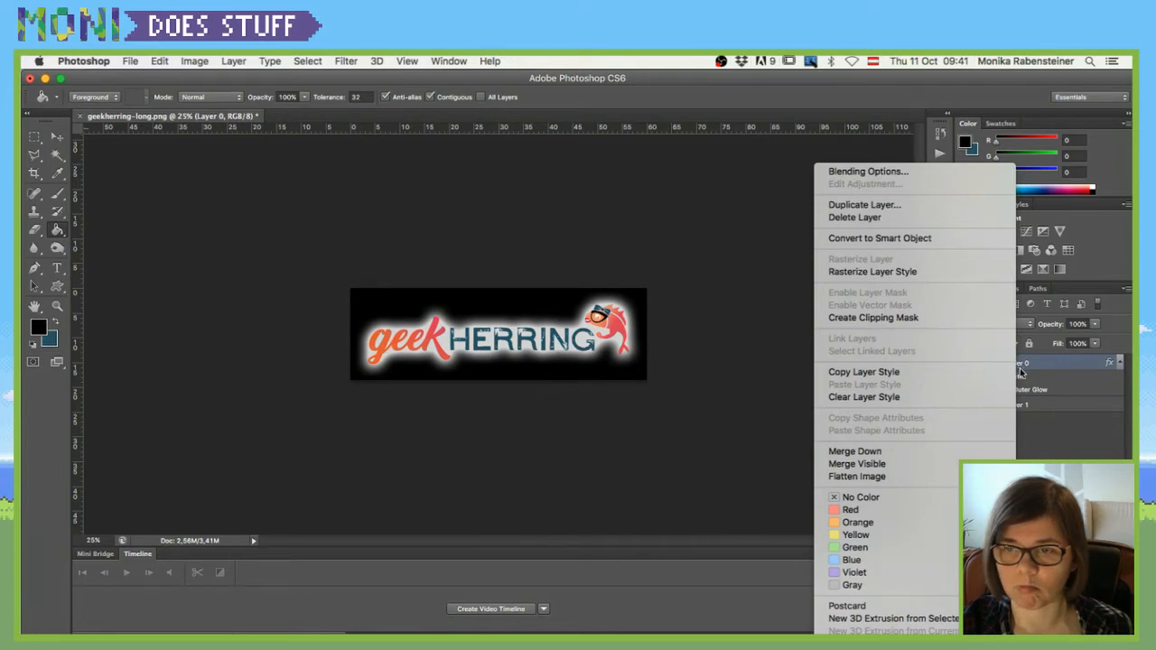
left_click(1098, 372)
left_click(1110, 363)
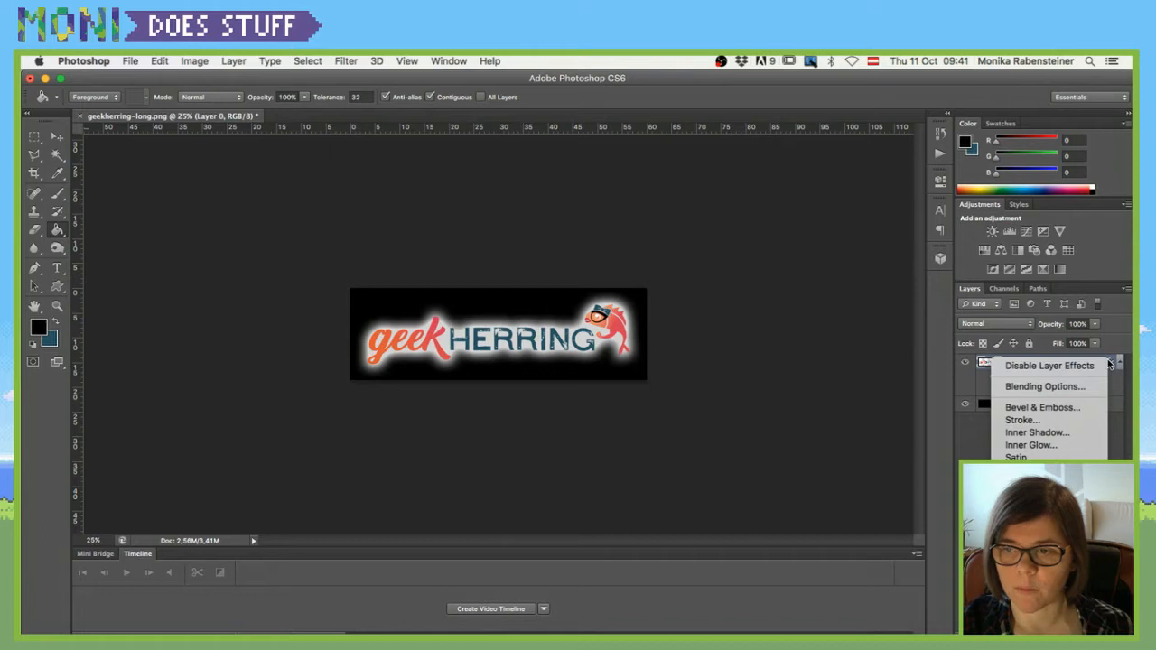
left_click(979, 393)
right_click(1018, 379)
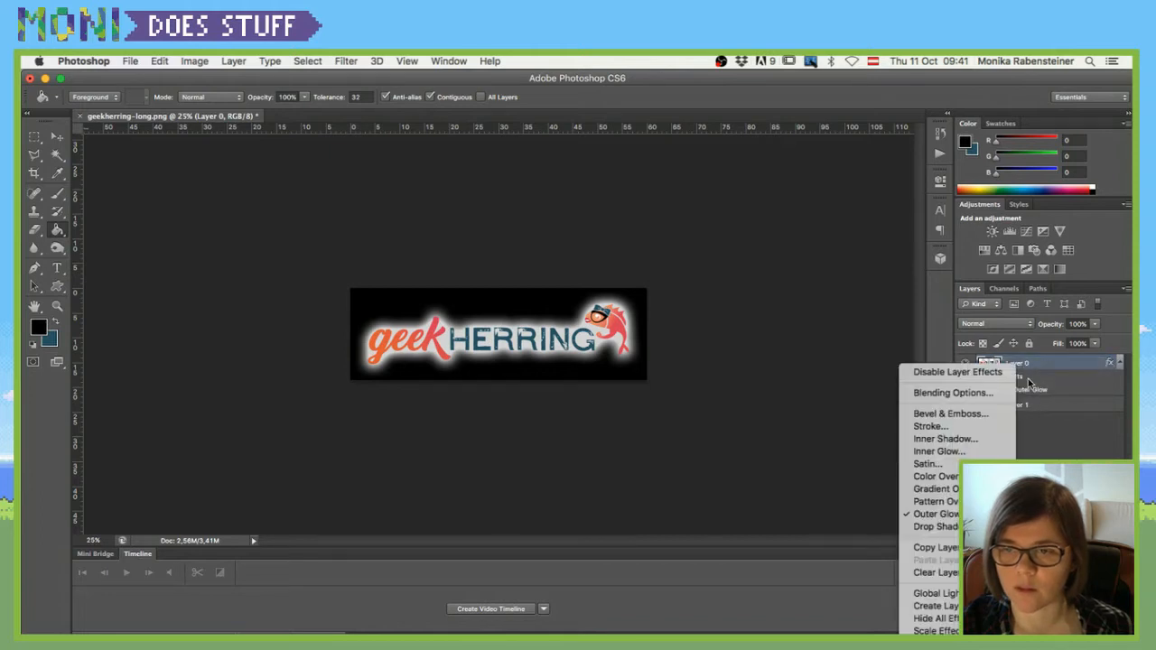
right_click(1039, 393)
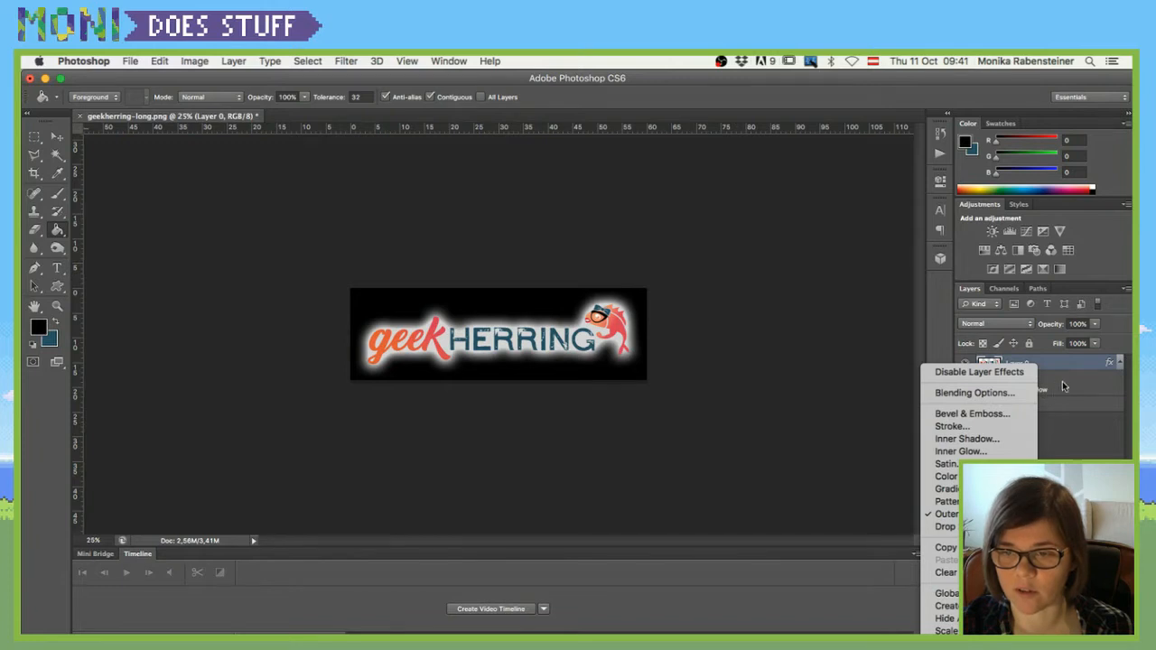
right_click(1108, 367)
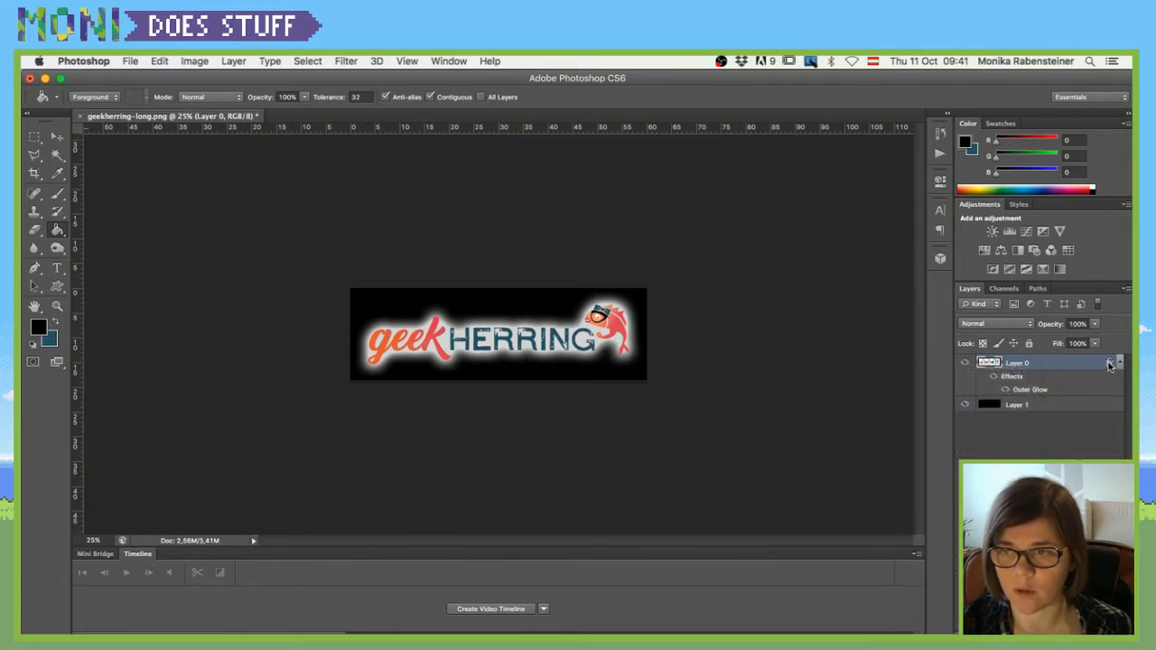
right_click(1110, 367)
right_click(991, 361)
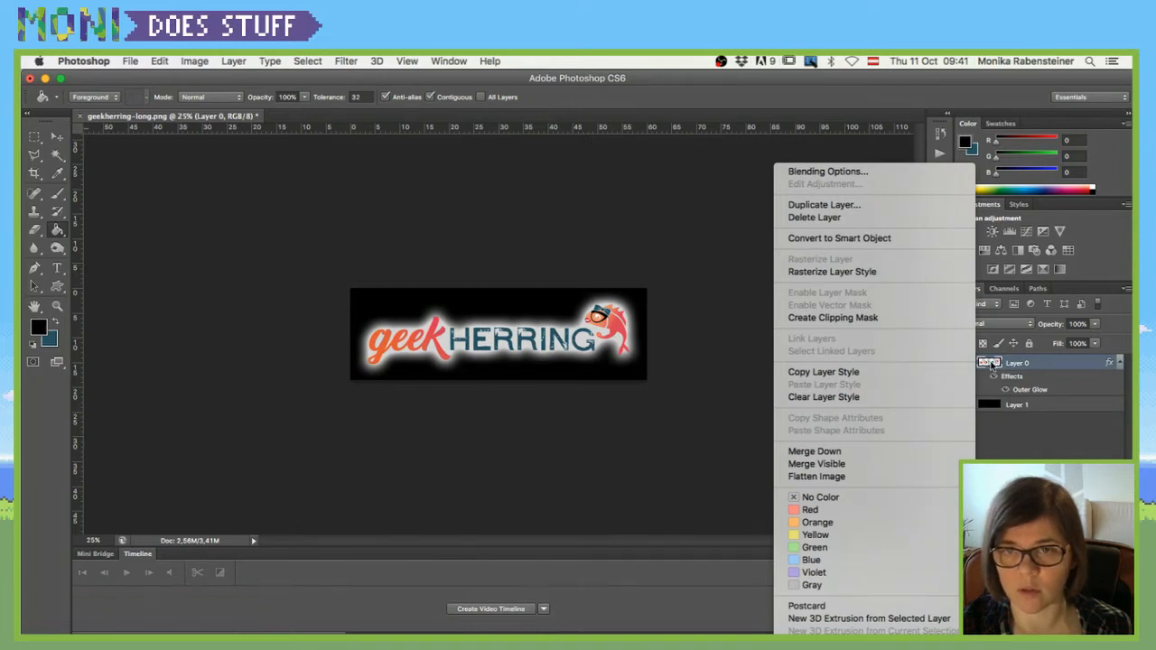
left_click(882, 237)
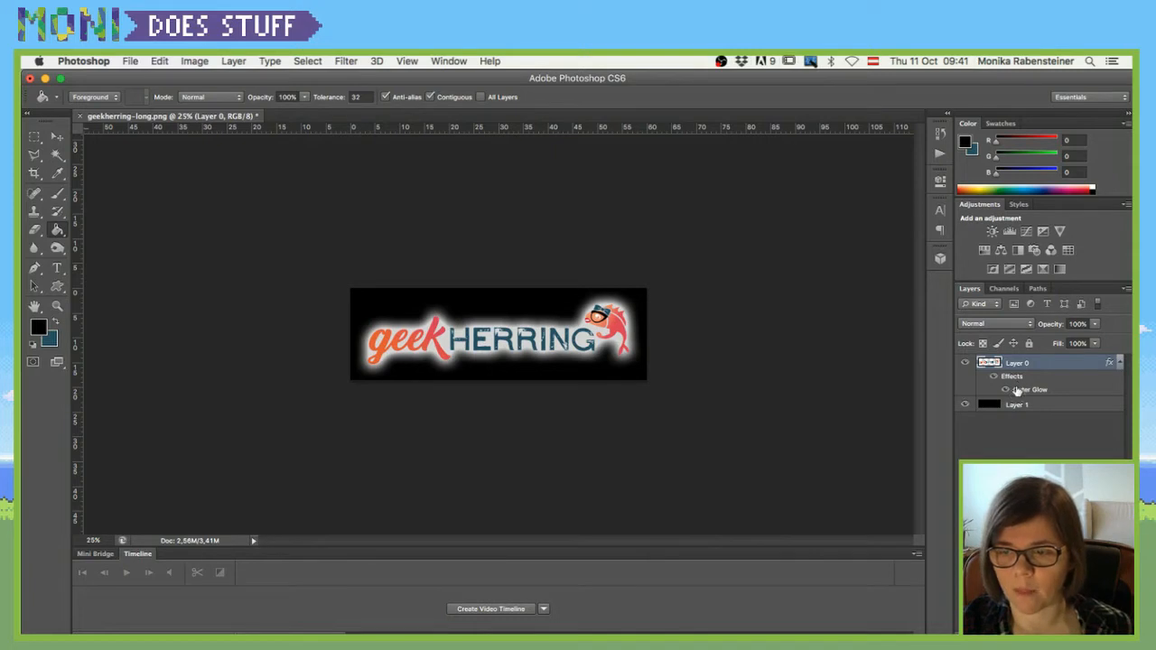
right_click(1017, 379)
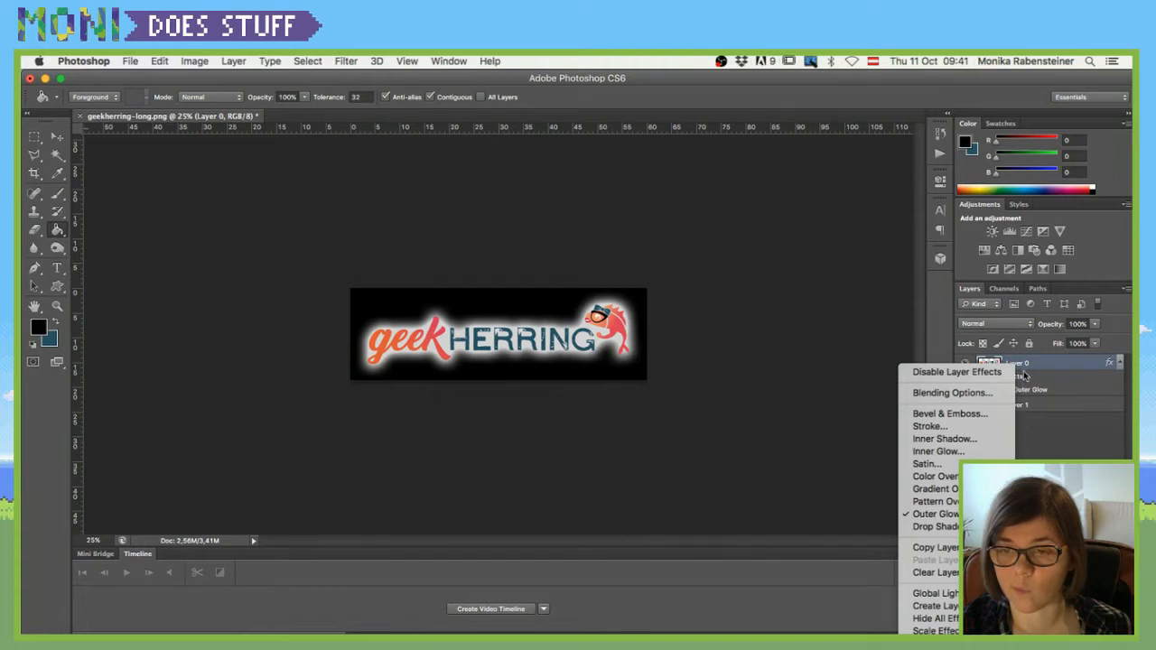
right_click(1106, 365)
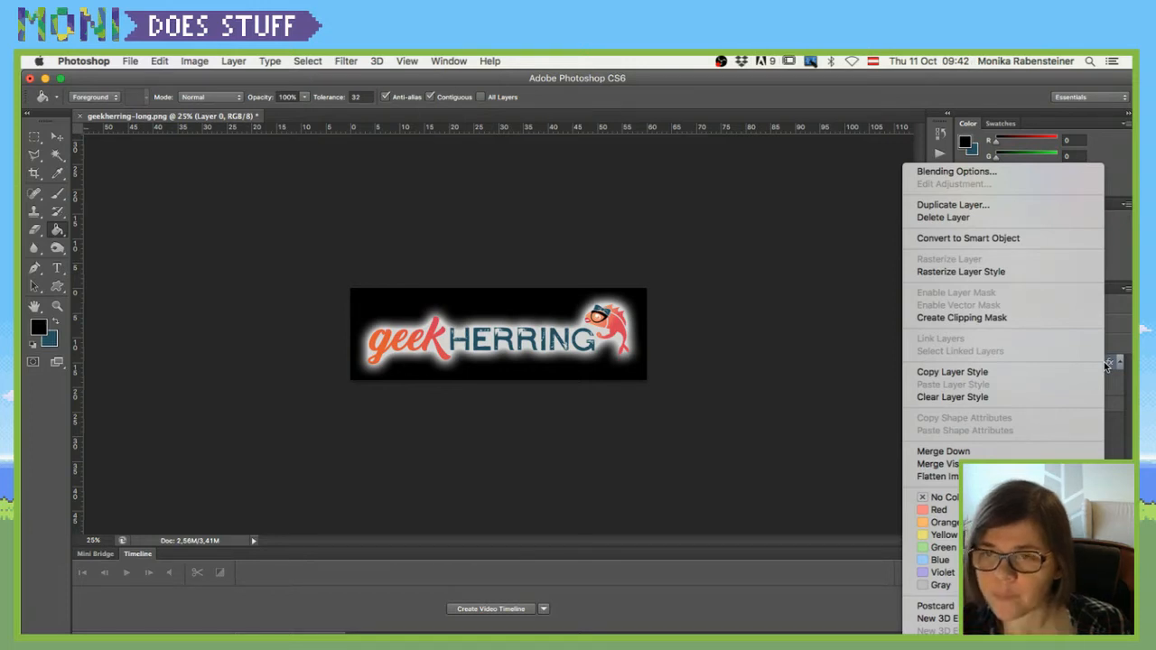
left_click(1126, 374)
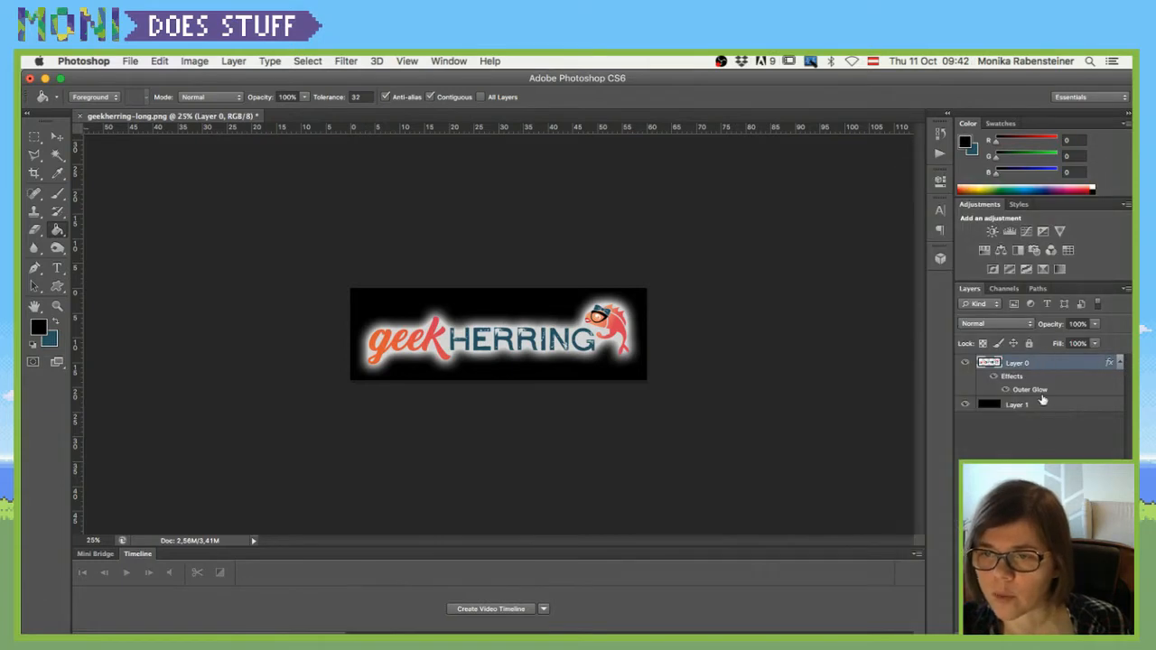
Duplicate the logo layer with its outer glow, hide the copy and select the original Layer 0
left_click_drag(1038, 363, 1088, 623)
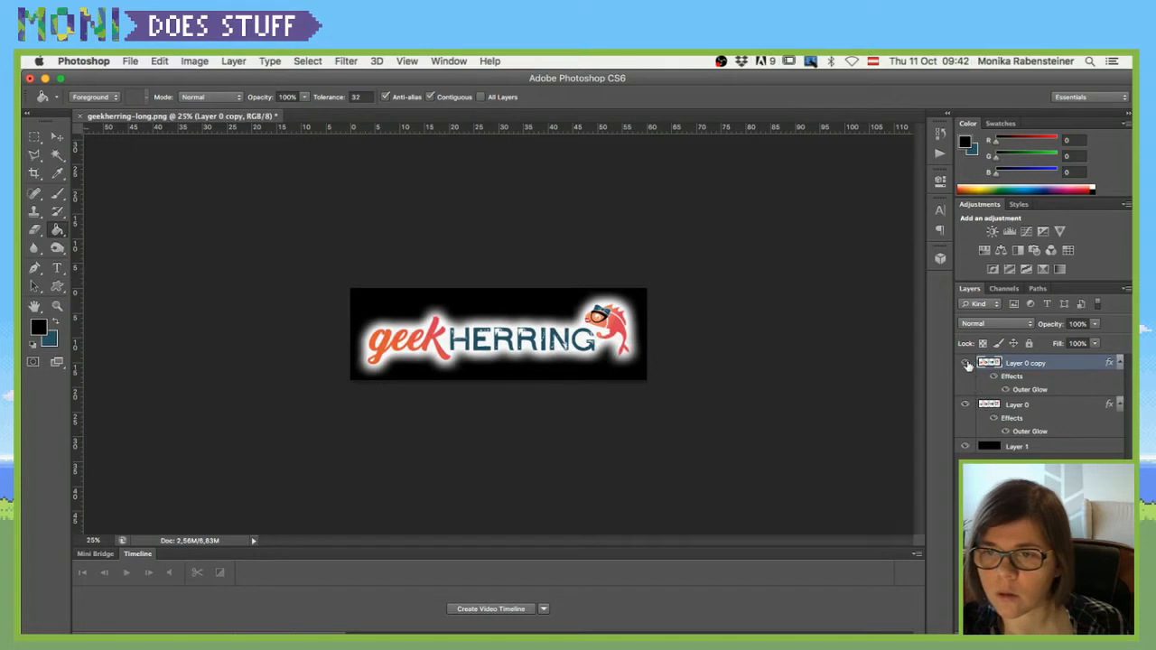
left_click(965, 363)
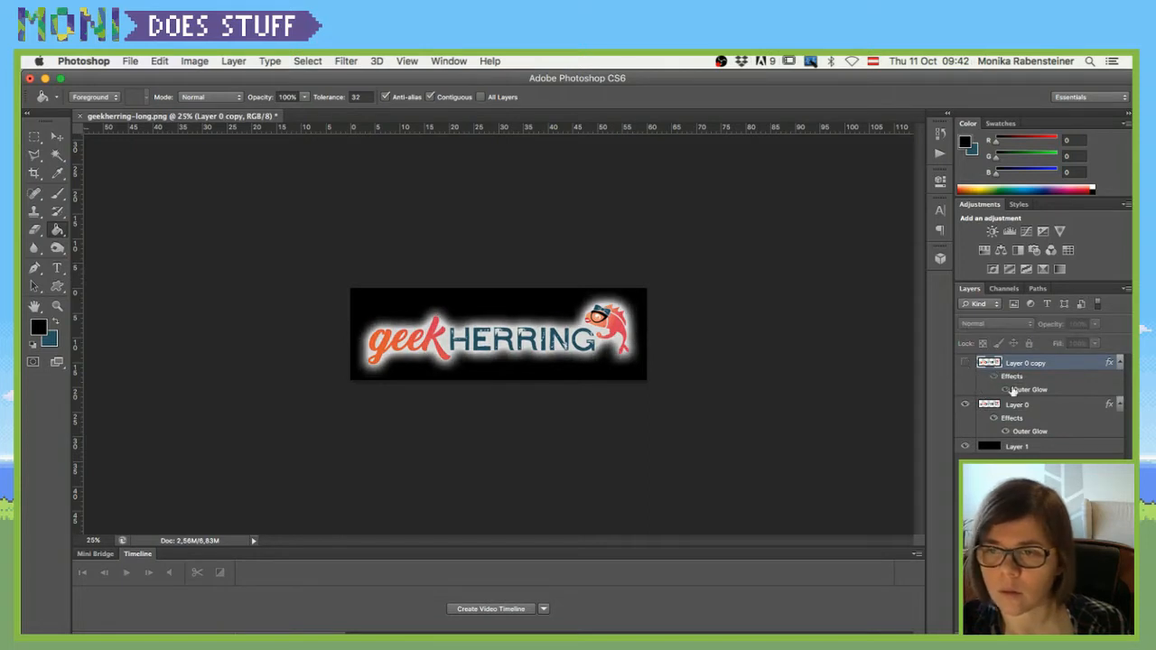
left_click(1030, 407)
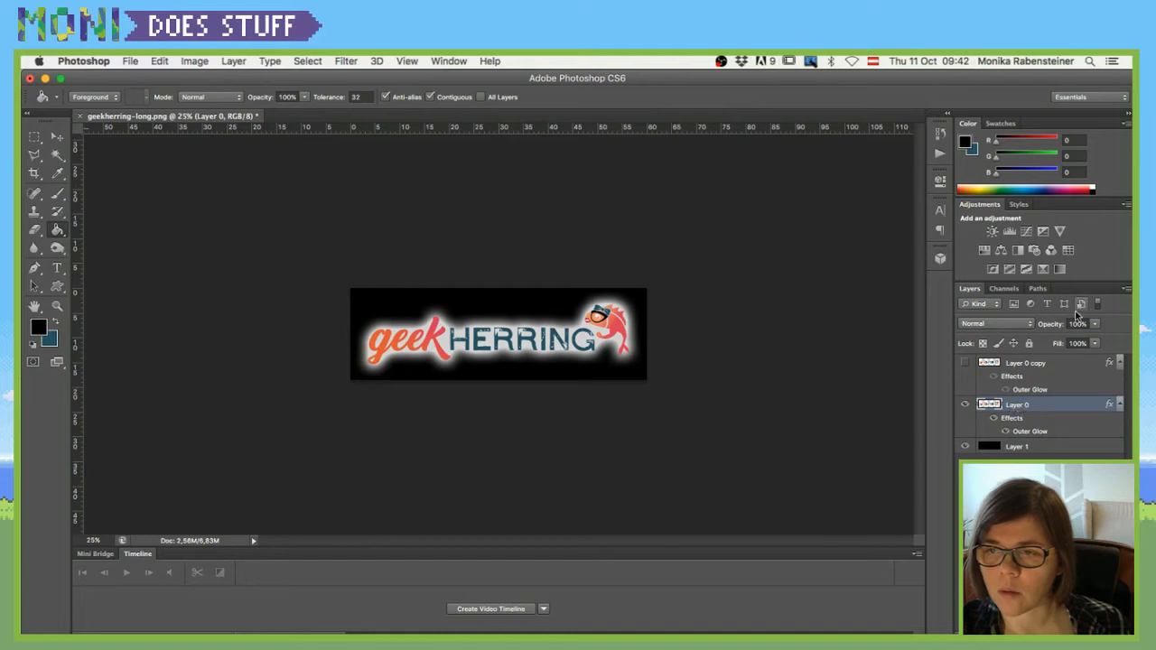
Try a 0% fill on Layer 0 and restore the fill to 100%
left_click(1075, 344)
left_click(1073, 324)
left_click(1075, 344)
type("0")
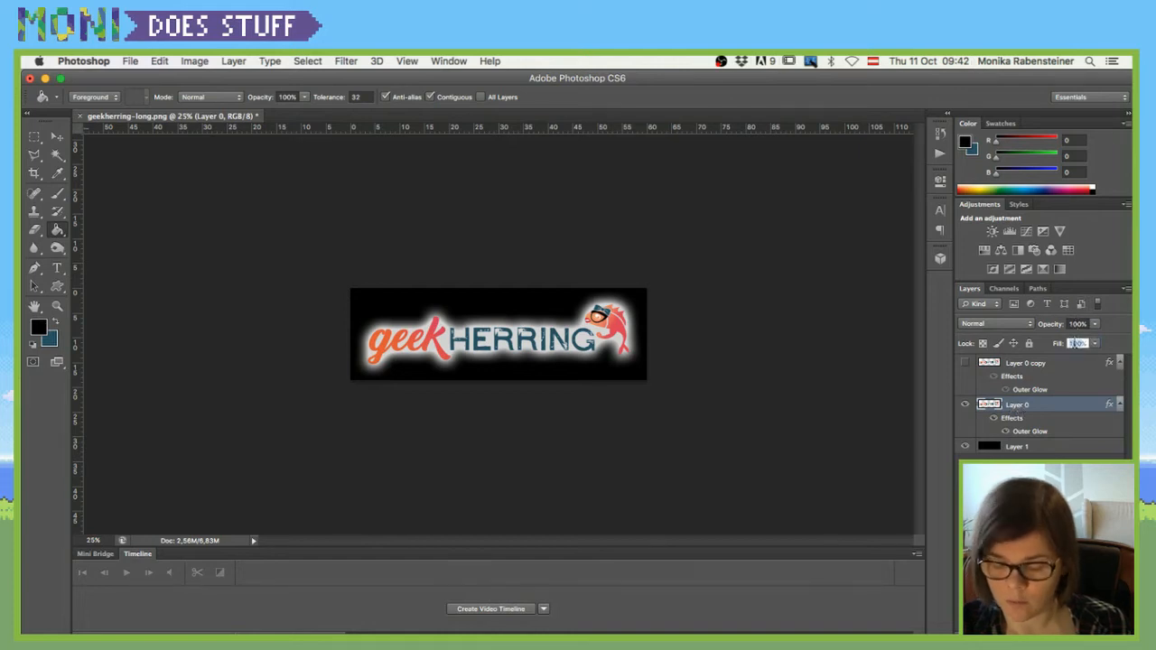
key("Return")
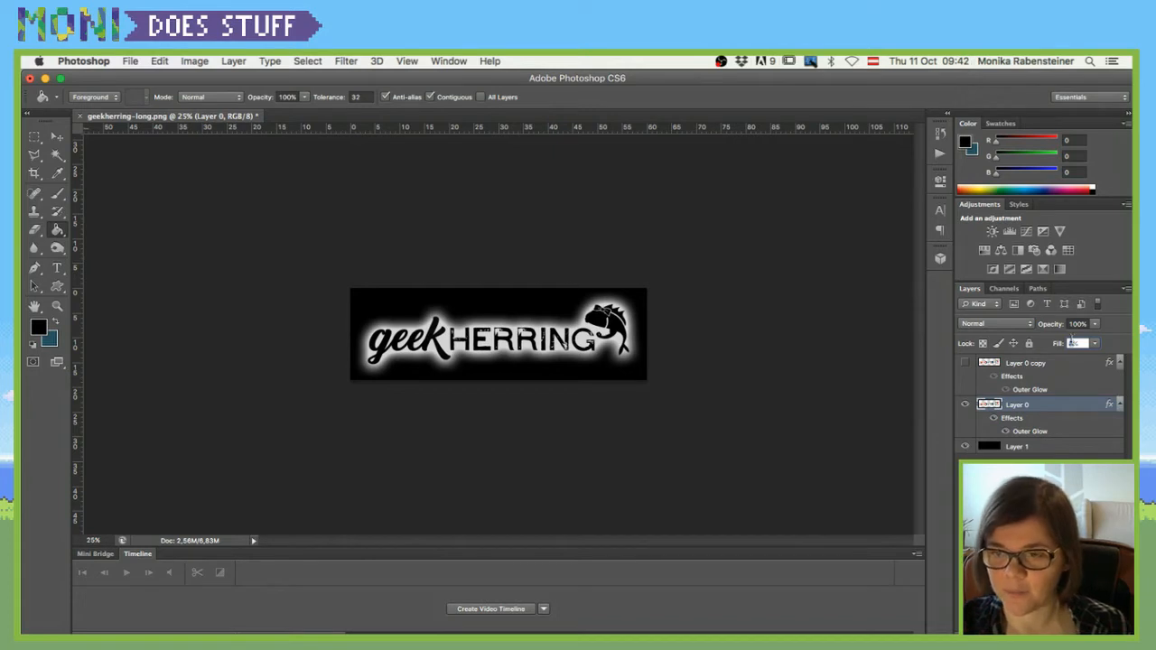
type("100")
key("Return")
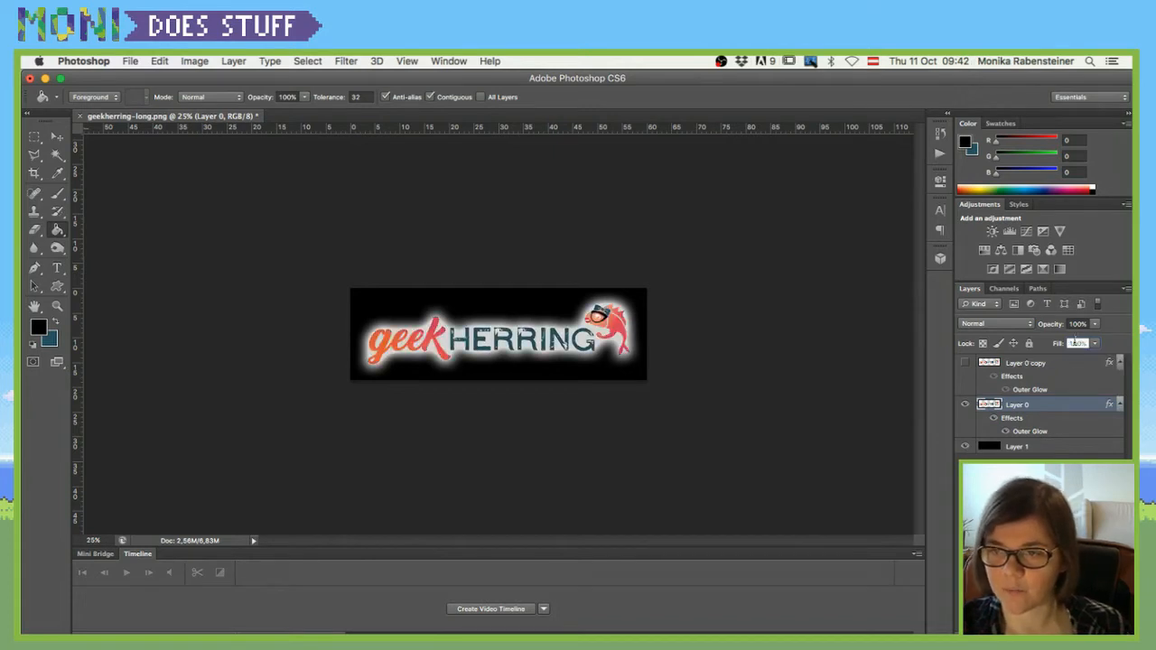
Try a clipping mask and a rasterized layer style on Layer 0, undoing both
right_click(1032, 408)
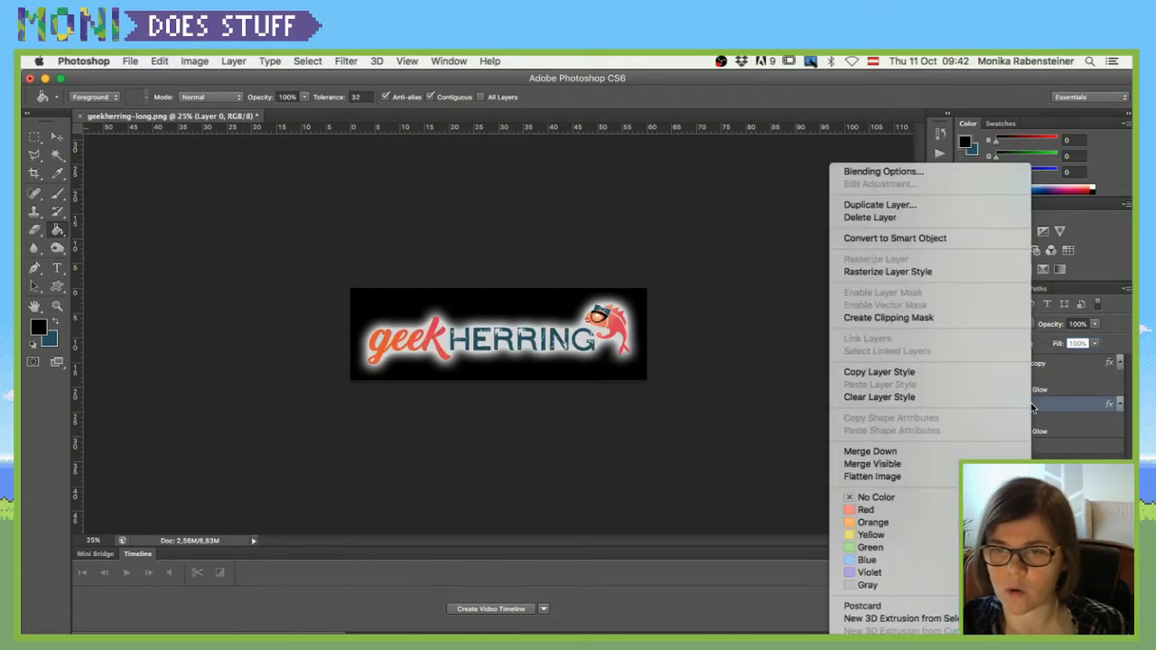
left_click(925, 317)
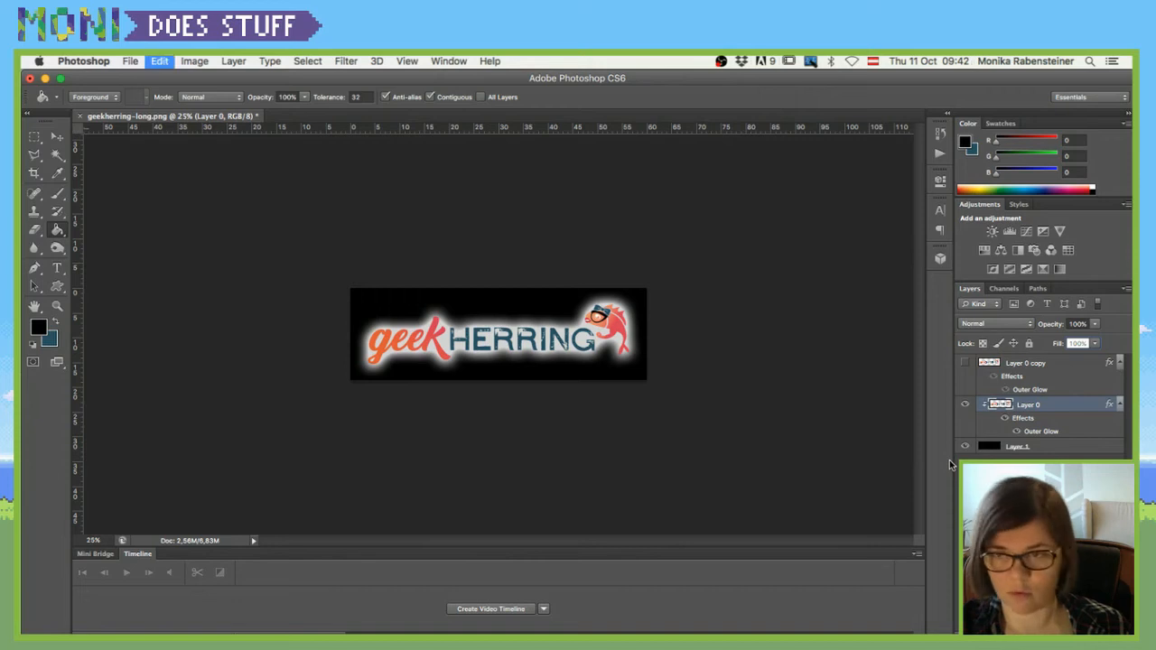
right_click(1039, 408)
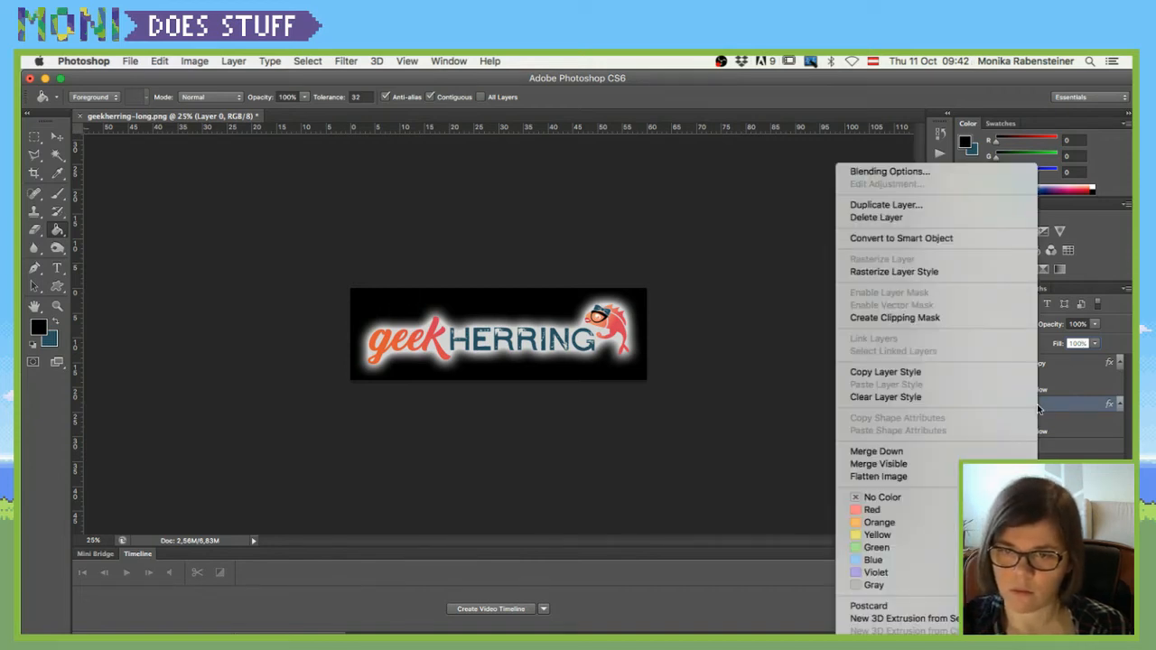
left_click(883, 273)
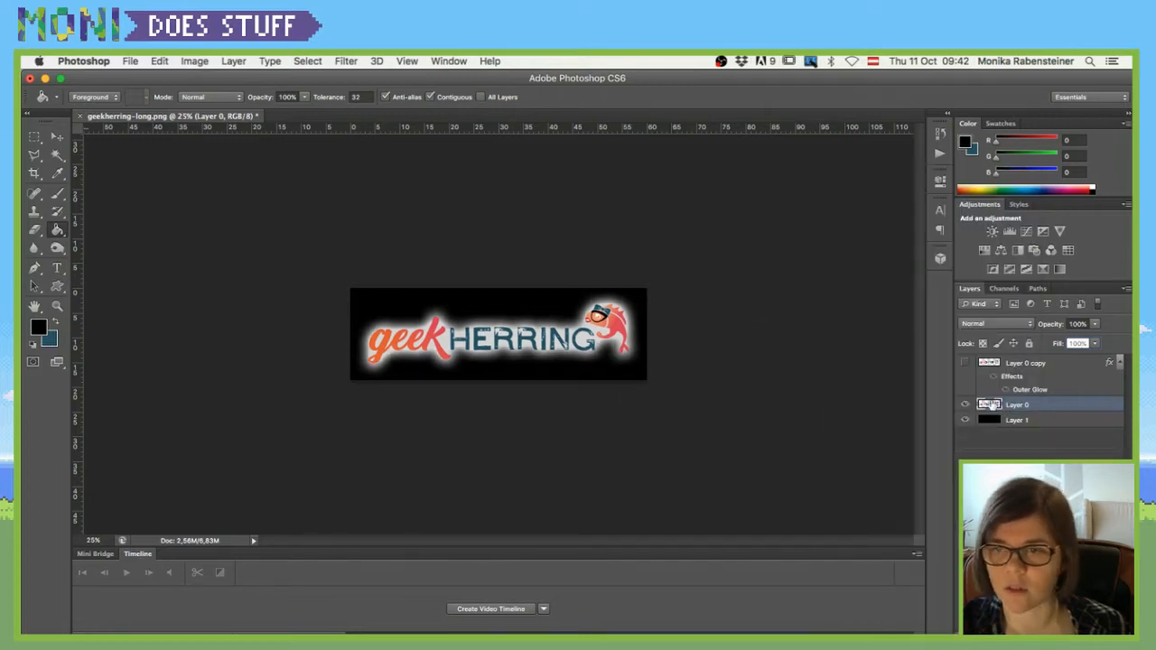
left_click(965, 405)
left_click(965, 404)
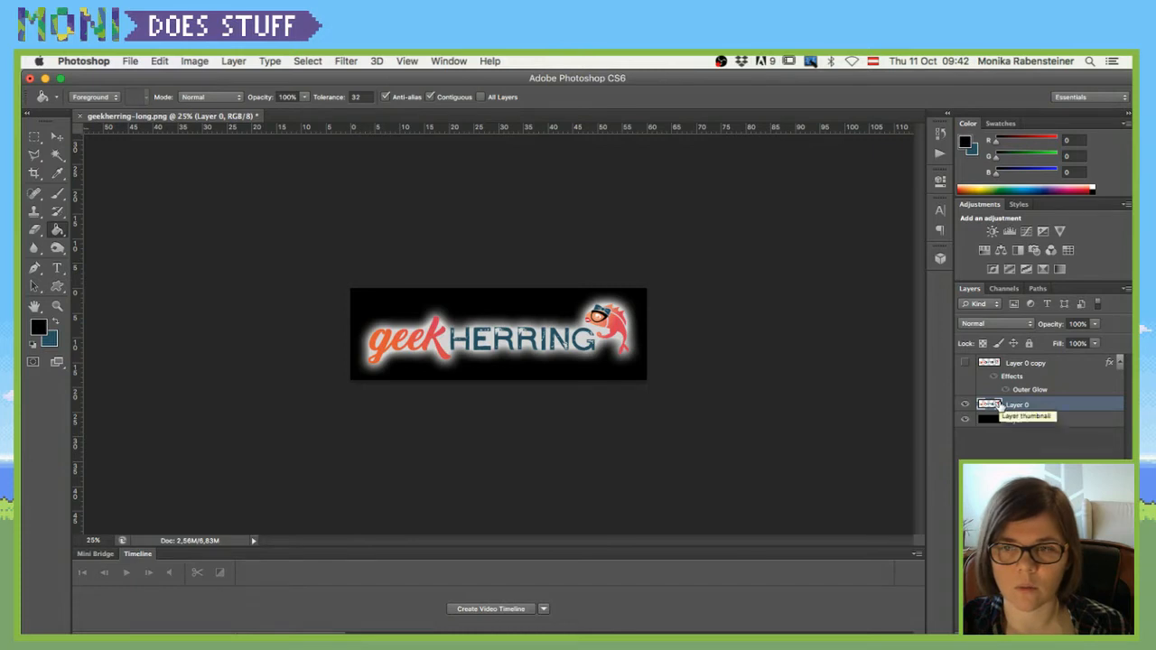
key("super+z")
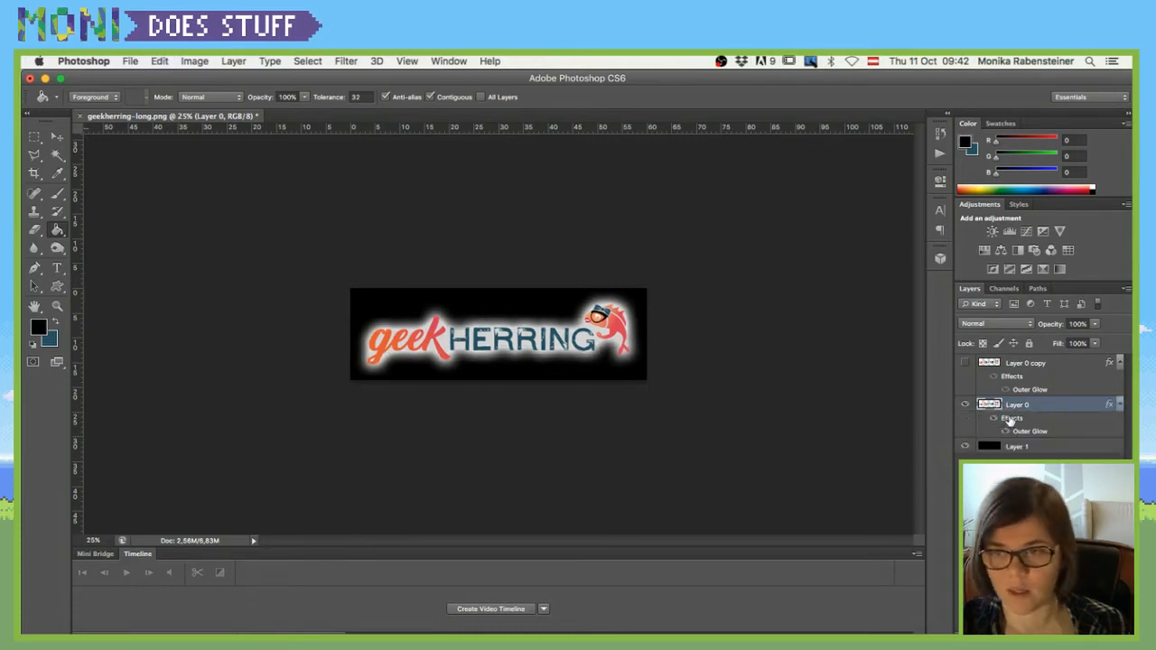
Add a white Color Overlay at 100% opacity to Layer 0 and rasterize its layer style
double_click(1006, 421)
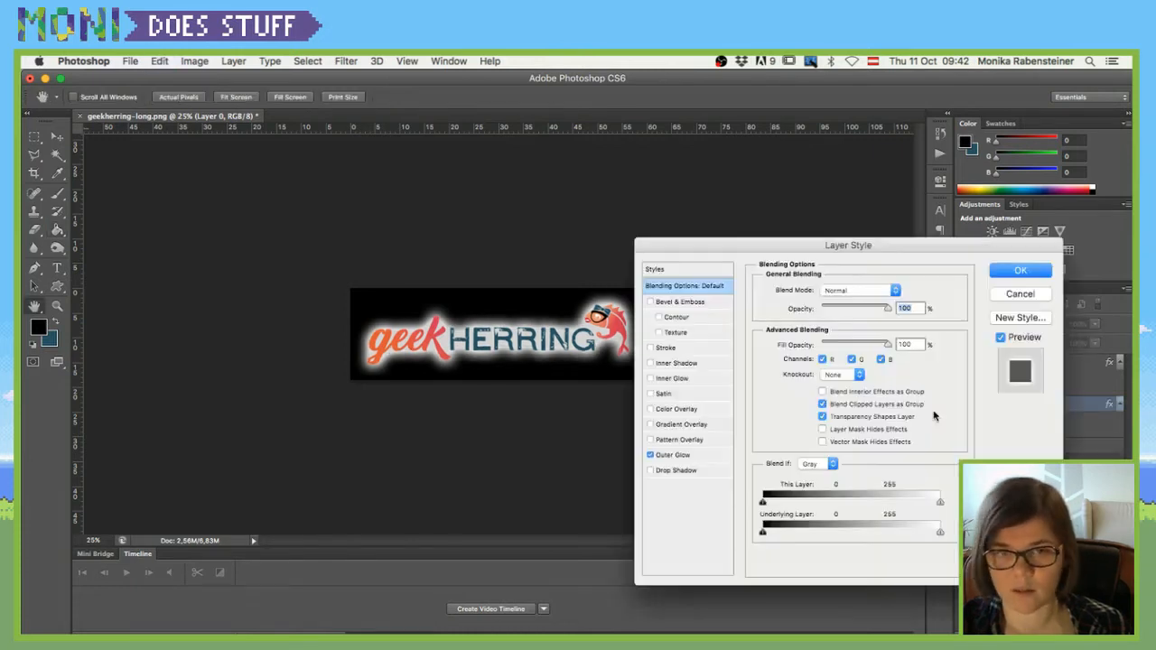
left_click(664, 410)
left_click(901, 290)
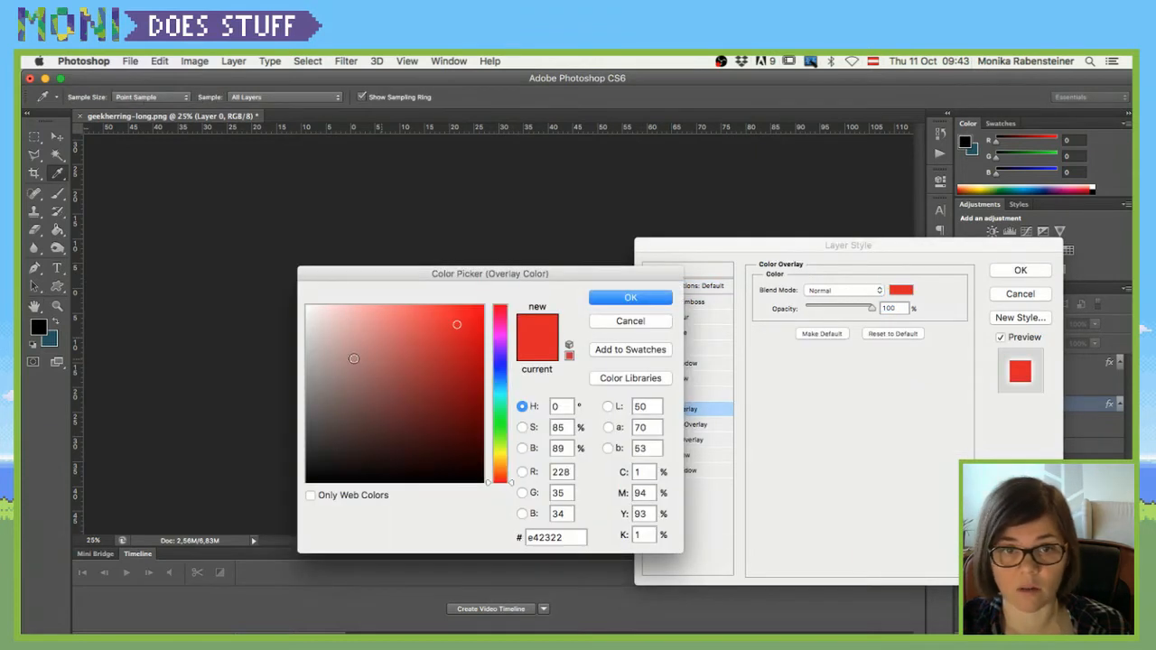
left_click_drag(361, 326, 280, 284)
left_click(628, 298)
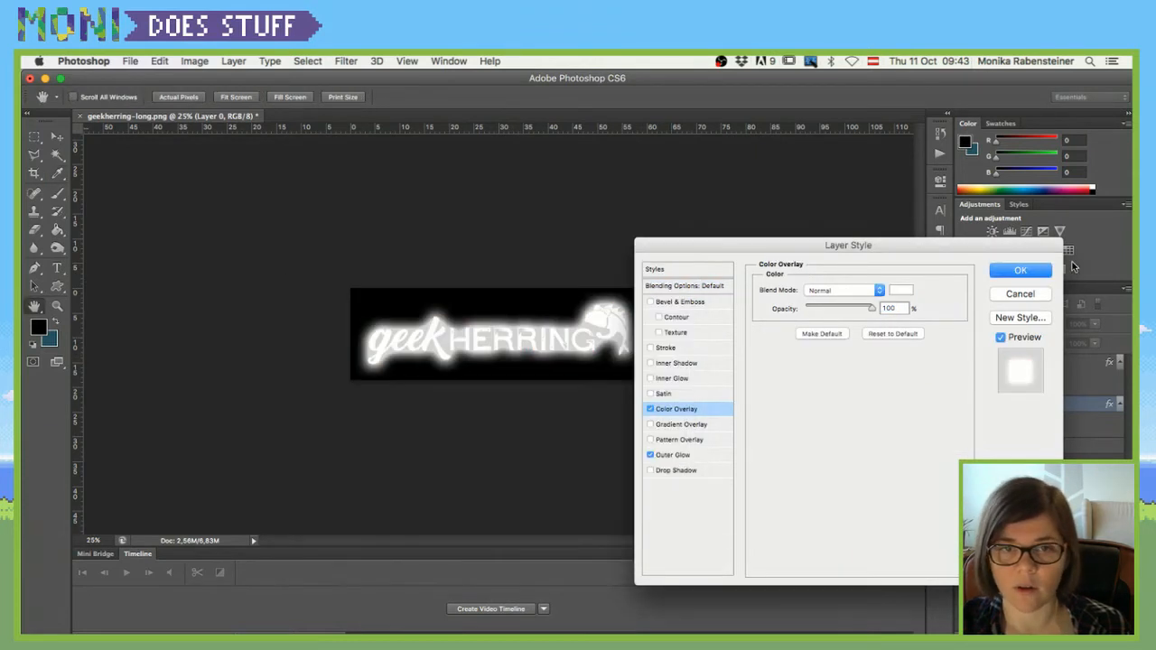
left_click(1019, 270)
right_click(1035, 407)
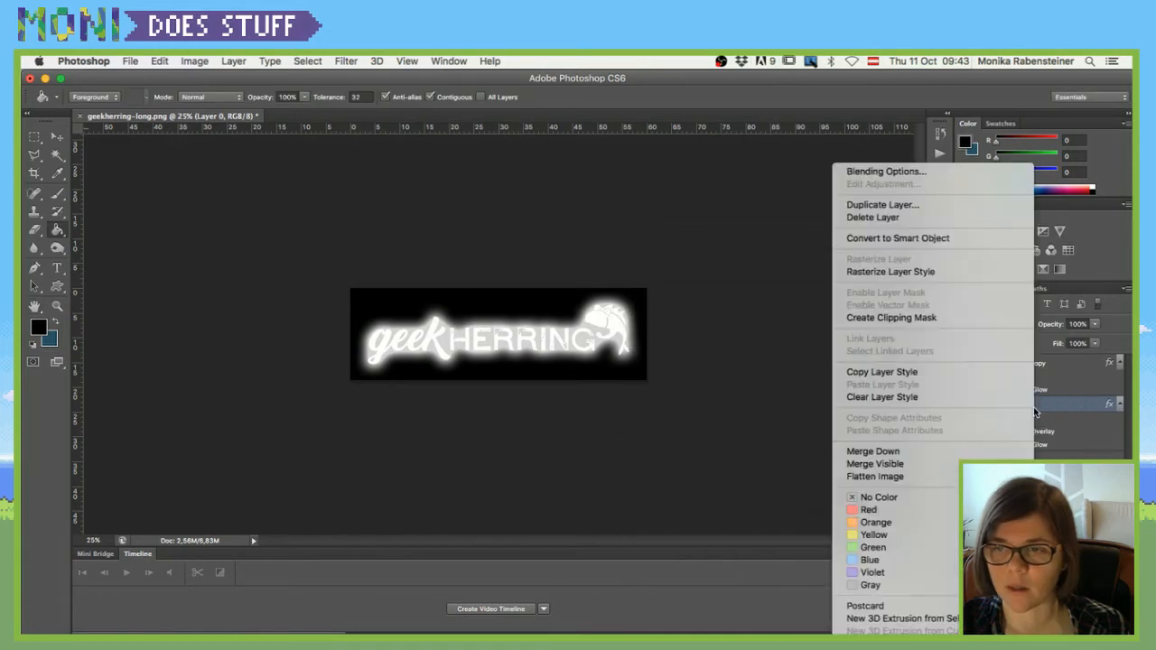
left_click(934, 270)
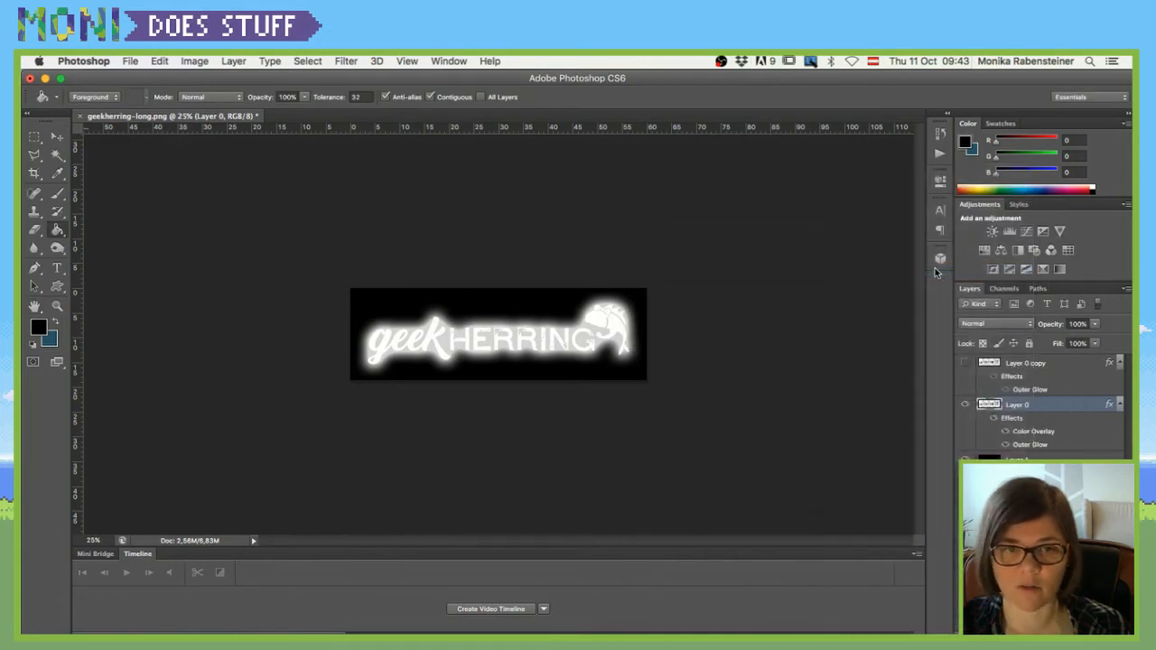
Show the Layer 0 copy above the white glow layer and turn off its layer effects
left_click(963, 362)
left_click(989, 364)
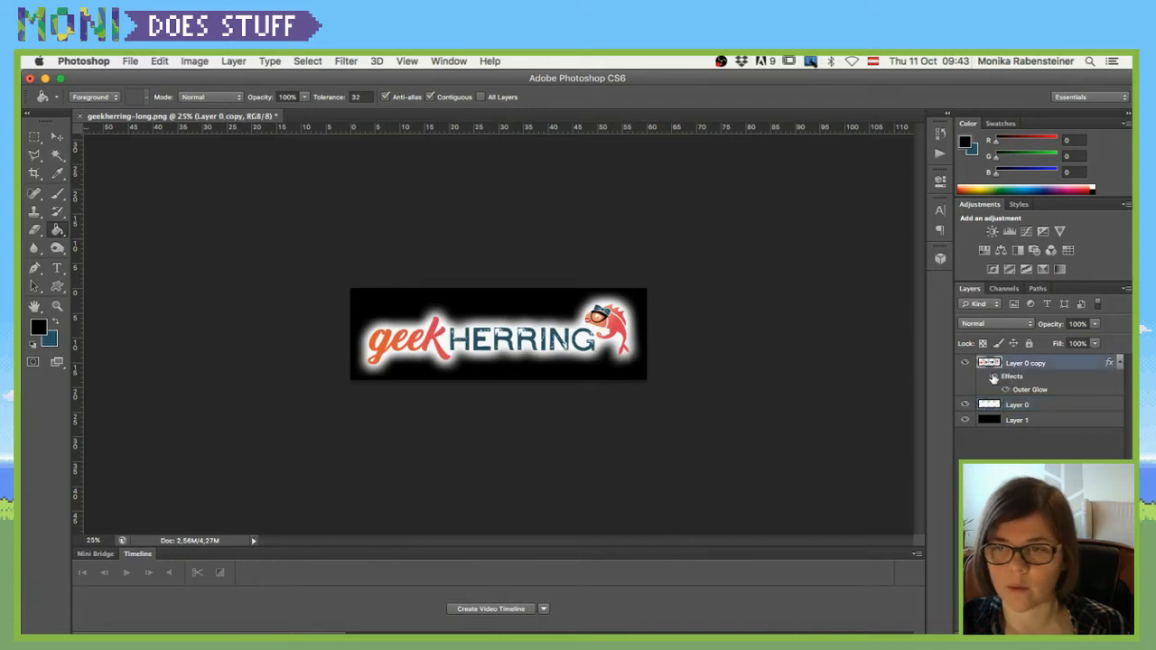
left_click(1015, 407)
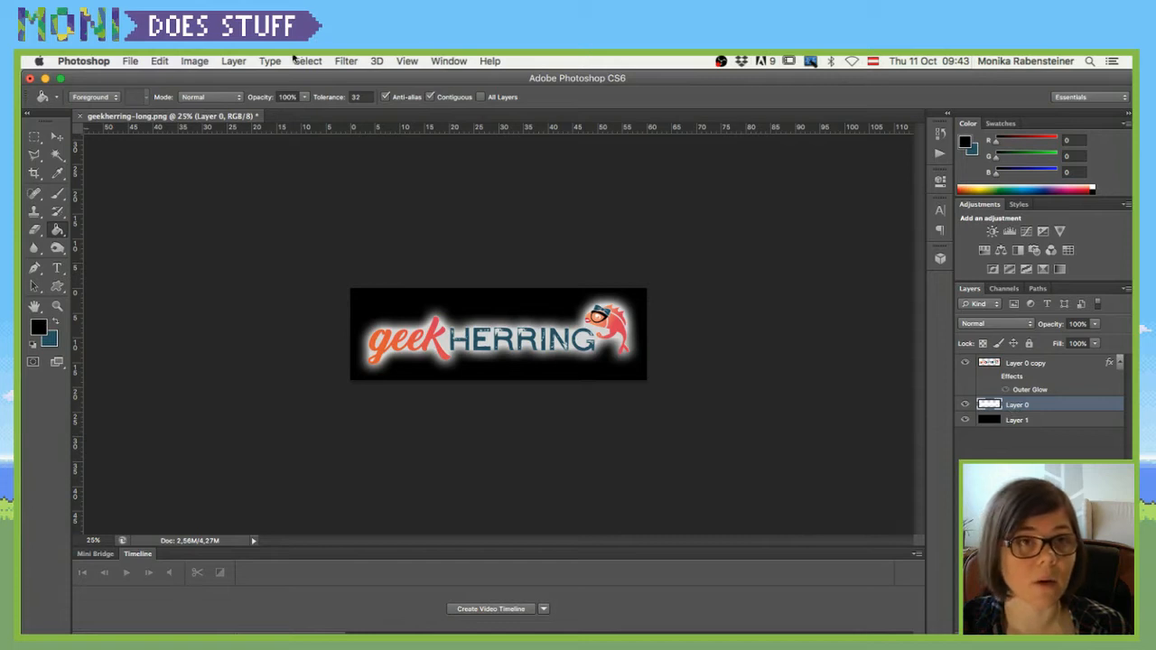
left_click(377, 62)
mouse_move(346, 61)
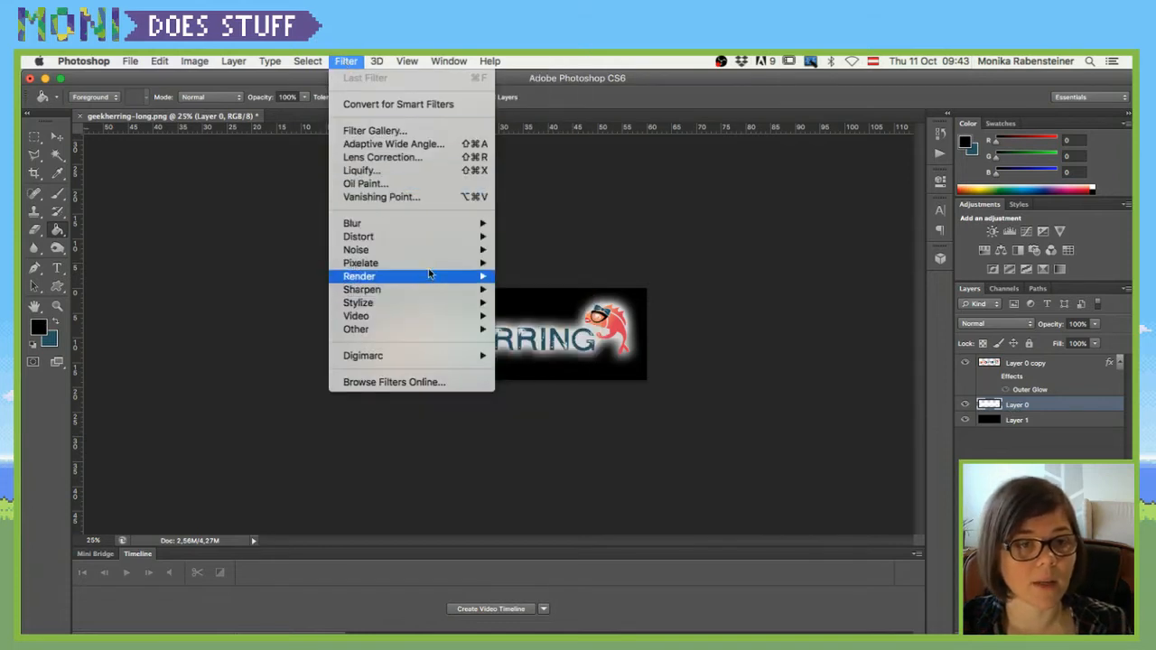
mouse_move(428, 259)
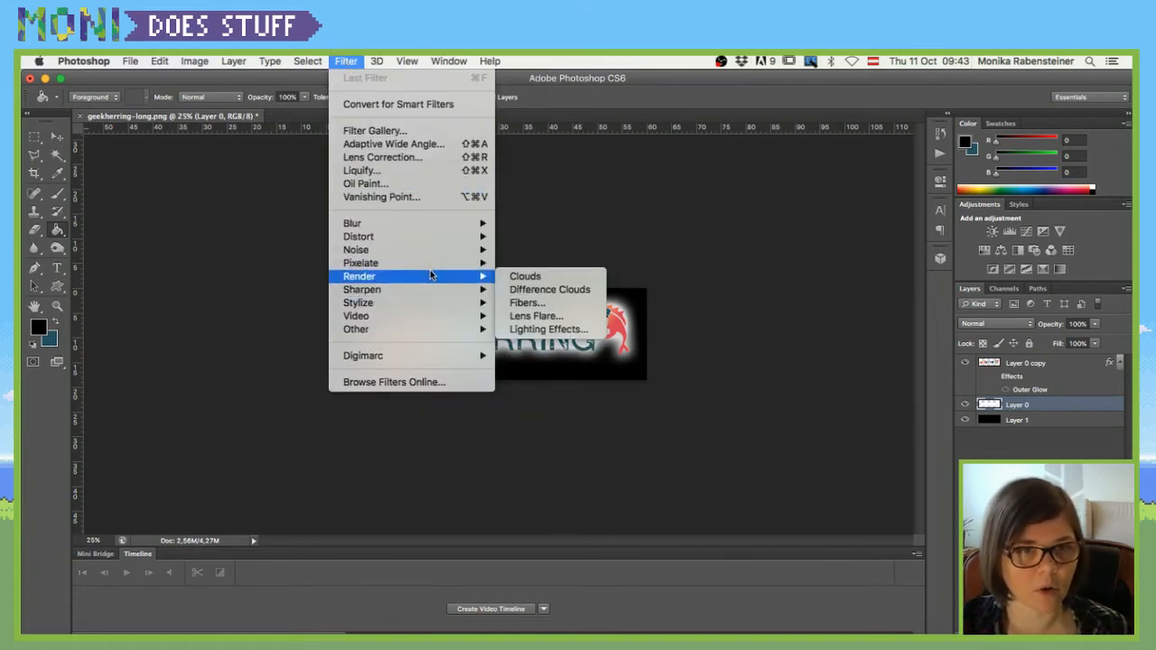
mouse_move(443, 224)
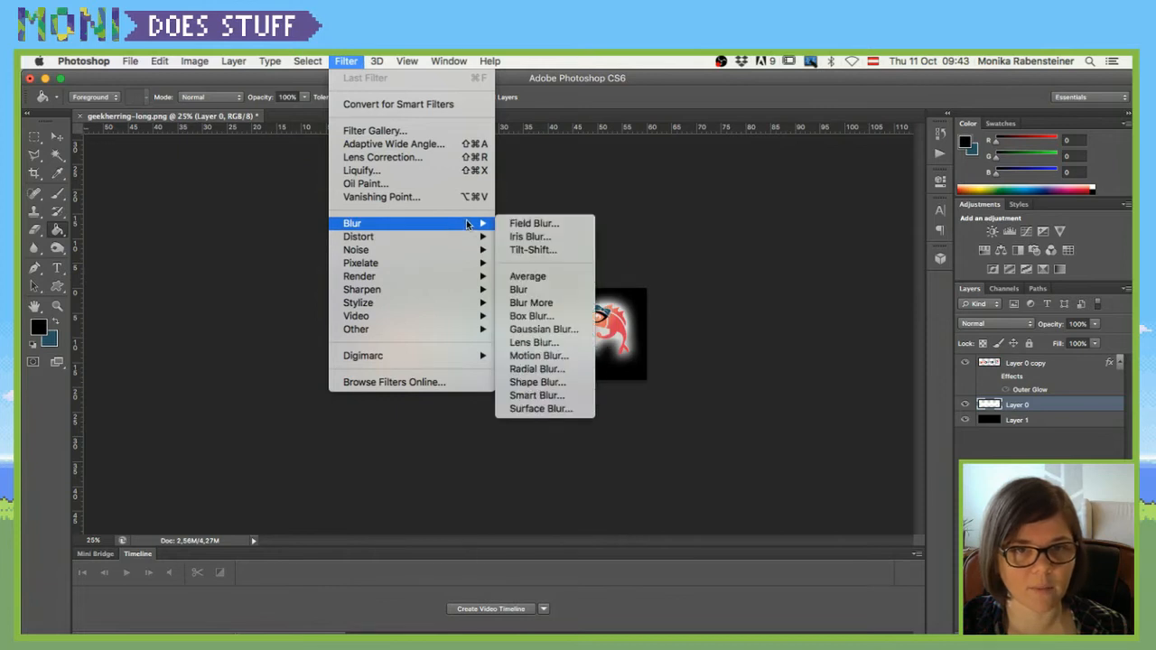
left_click(570, 356)
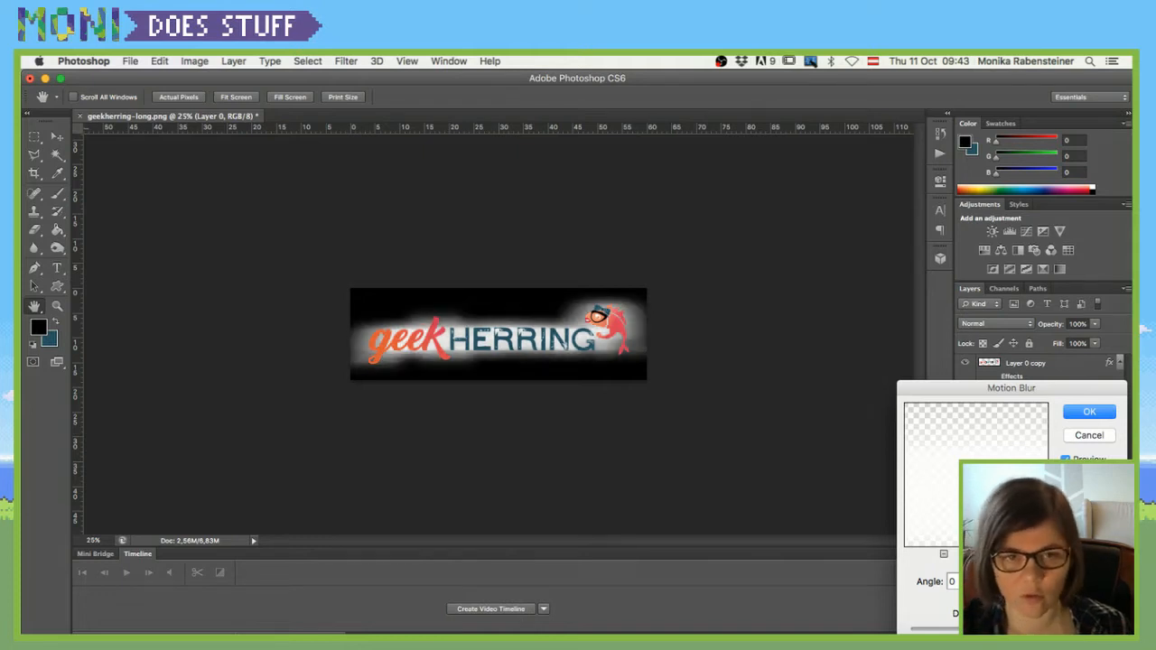
left_click(1088, 436)
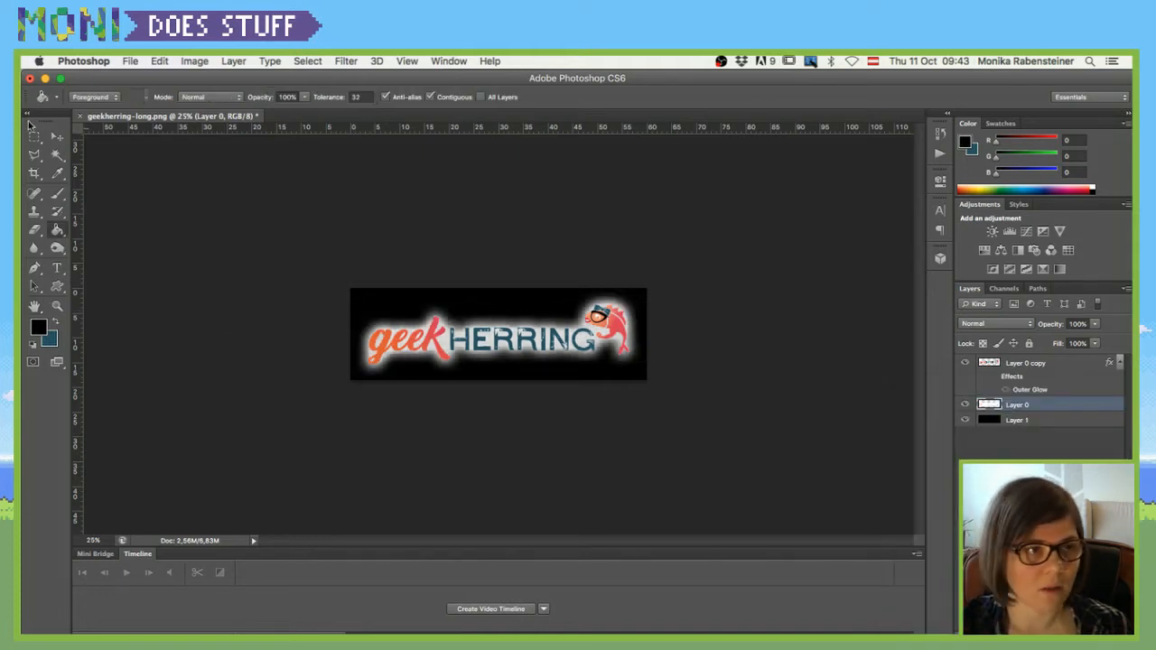
Extend the canvas well beyond both the left and right ends of the logo with the Crop tool
left_click(58, 137)
left_click(32, 172)
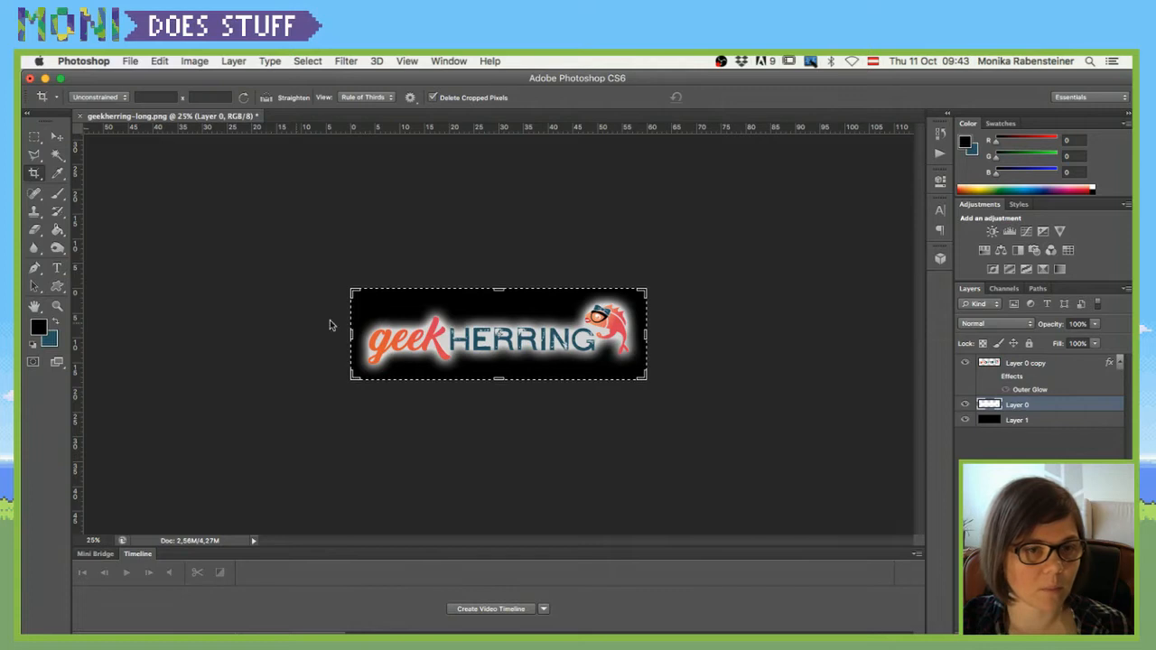
left_click_drag(351, 334, 286, 333)
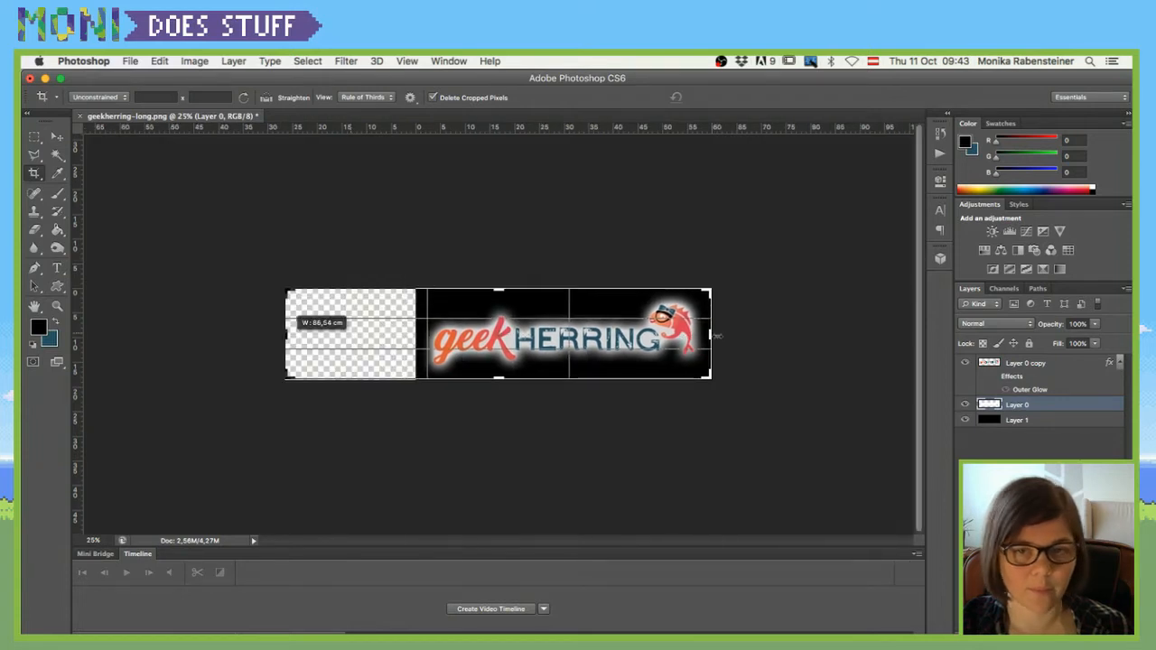
left_click_drag(710, 336, 800, 320)
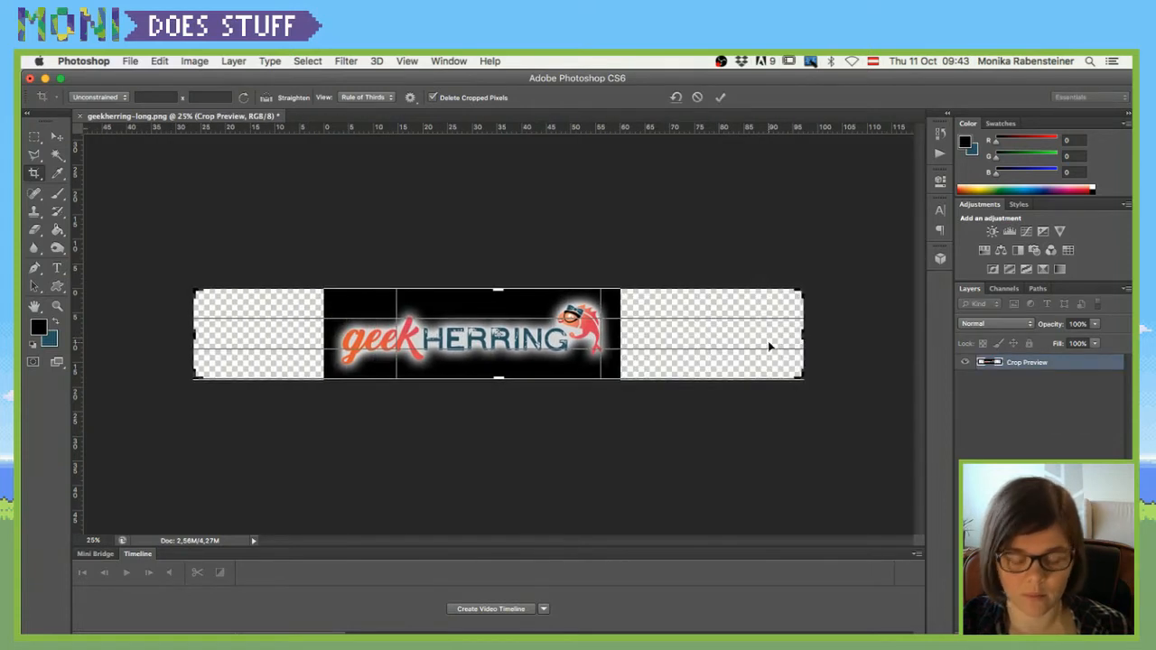
key("Return")
Fill the transparent areas on both sides of Layer 1 with black using the Paint Bucket
left_click(1039, 420)
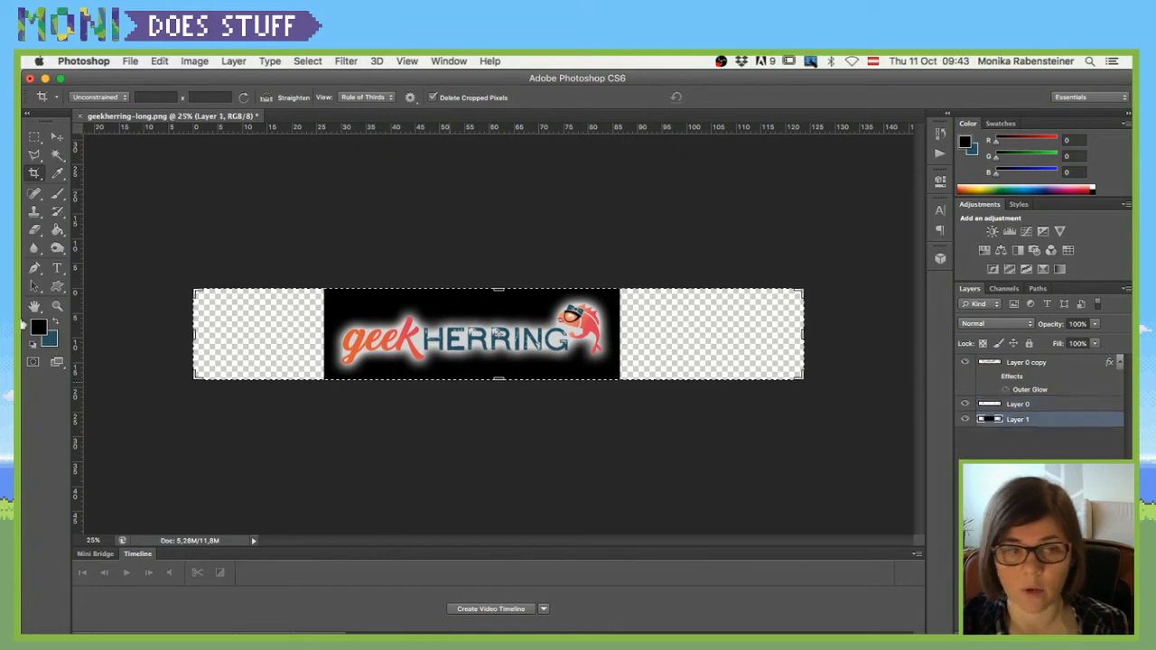
left_click(60, 231)
left_click(239, 336)
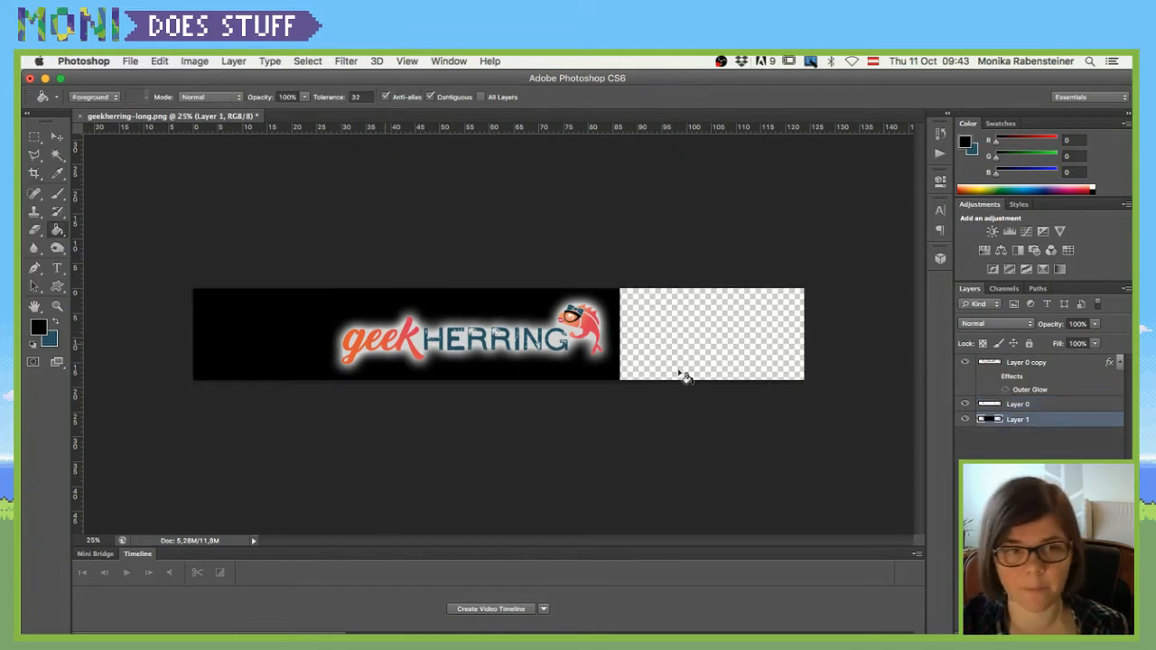
left_click(740, 357)
Apply a Motion Blur at angle 0 to Layer 0, with a distance that stretches the white glow far past both ends of the logo
left_click(1019, 403)
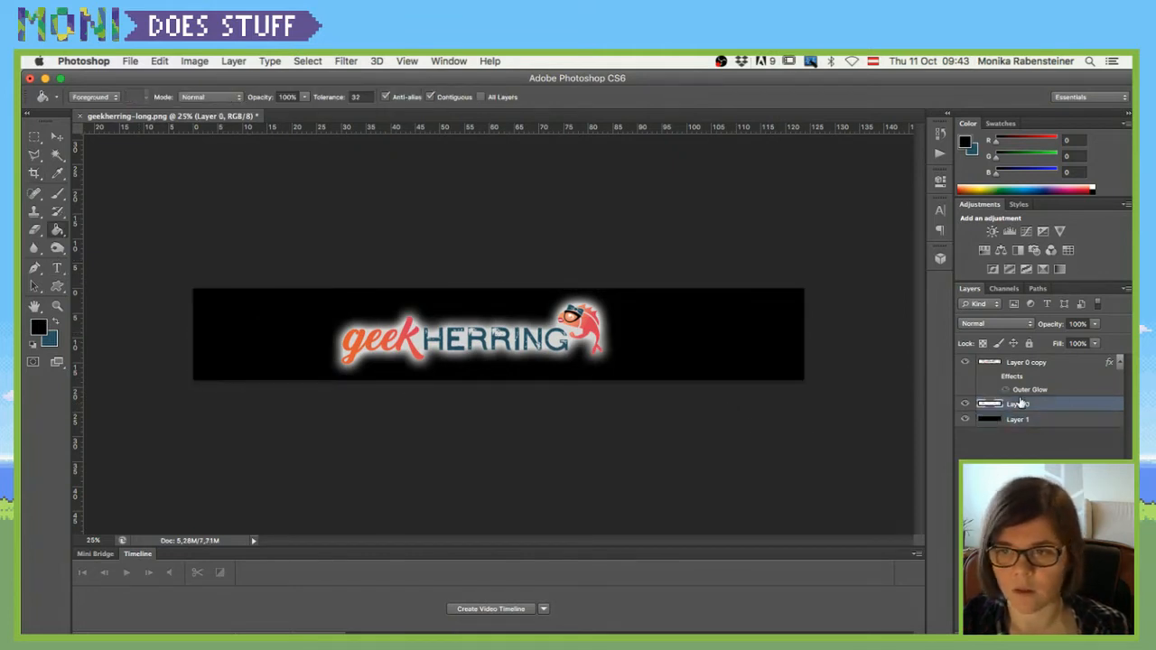
left_click(368, 60)
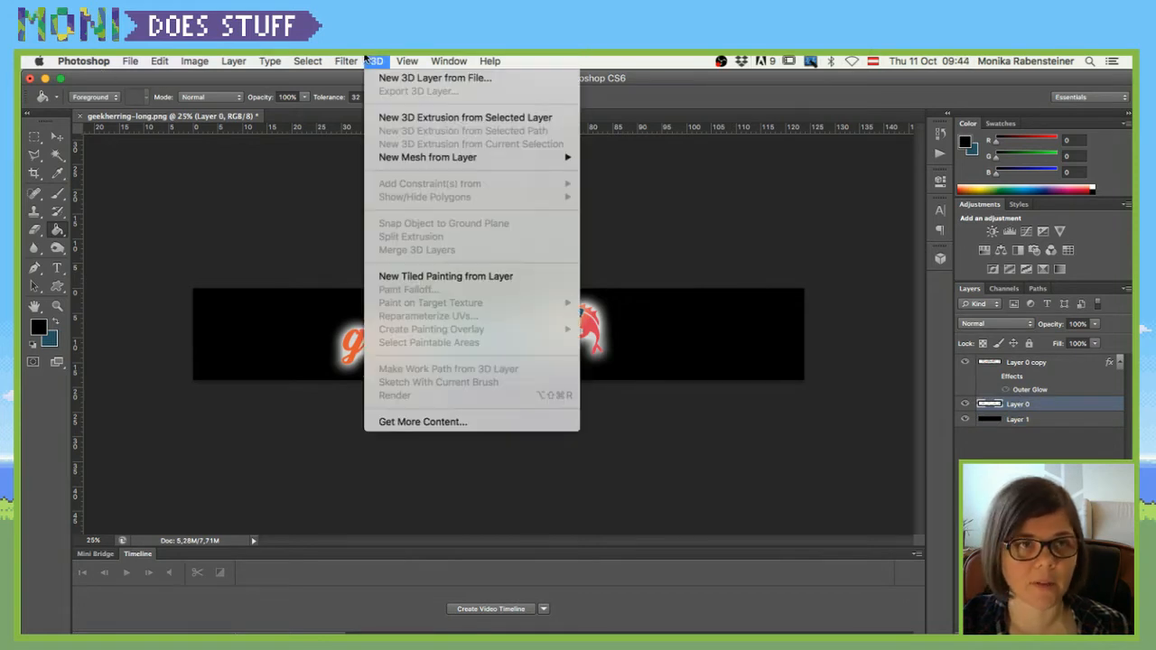
mouse_move(350, 61)
mouse_move(401, 223)
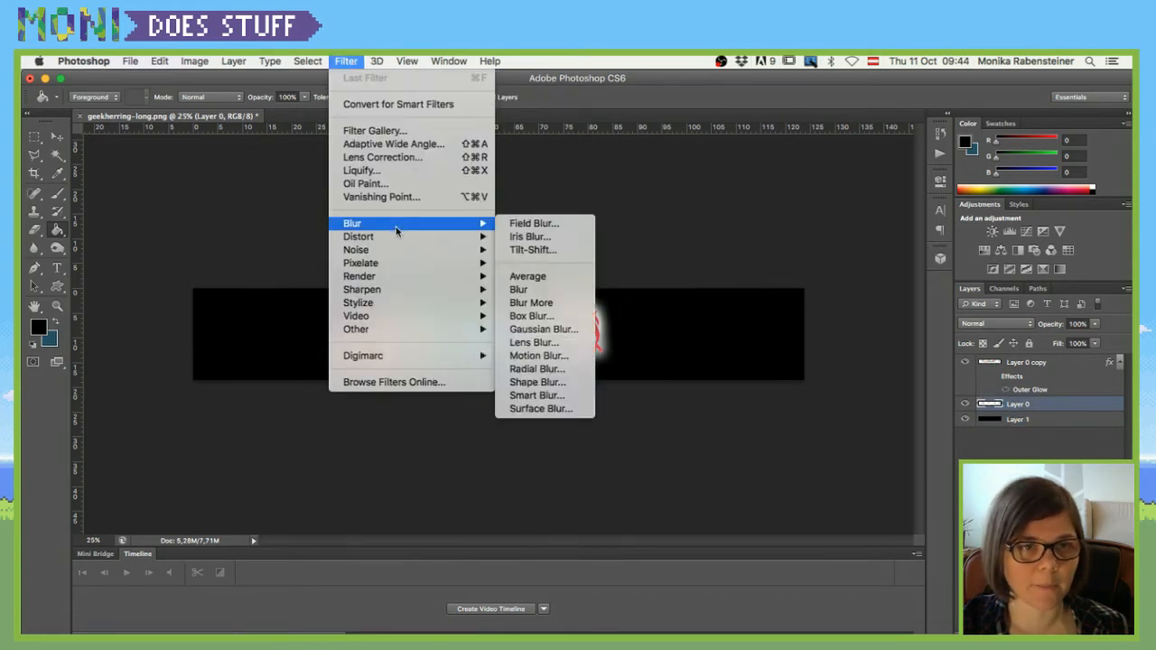
left_click(563, 355)
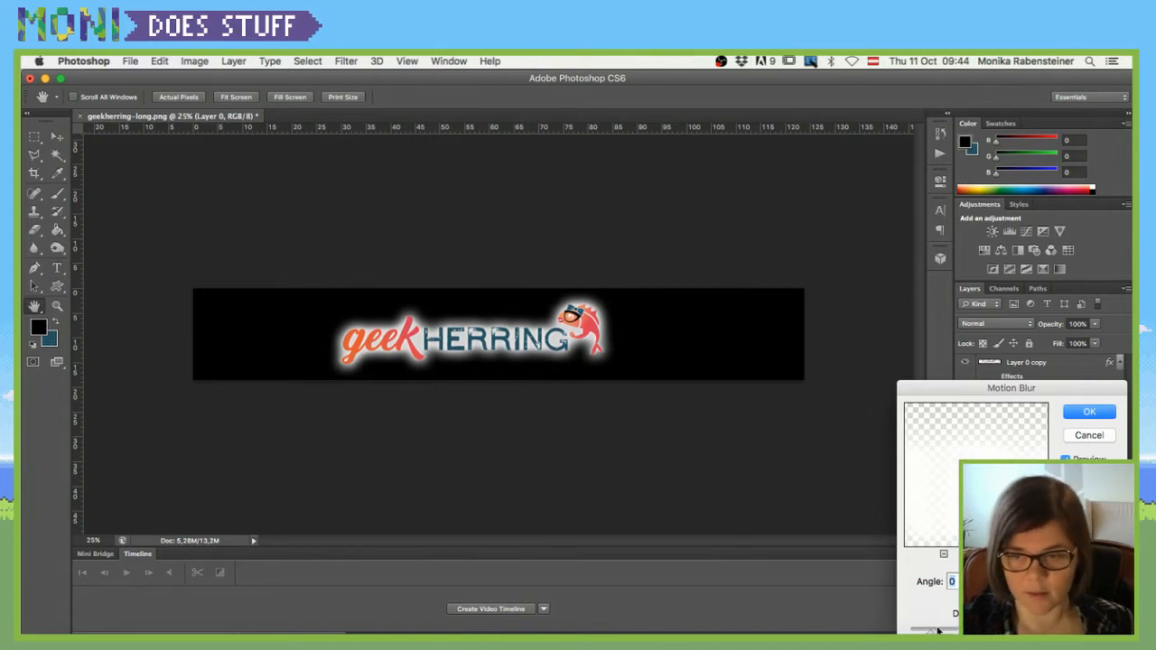
left_click_drag(928, 632, 971, 633)
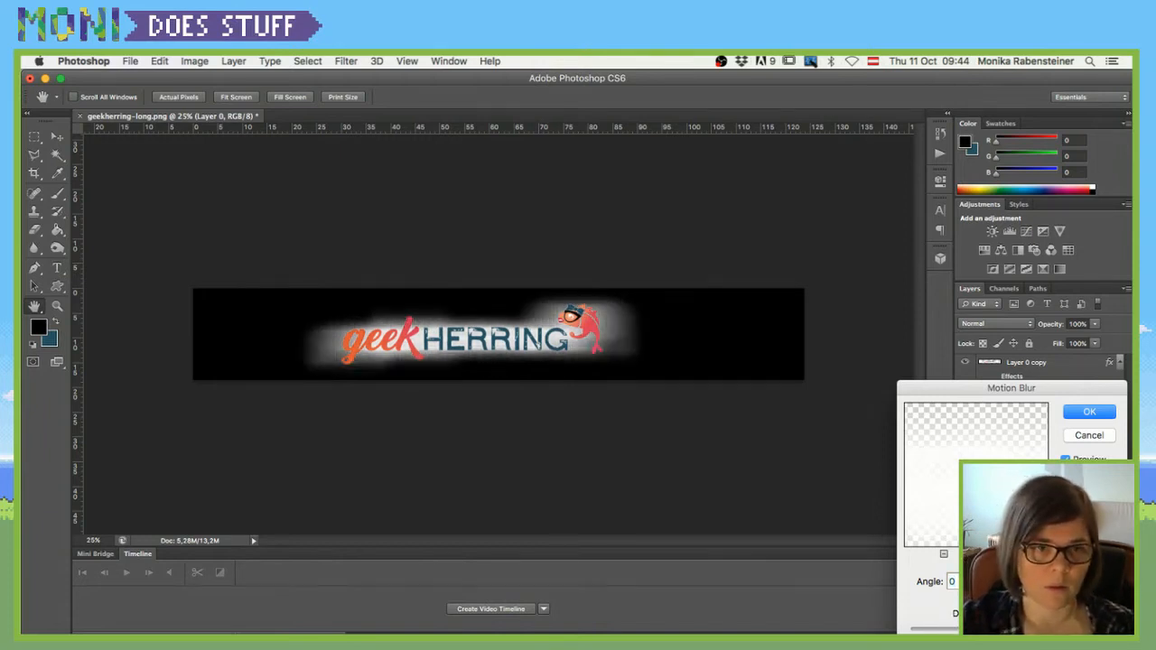
left_click_drag(971, 630, 1038, 629)
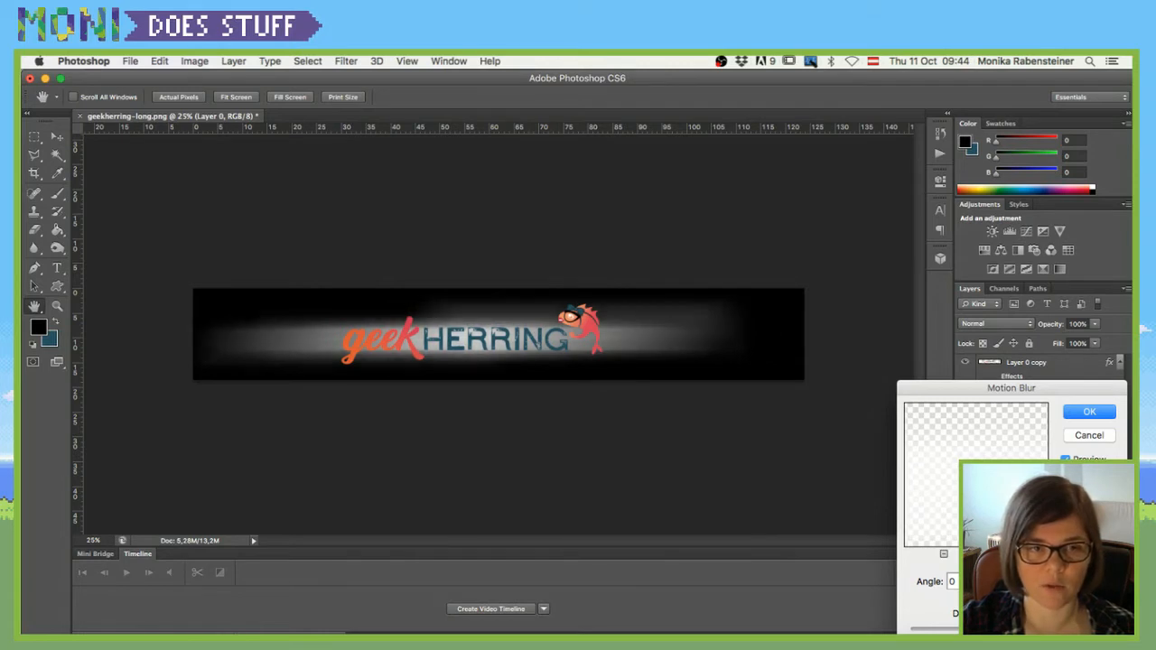
left_click(1089, 411)
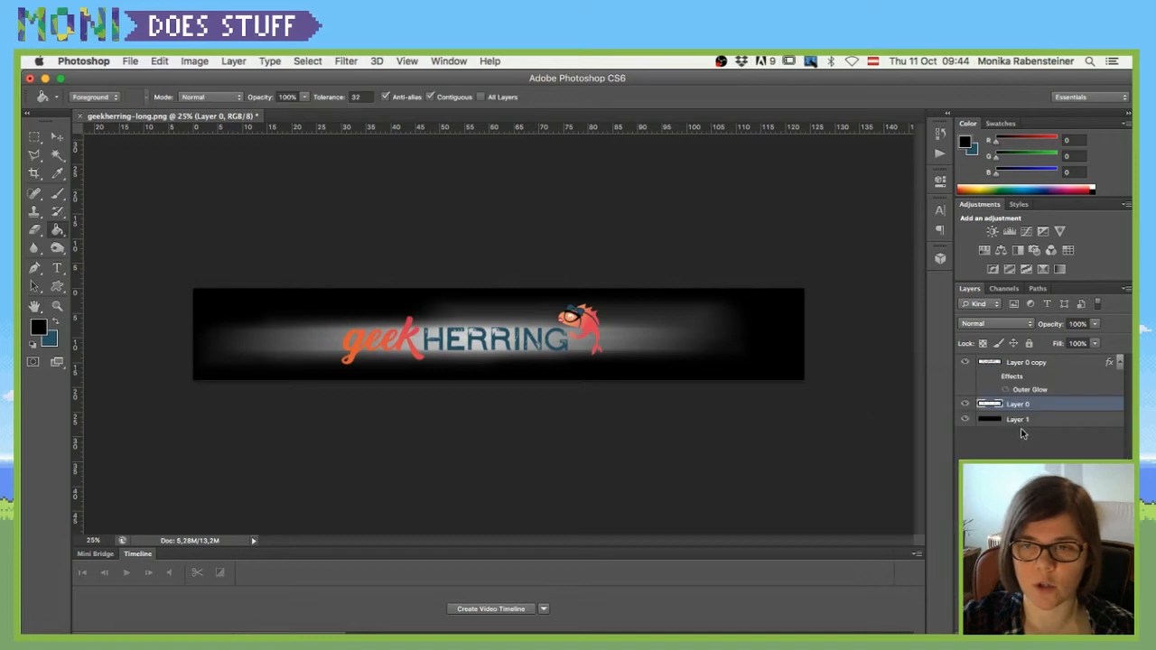
Turn the Outer Glow effect of Layer 0 copy back on and hide the blurred Layer 0
left_click(988, 377)
left_click(994, 376)
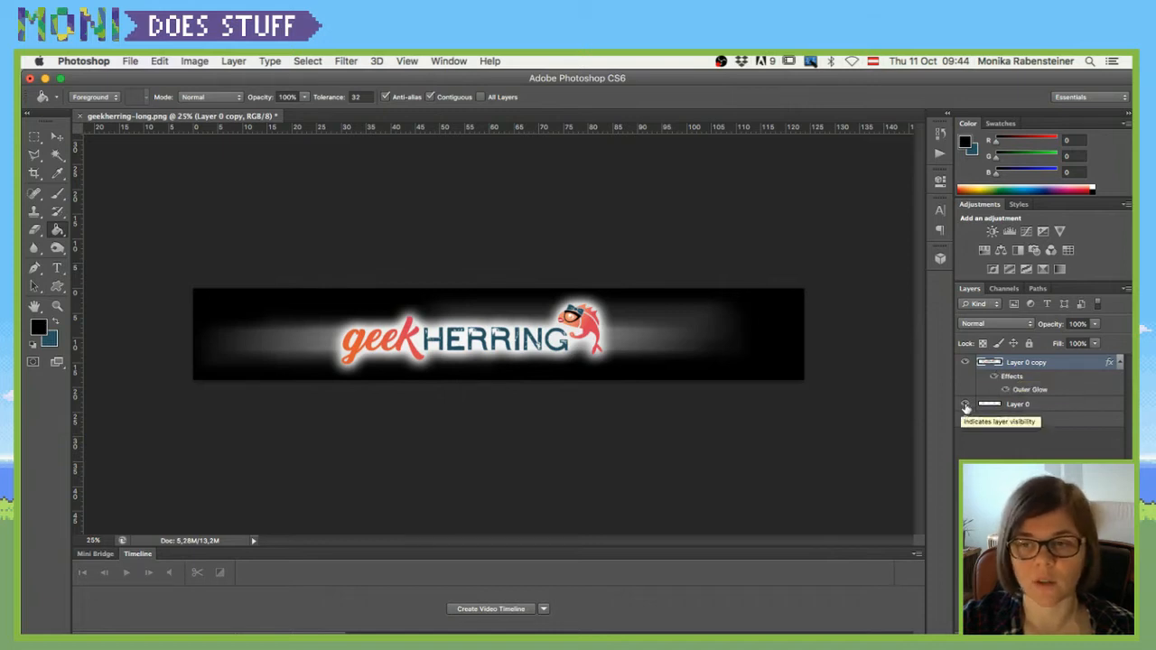
left_click(966, 407)
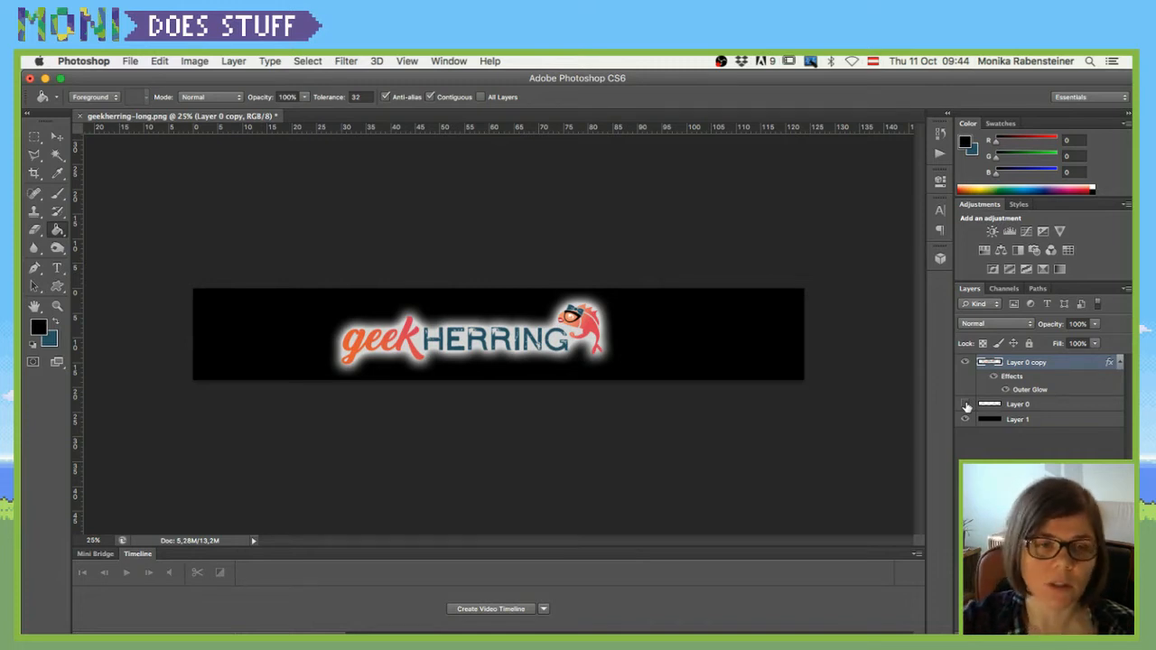
Rasterize the layer style of Layer 0 copy and paste the glowing logo into a new 1651 × 501 pixel document
right_click(1019, 363)
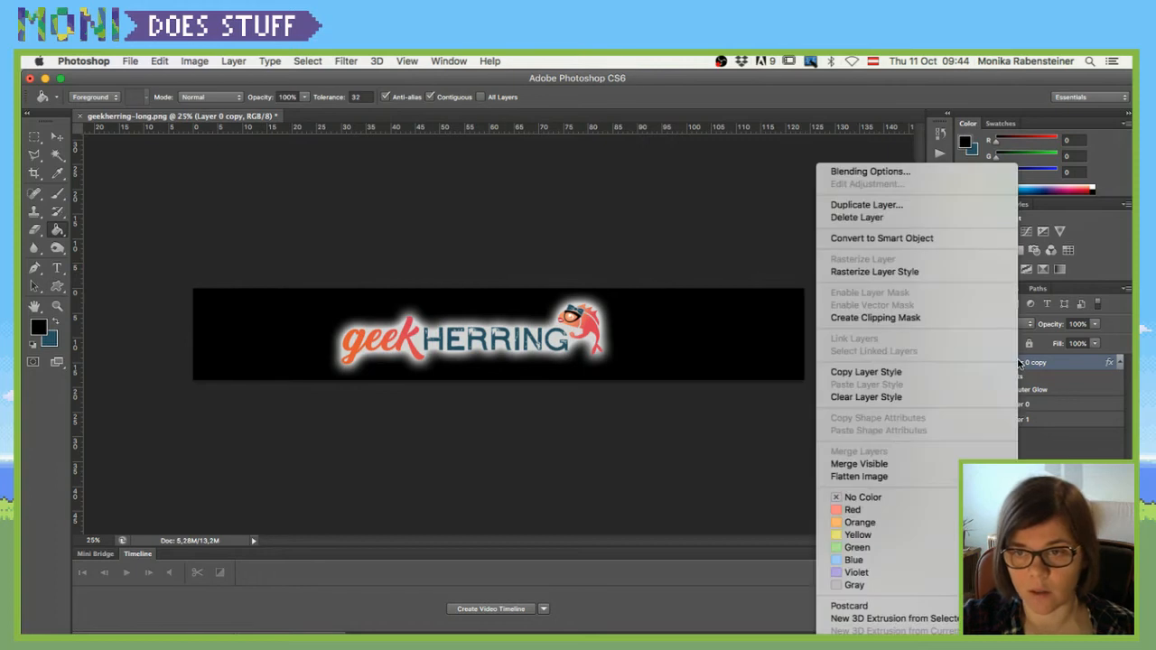
left_click(926, 273)
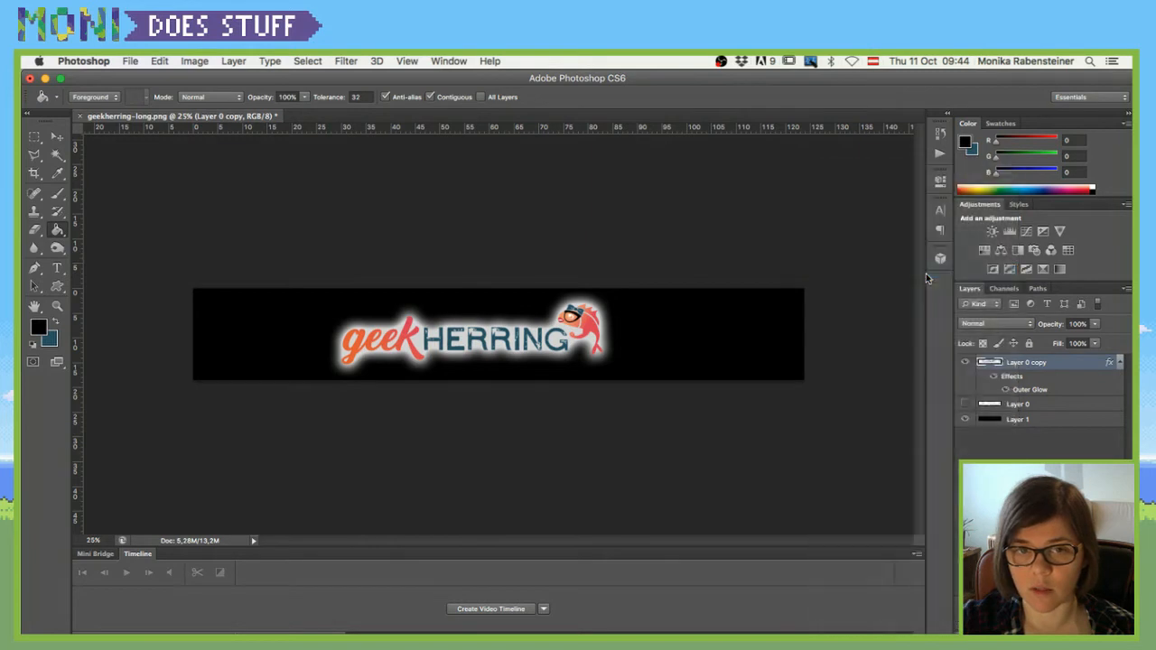
key("super+a")
key("super+n")
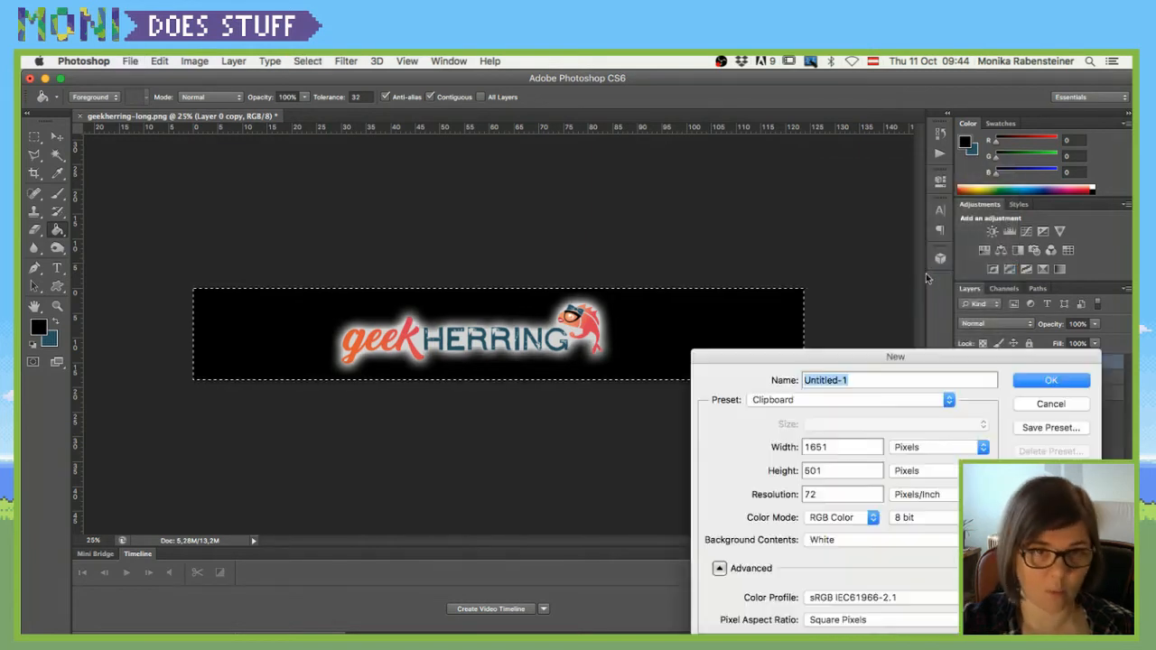
key("Return")
key("super+v")
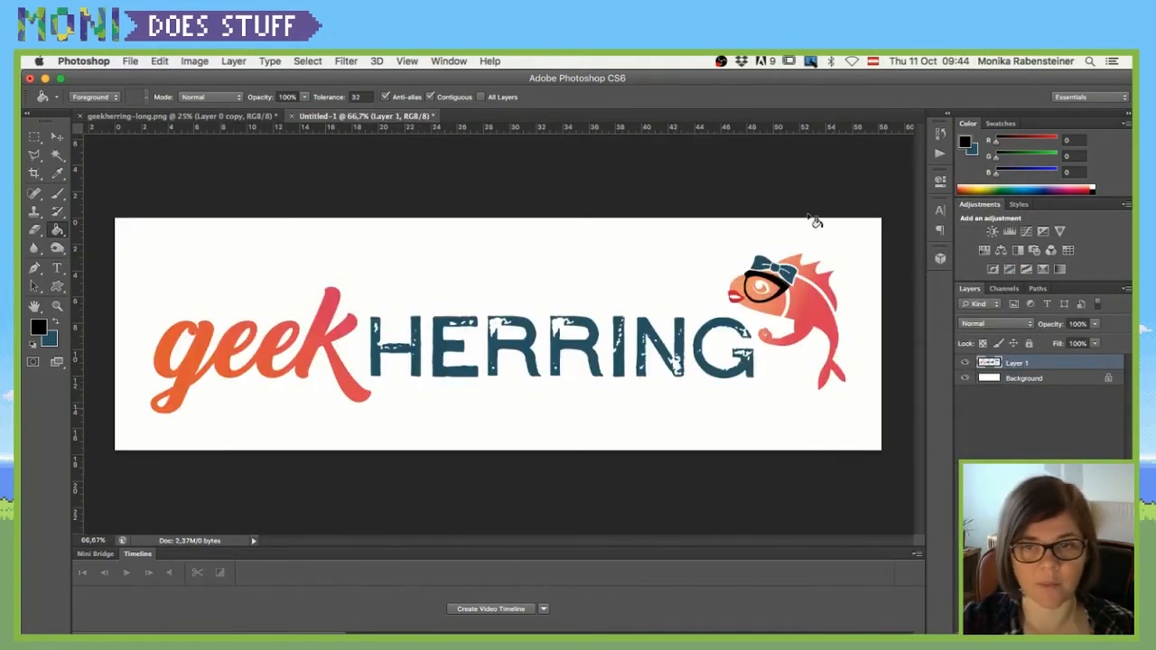
Hide the white Background layer and set up a transparent PNG-24 Save for Web export with a width of 400 pixels
left_click(964, 377)
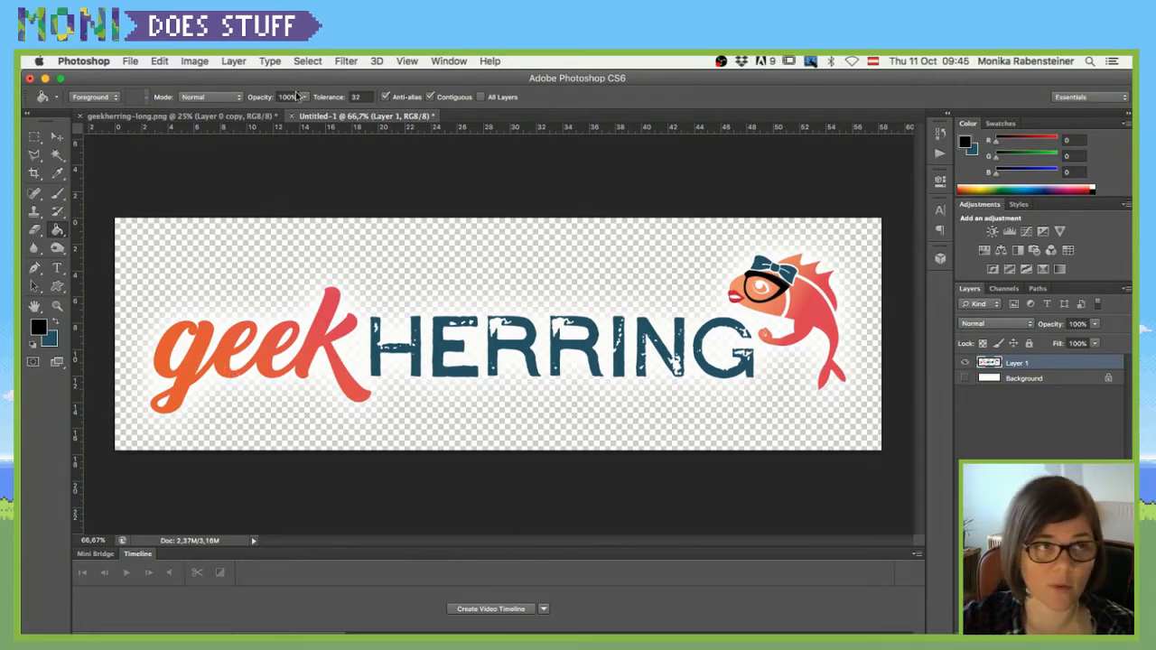
left_click(128, 61)
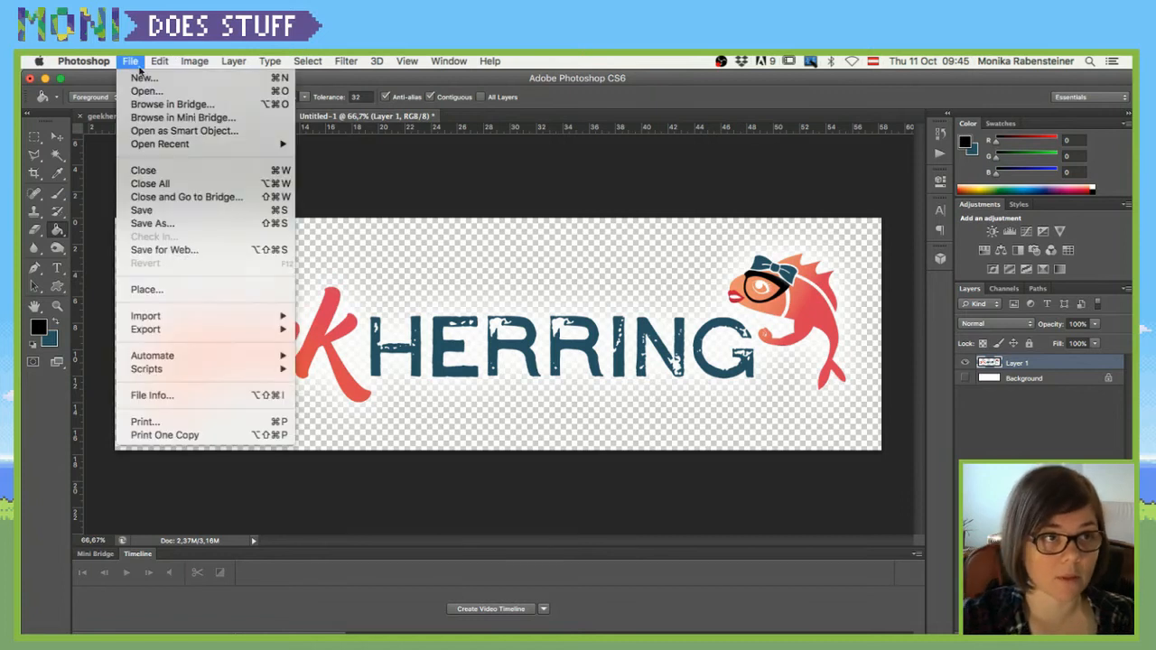
left_click(244, 254)
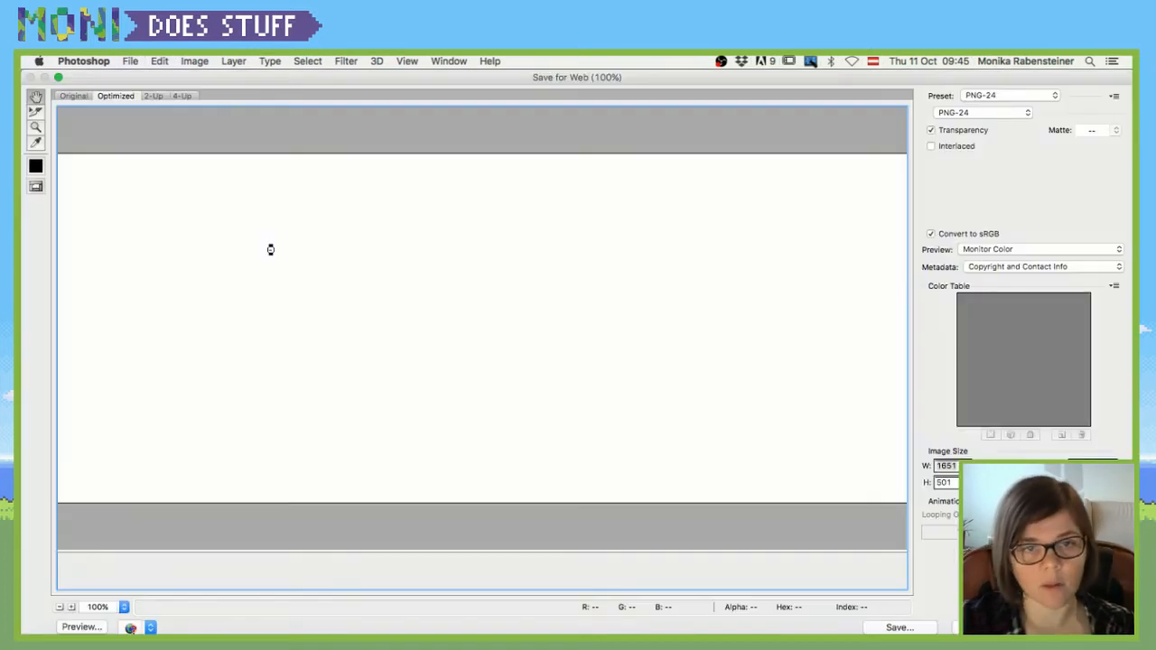
key("Escape")
left_click(130, 61)
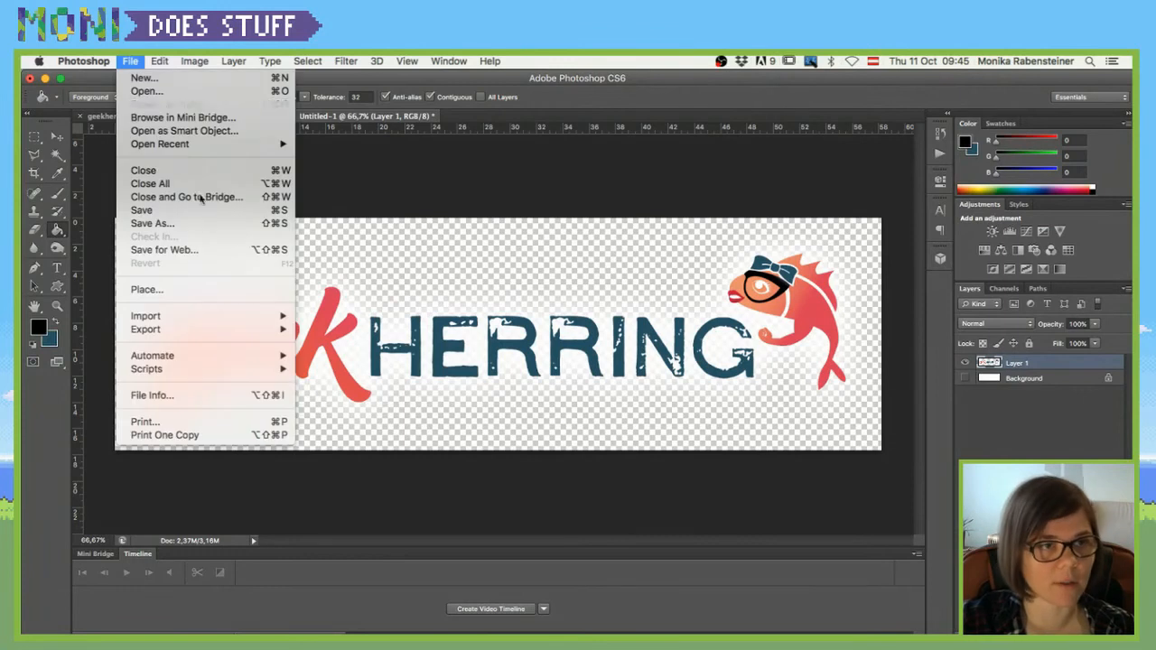
left_click(206, 254)
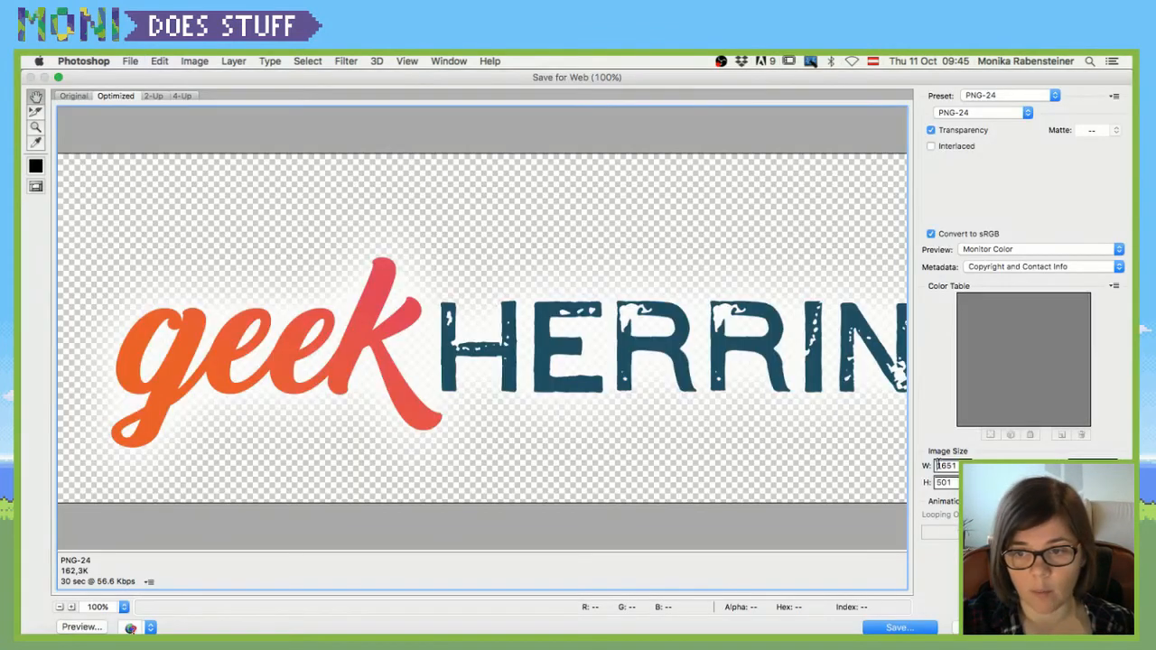
double_click(939, 465)
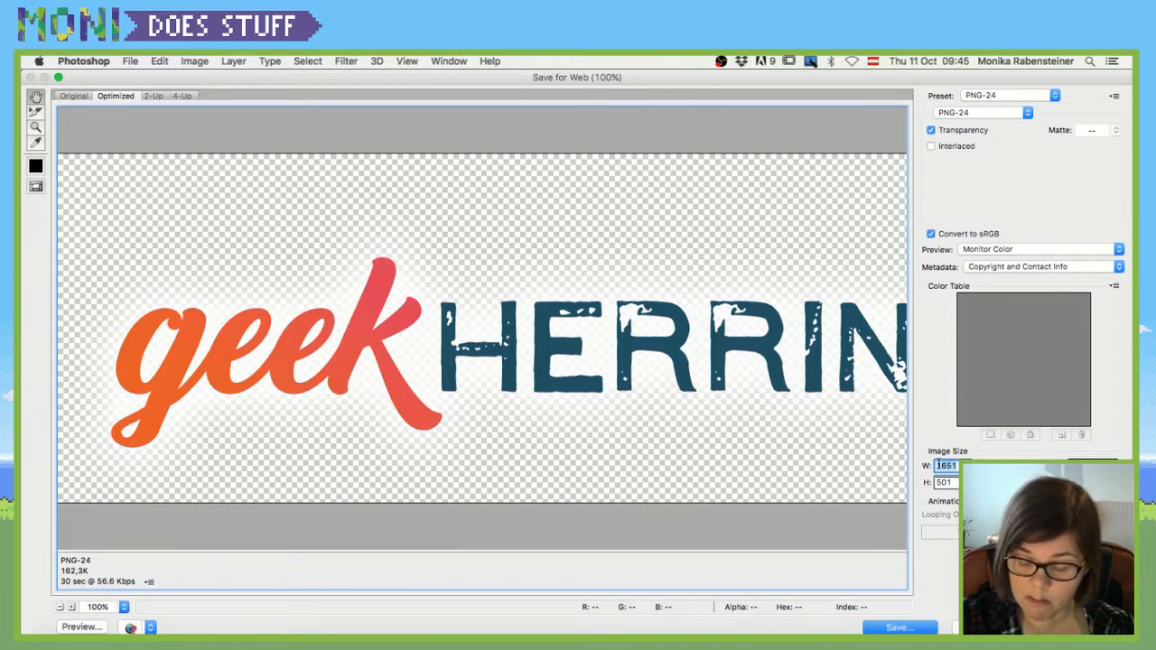
type("00")
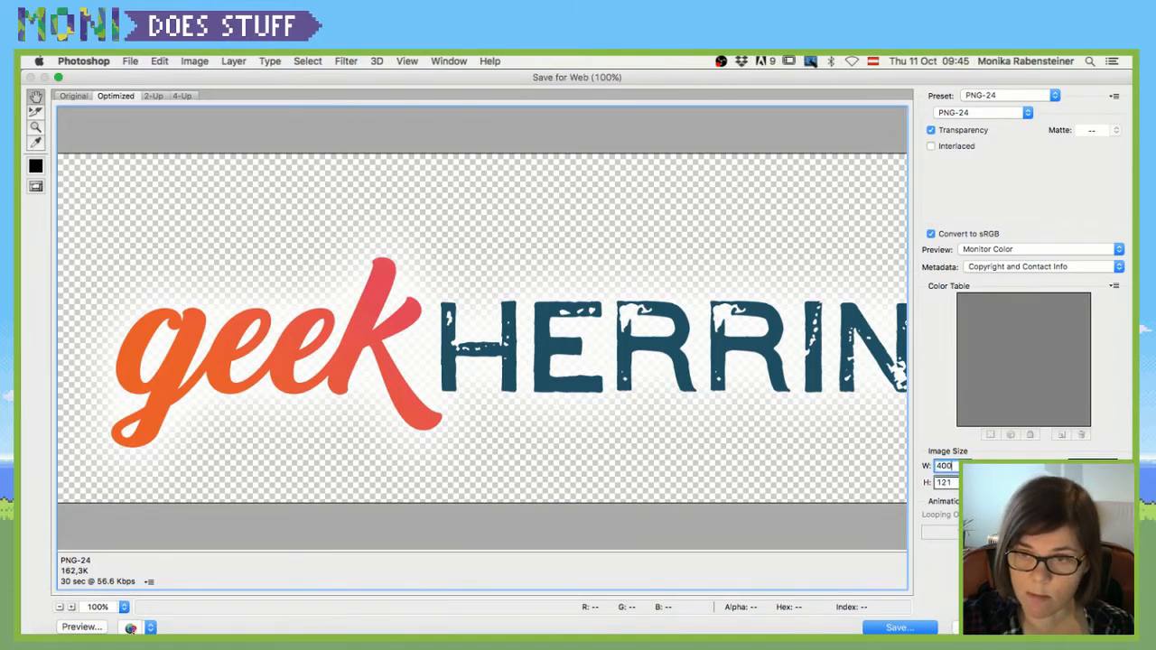
key("Tab")
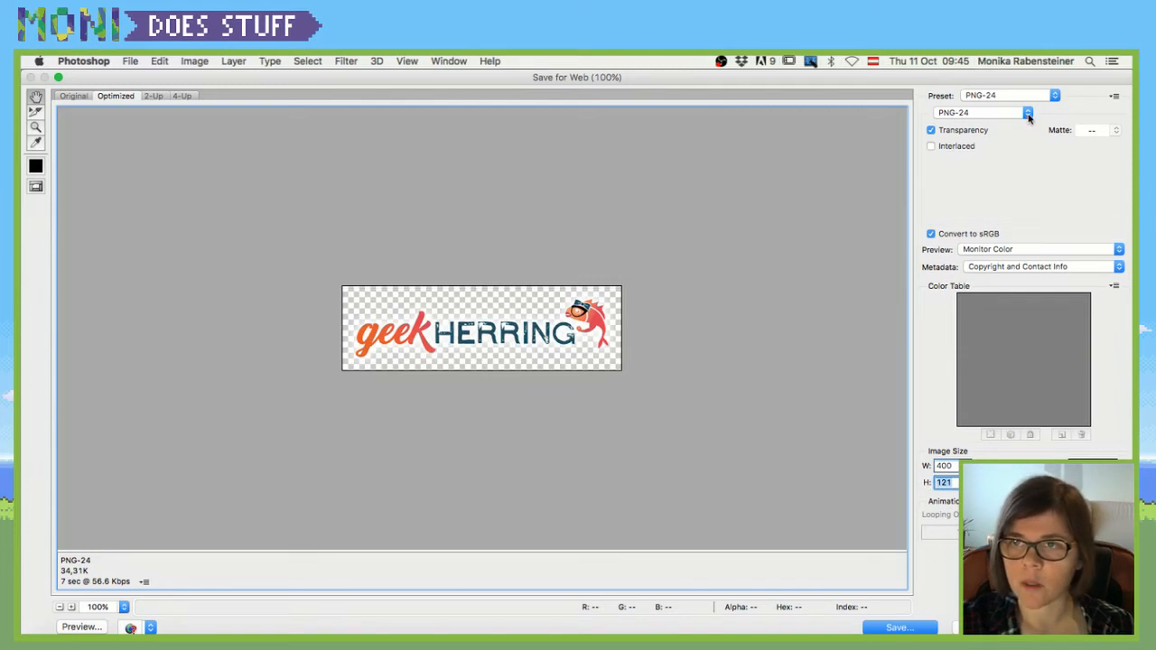
Save the optimized image as logo-glow.png in the gh folder
left_click(913, 629)
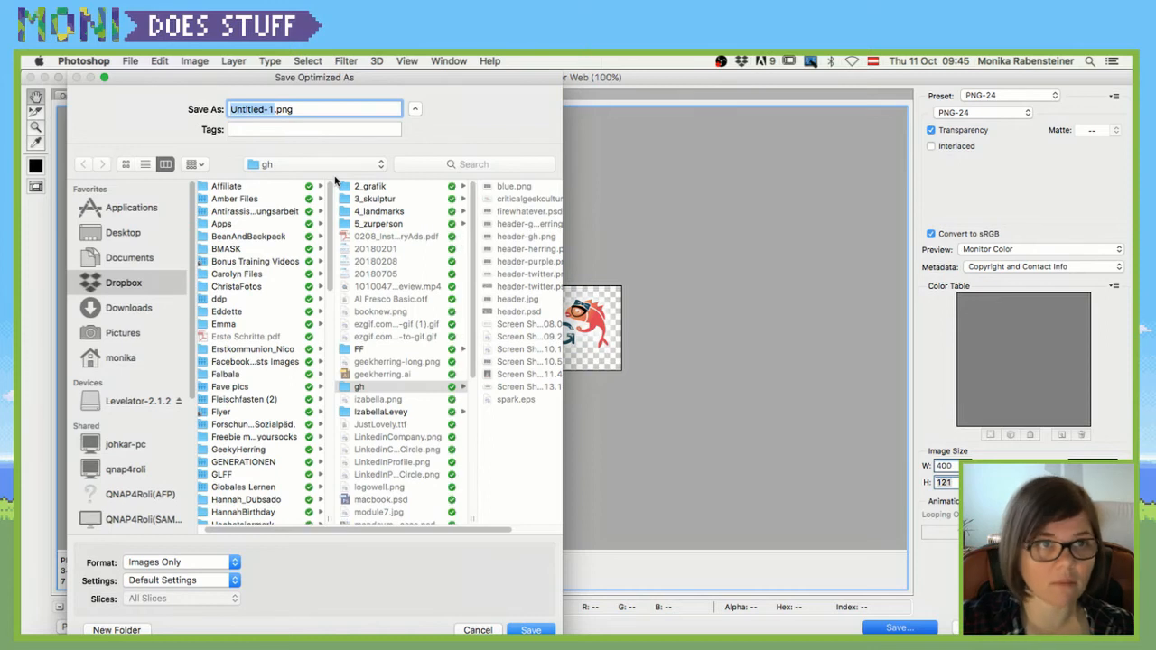
type("logo-g")
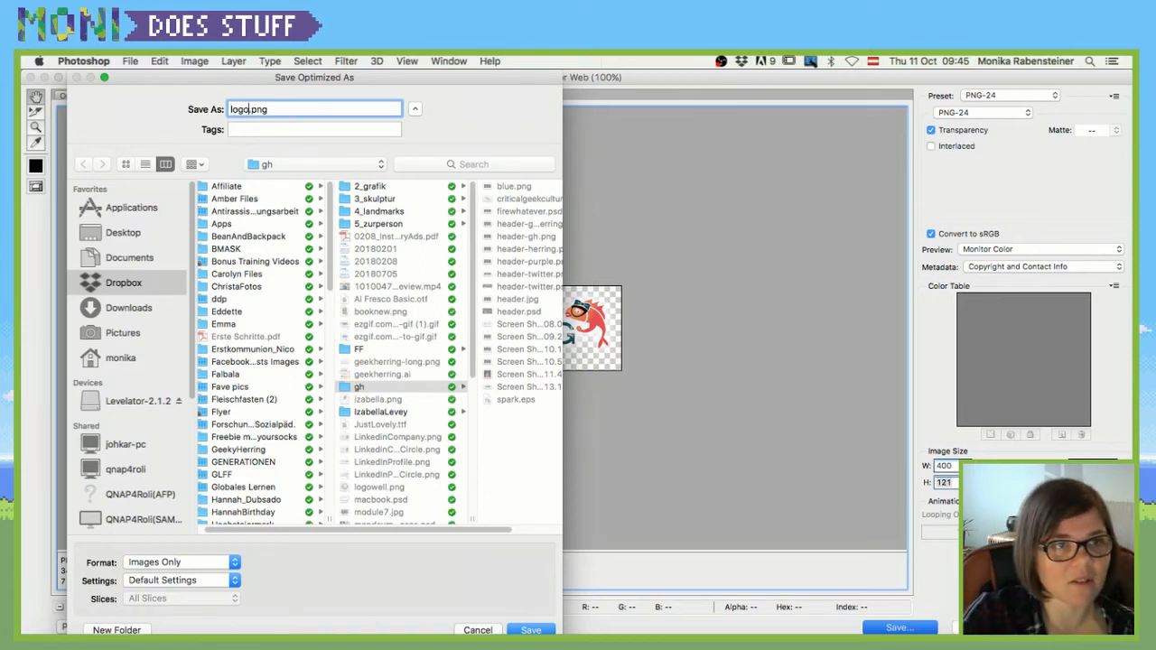
type("low")
key("Return")
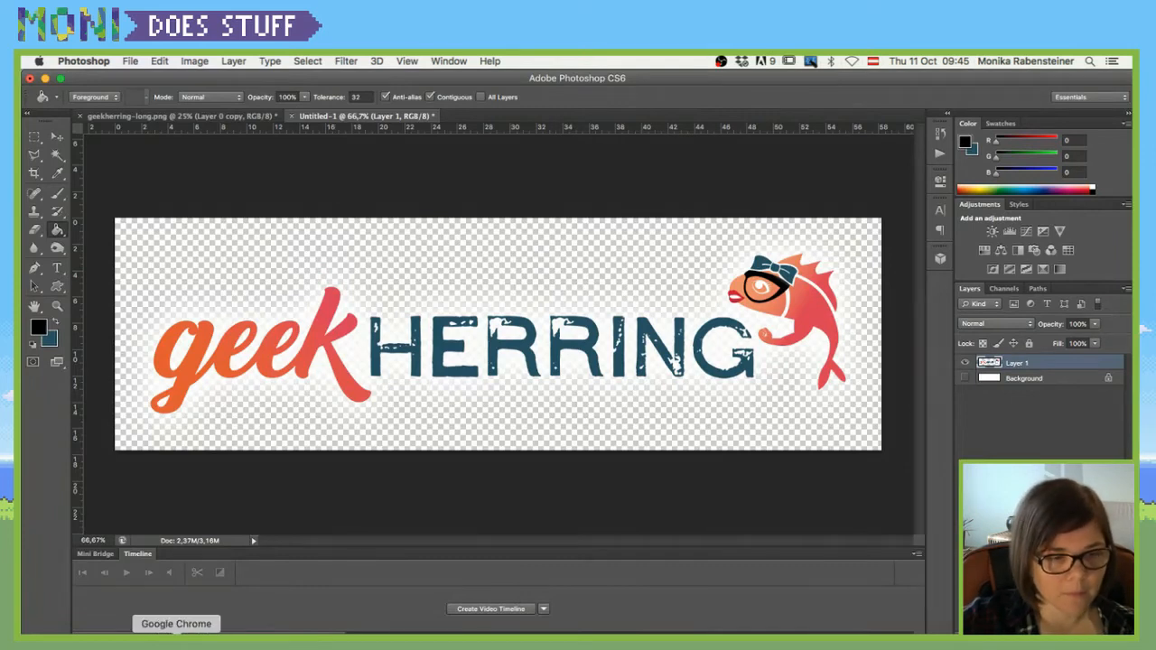
Switch to Chrome, leave the customizer and start choosing a new logo image in the Divi Theme Options
left_click(176, 632)
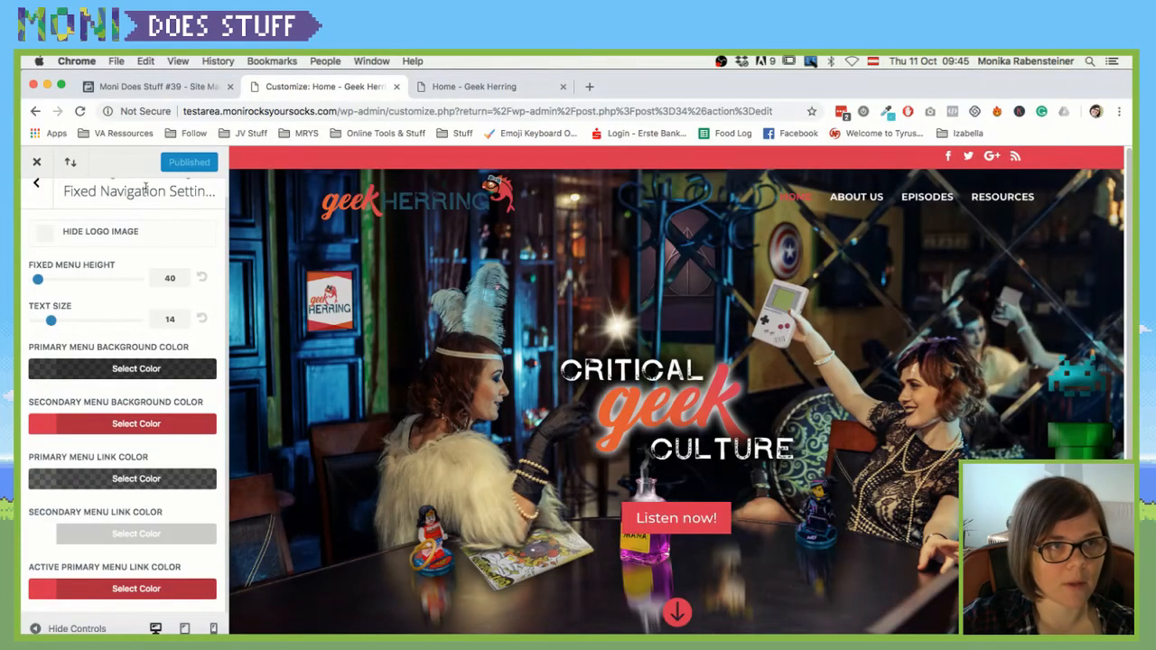
left_click(38, 163)
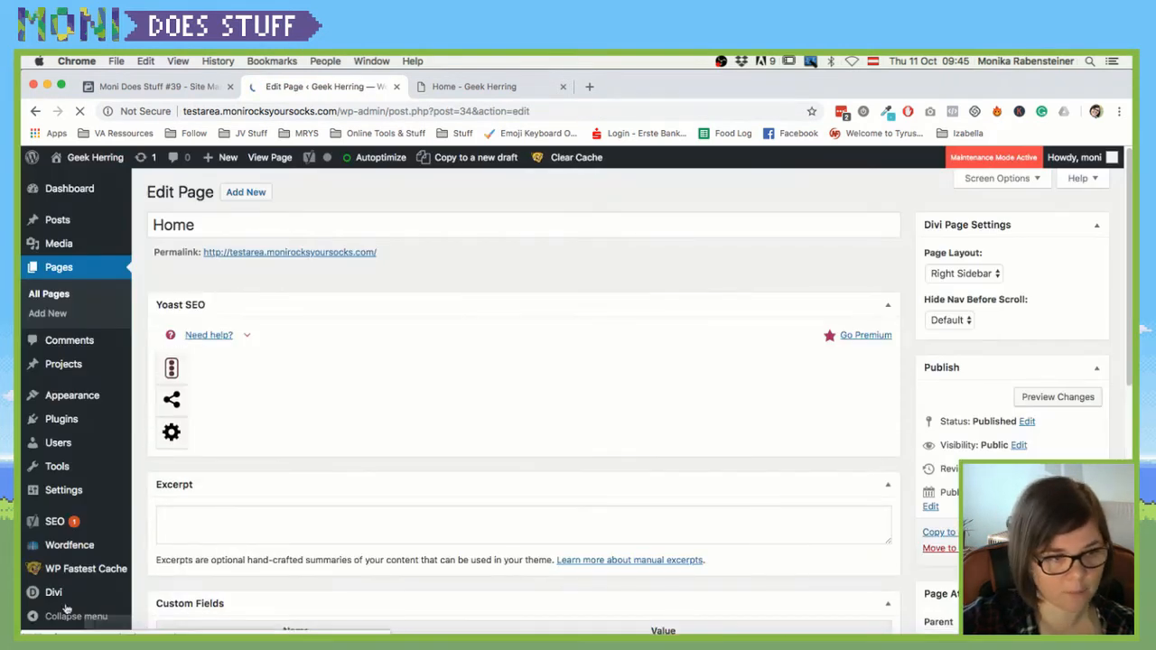
mouse_move(61, 594)
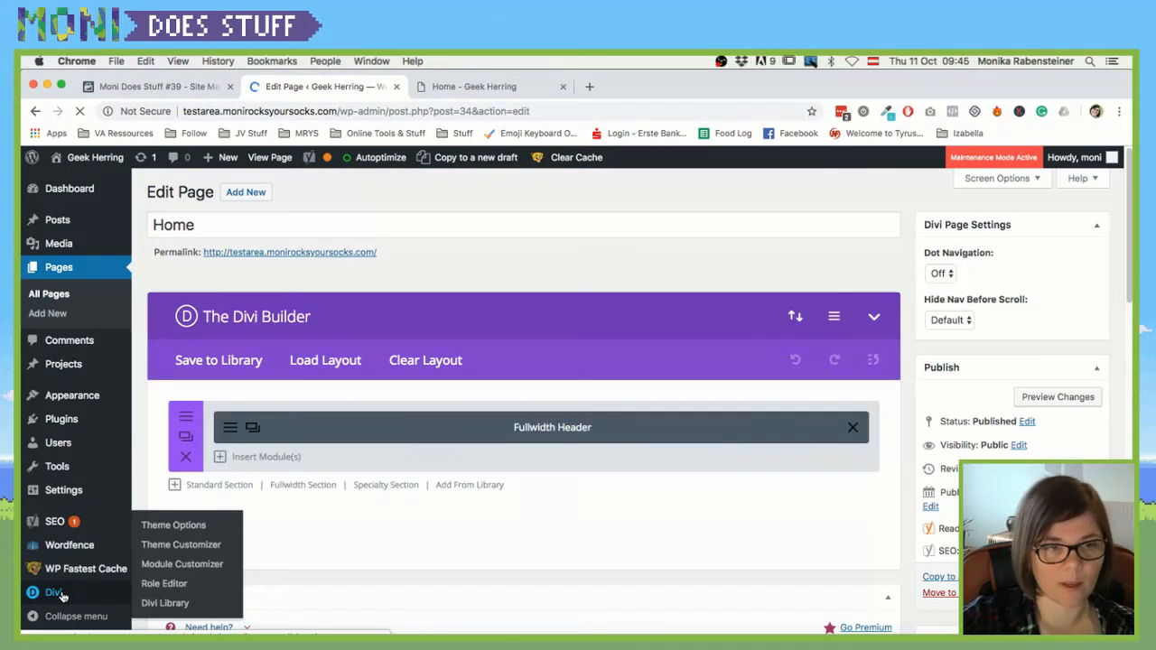
left_click(173, 528)
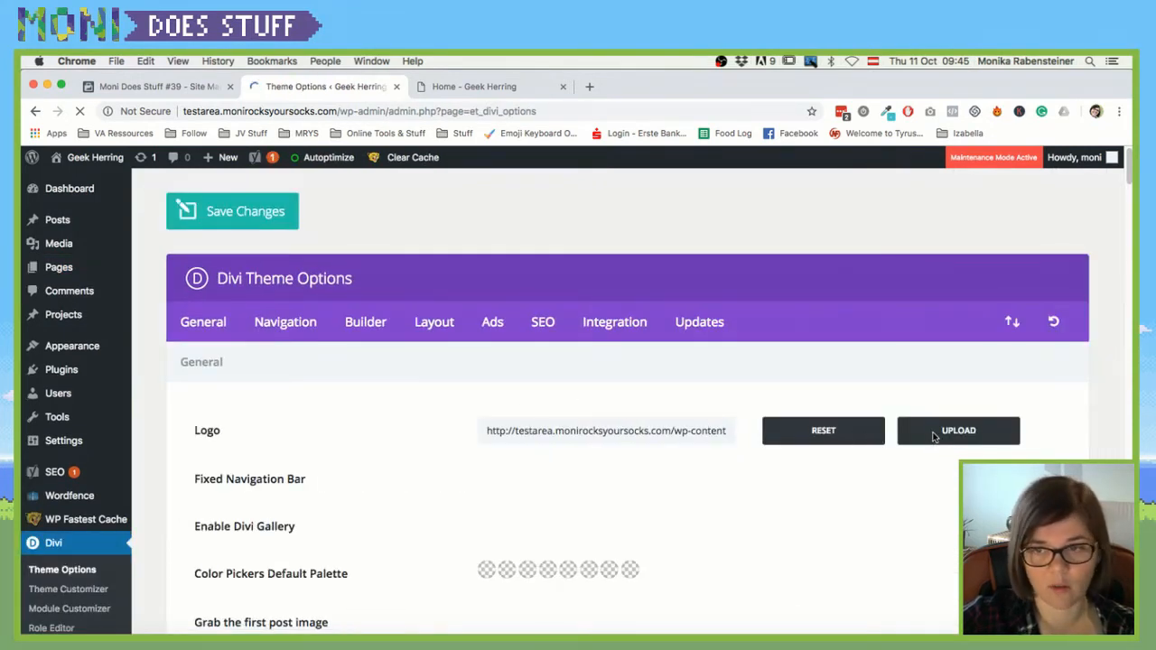
left_click(933, 437)
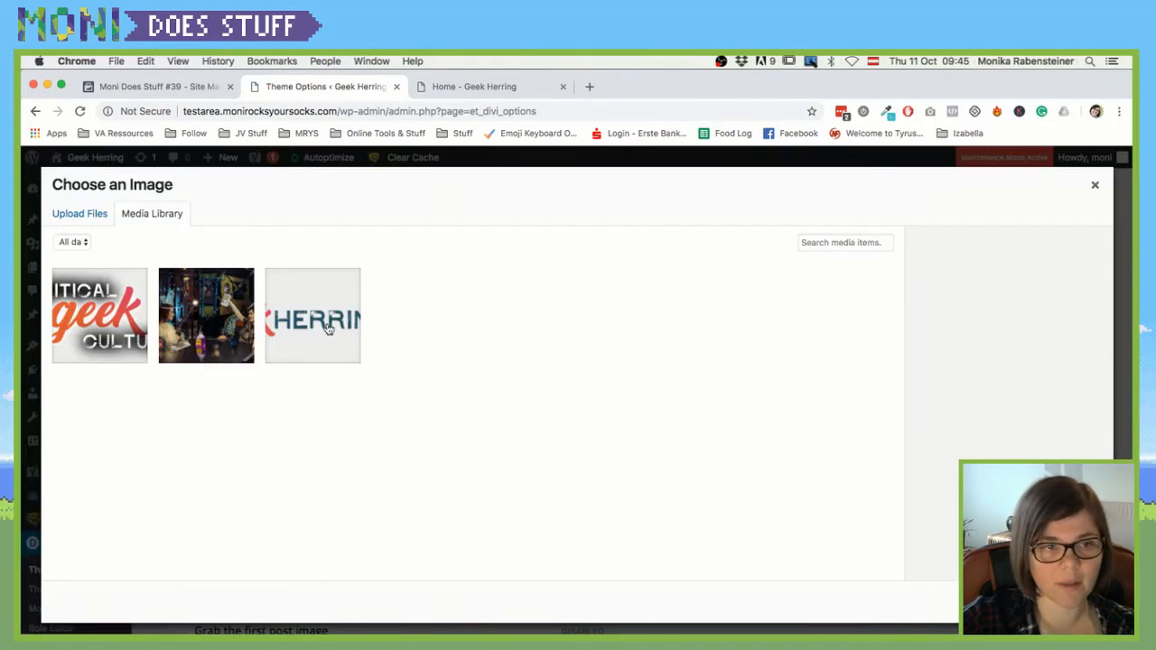
Upload logo-glow.png from the gh folder and set it as the site logo
left_click(102, 223)
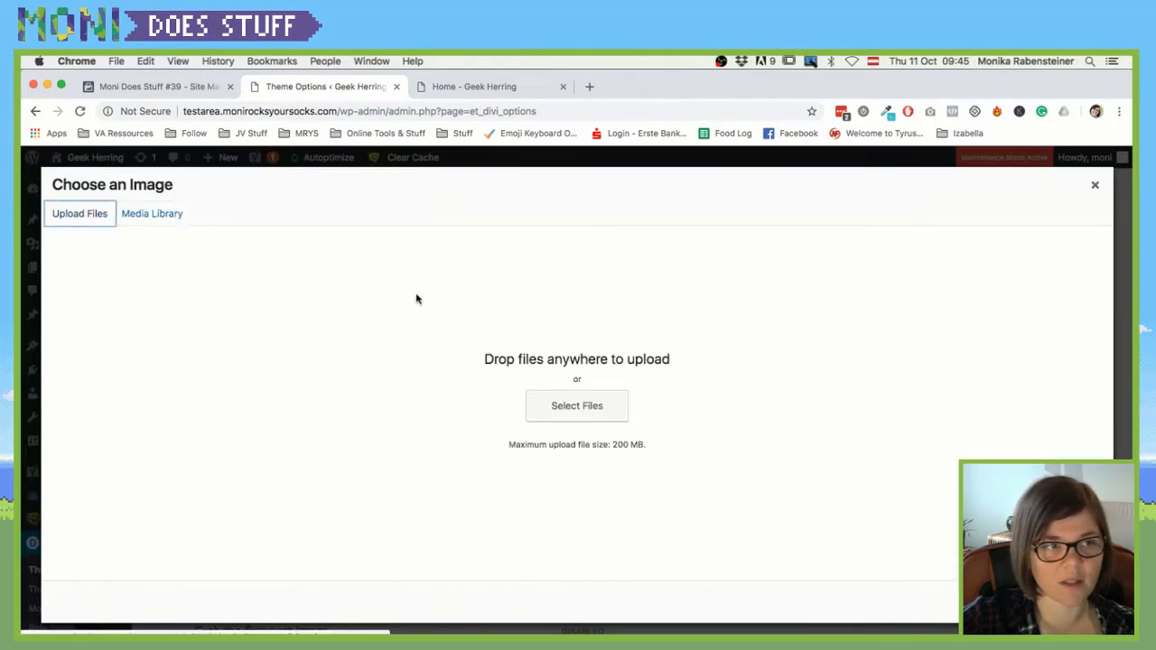
left_click(561, 398)
left_click(533, 136)
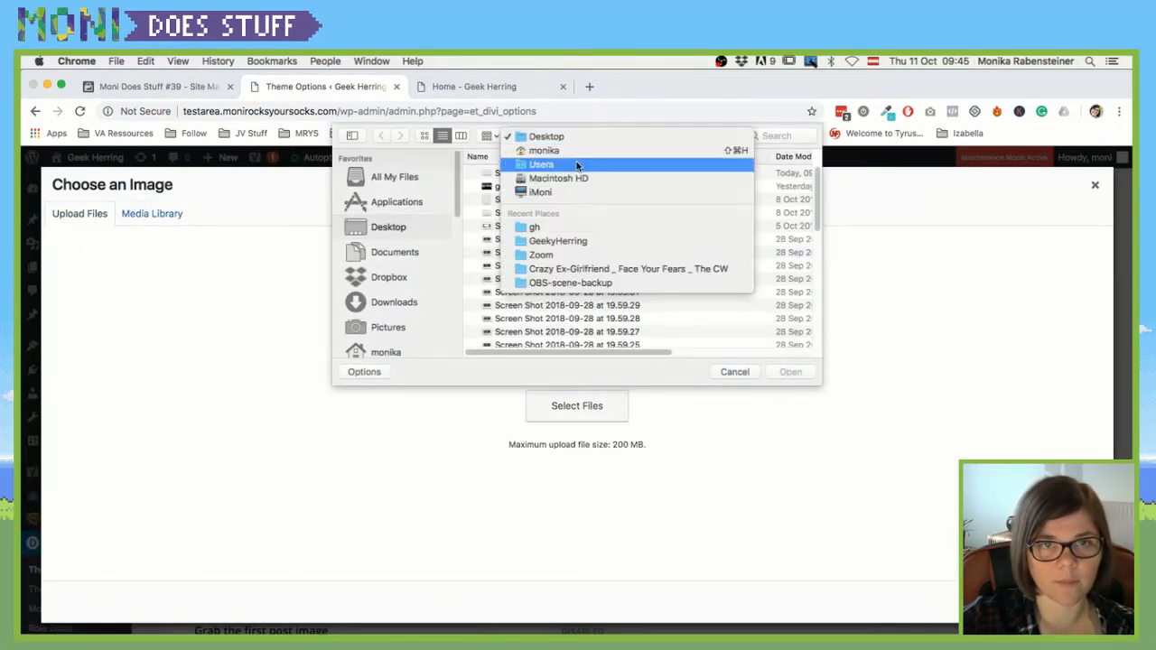
left_click(562, 228)
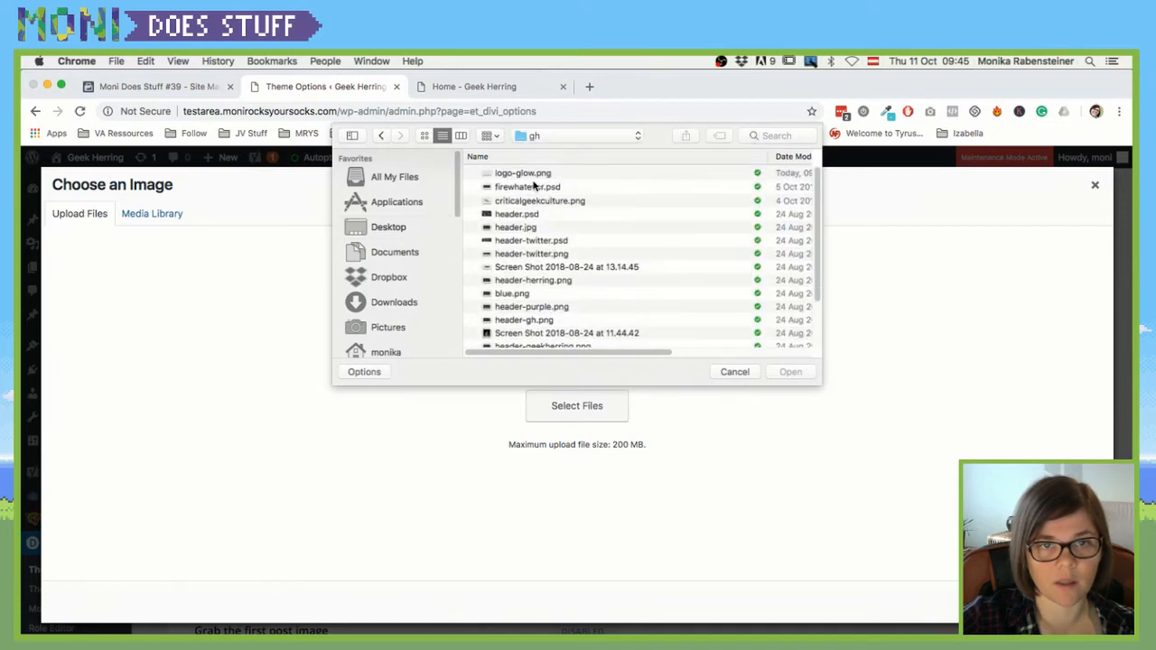
left_click(537, 175)
key("space")
key("space")
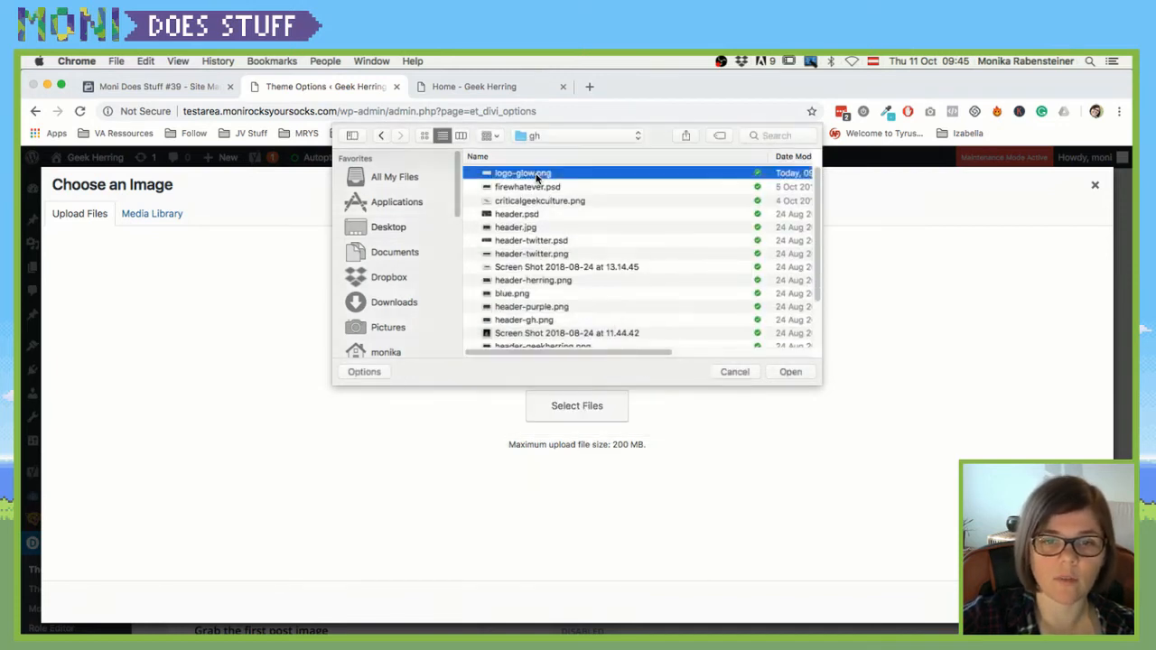
double_click(537, 175)
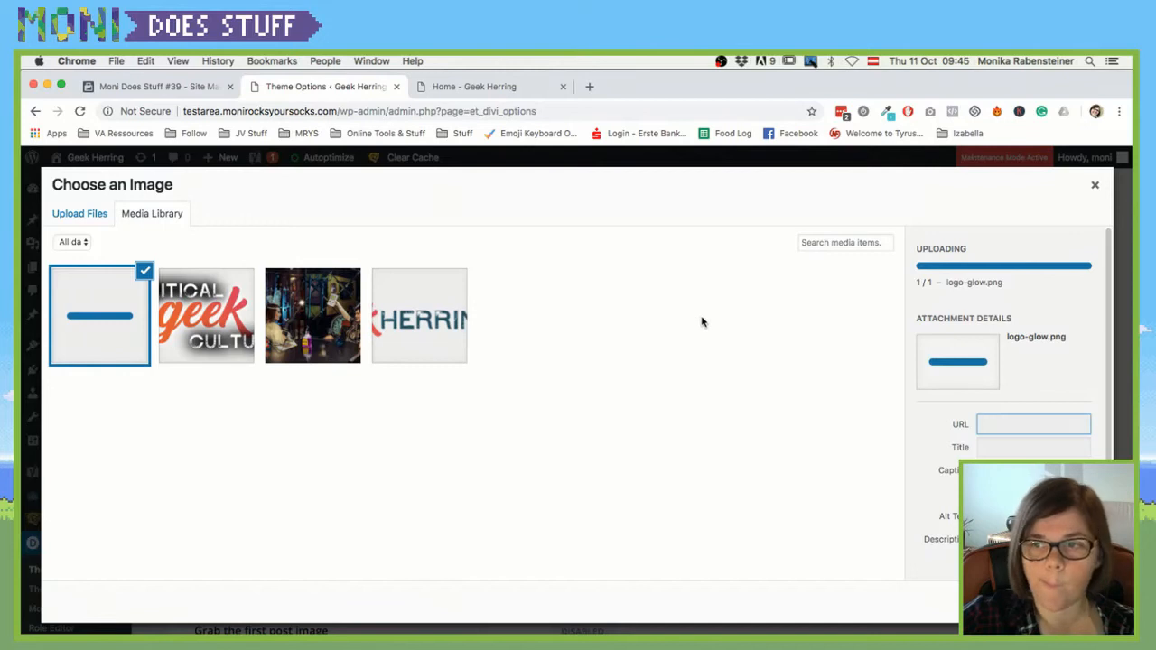
left_click(1047, 601)
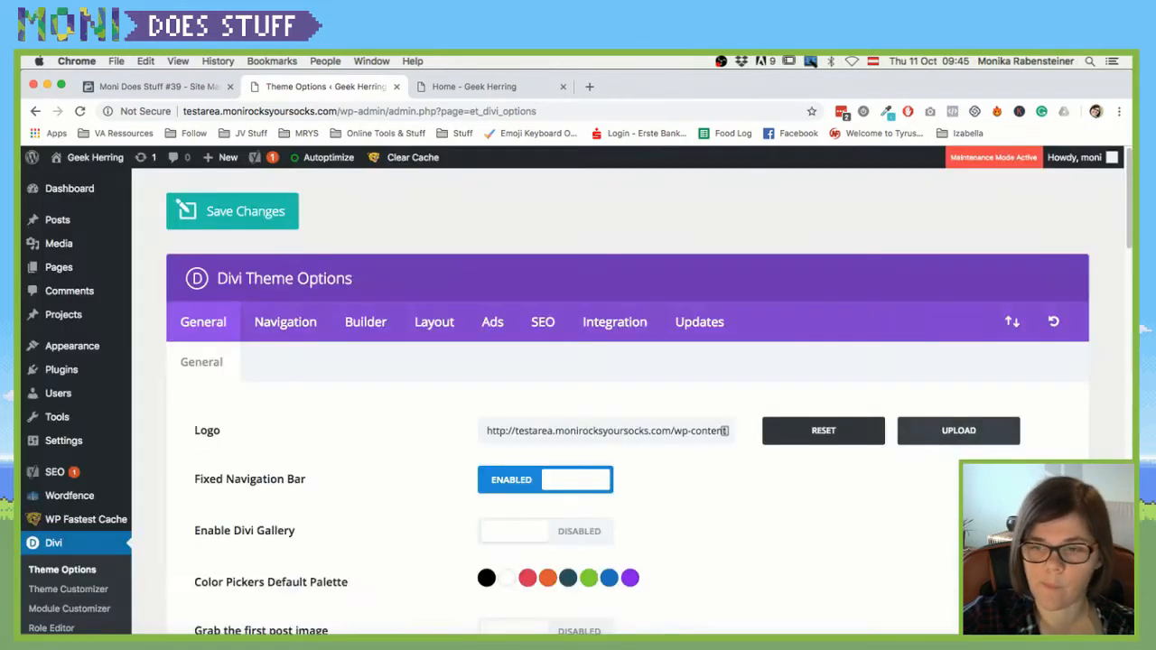
Save the Divi theme options and reload the live Home page to check the logo in the header
scroll(664, 425, "down", 1)
scroll(664, 426, "down", 20)
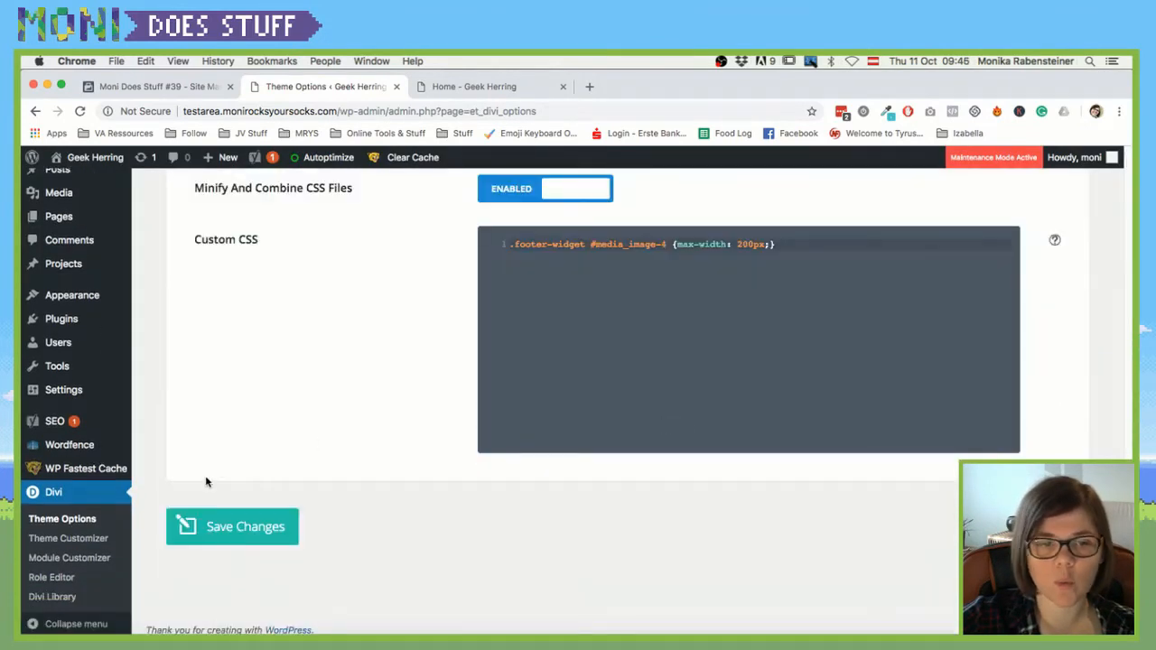
left_click(217, 521)
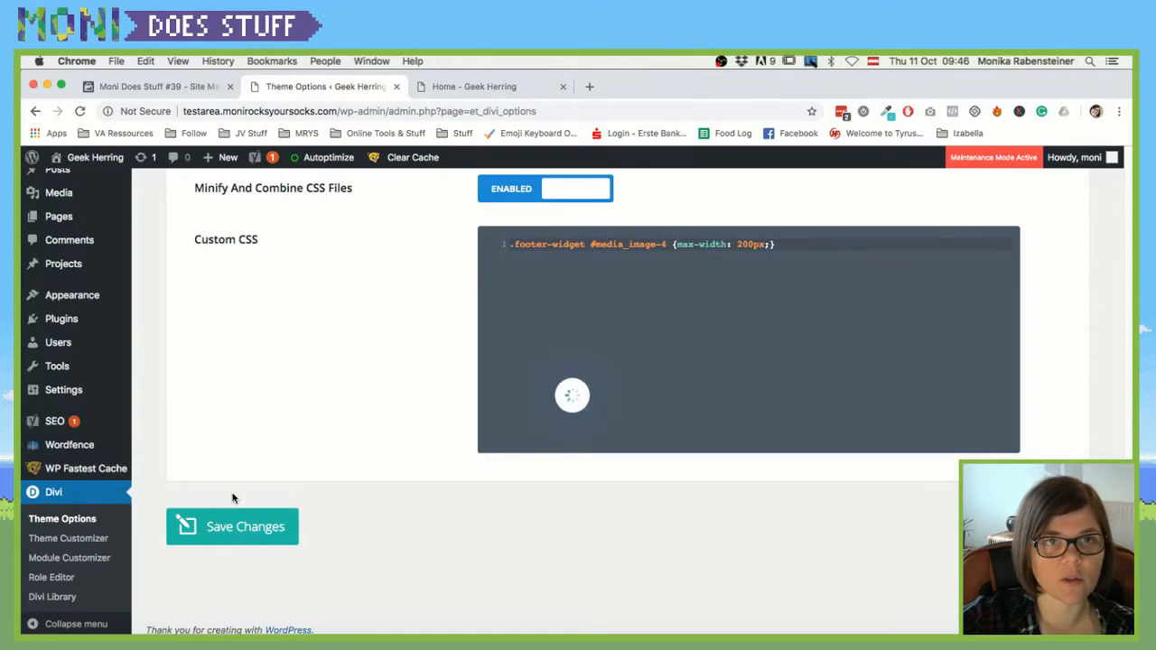
left_click(454, 87)
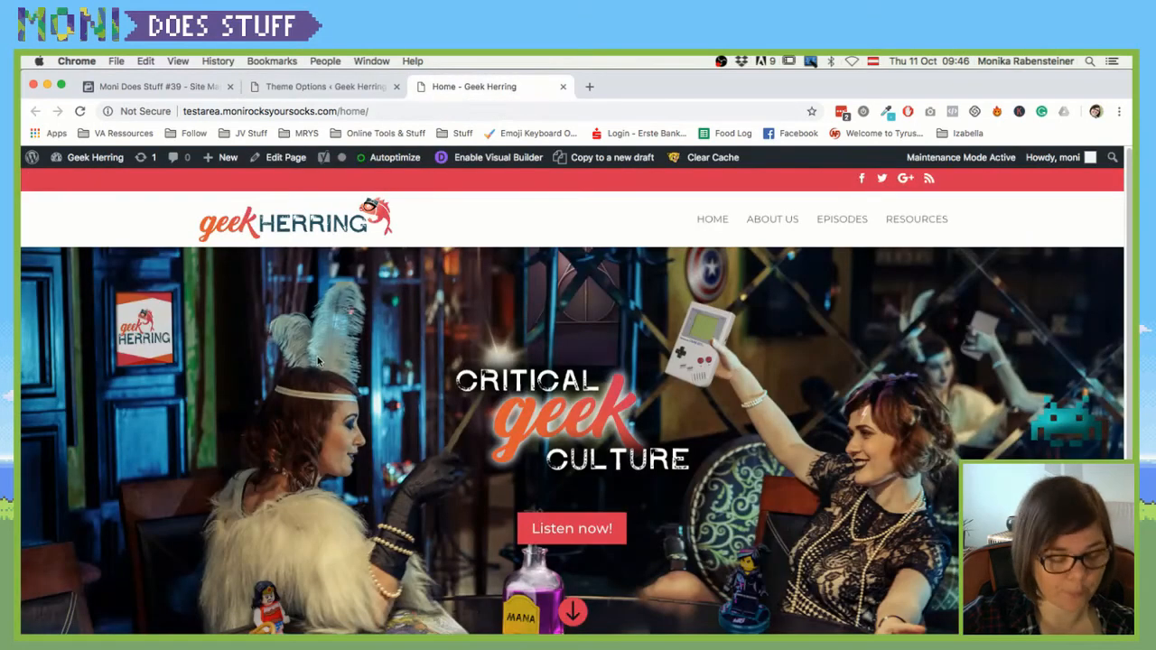
key("super+r")
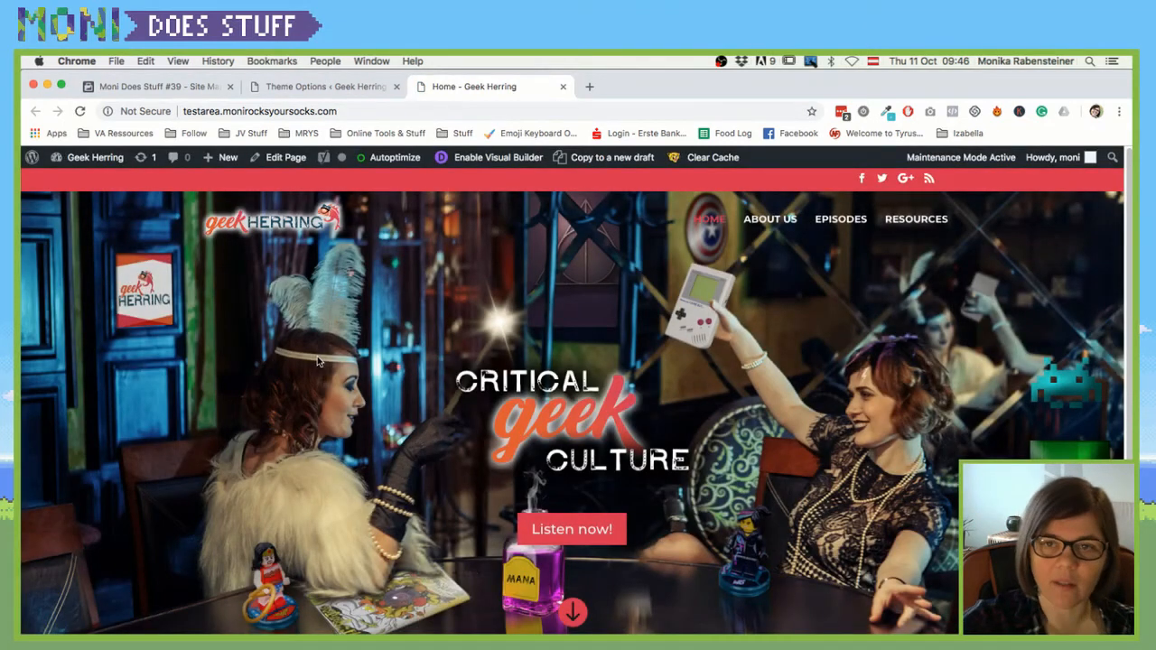
left_click(301, 226)
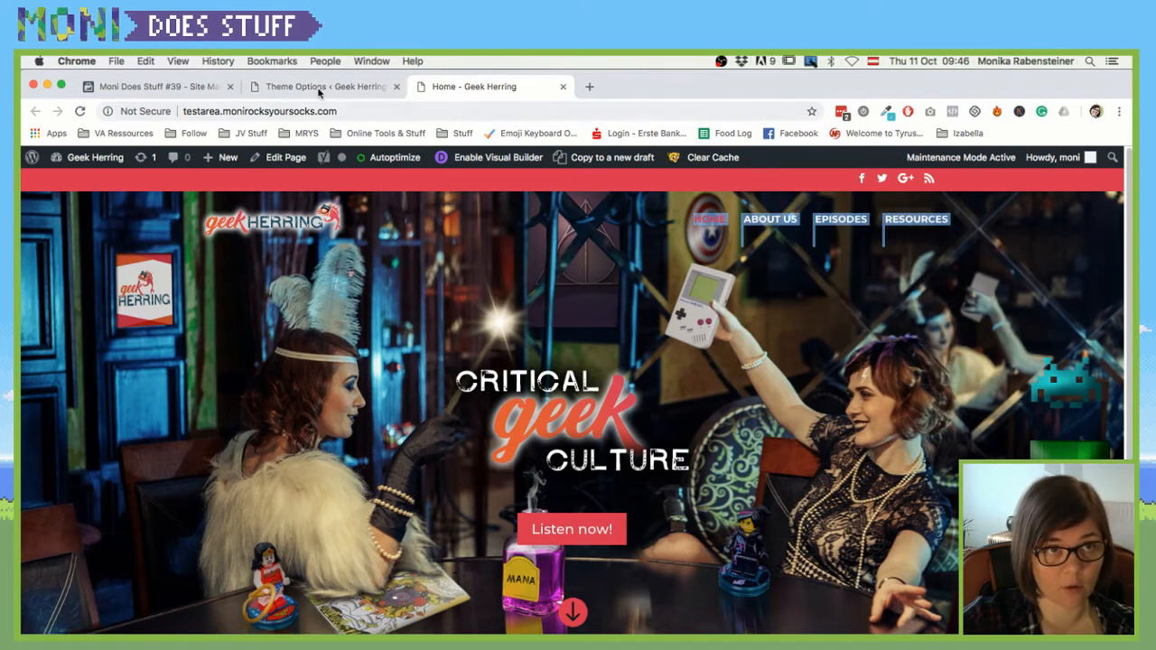
Return to the WordPress admin and open the customizer's Primary Menu Bar settings under Header & Navigation
left_click(318, 86)
mouse_move(86, 303)
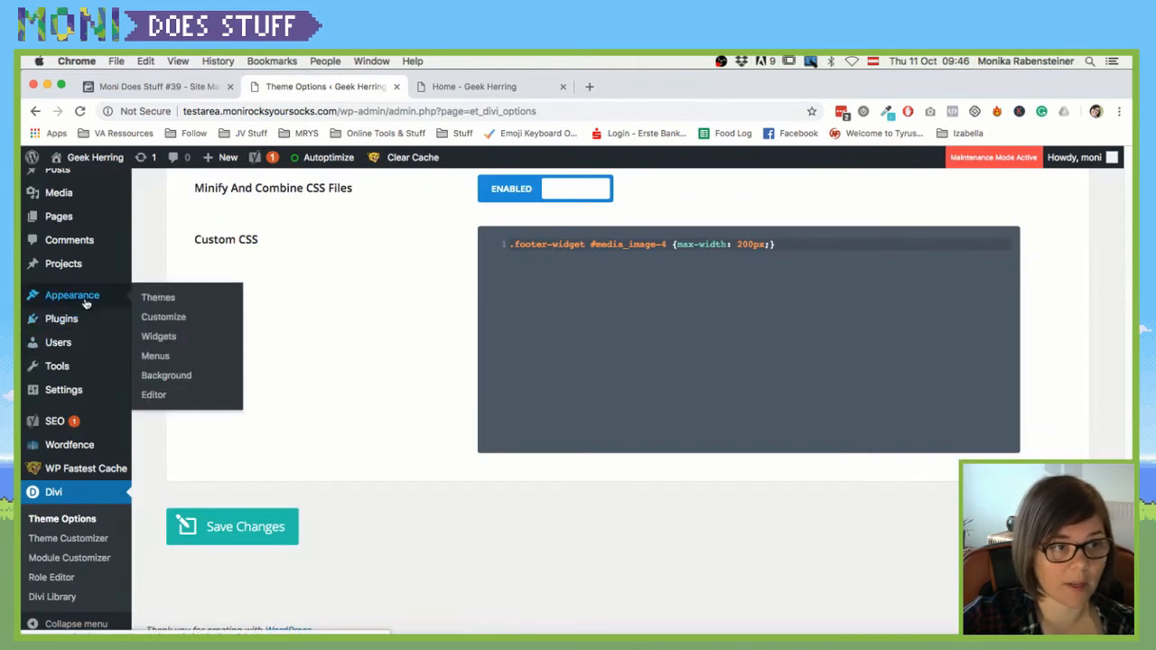
left_click(164, 317)
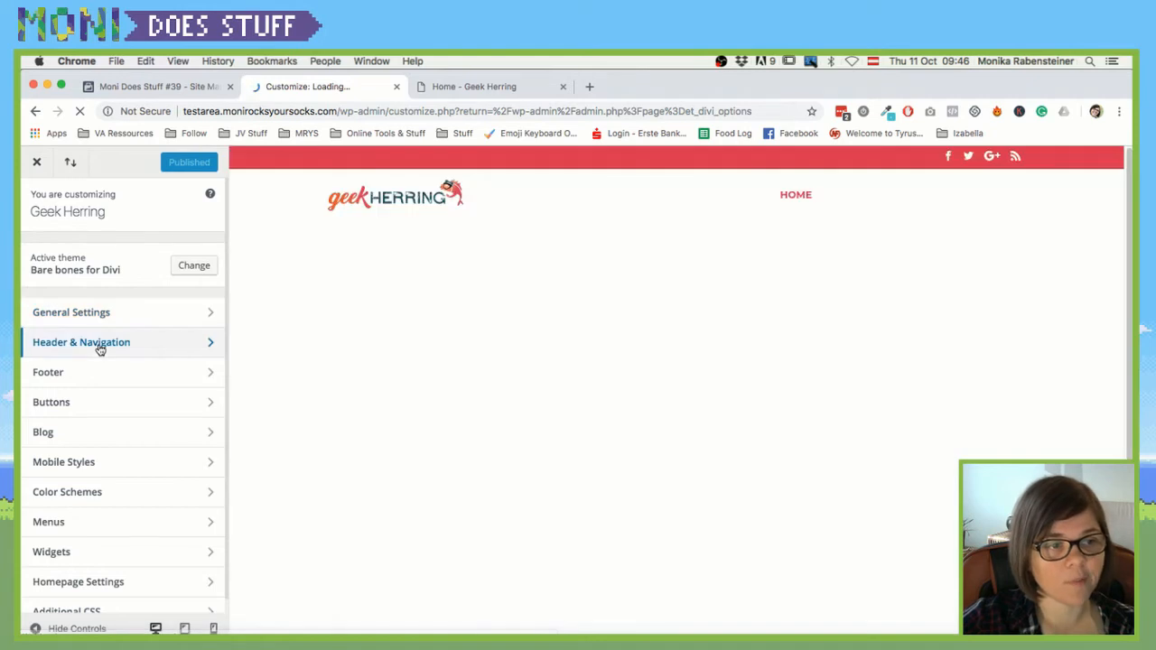
left_click(99, 343)
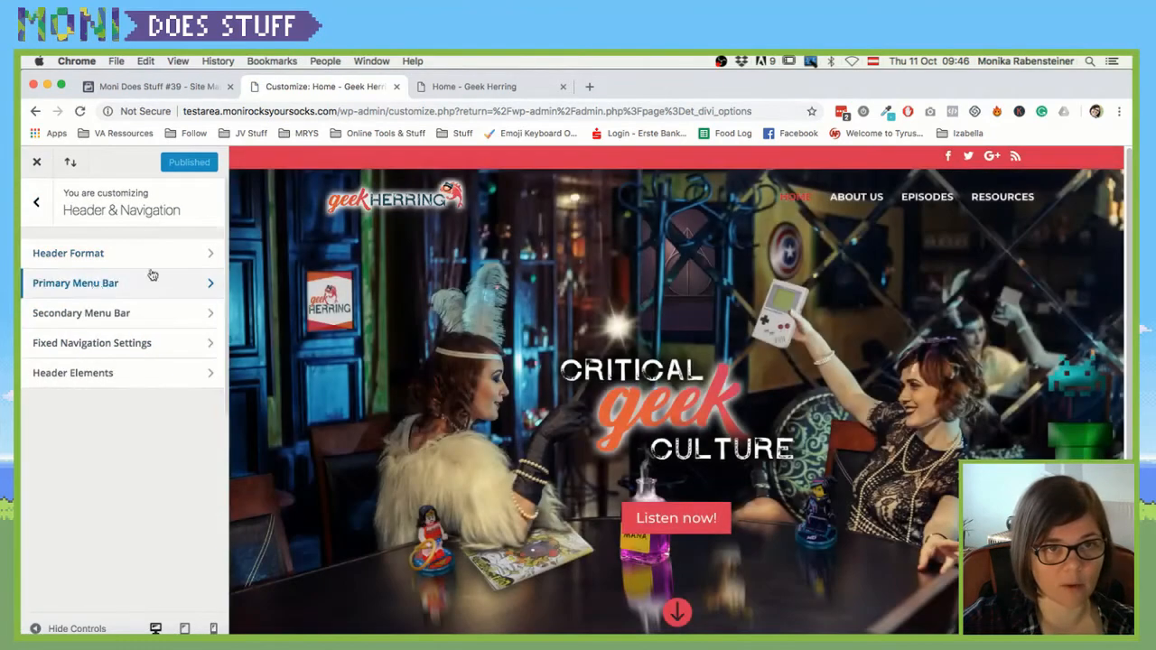
left_click(149, 280)
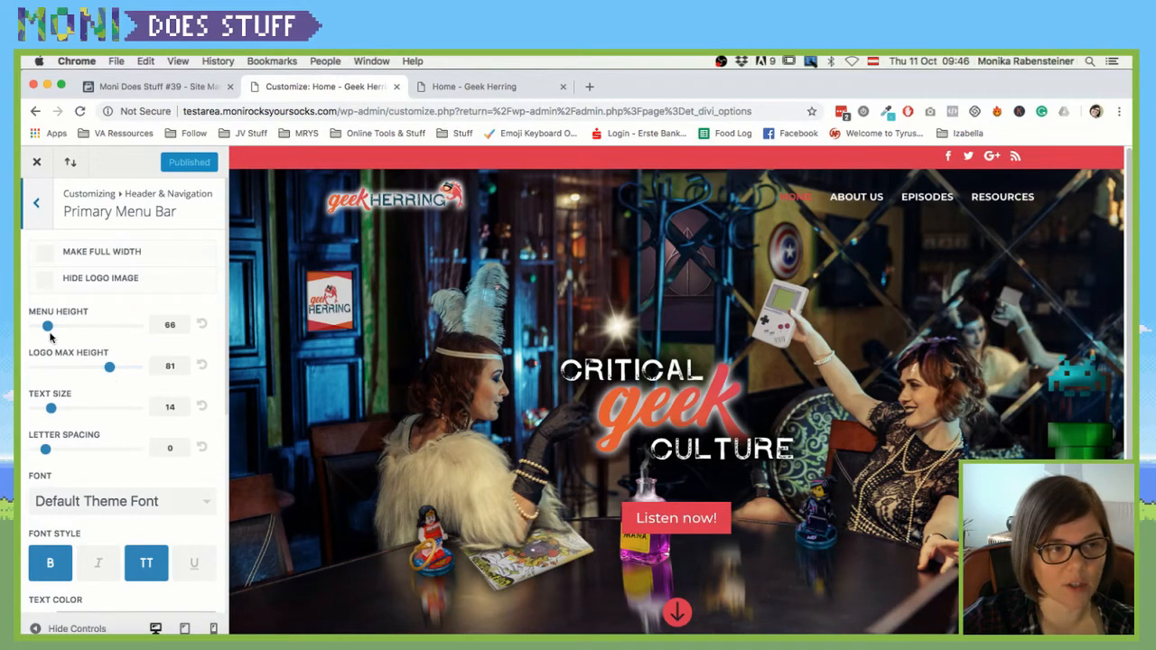
Set the primary menu's text color to white (#ffffff)
scroll(168, 474, "down", 2)
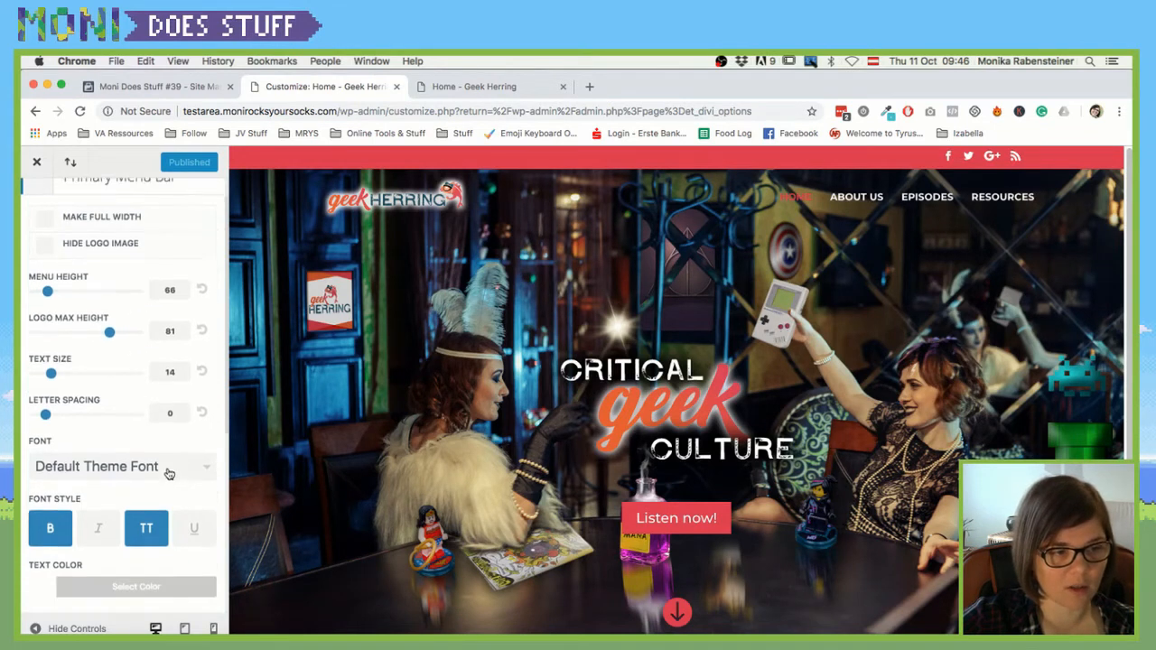
left_click(147, 551)
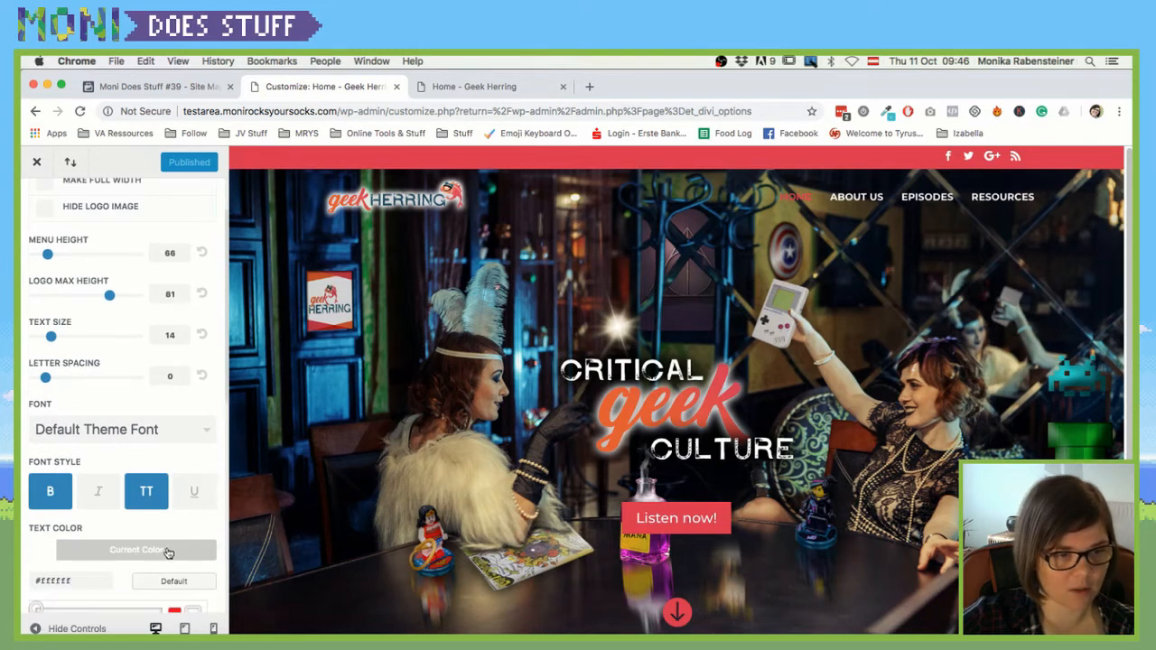
scroll(169, 551, "down", 3)
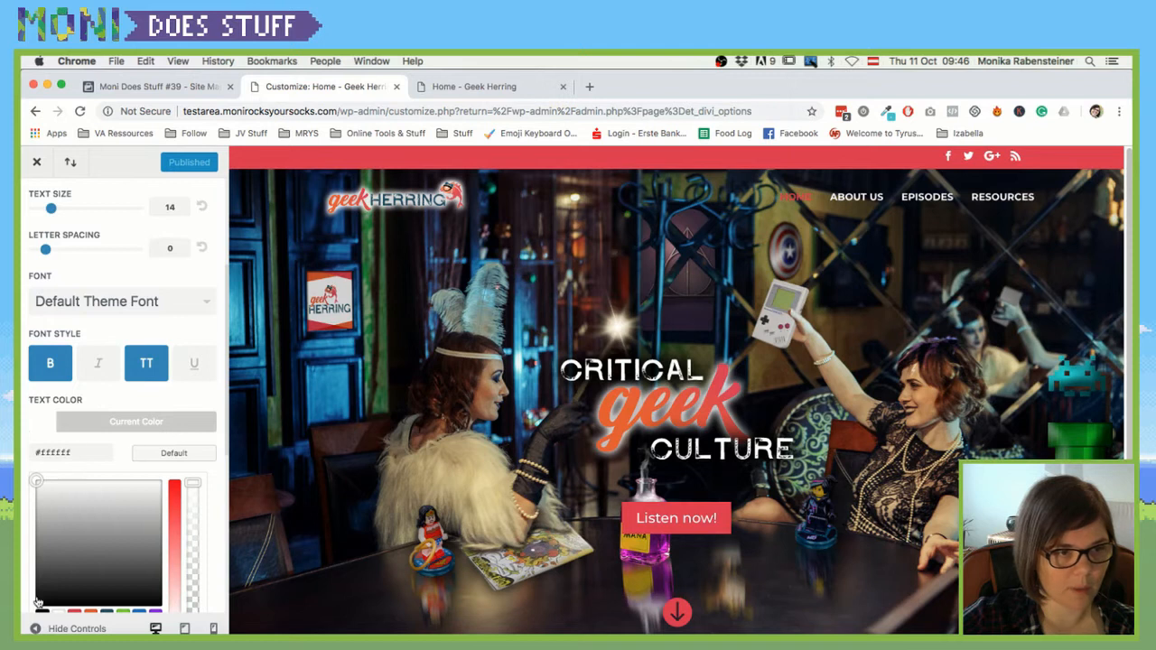
scroll(56, 614, "down", 5)
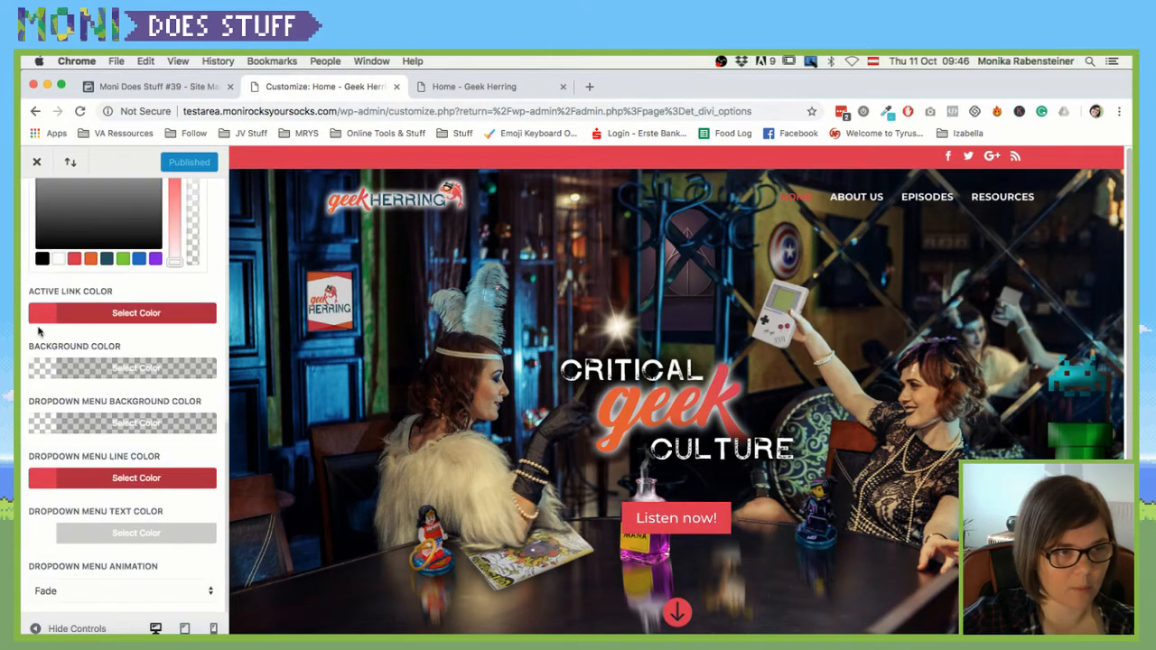
left_click(59, 260)
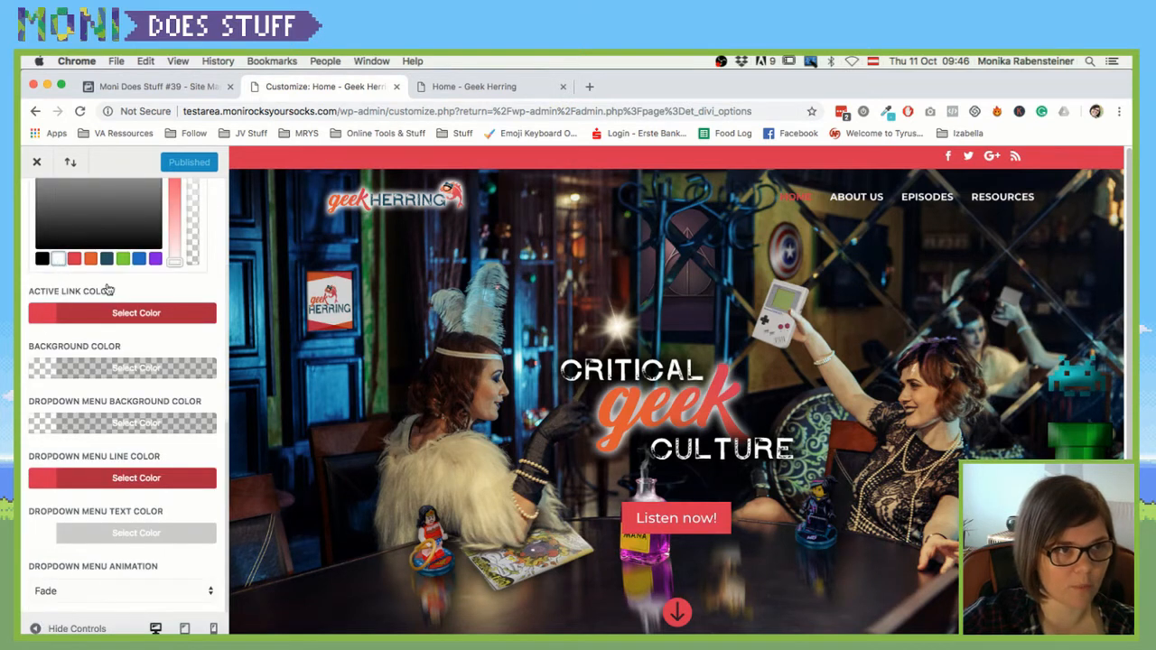
Set the primary menu bar's background color to fully opaque dark teal, #245262
left_click(126, 369)
left_click(107, 405)
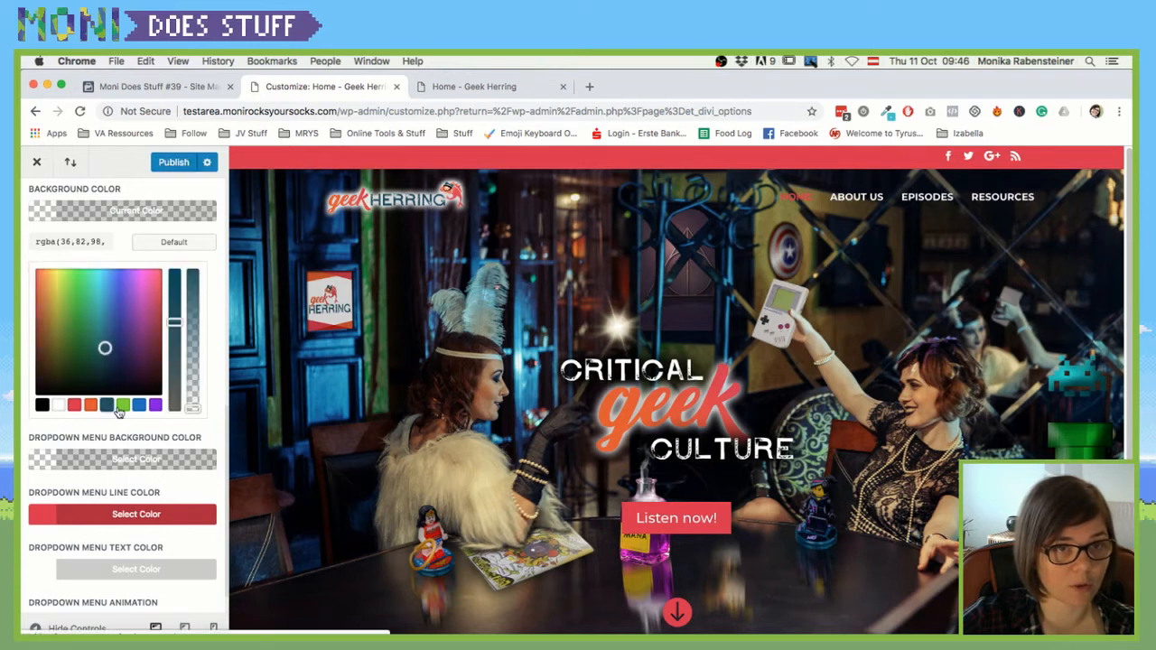
left_click_drag(189, 406, 188, 227)
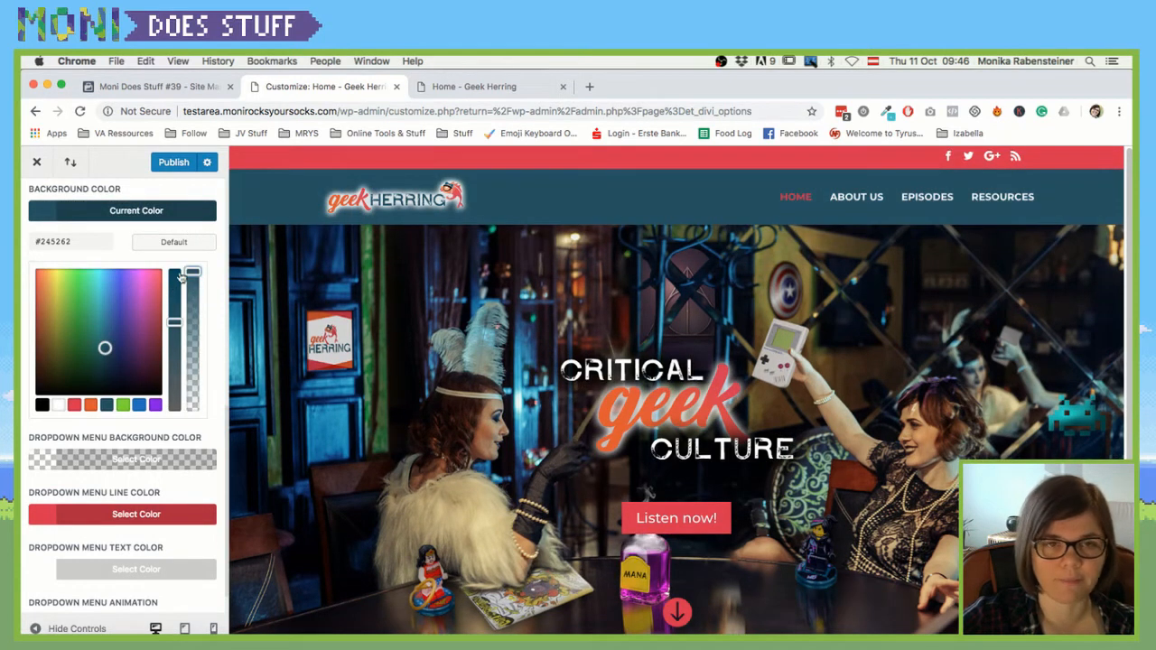
Set the primary menu's logo max height to 100 and its menu height to 81
scroll(196, 312, "up", 10)
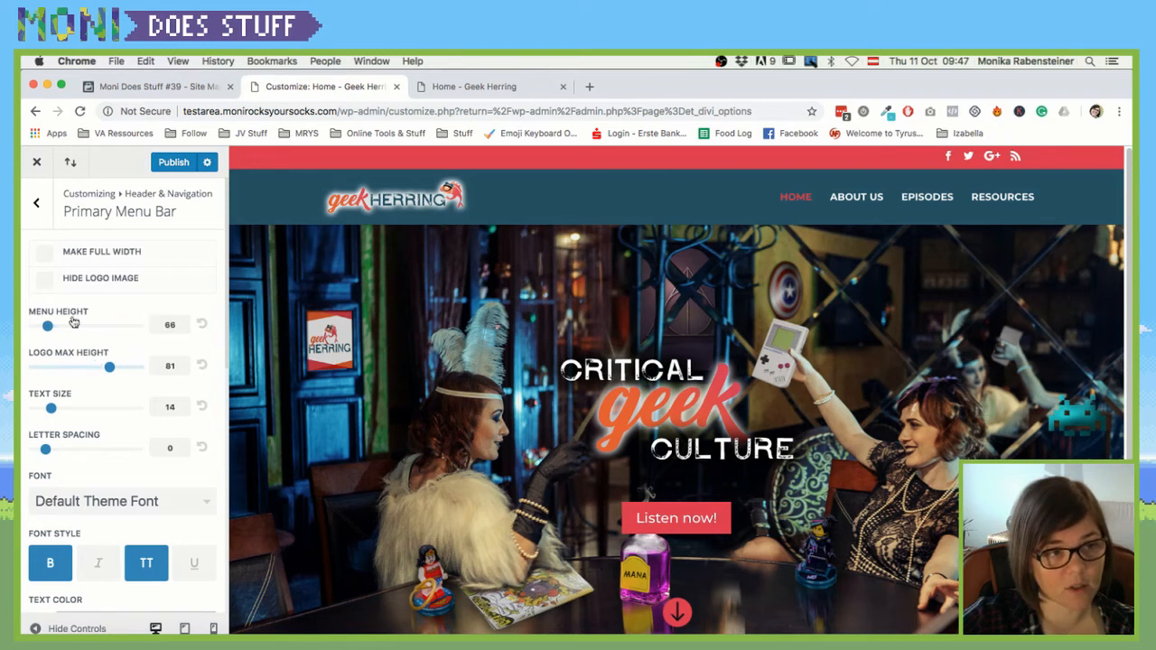
left_click_drag(109, 365, 174, 367)
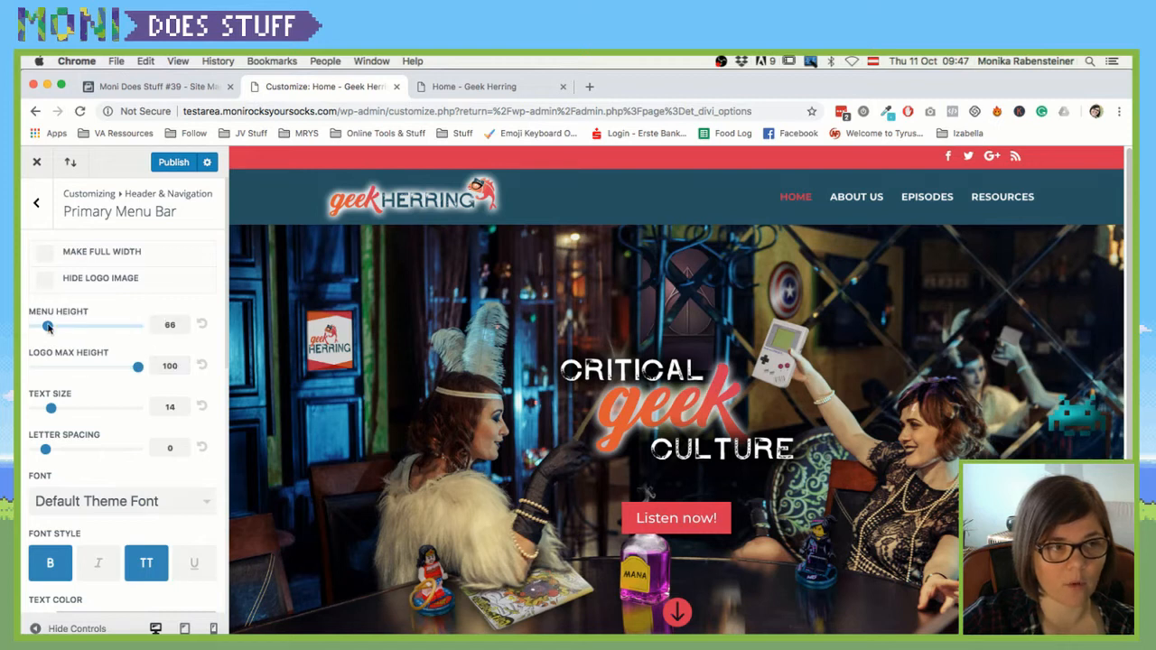
left_click_drag(48, 327, 53, 327)
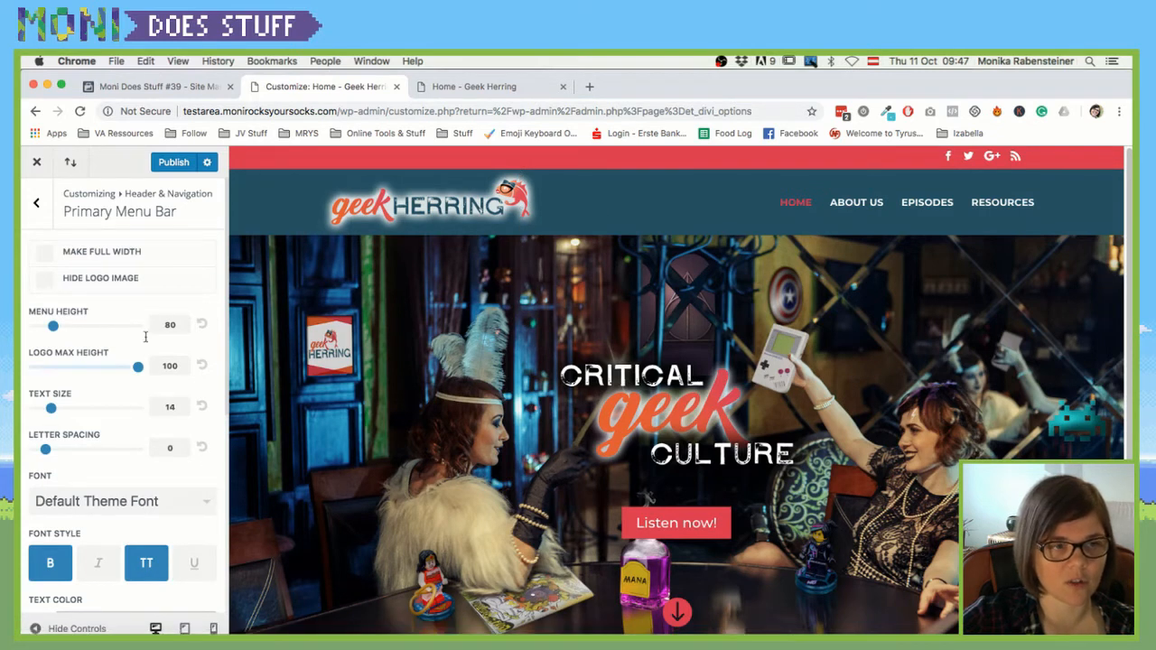
left_click(52, 325)
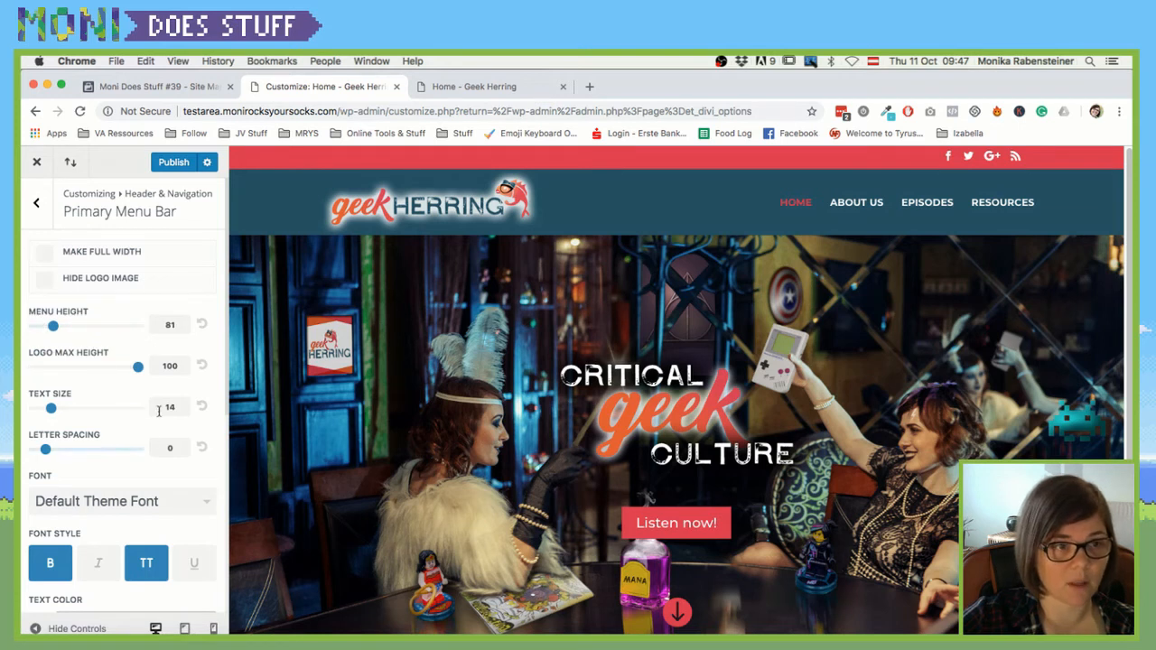
Change the primary menu bar's background color to white and make it fully transparent
scroll(165, 395, "down", 5)
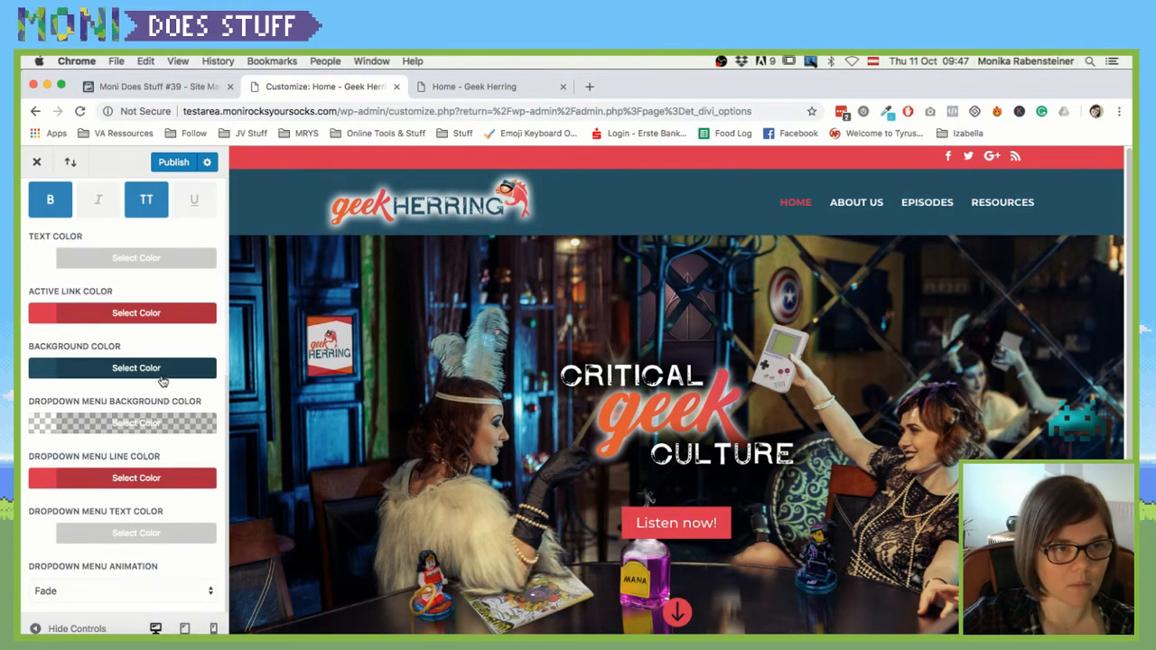
left_click(160, 376)
left_click(58, 562)
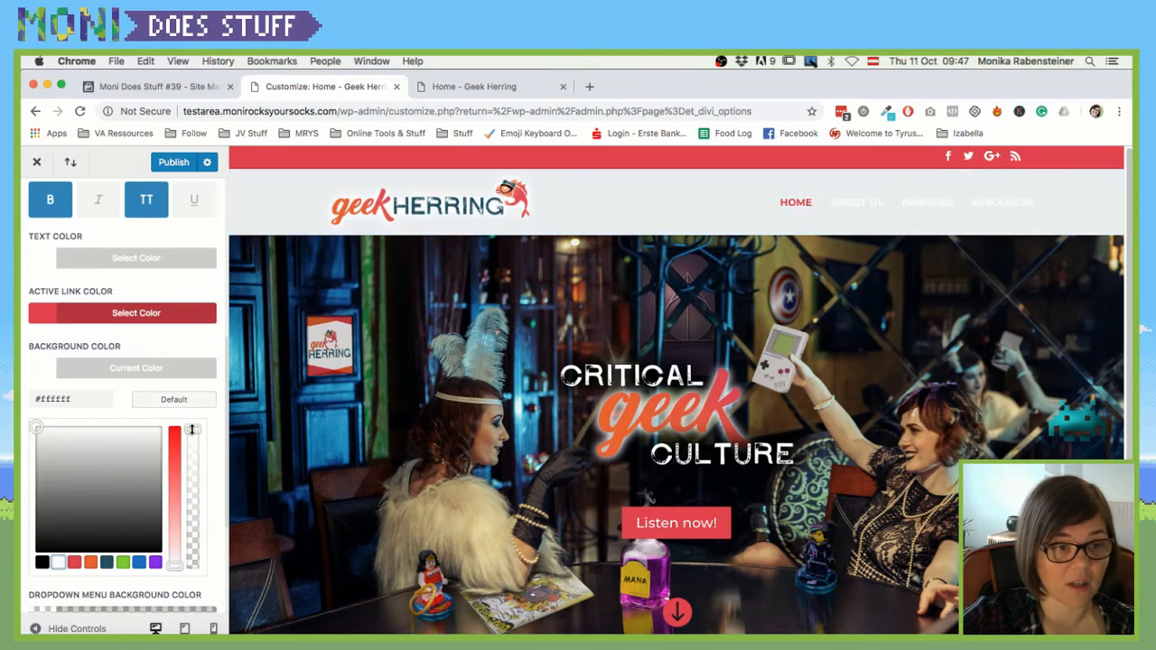
left_click_drag(191, 430, 210, 580)
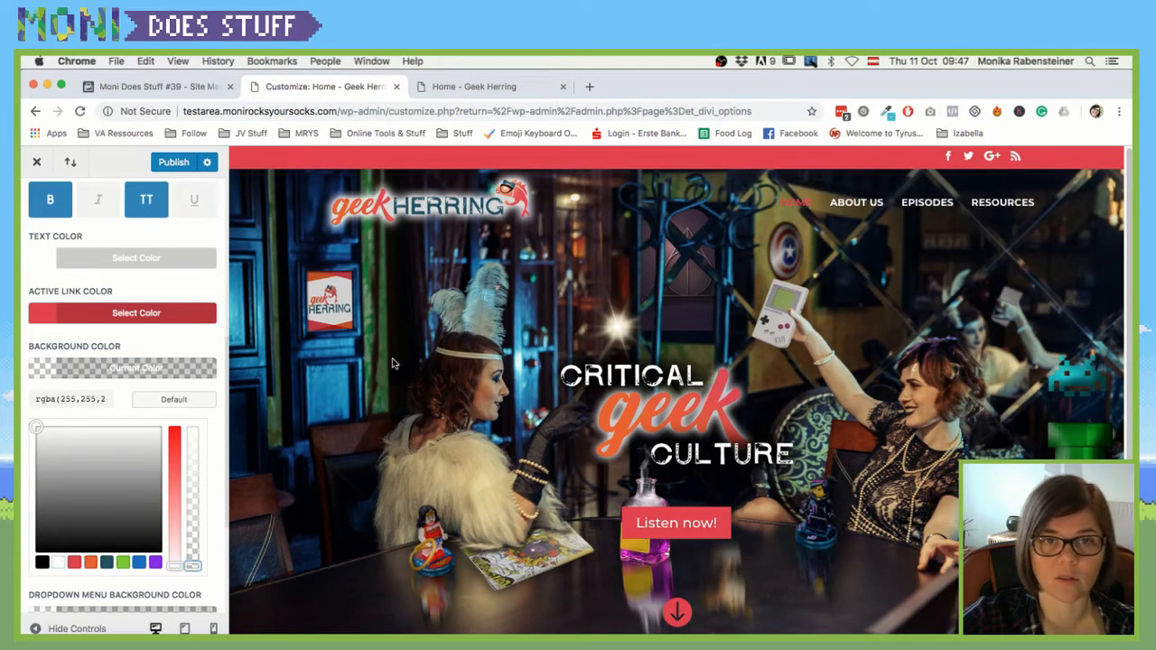
left_click(170, 287)
scroll(180, 298, "up", 5)
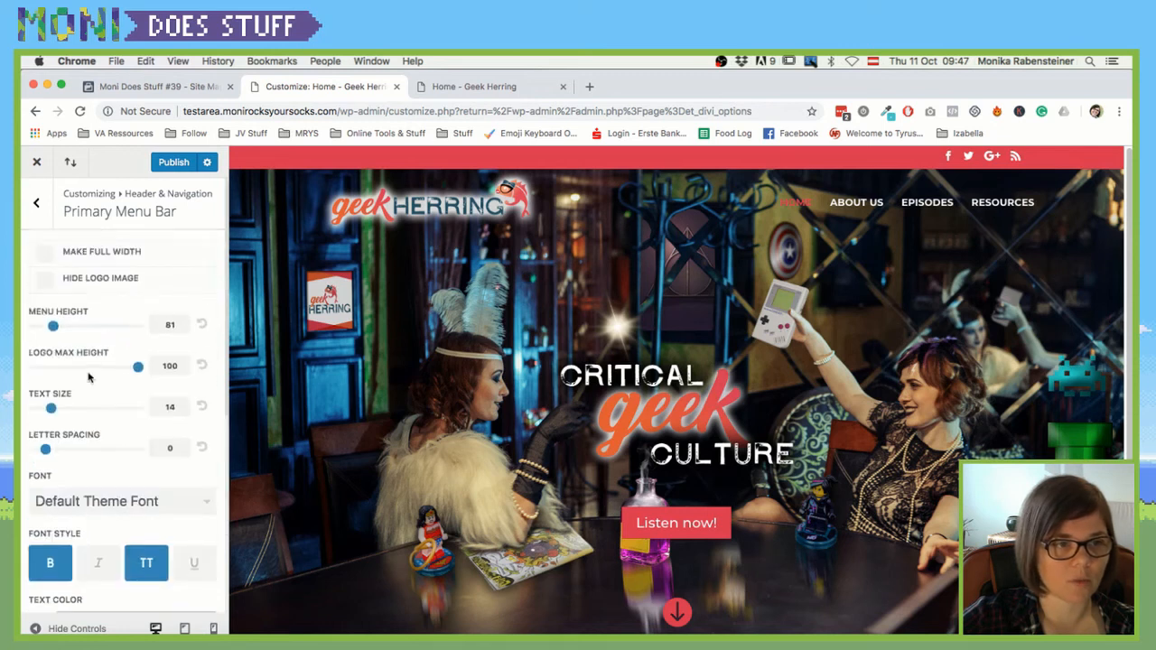
Set the primary menu's logo max height to 97 and publish the customizer changes, closing the customizer
left_click_drag(140, 366, 134, 368)
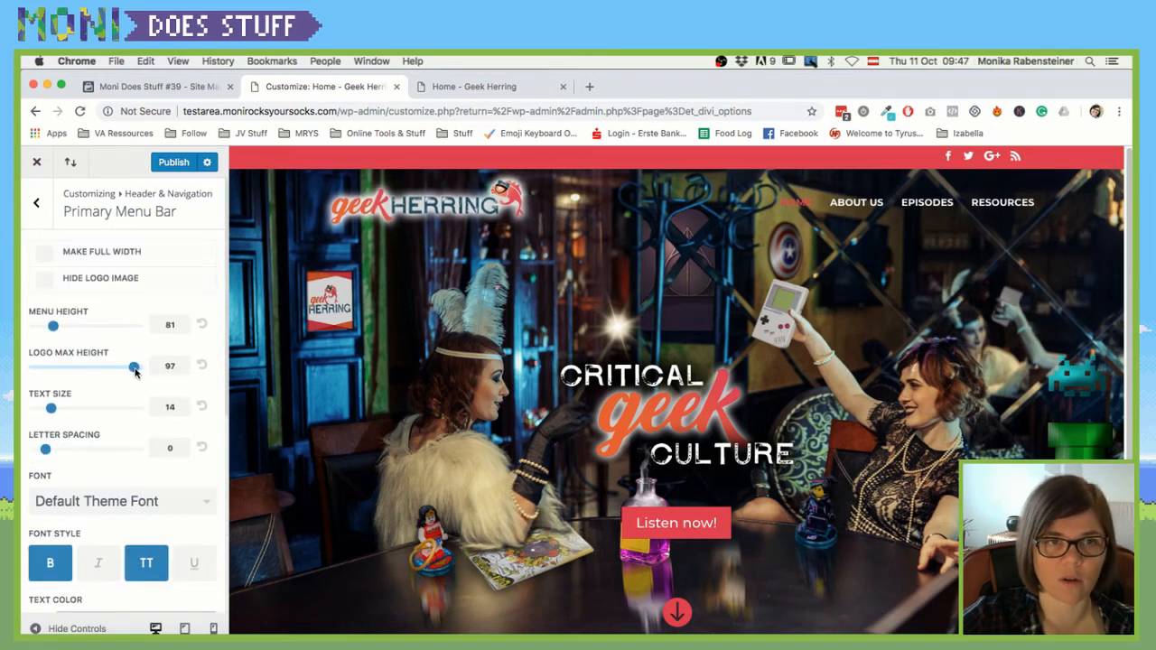
left_click(170, 166)
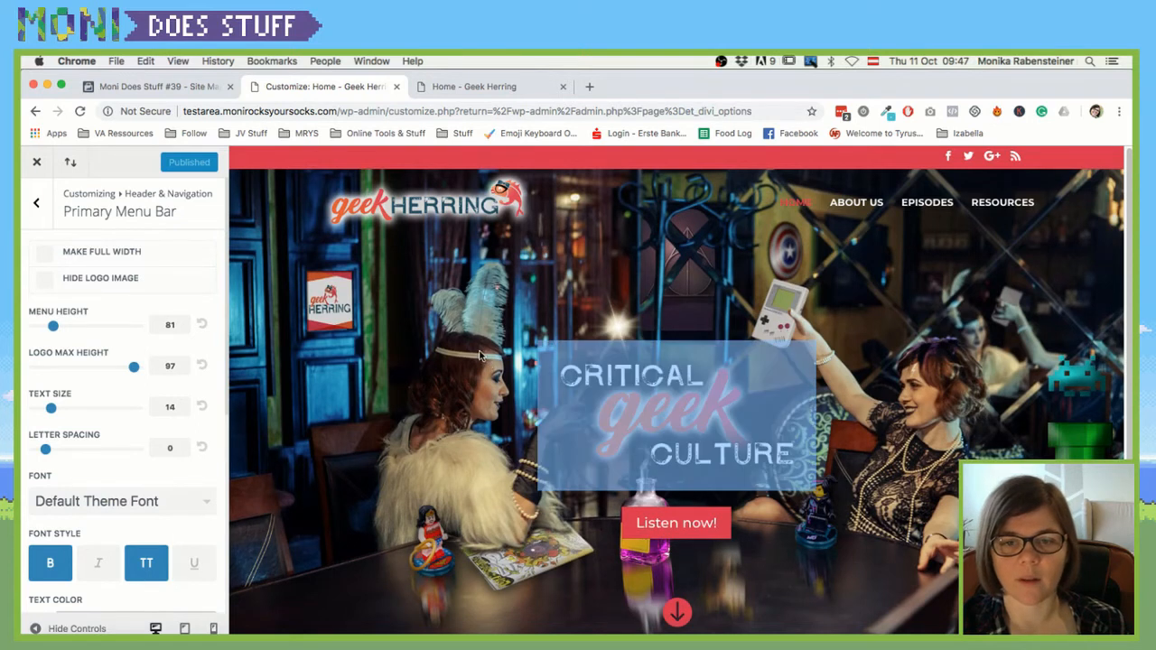
left_click(37, 164)
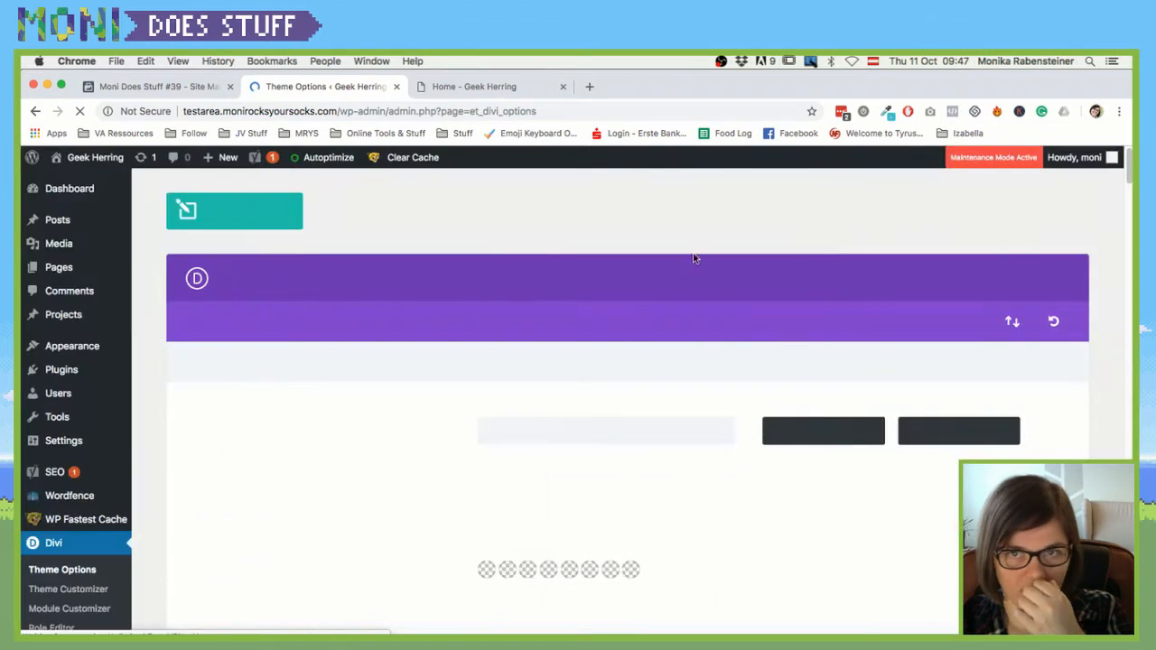
Open the Home page for editing and check the homepage wireframe in the site mapping video
mouse_move(60, 267)
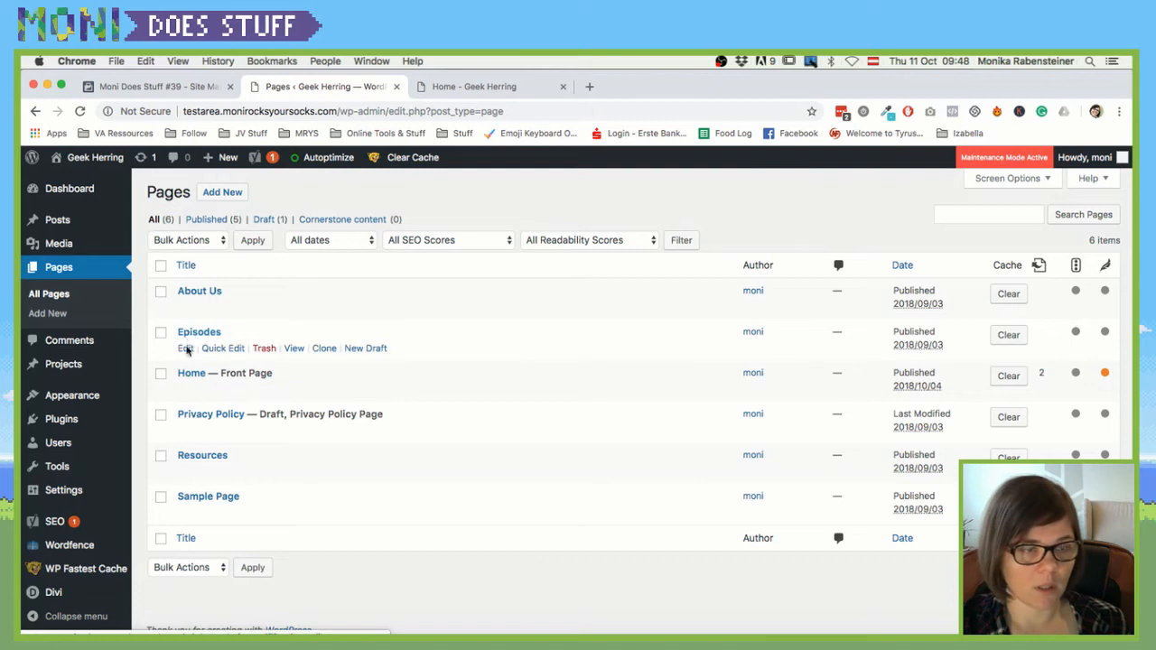
left_click(186, 391)
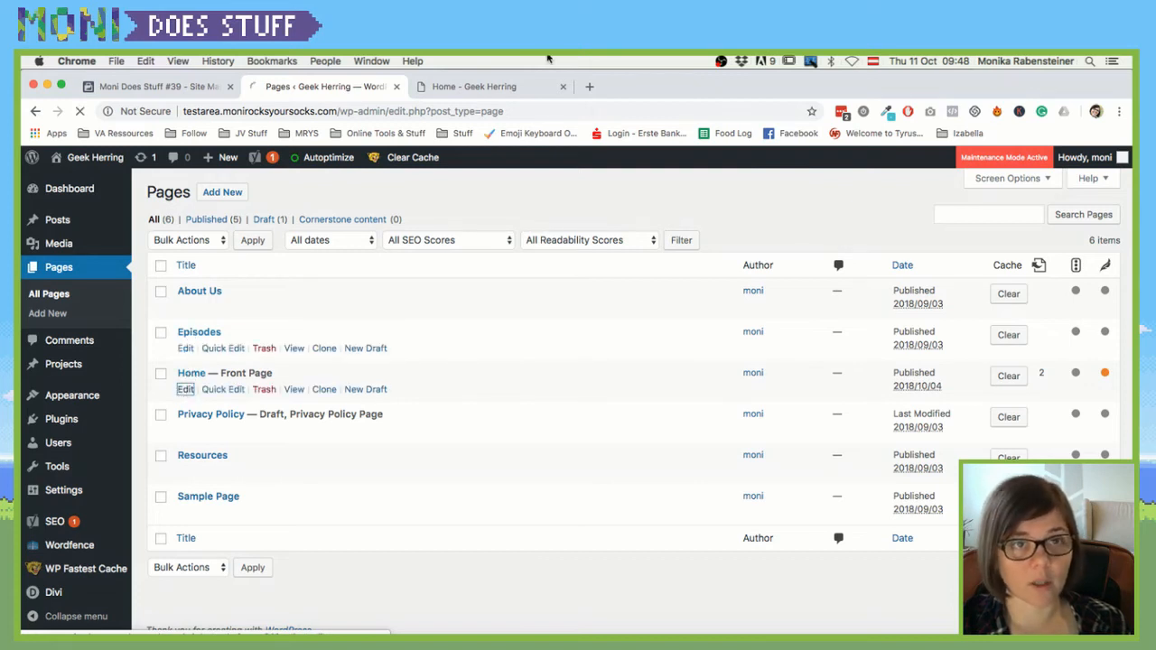
left_click(160, 86)
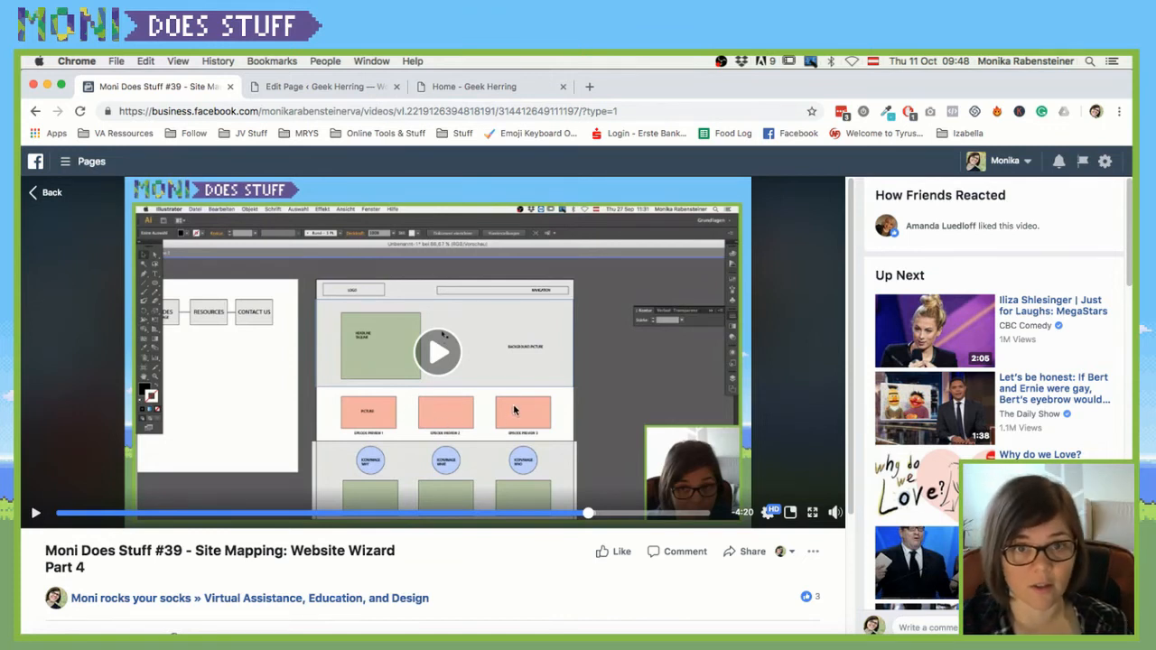
left_click(321, 87)
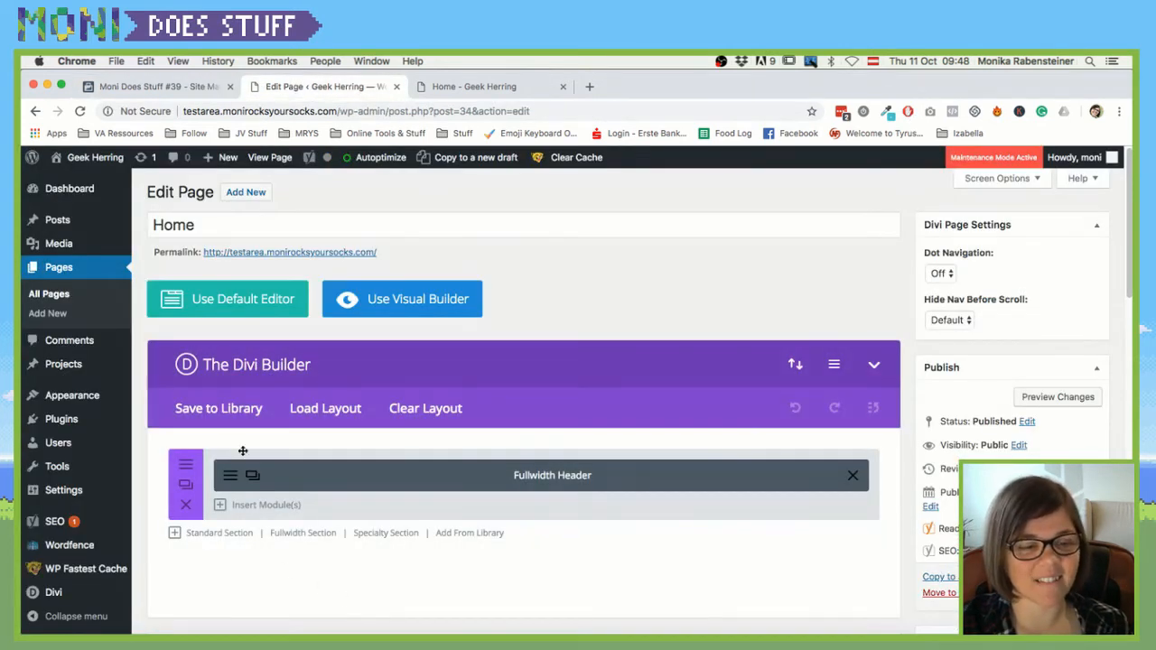
Reload the live Home page and examine the header, the fixed menu while scrolling, and the footer logo
left_click(488, 86)
scroll(620, 420, "down", 3)
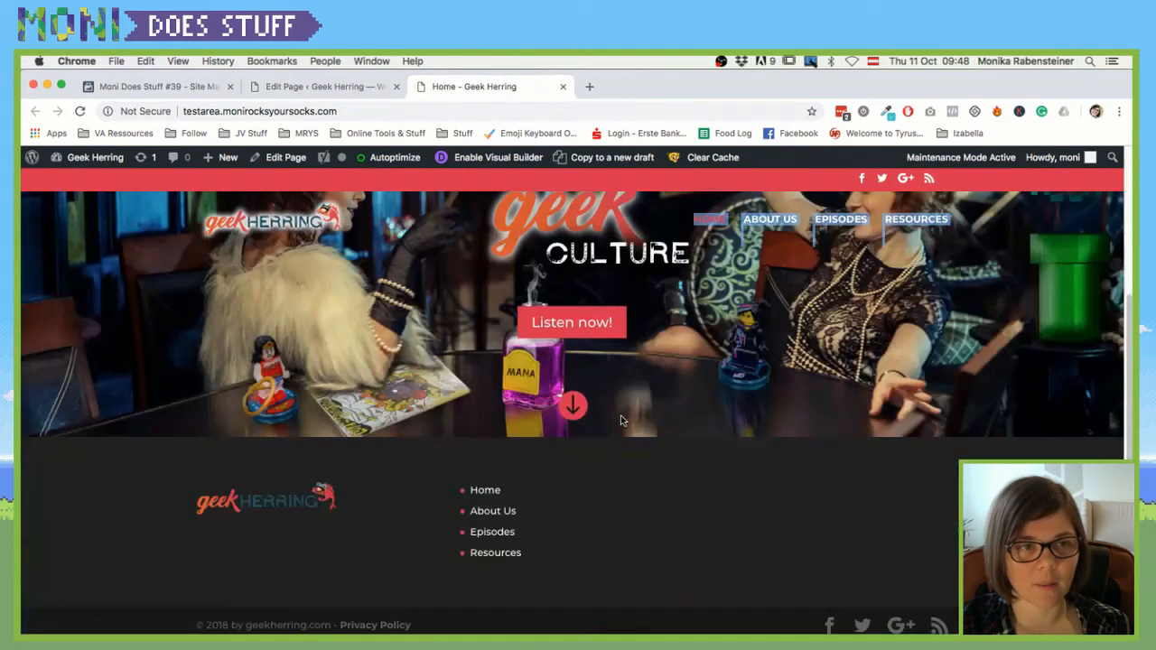
key("super+r")
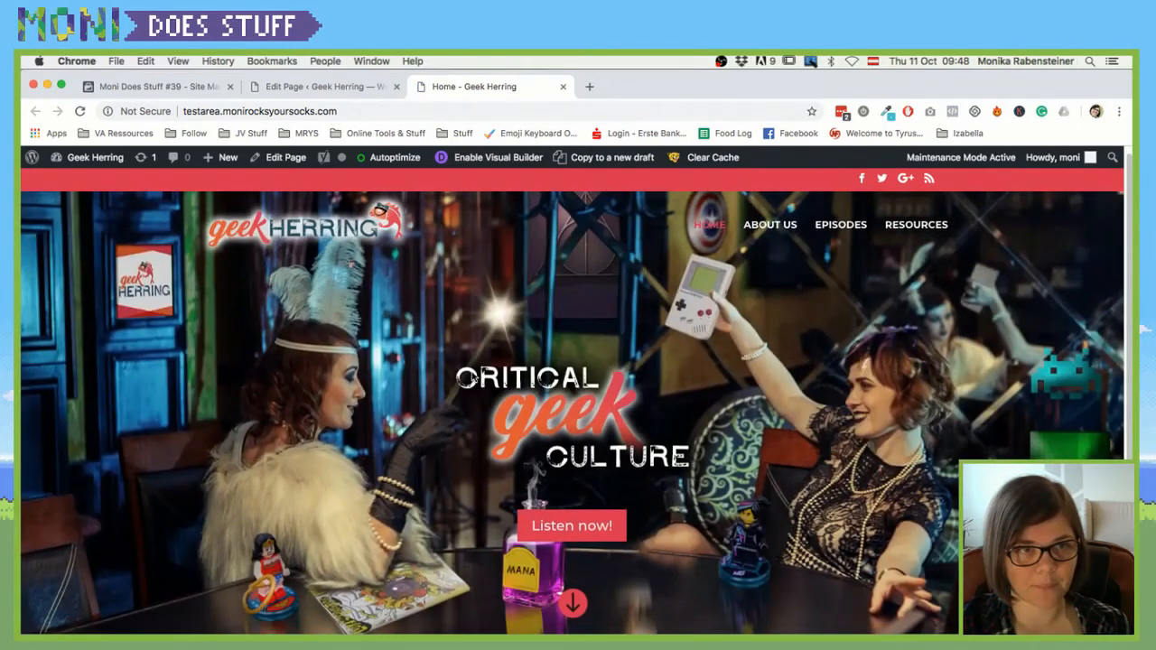
scroll(385, 242, "down", 3)
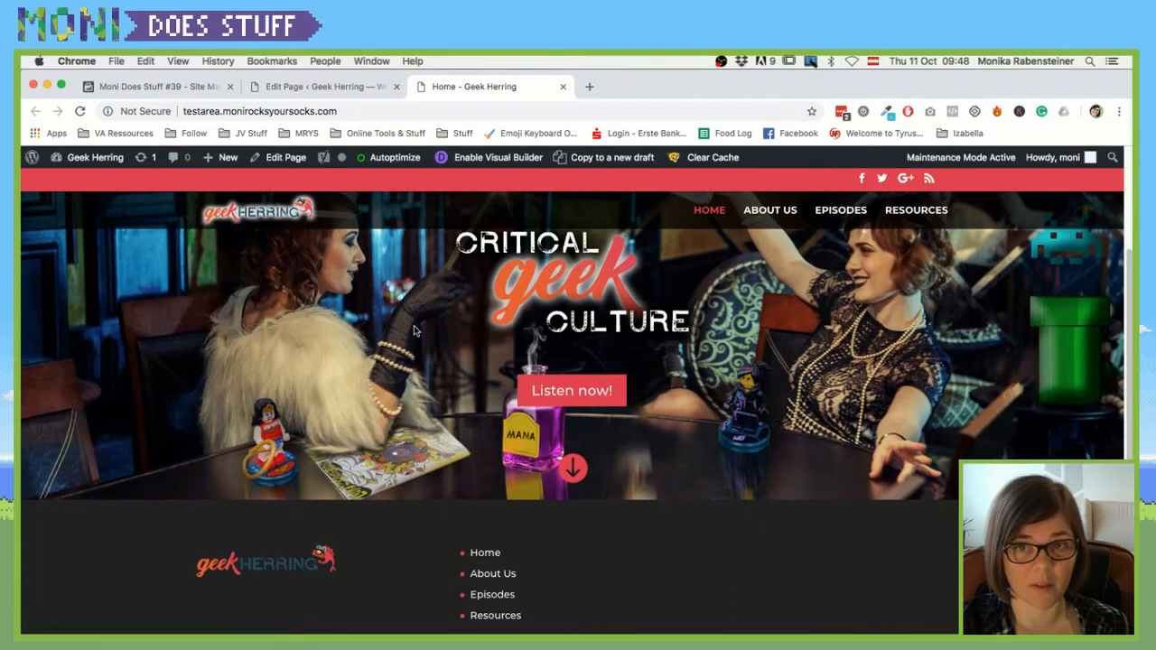
scroll(416, 333, "down", 2)
scroll(416, 333, "up", 5)
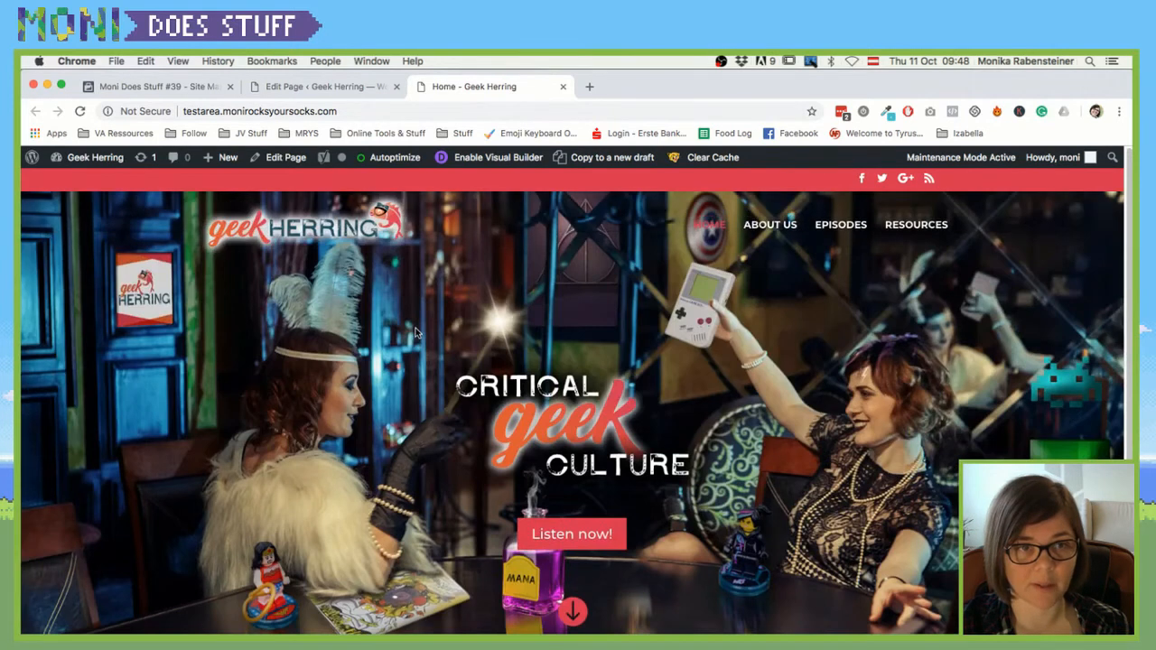
scroll(217, 461, "down", 5)
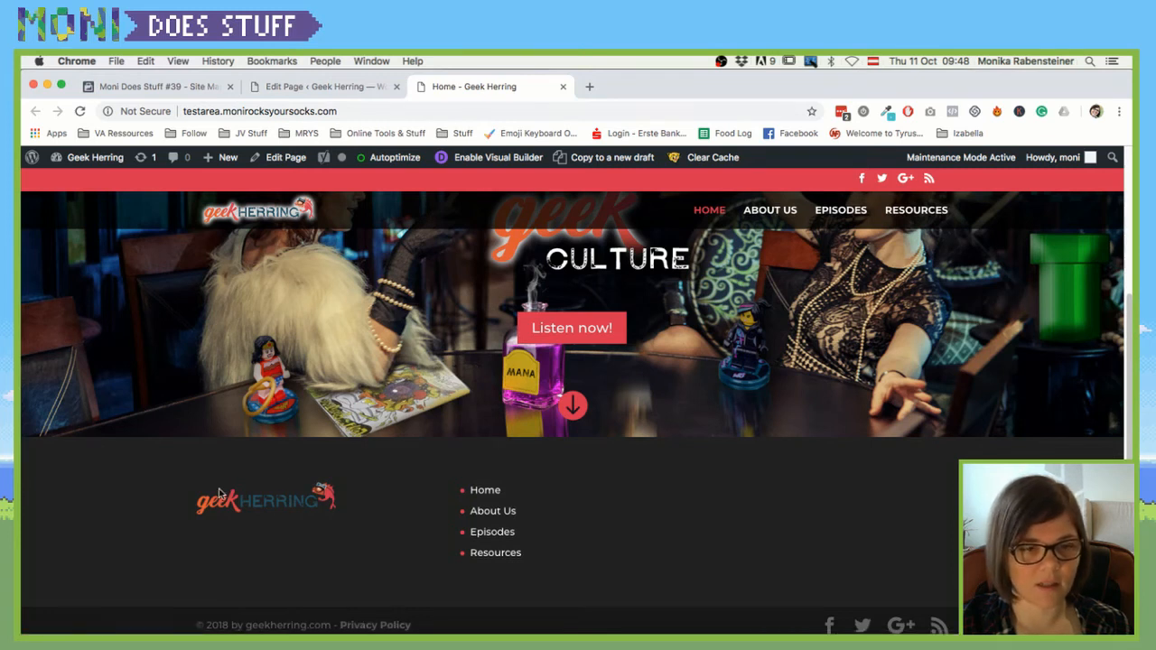
left_click_drag(219, 492, 278, 505)
left_click(376, 488)
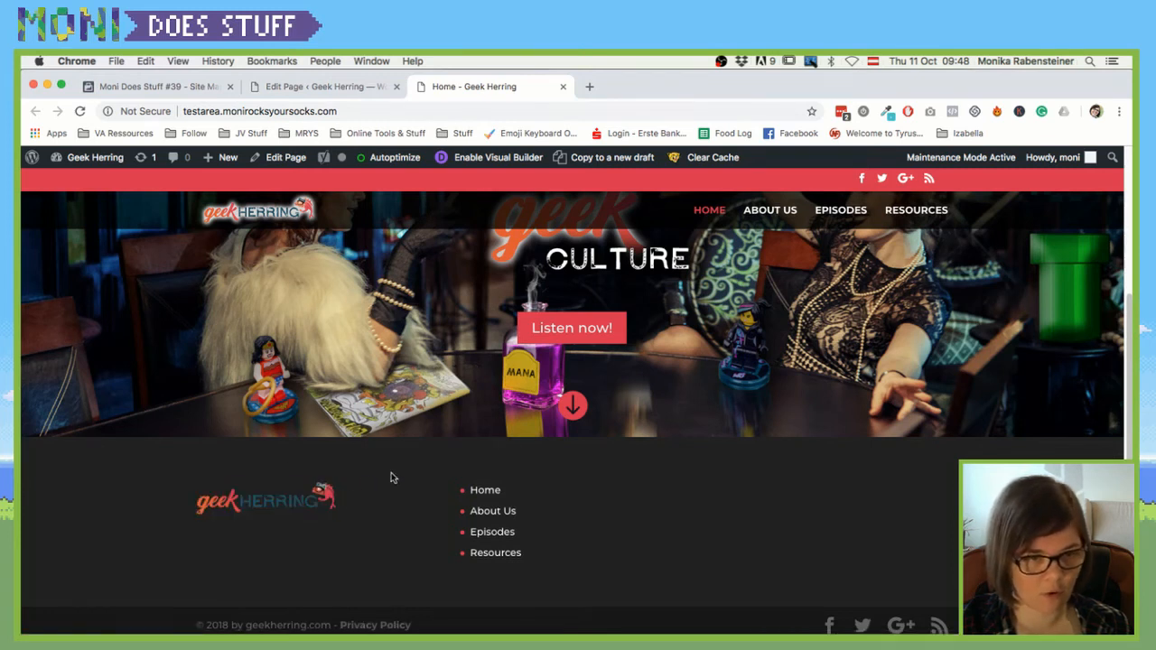
scroll(521, 448, "up", 2)
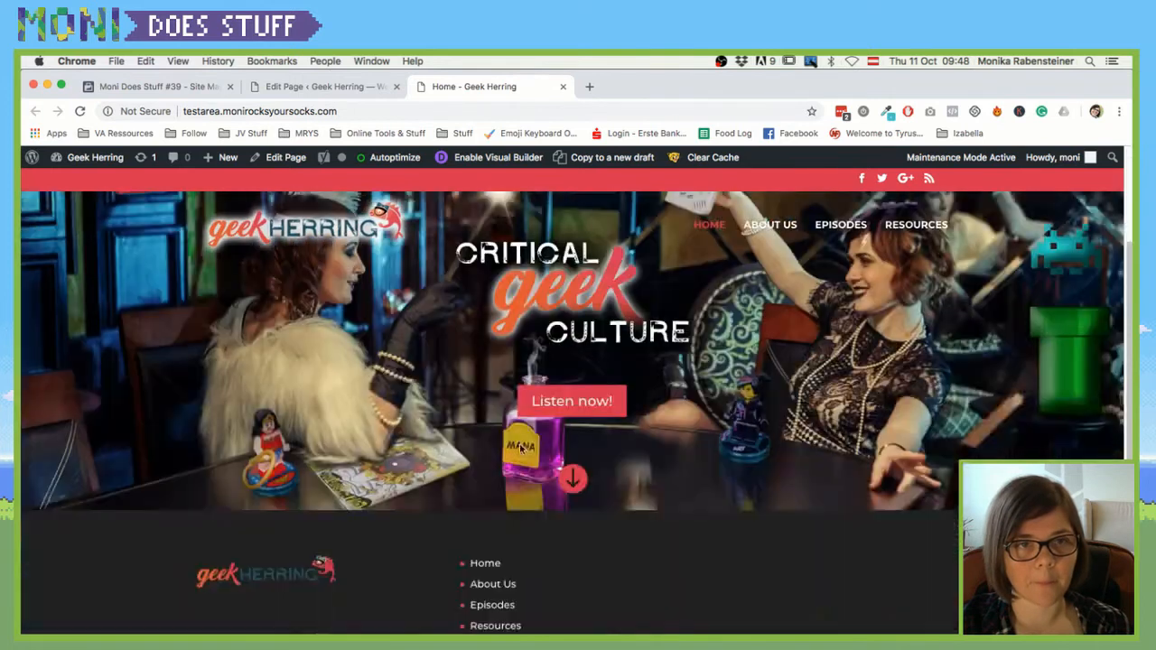
scroll(578, 397, "down", 2)
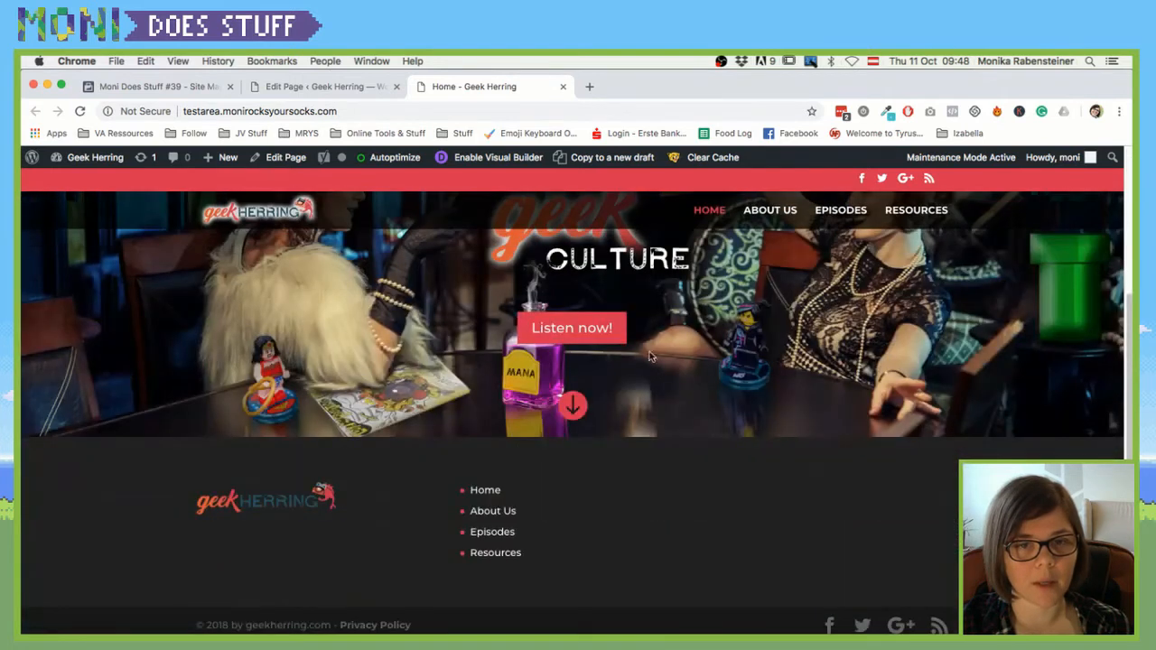
Add a standard section with a single-column row below the Fullwidth Header section of the Home page
left_click(322, 86)
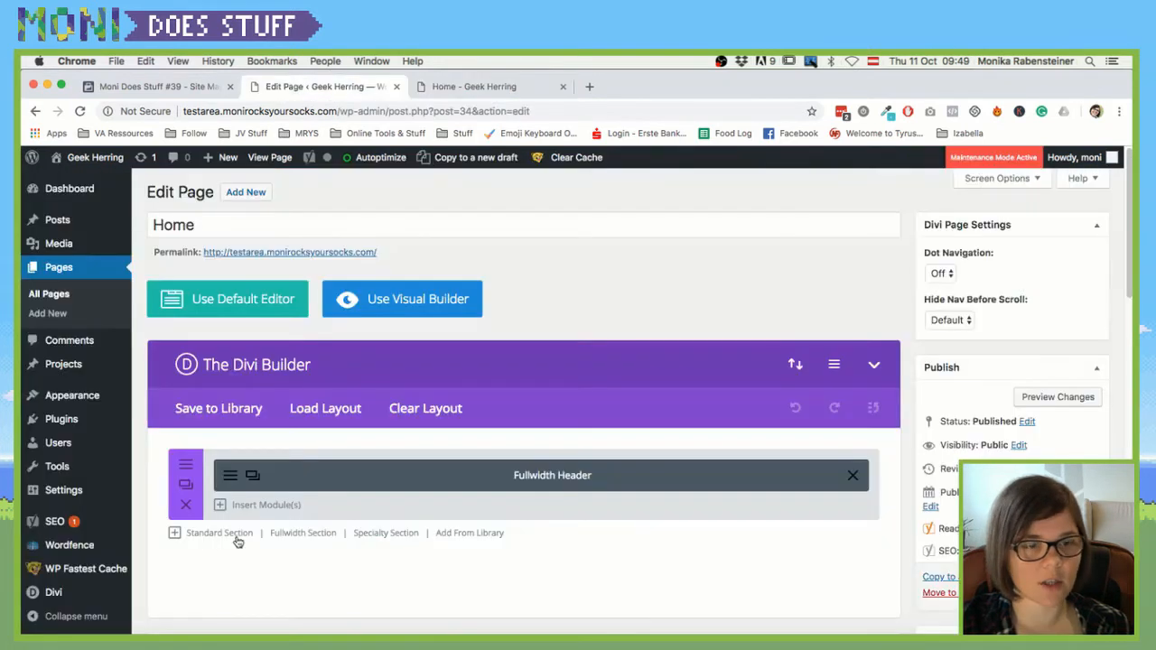
left_click(136, 86)
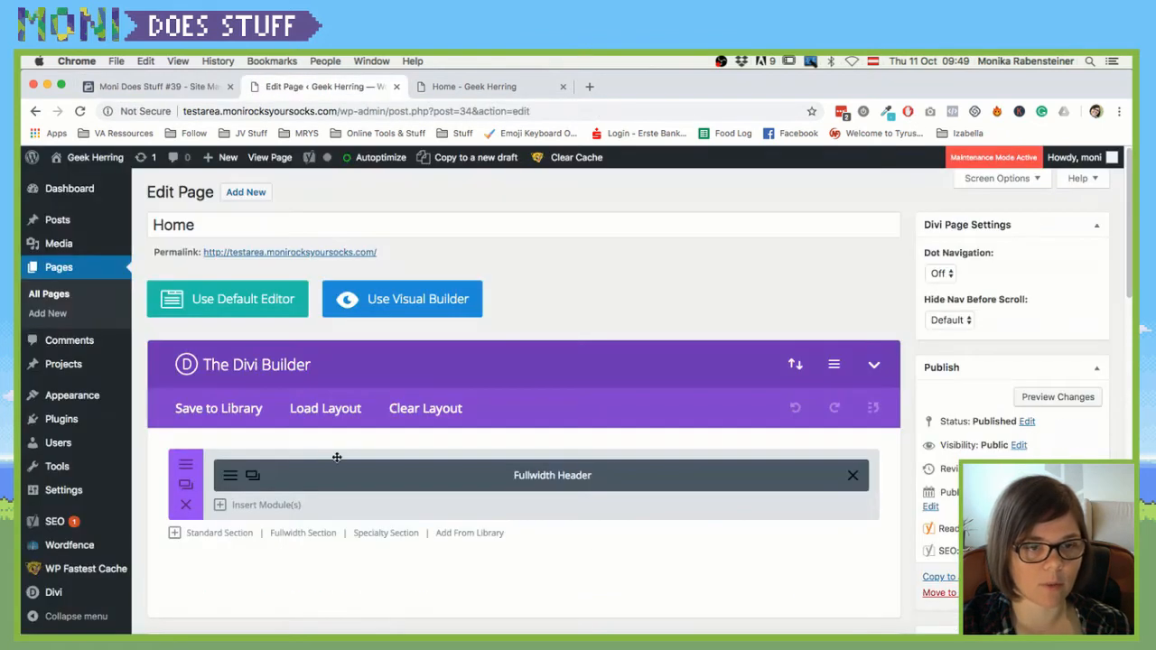
left_click(310, 89)
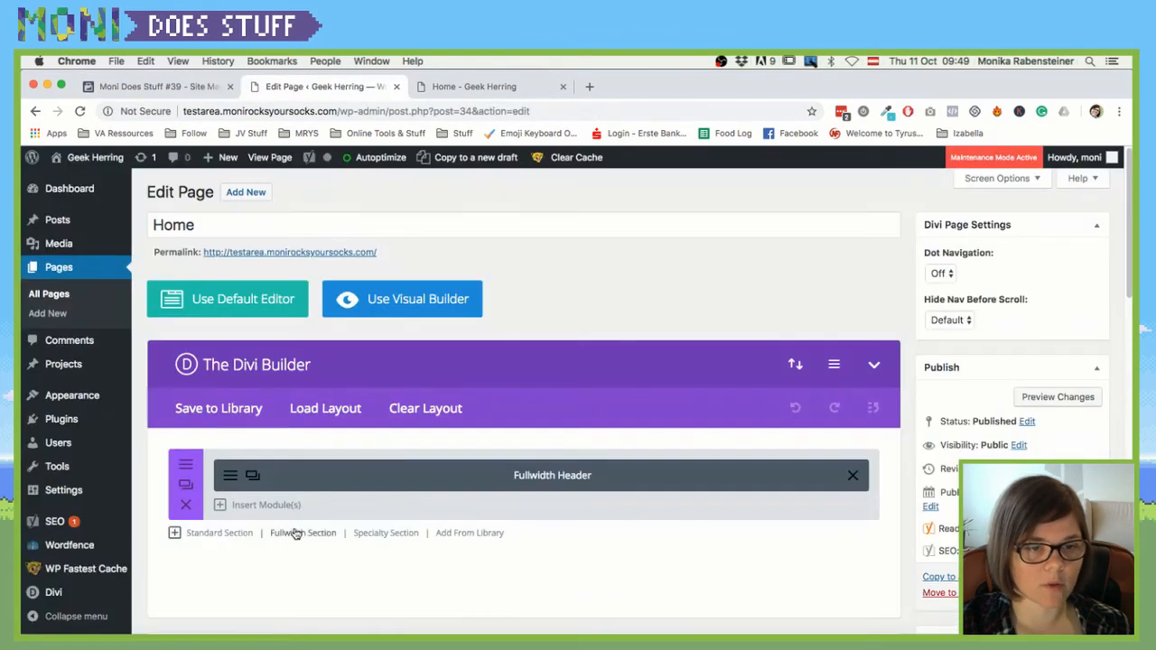
left_click(240, 534)
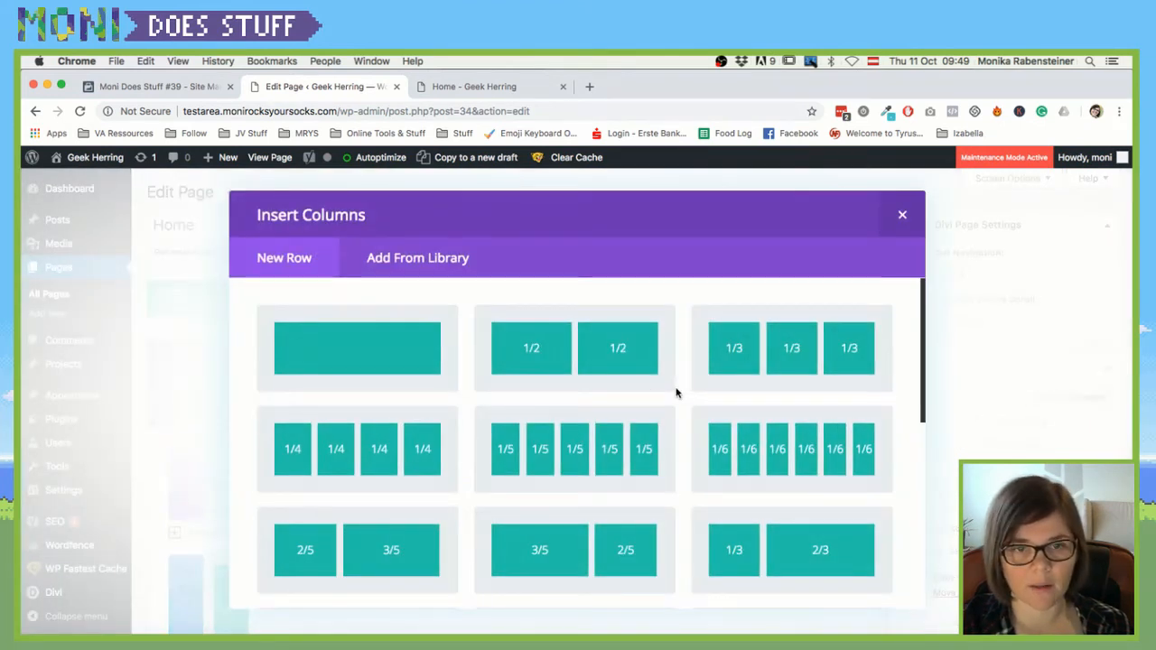
left_click(400, 361)
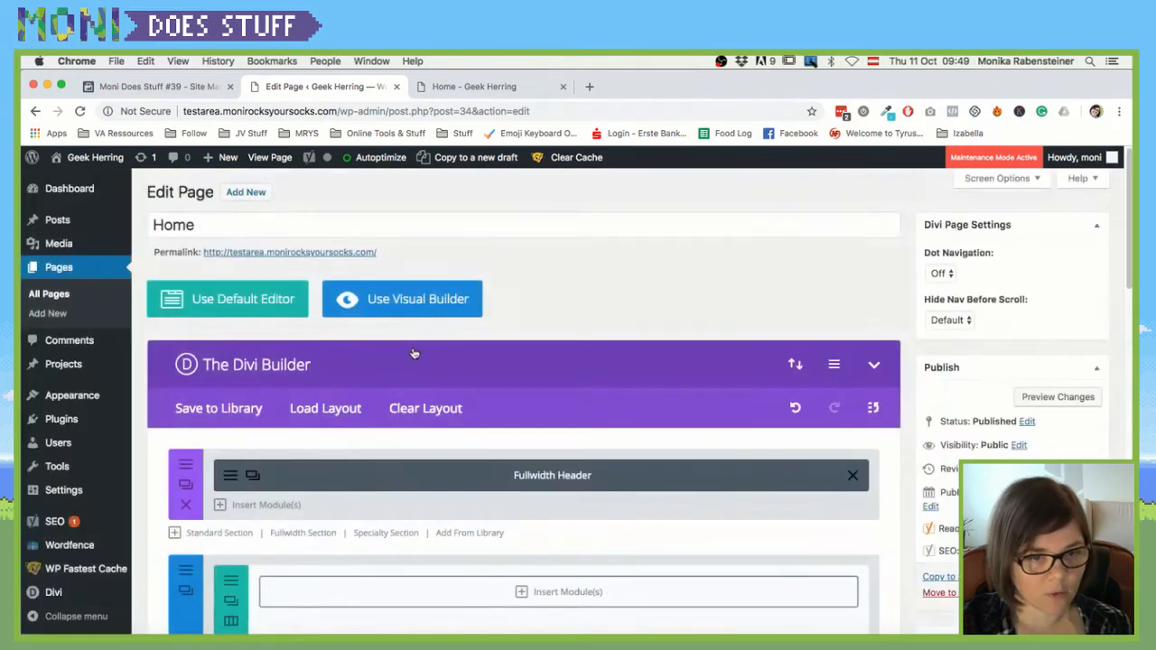
Insert a Blog module into the new row and set its posts number to 3
left_click(602, 506)
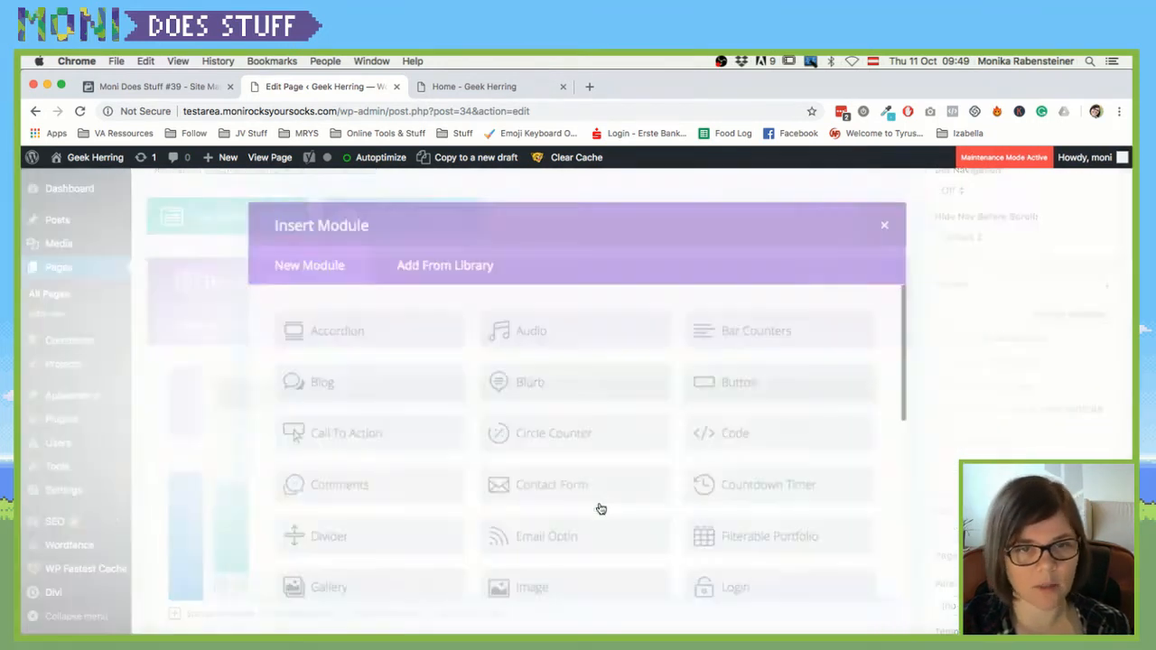
left_click(393, 390)
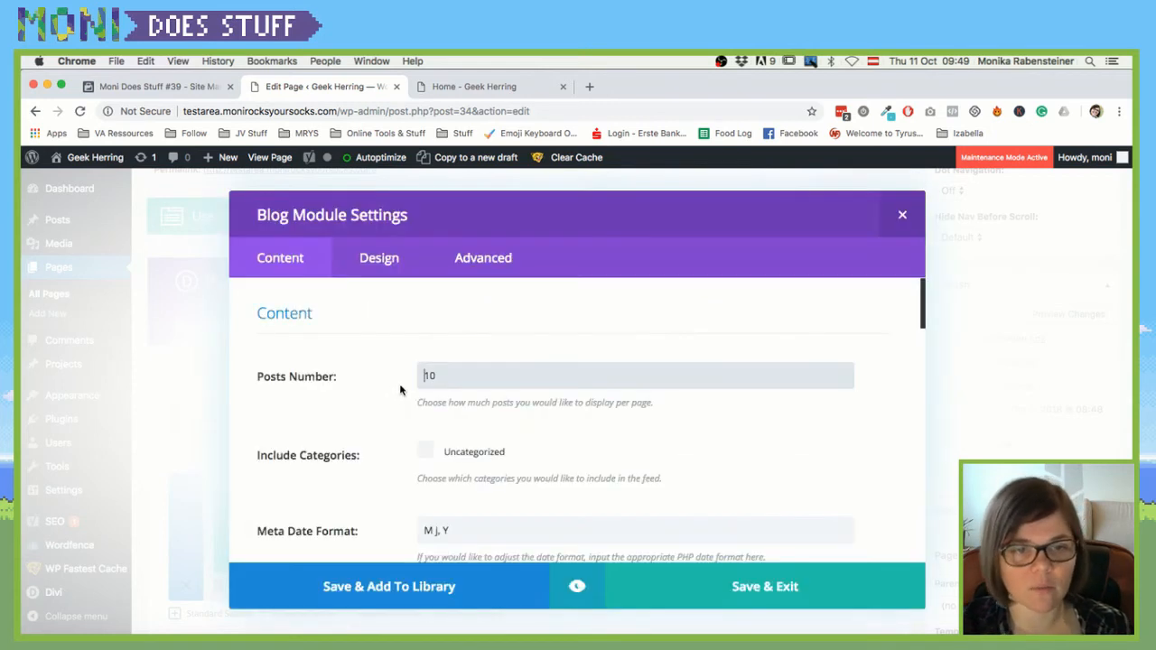
key("super+a")
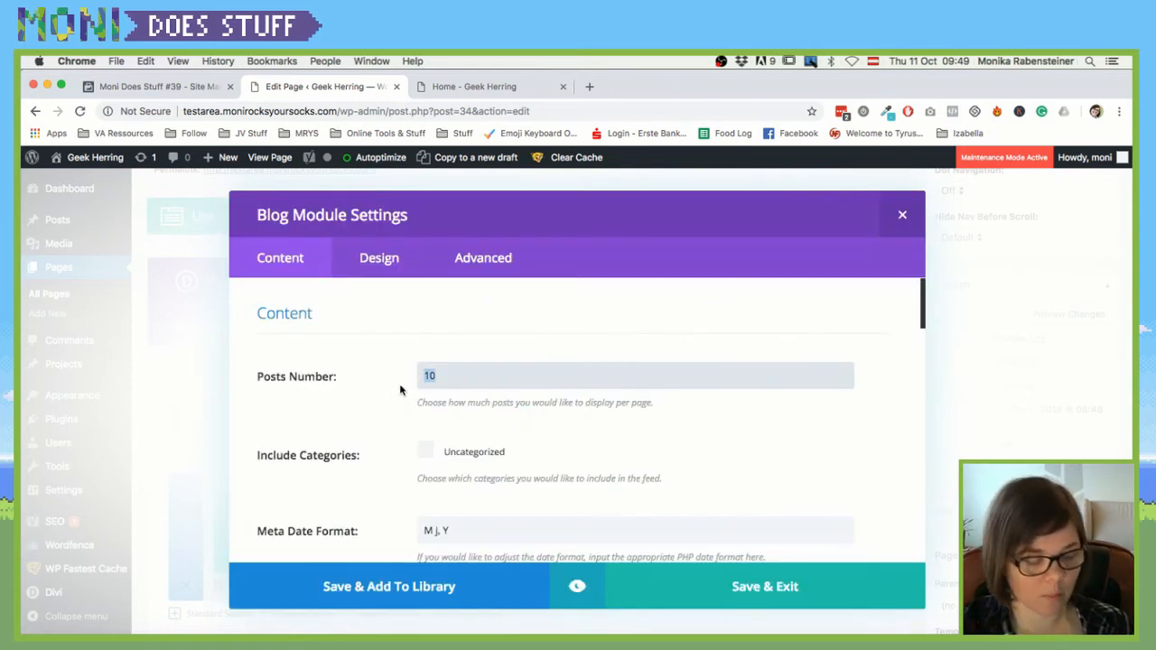
type("3")
Turn on the Blog module's read more button and turn off its author and category links
scroll(370, 395, "down", 5)
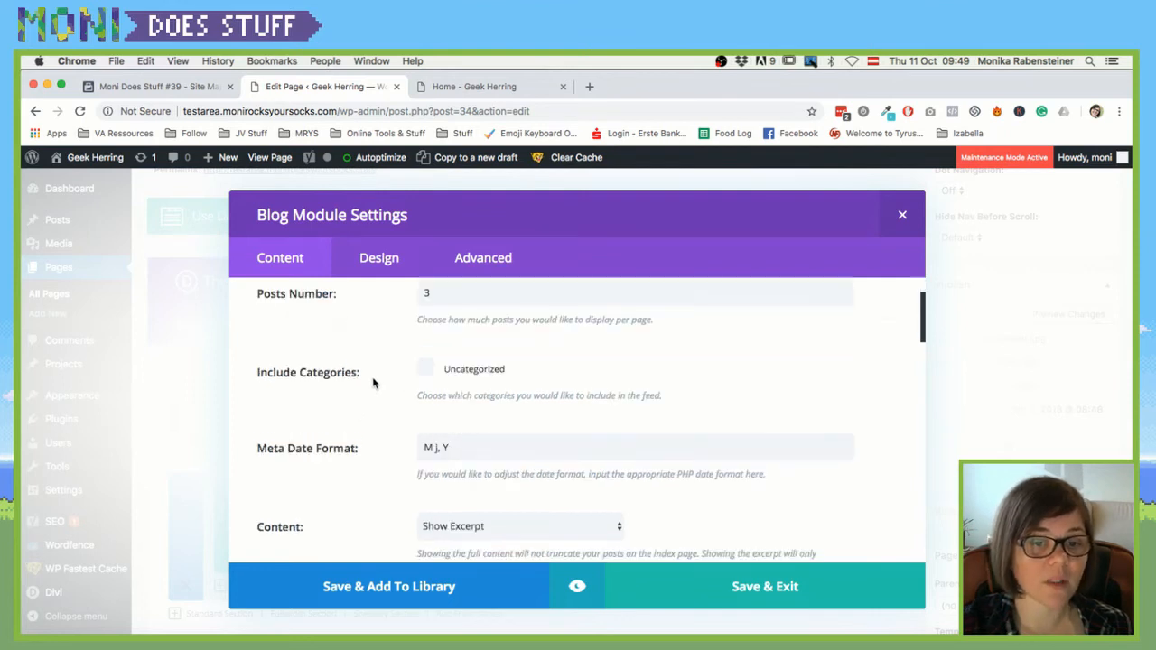
scroll(375, 361, "down", 2)
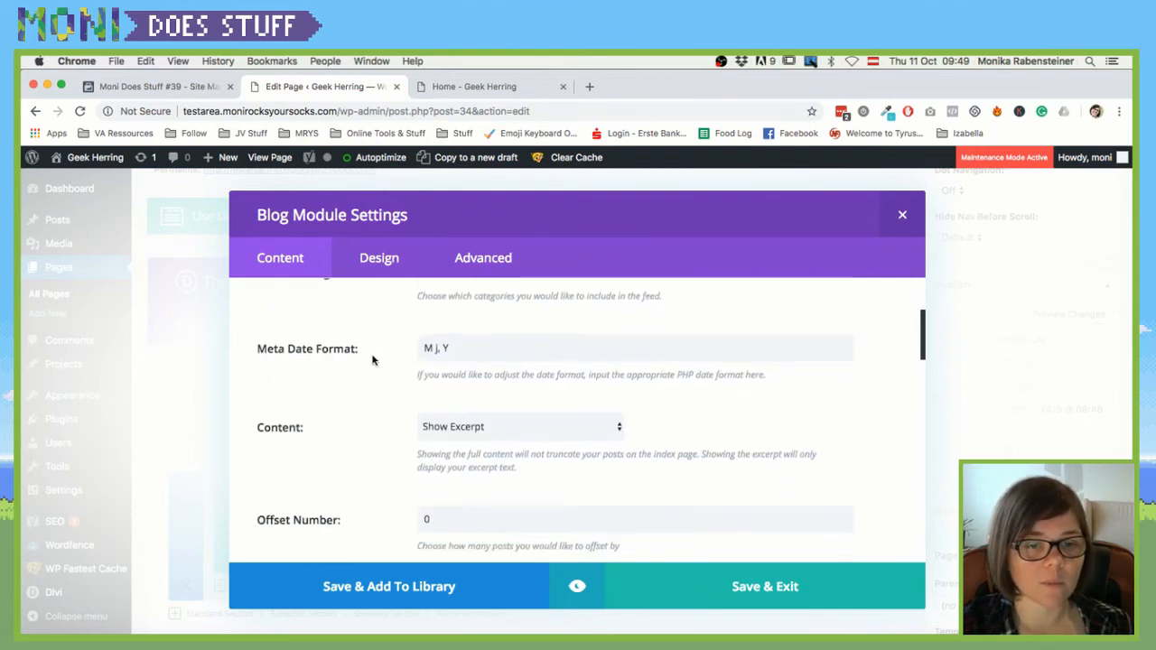
scroll(474, 386, "down", 6)
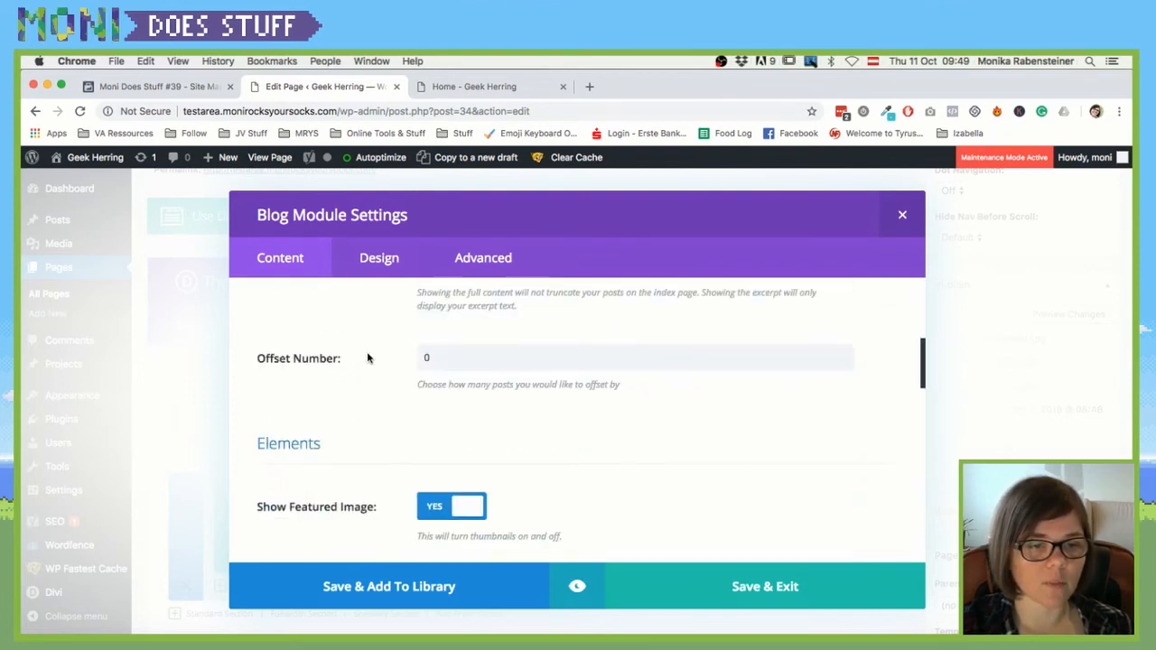
scroll(393, 360, "down", 2)
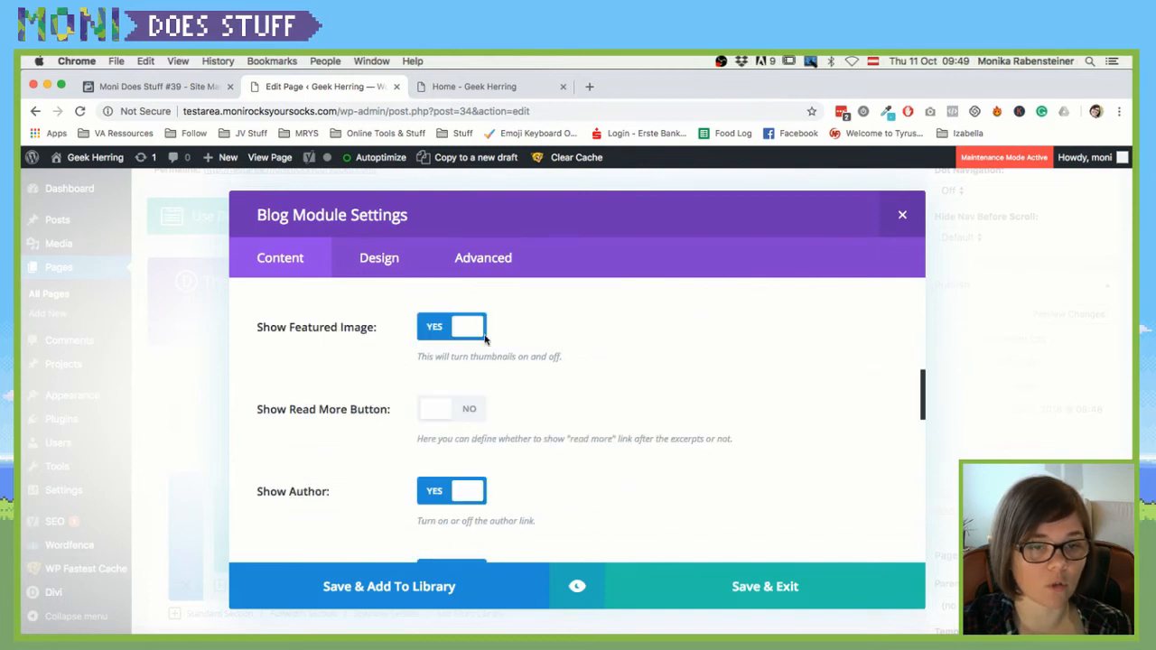
left_click(426, 412)
scroll(317, 406, "down", 2)
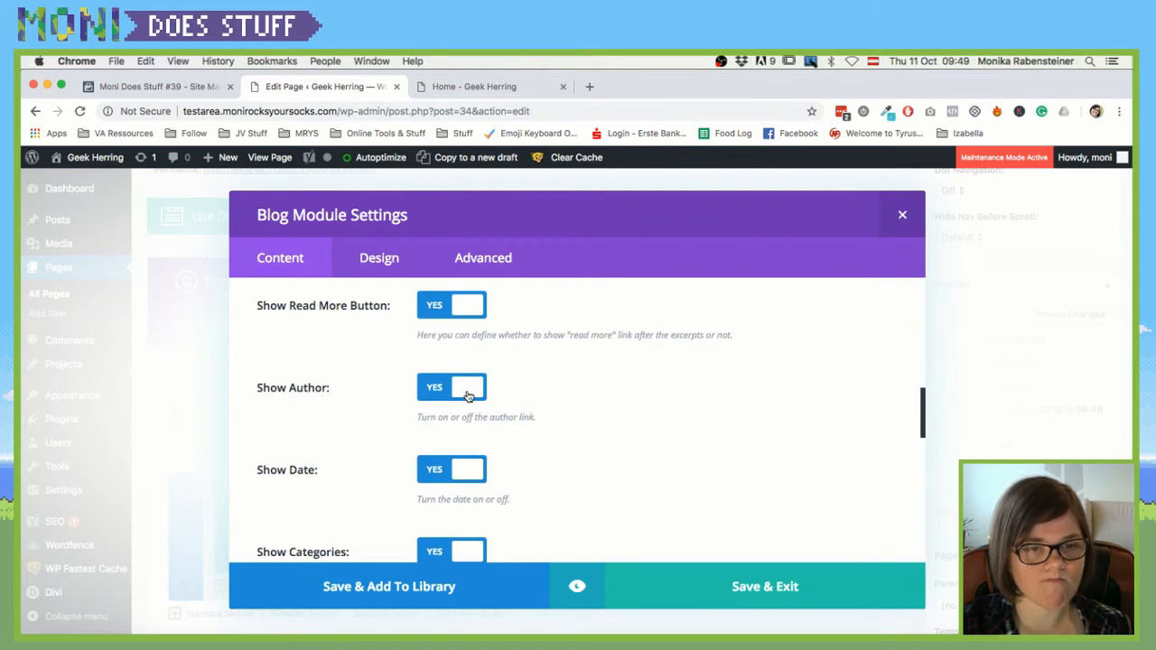
left_click(468, 397)
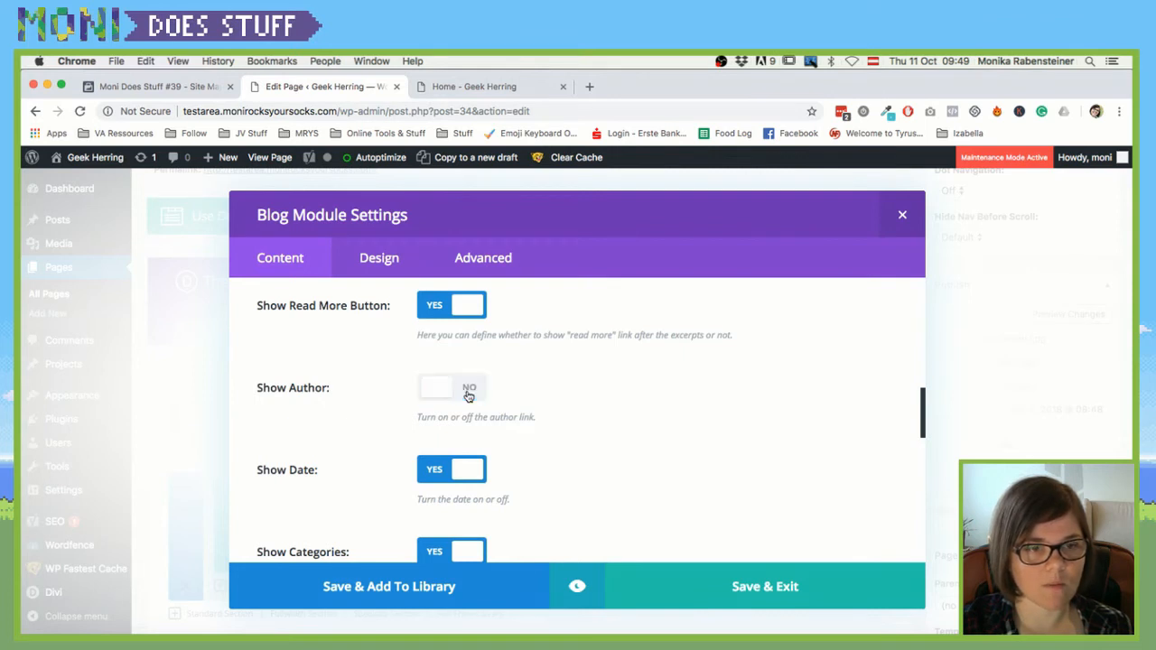
scroll(467, 398, "down", 5)
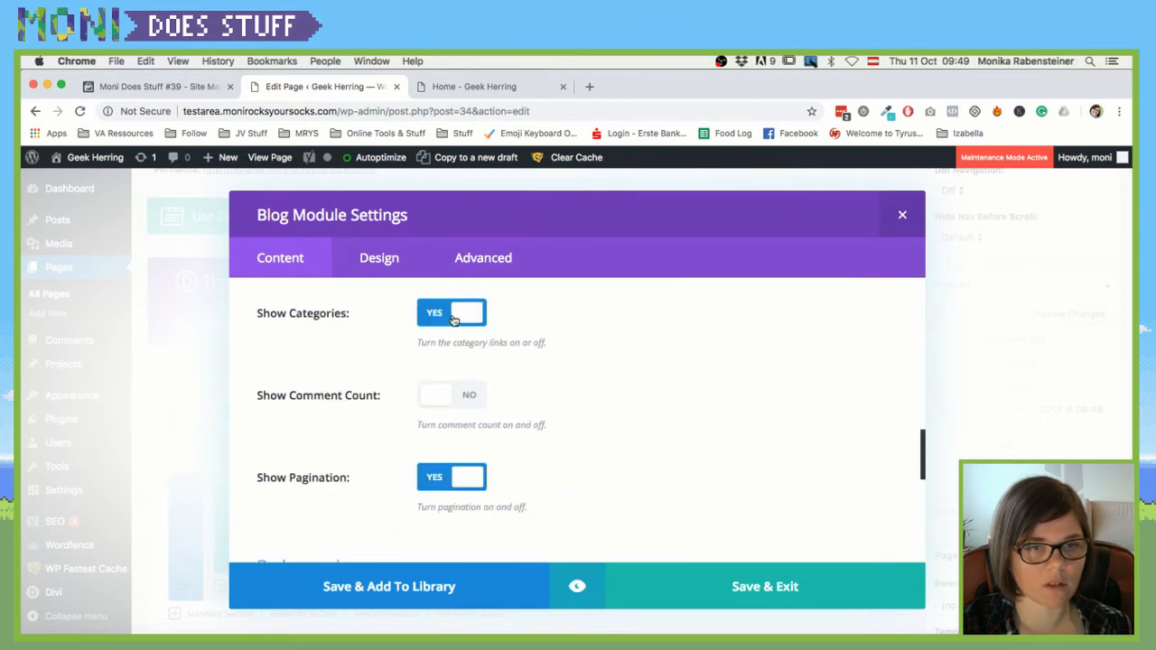
left_click(452, 314)
Change the Blog module's layout to Grid
scroll(409, 413, "down", 2)
scroll(408, 413, "down", 1)
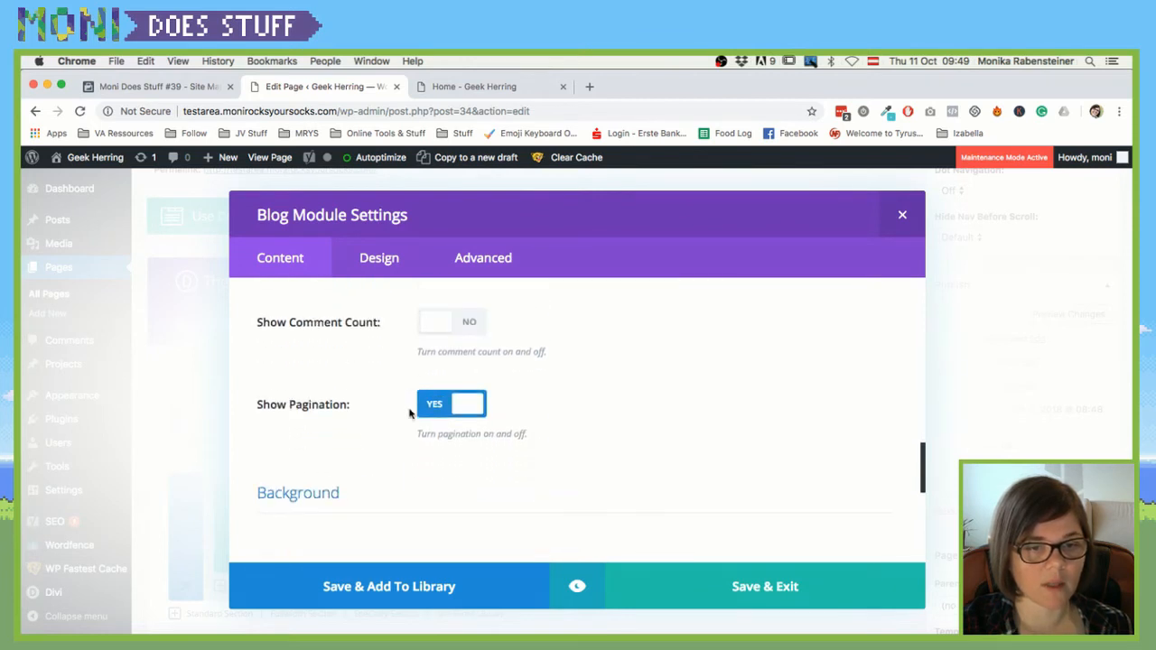
scroll(483, 412, "down", 4)
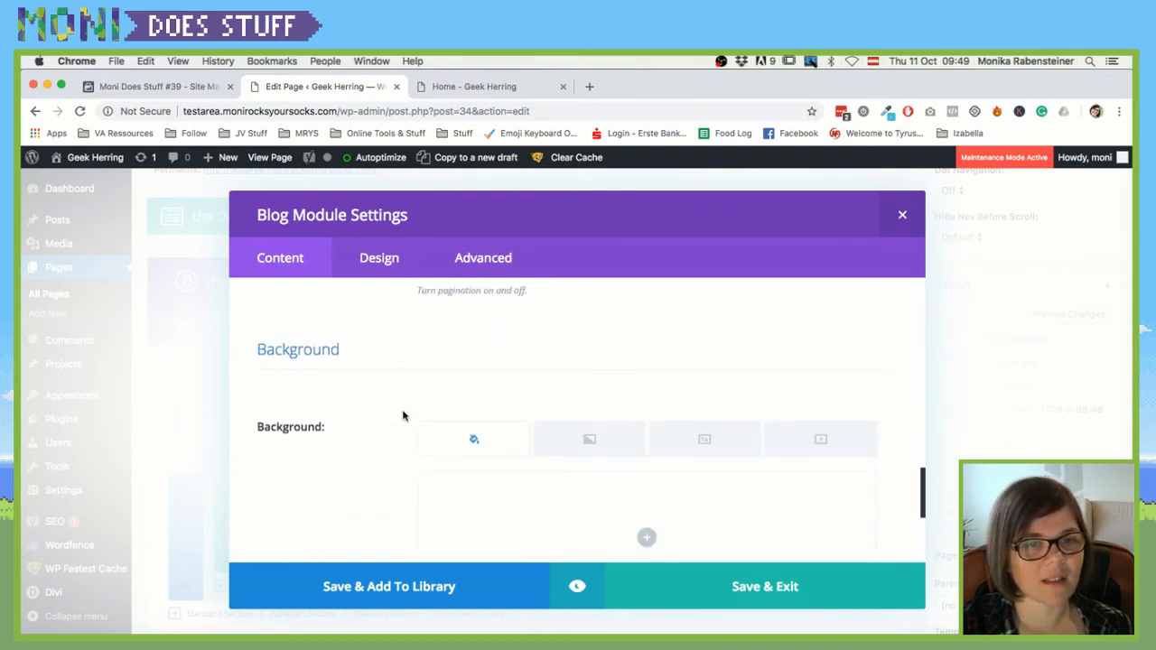
scroll(404, 416, "up", 10)
left_click(375, 259)
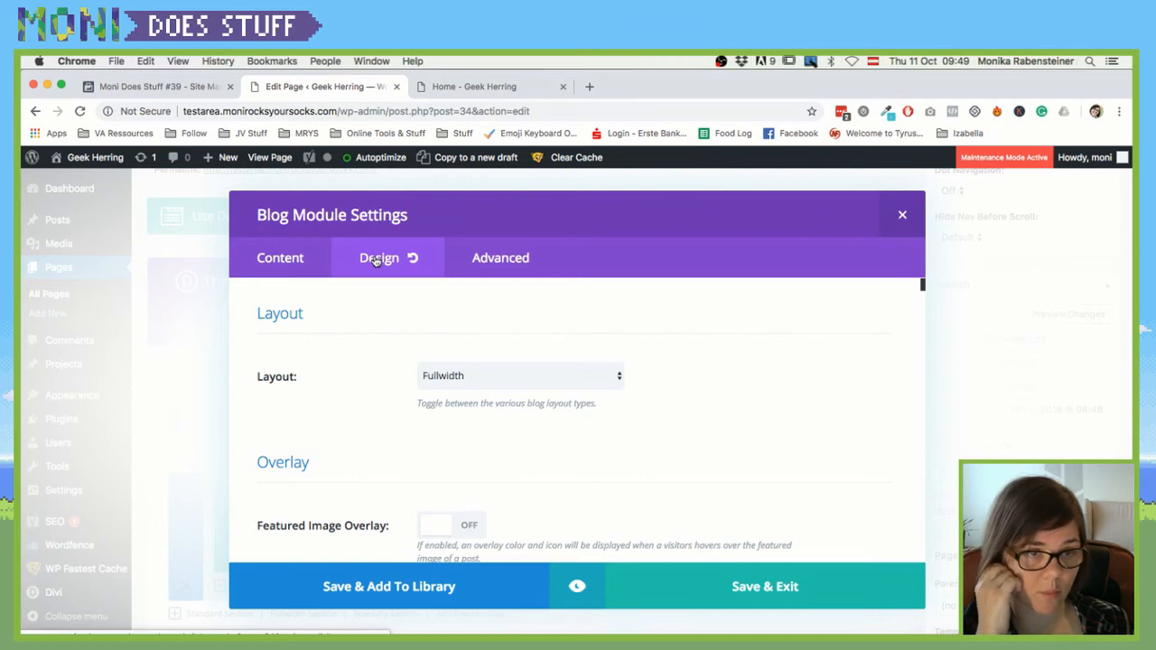
left_click(501, 367)
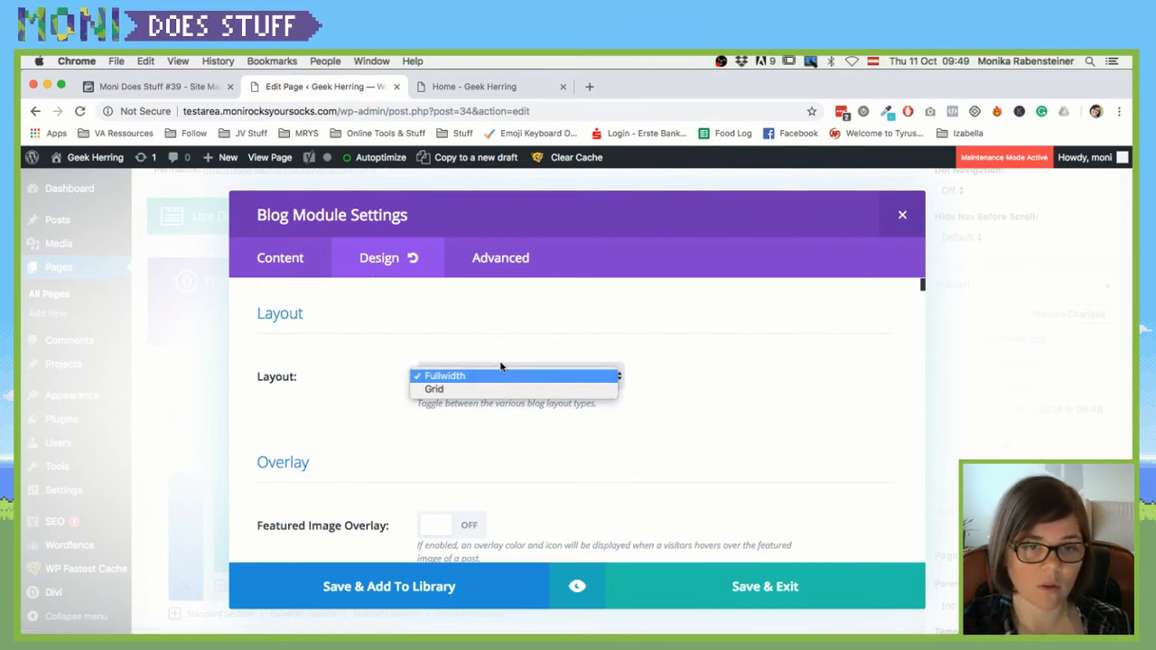
left_click(492, 389)
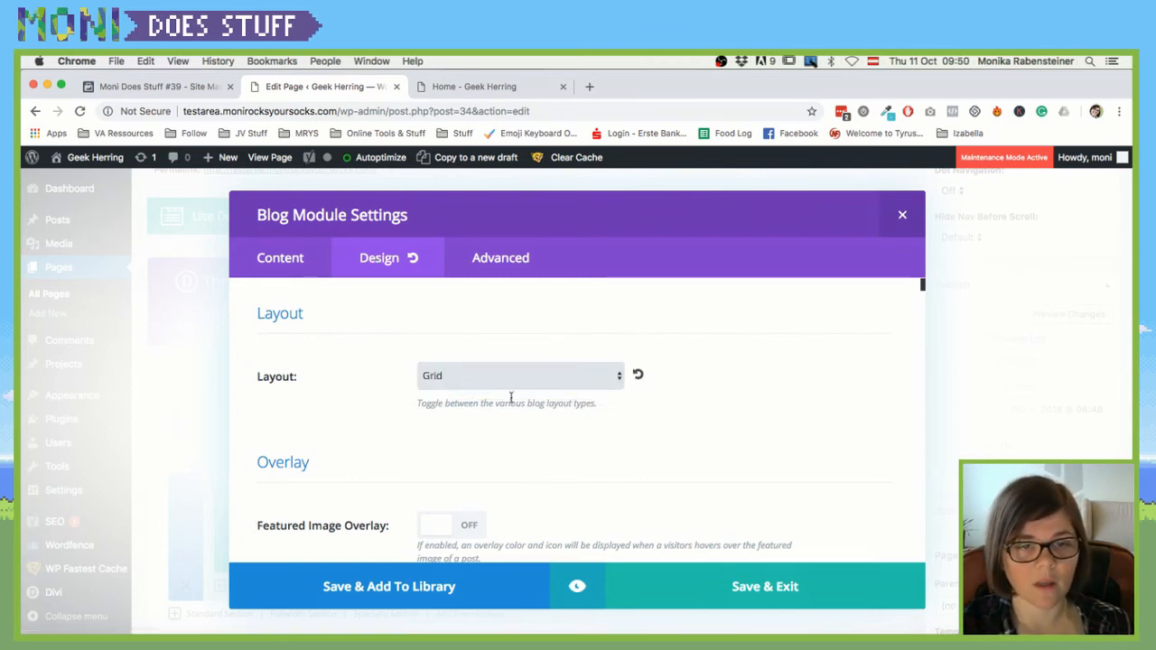
Compare previews of the Blog module in Grid and Fullwidth layouts, and set the layout back to Grid
left_click(567, 583)
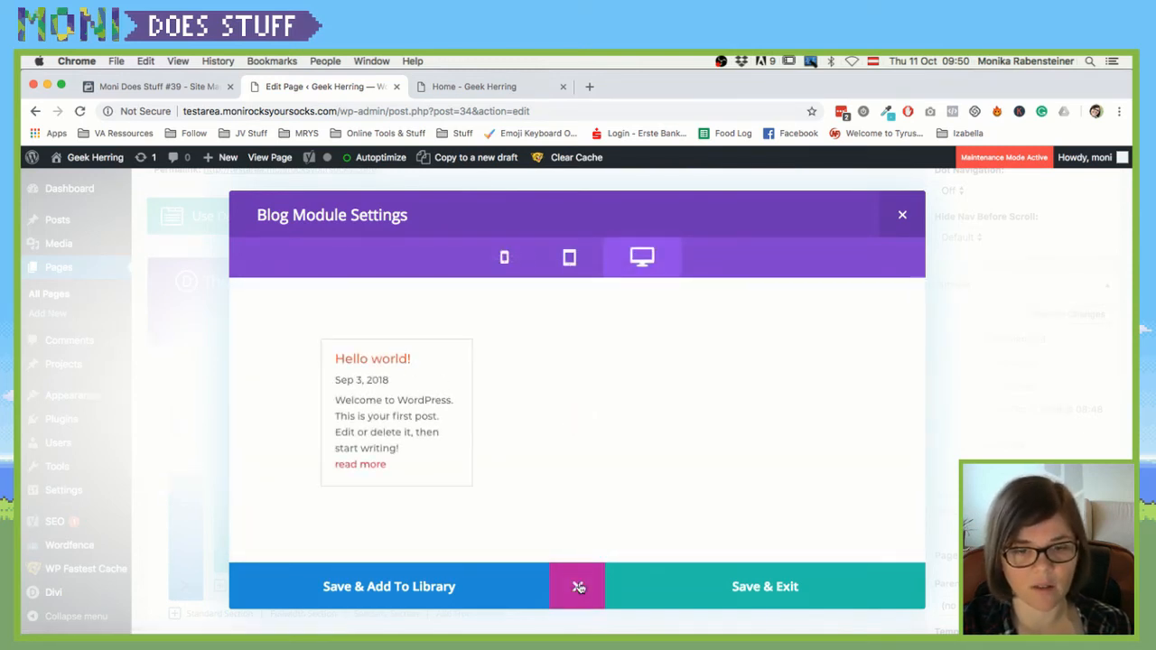
left_click(579, 588)
left_click(501, 376)
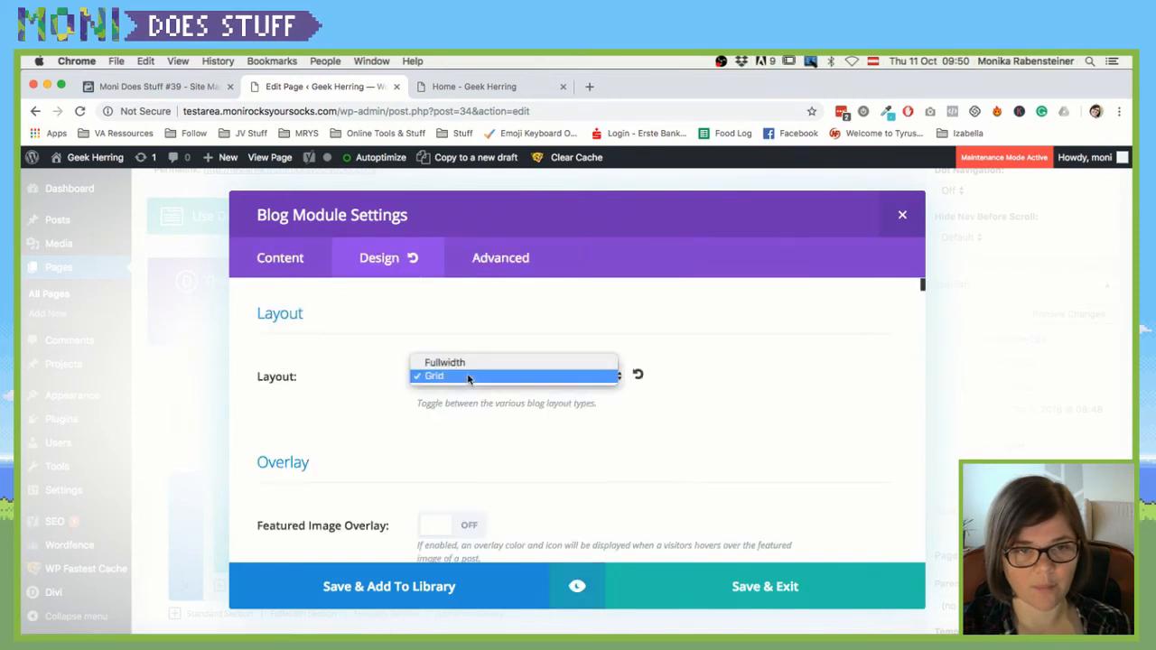
left_click(499, 362)
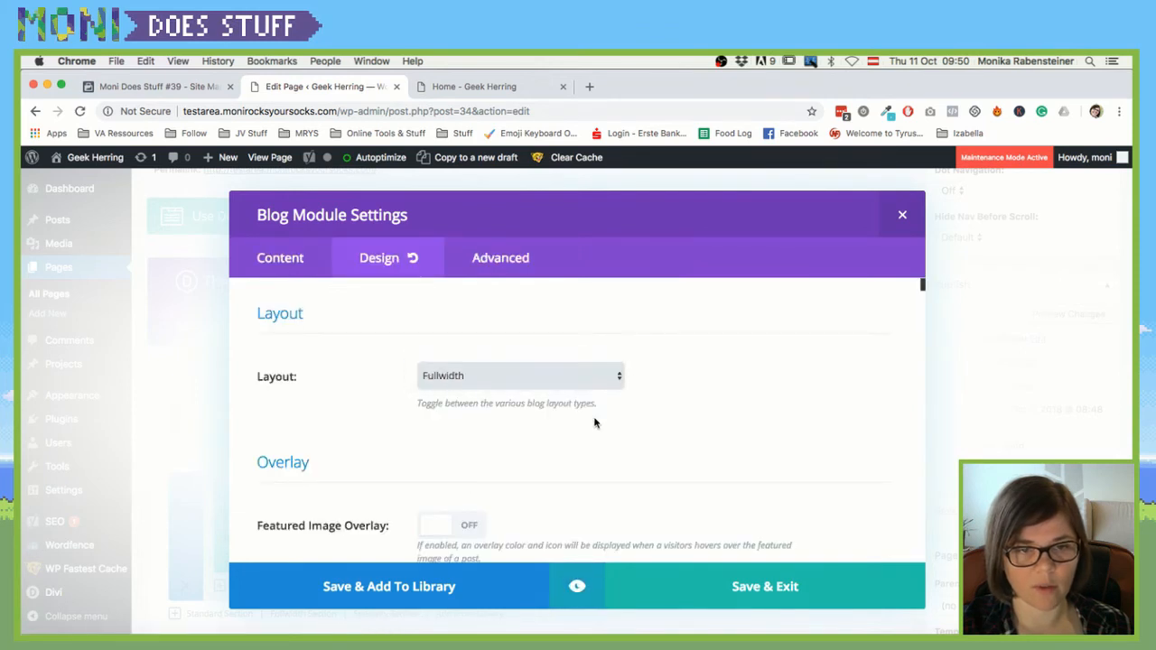
left_click(578, 587)
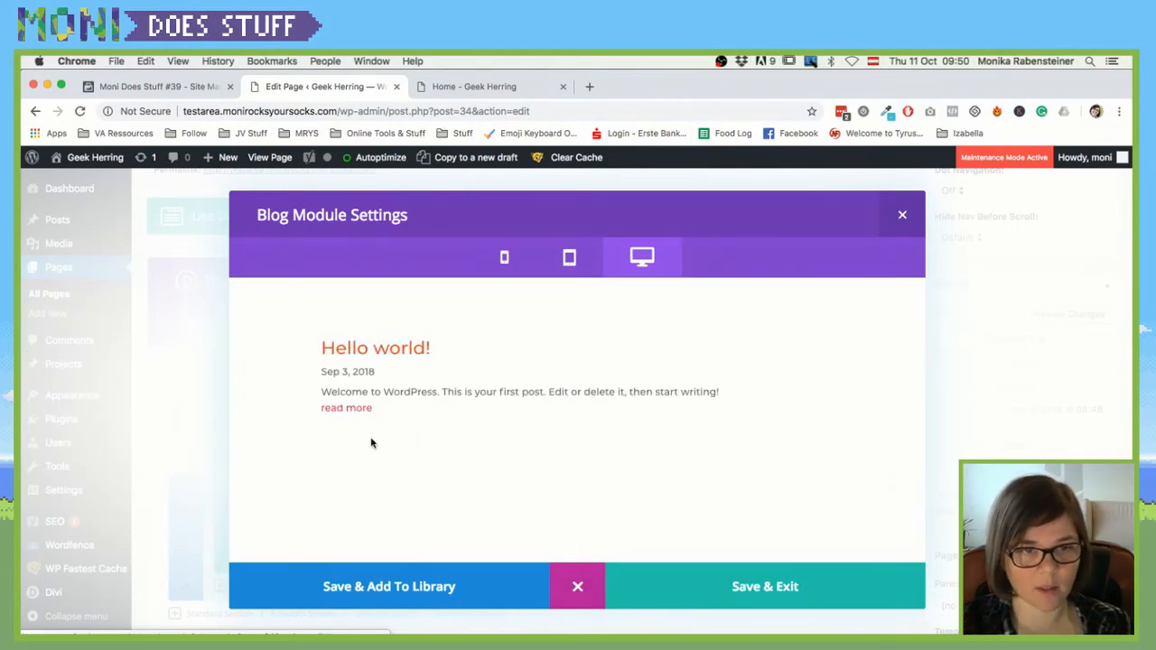
left_click(571, 583)
left_click(506, 382)
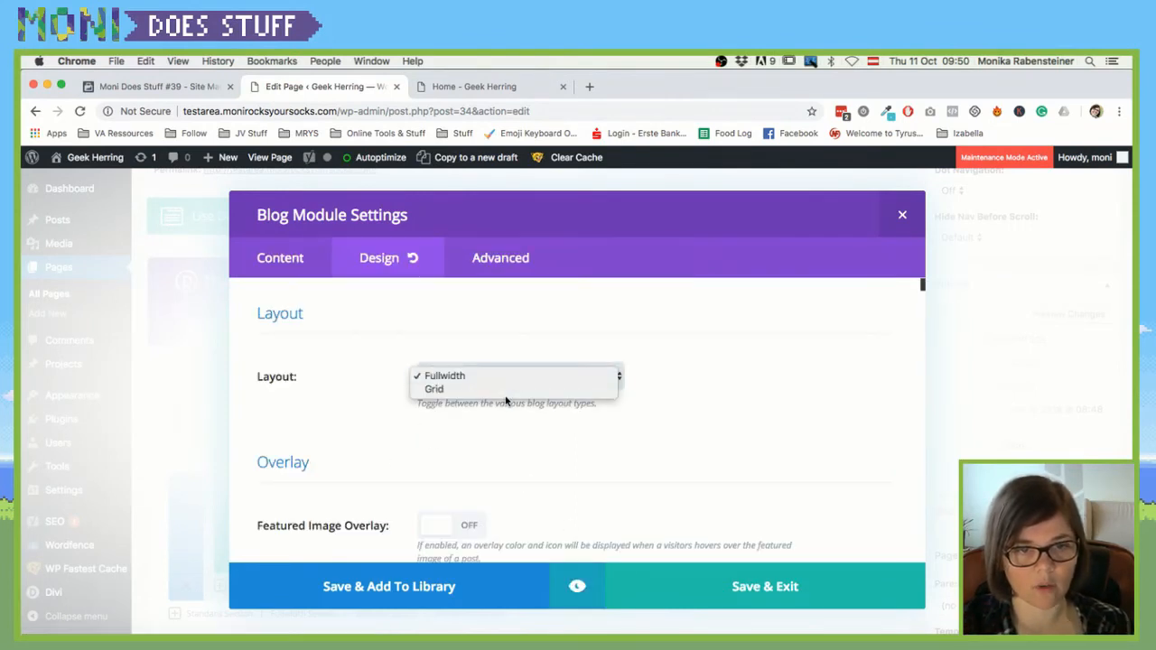
left_click(505, 390)
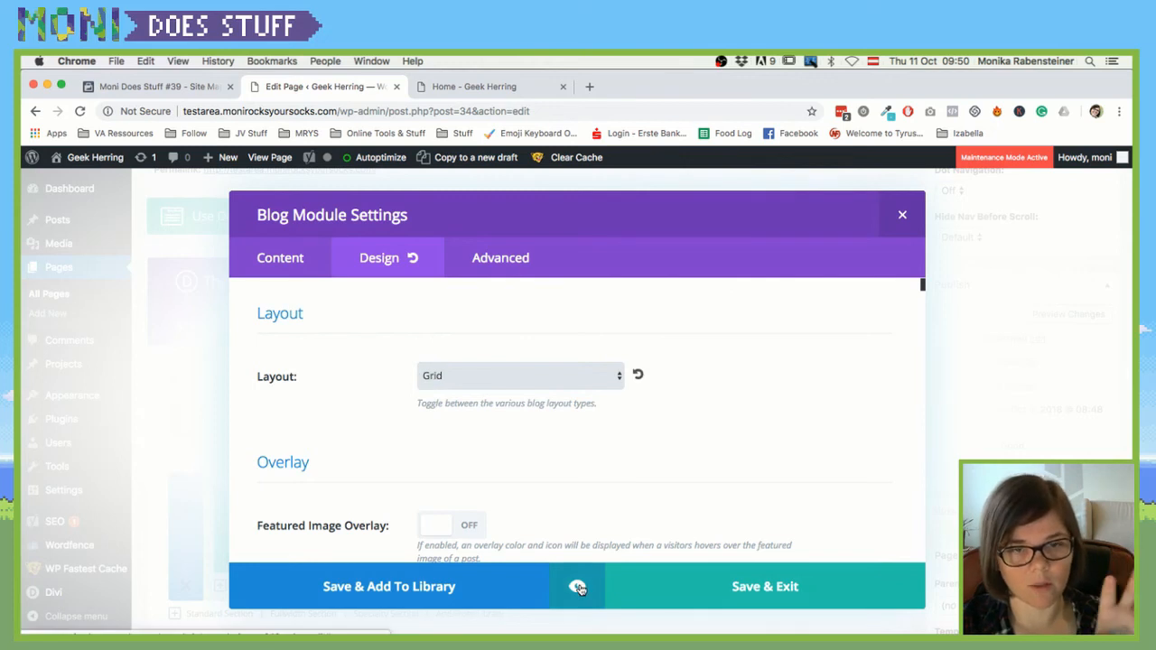
Preview the Blog module's grid layout at desktop and phone sizes, and return to its settings
left_click(578, 588)
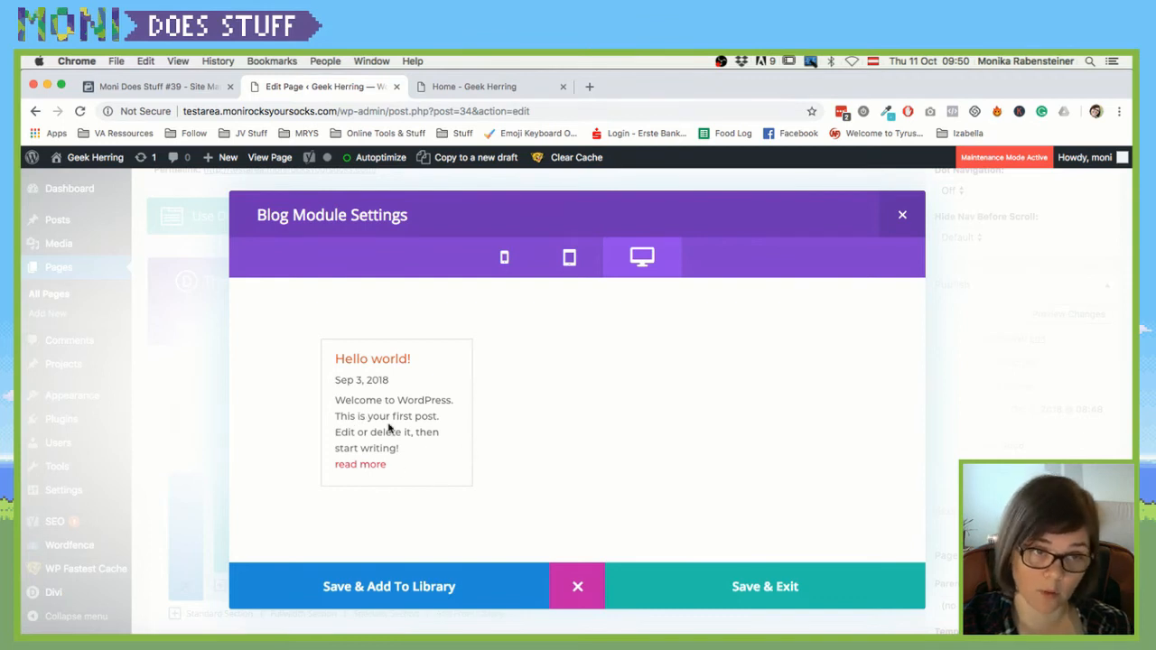
left_click(503, 258)
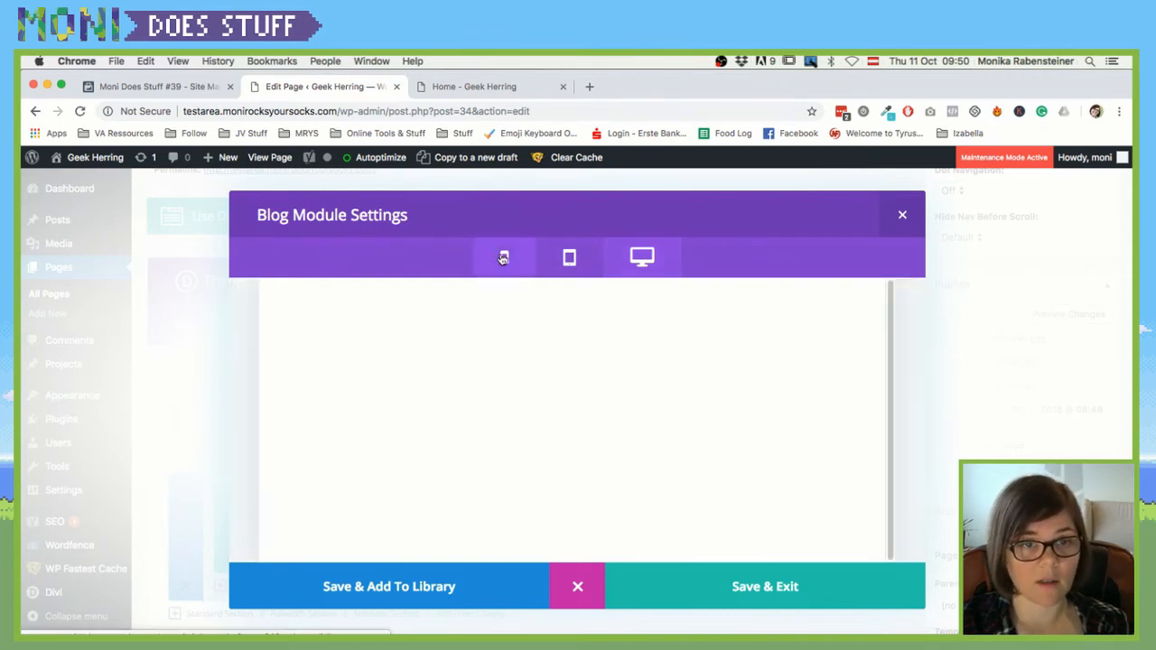
left_click(641, 258)
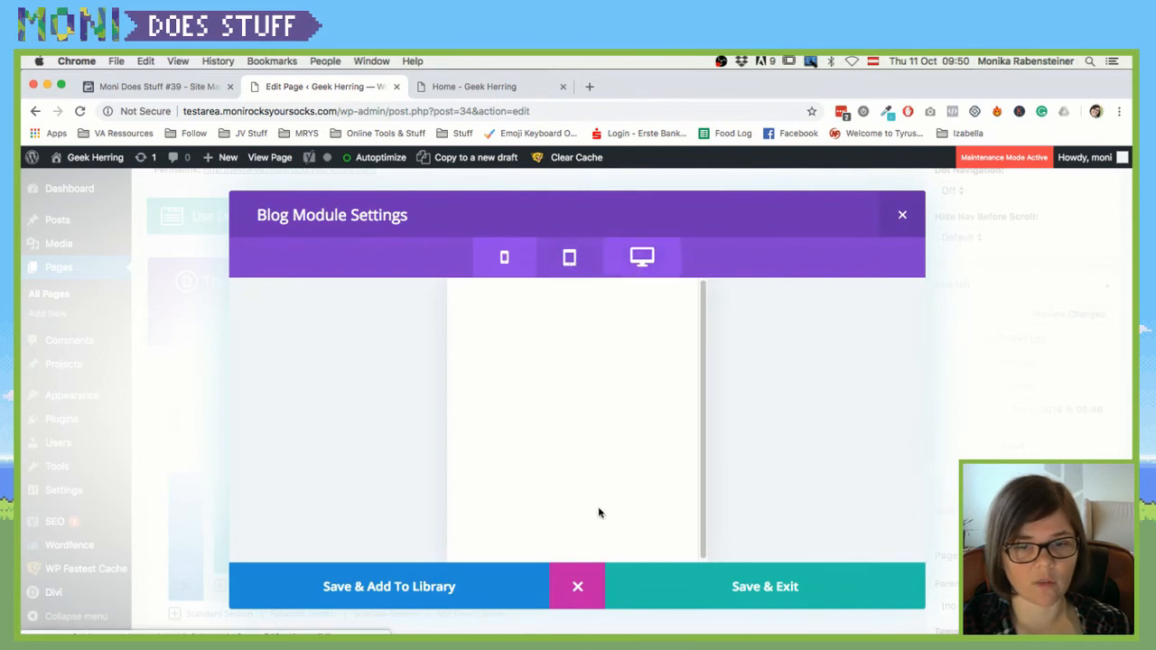
left_click(578, 587)
Review the Blog module's design and content settings, save the module and update the Home page
scroll(364, 382, "down", 3)
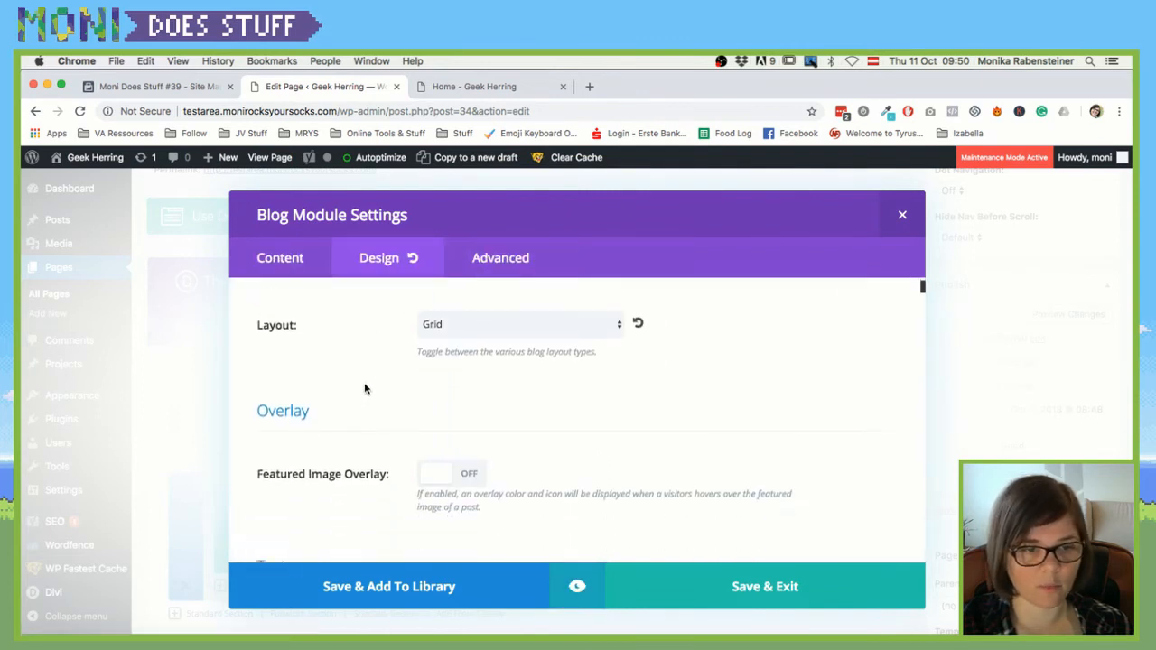
scroll(361, 400, "down", 2)
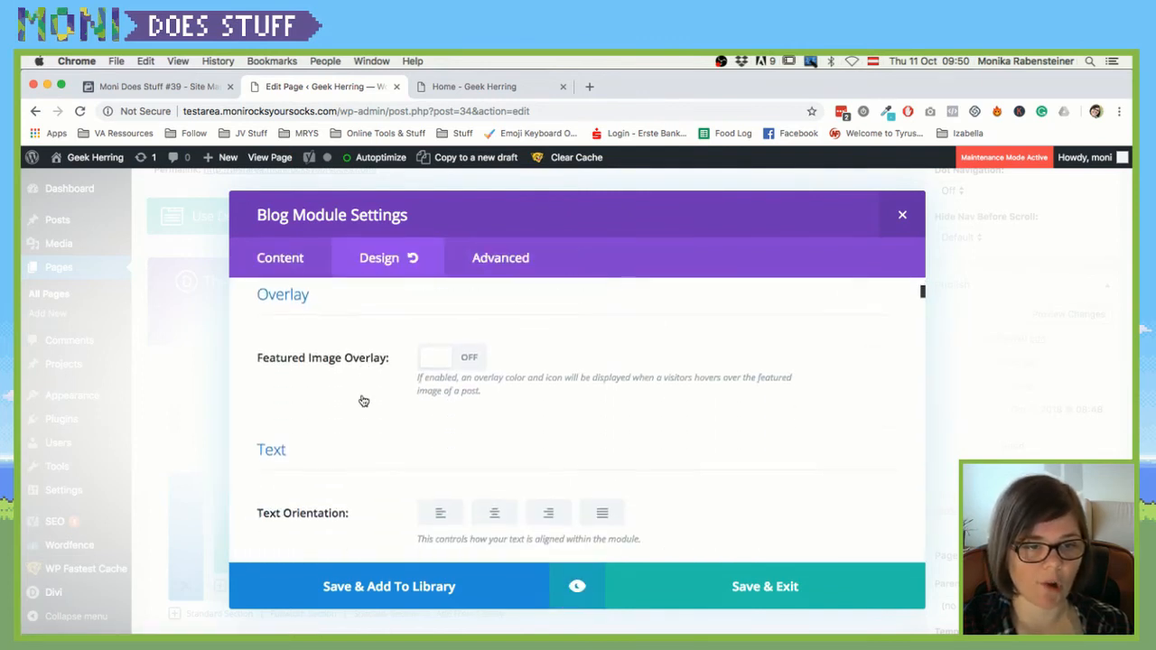
scroll(362, 400, "down", 5)
scroll(362, 400, "up", 8)
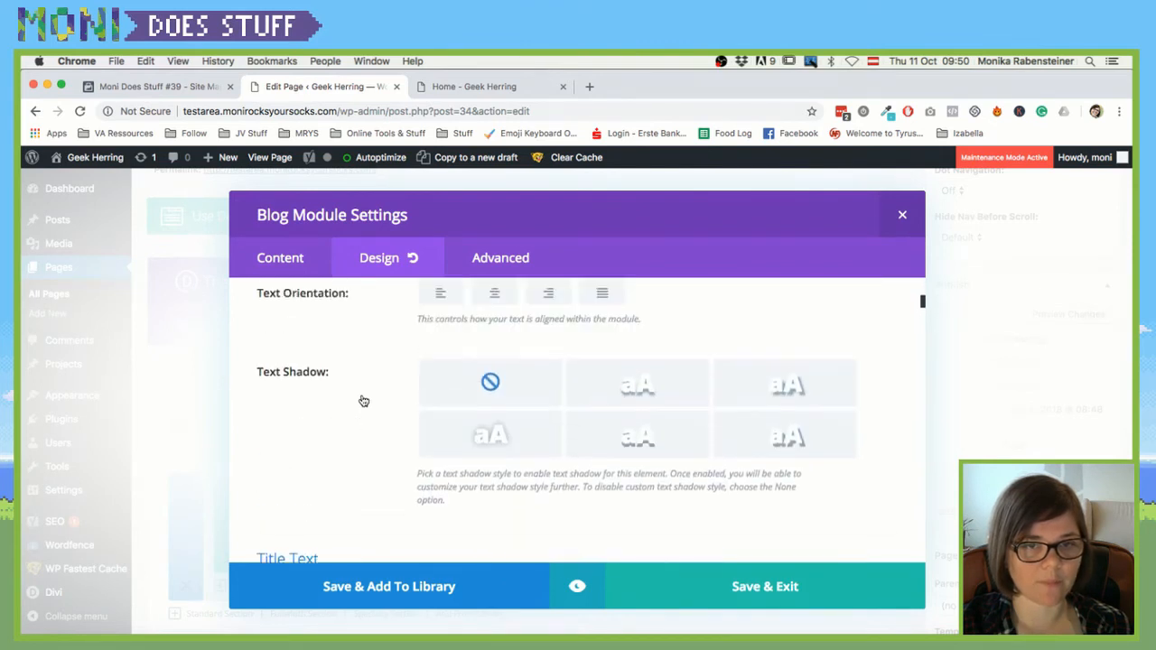
left_click(295, 260)
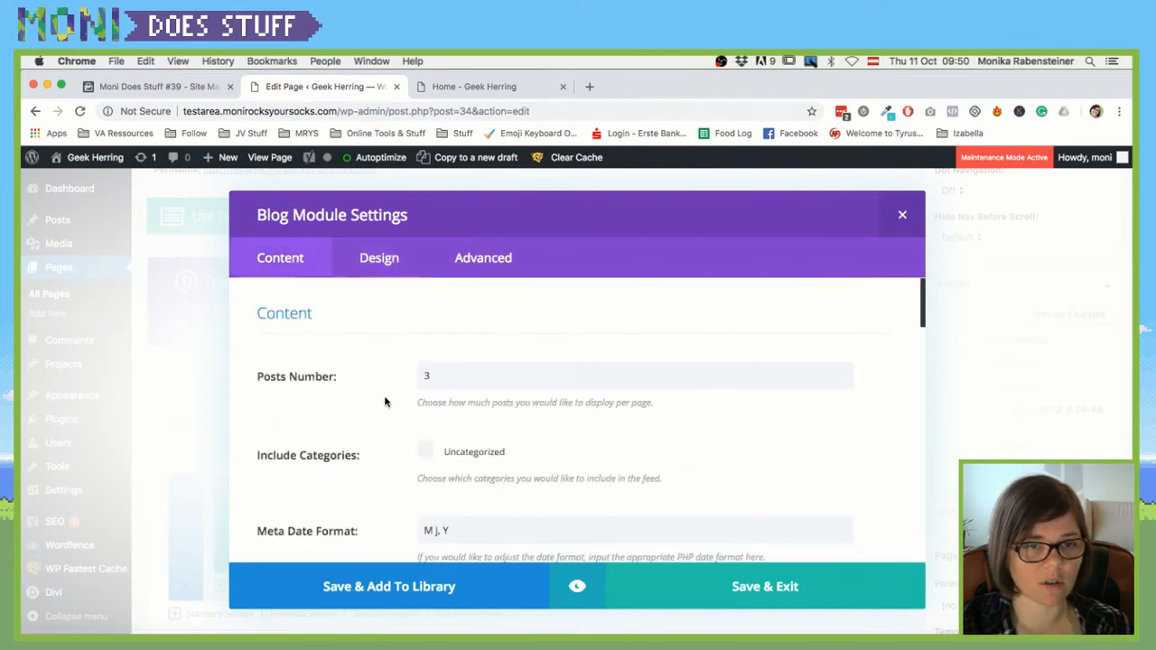
scroll(394, 398, "down", 3)
scroll(395, 396, "down", 5)
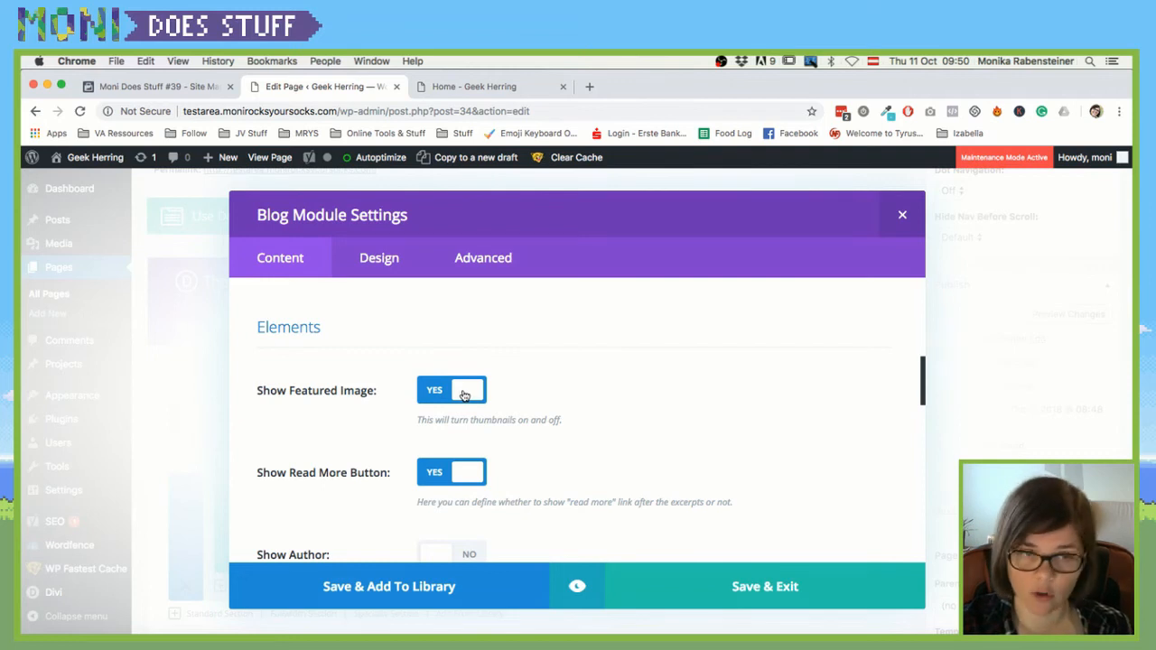
left_click(738, 587)
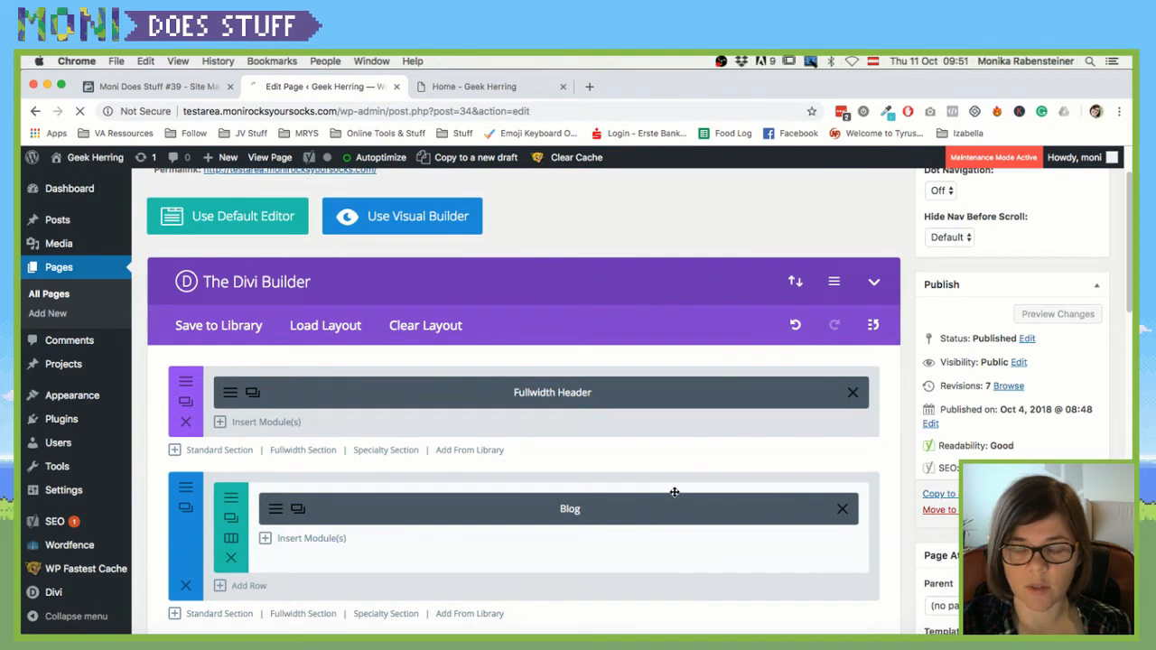
Open the list of all posts and clone the "Hello world!" post
mouse_move(100, 358)
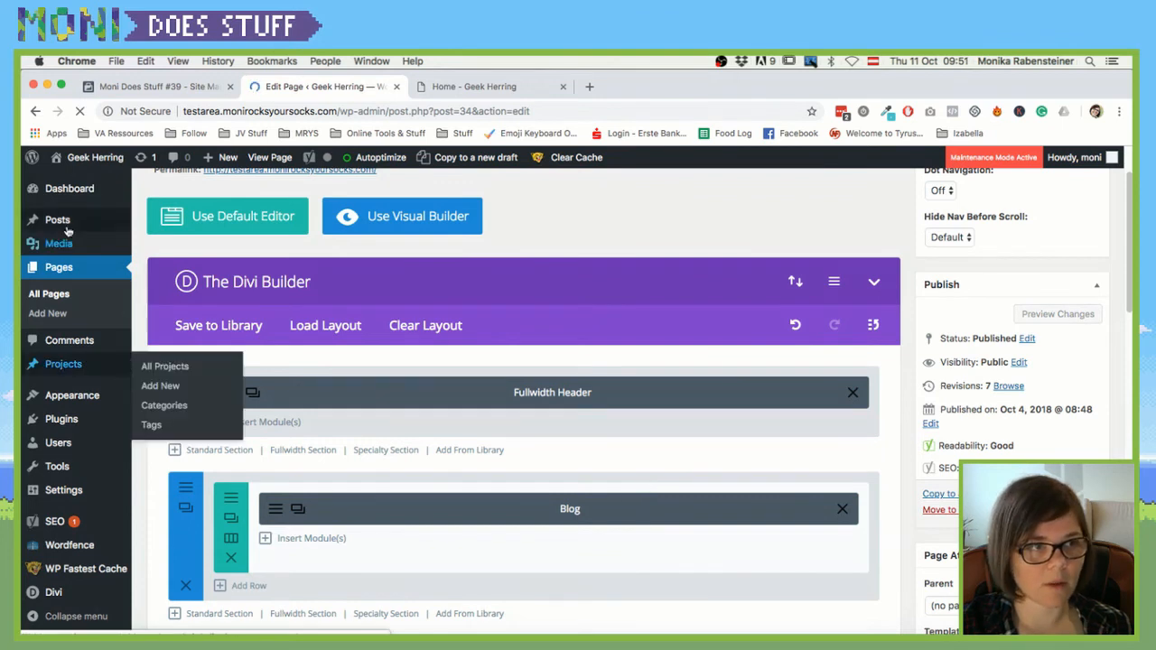
mouse_move(71, 227)
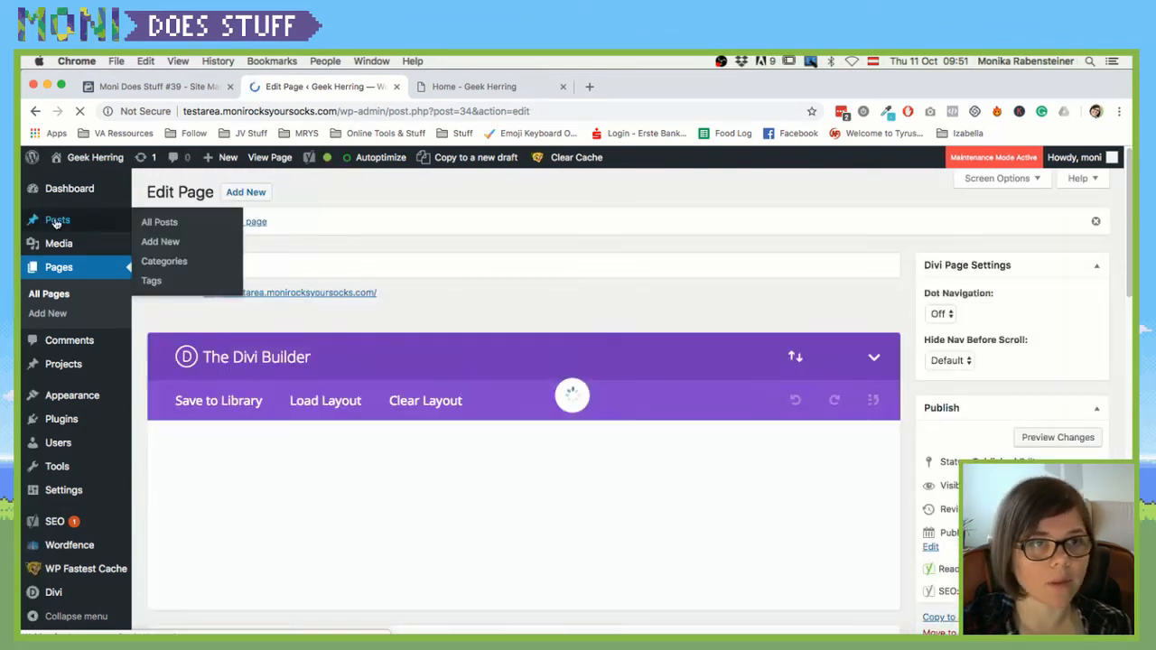
left_click(56, 221)
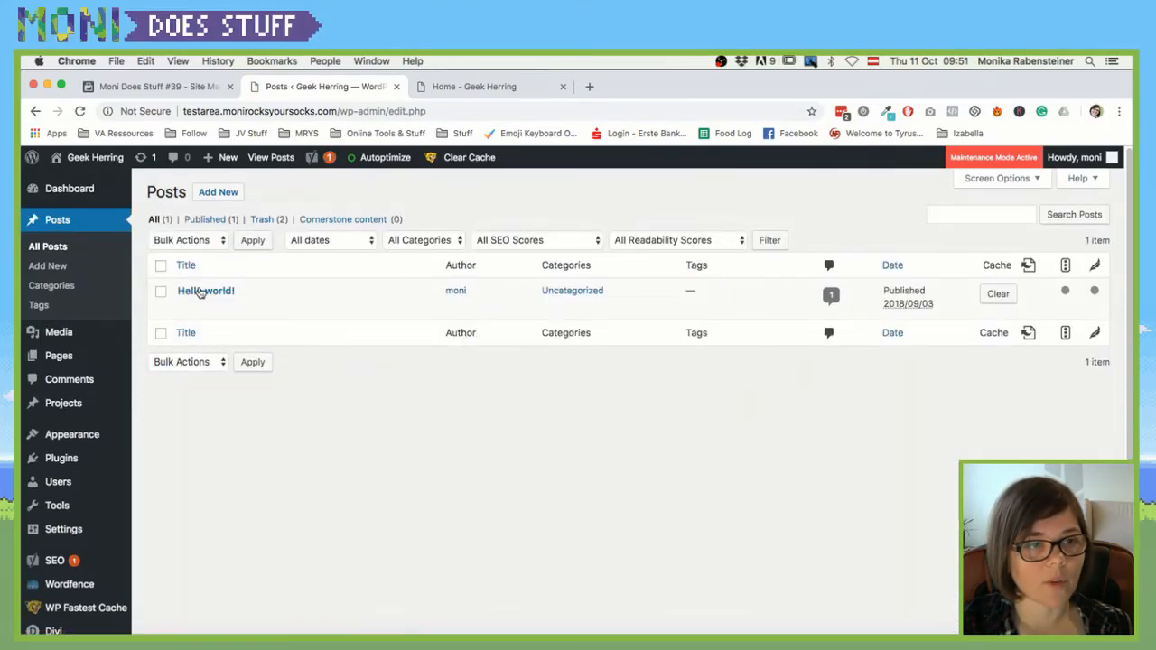
mouse_move(260, 311)
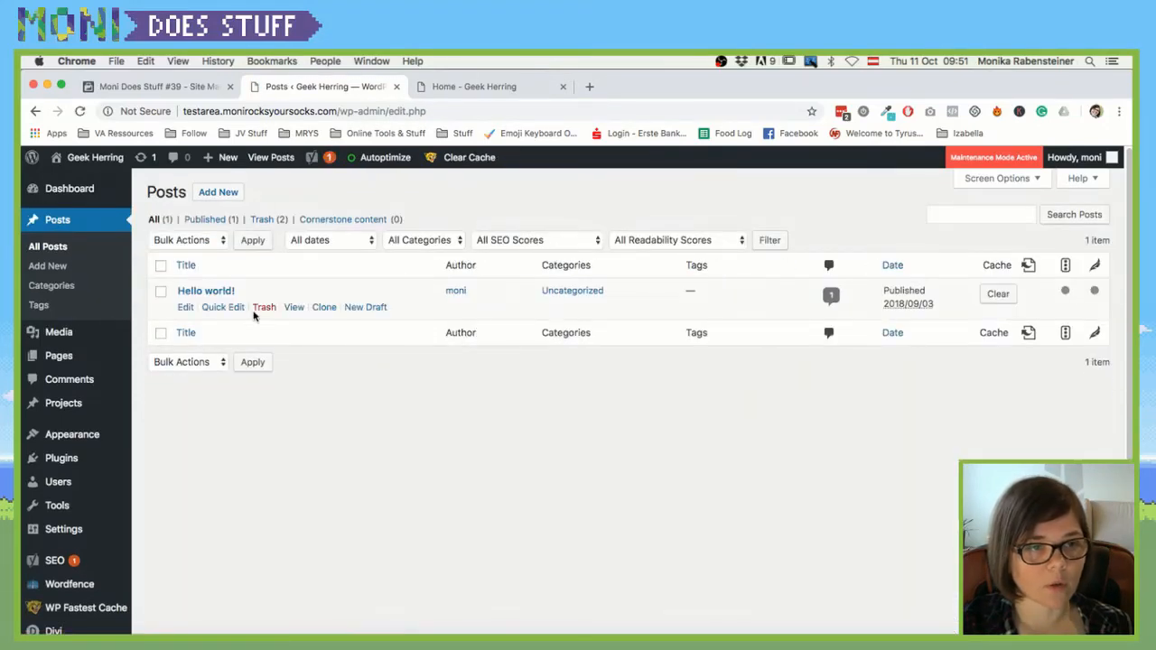
left_click(324, 308)
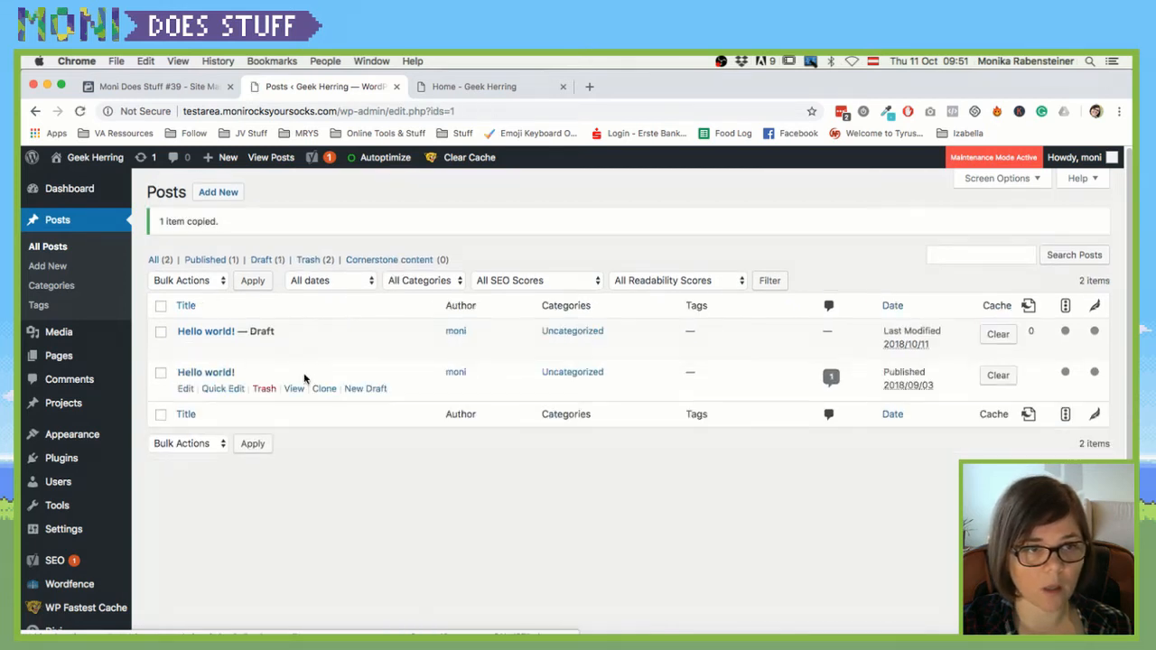
Quick-edit the cloned draft, renaming it "Hello world 2!" and setting its status to Published
left_click(222, 348)
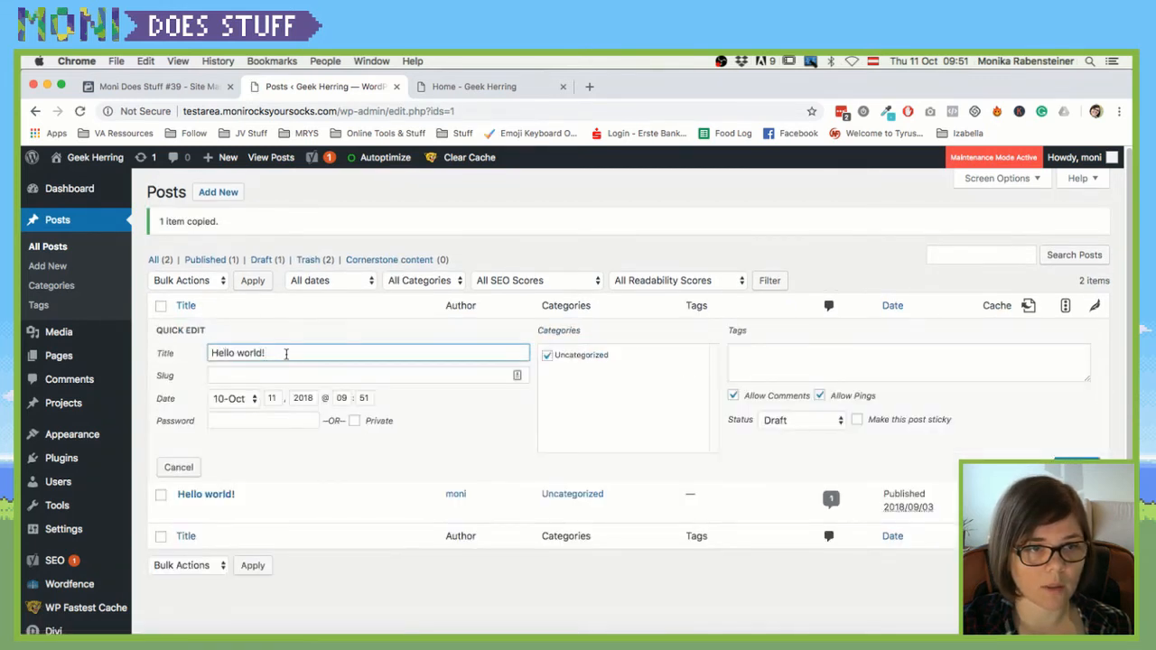
type("2")
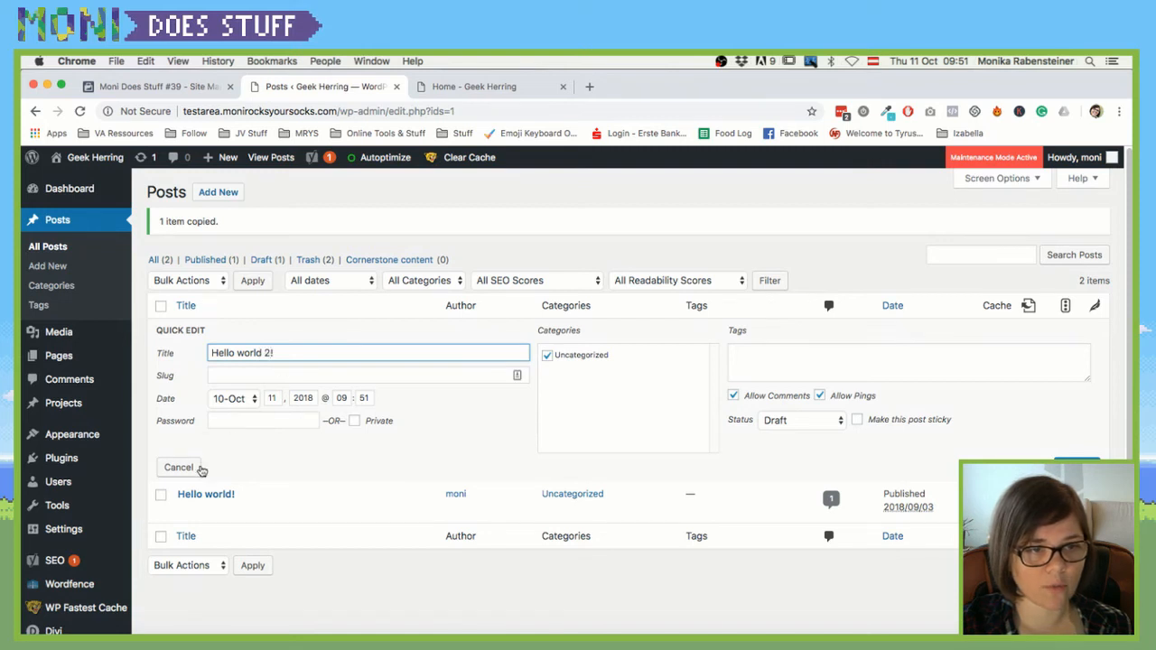
left_click(792, 421)
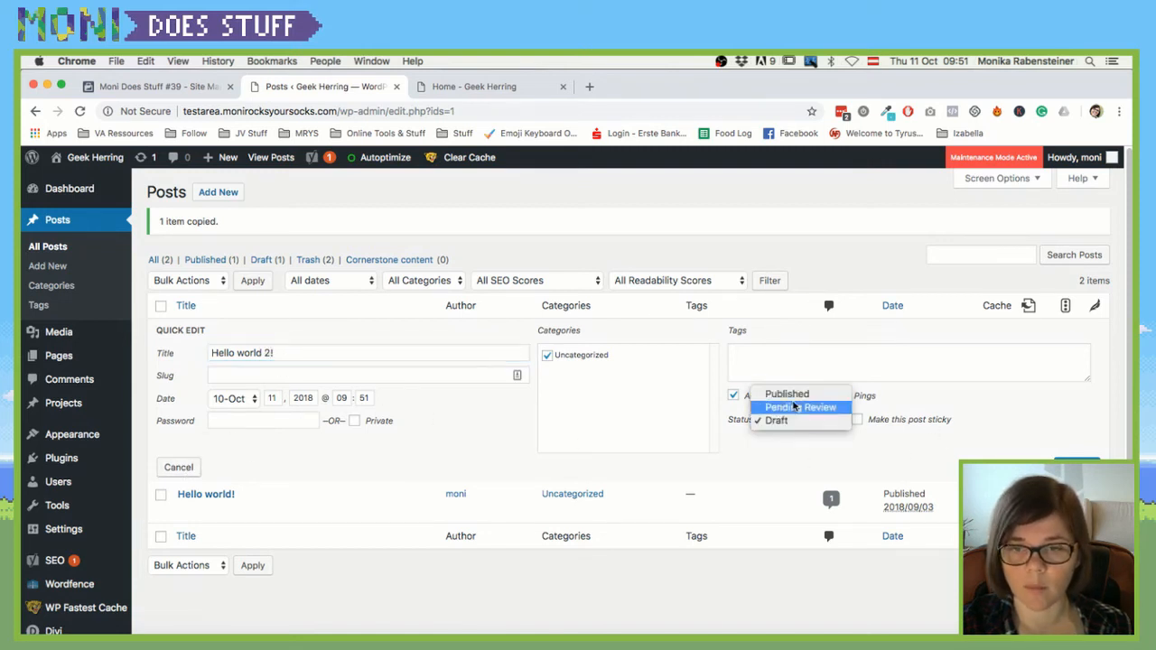
left_click(777, 392)
left_click(510, 428)
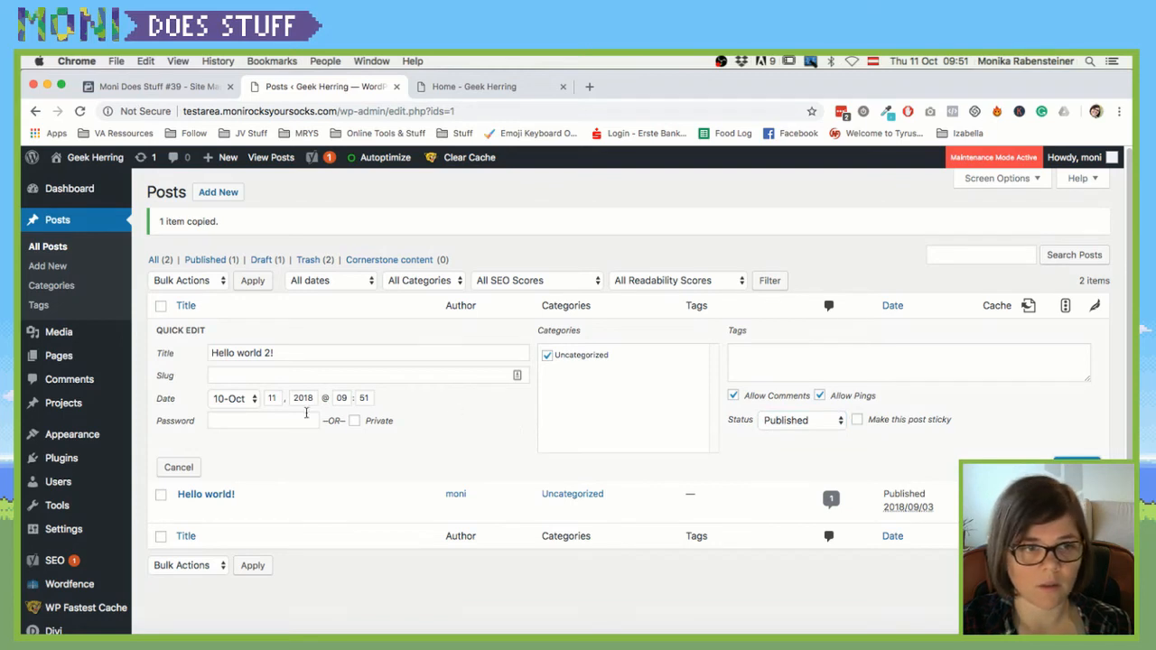
Clone the "Hello world 2!" post and quick-edit the copy to the title "Hello world 3!" with status Published
left_click(323, 347)
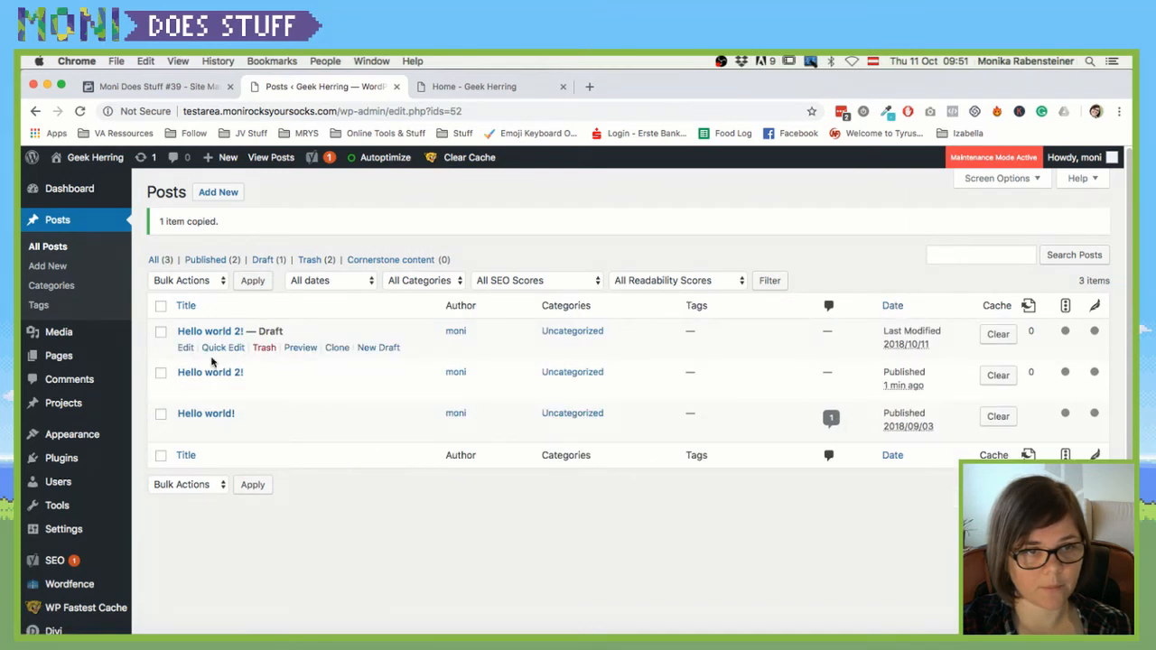
left_click(222, 348)
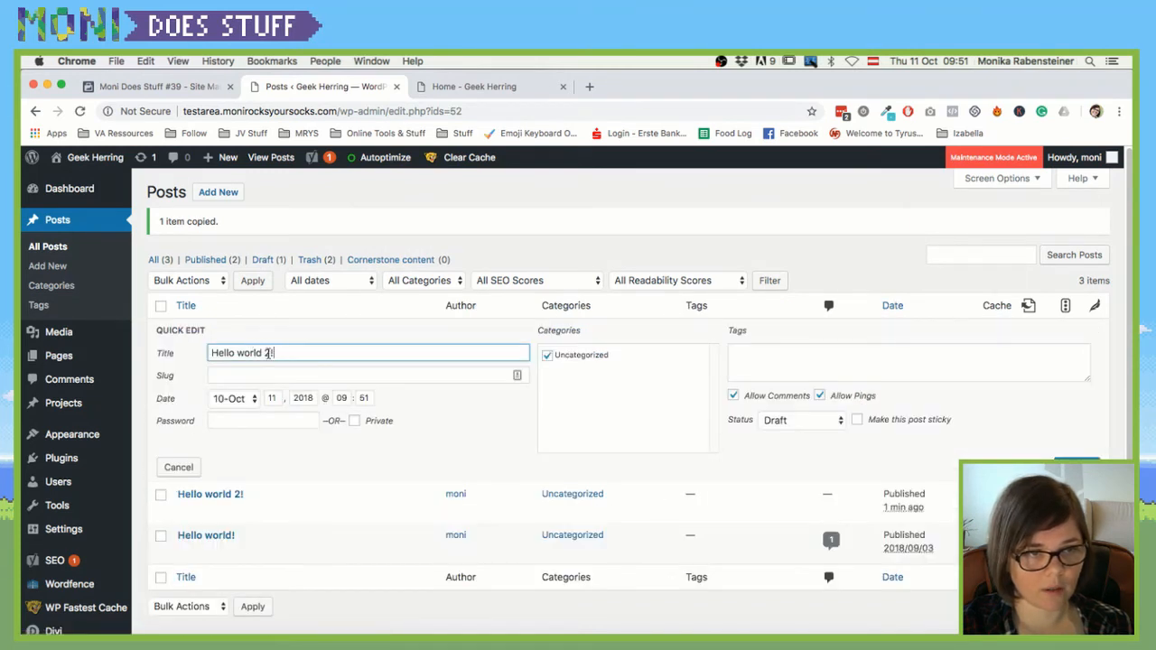
left_click(772, 422)
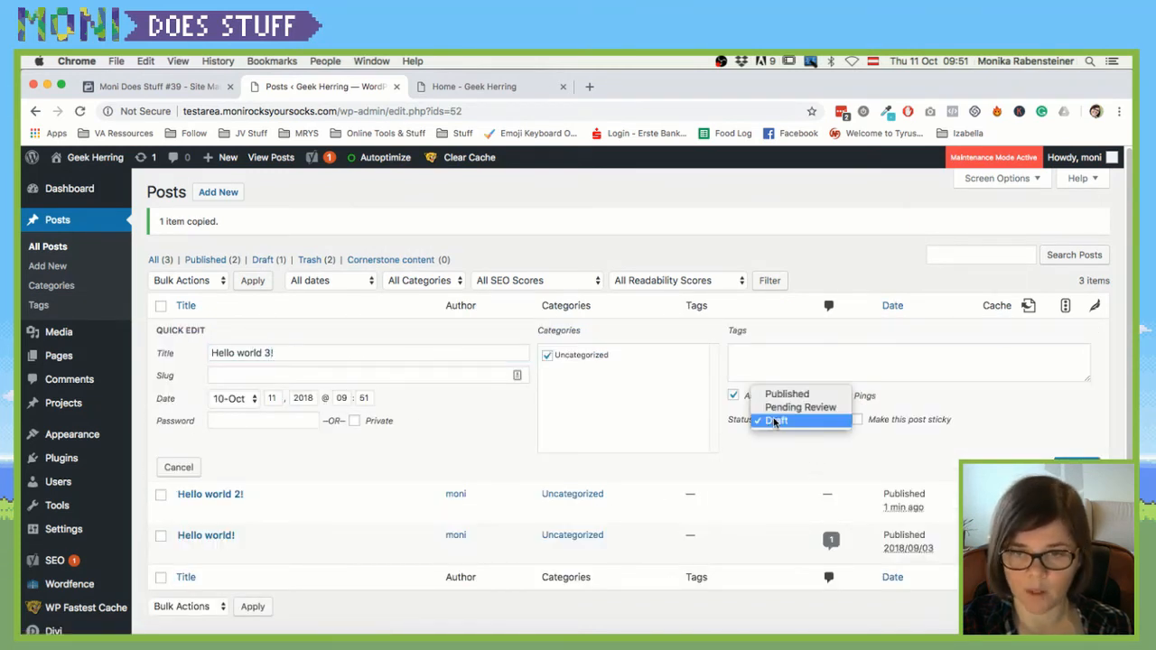
left_click(784, 392)
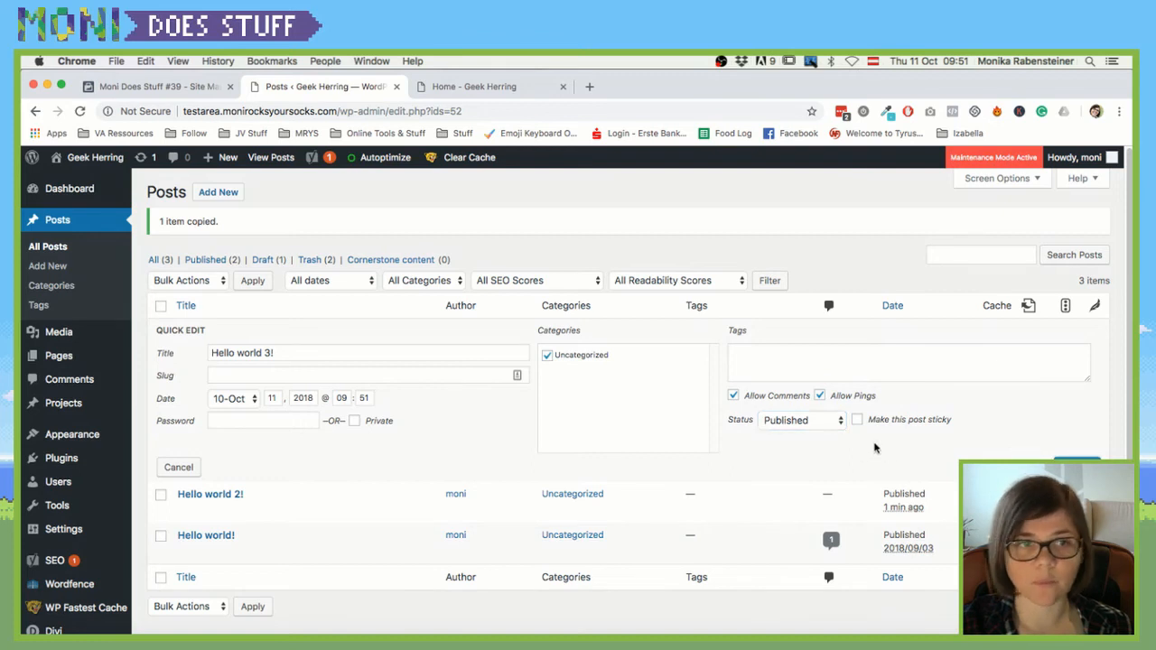
Reopen the Home page for editing and check the blog grid below the header image on the live site
left_click(466, 87)
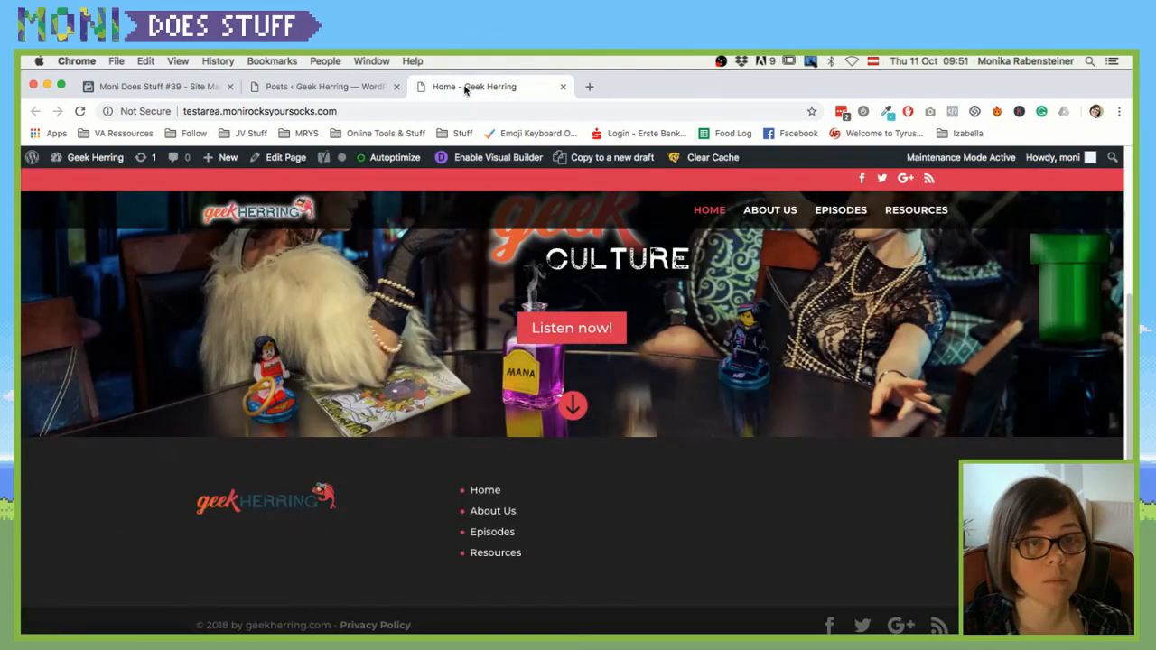
left_click(327, 88)
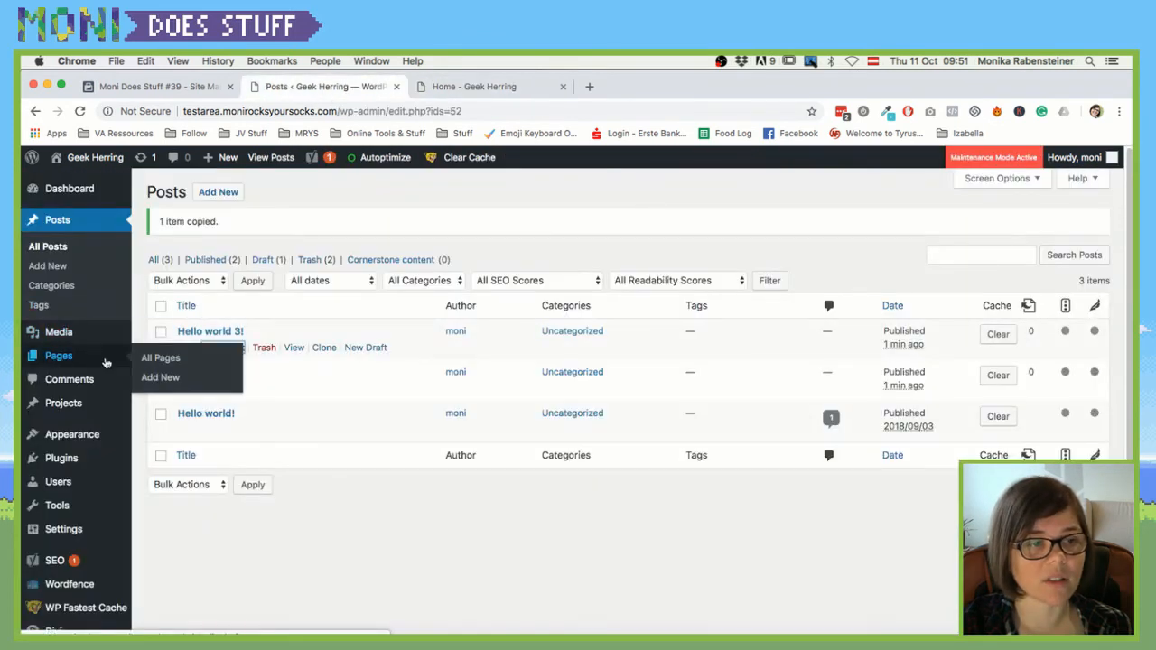
left_click(154, 363)
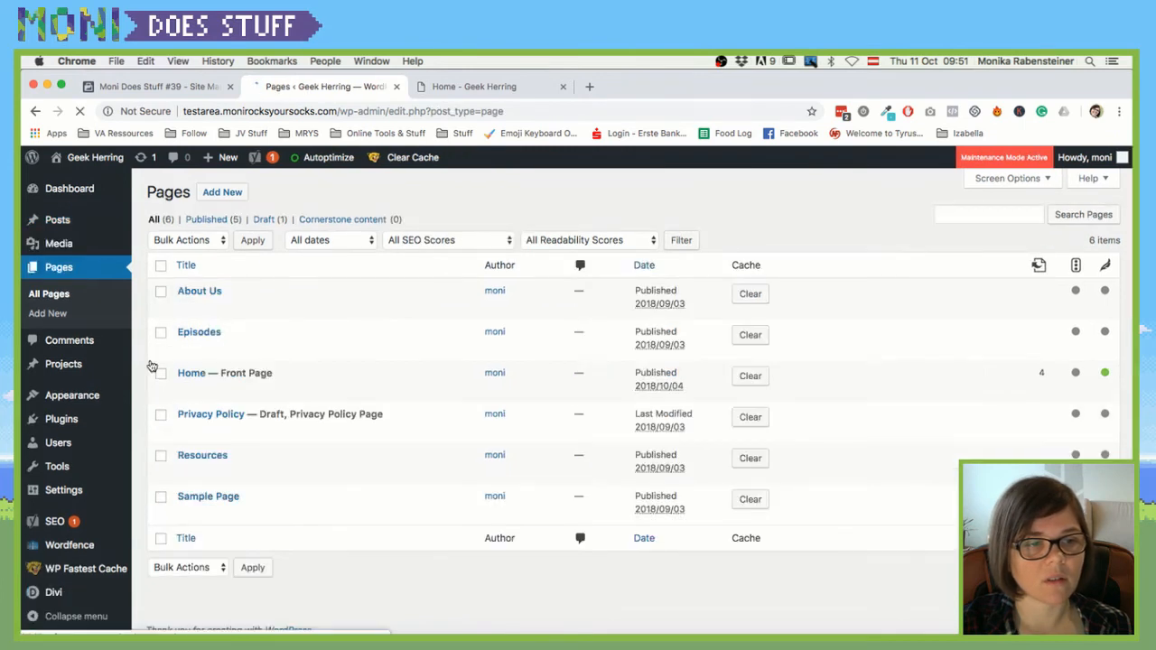
left_click(187, 389)
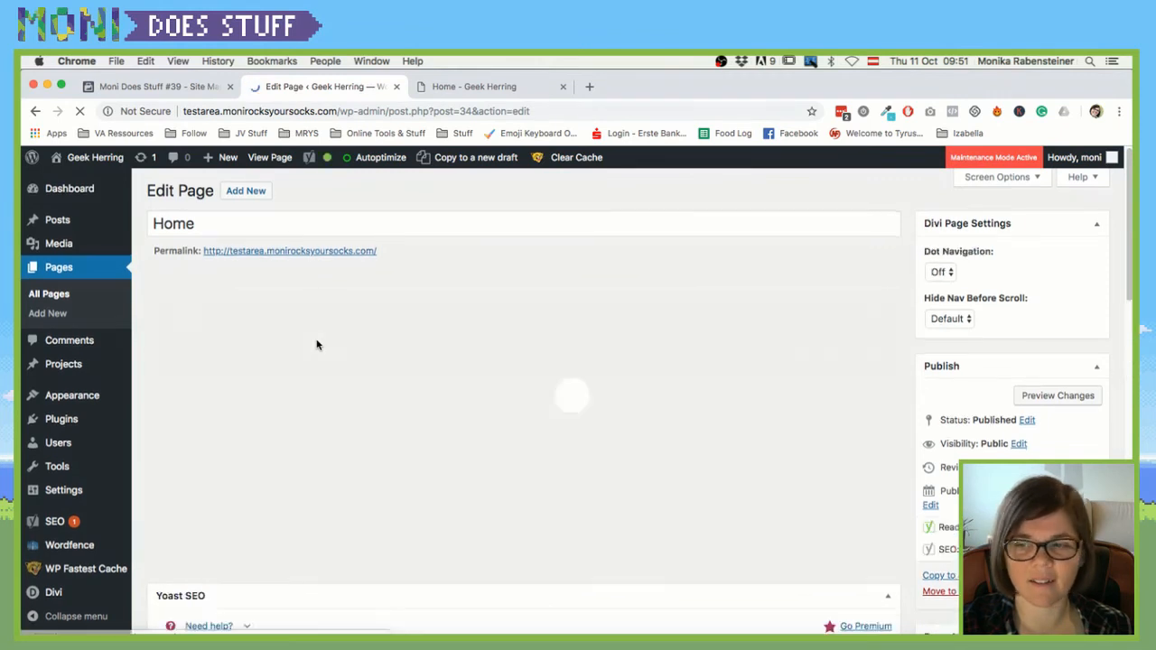
scroll(316, 342, "down", 2)
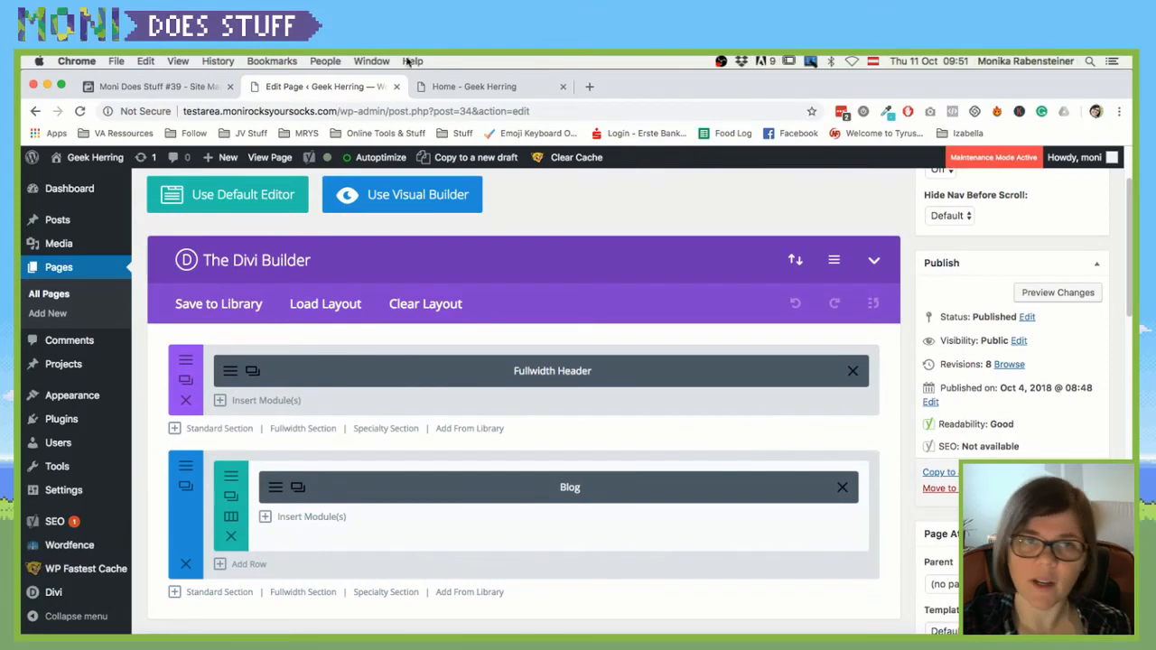
left_click(462, 84)
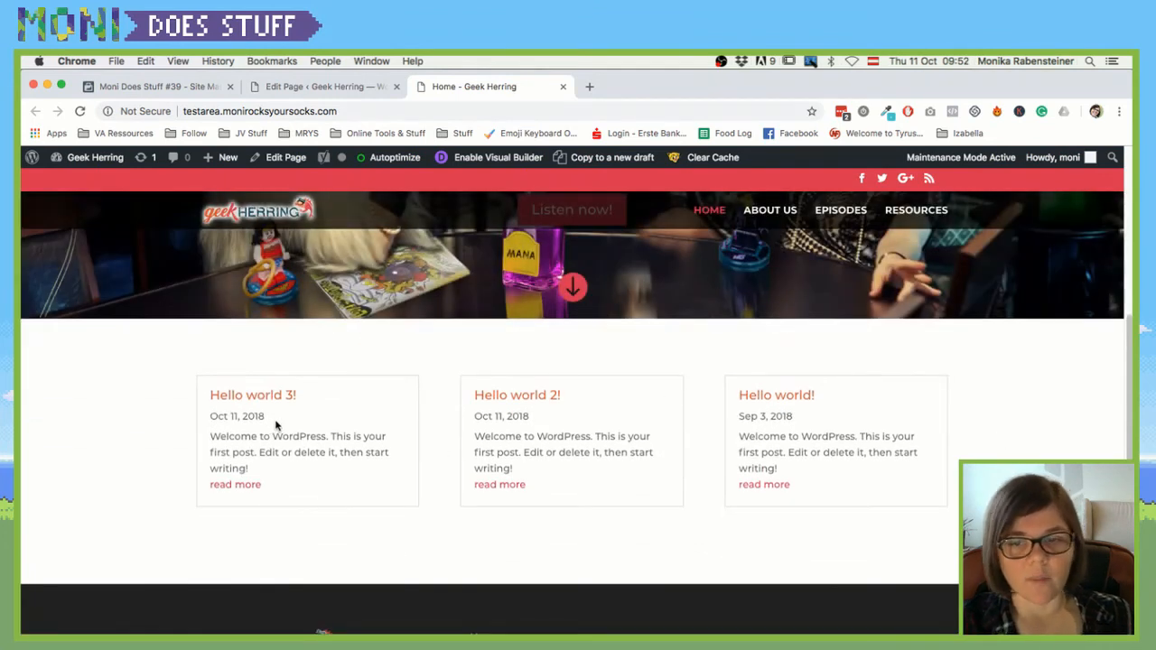
scroll(434, 424, "down", 3)
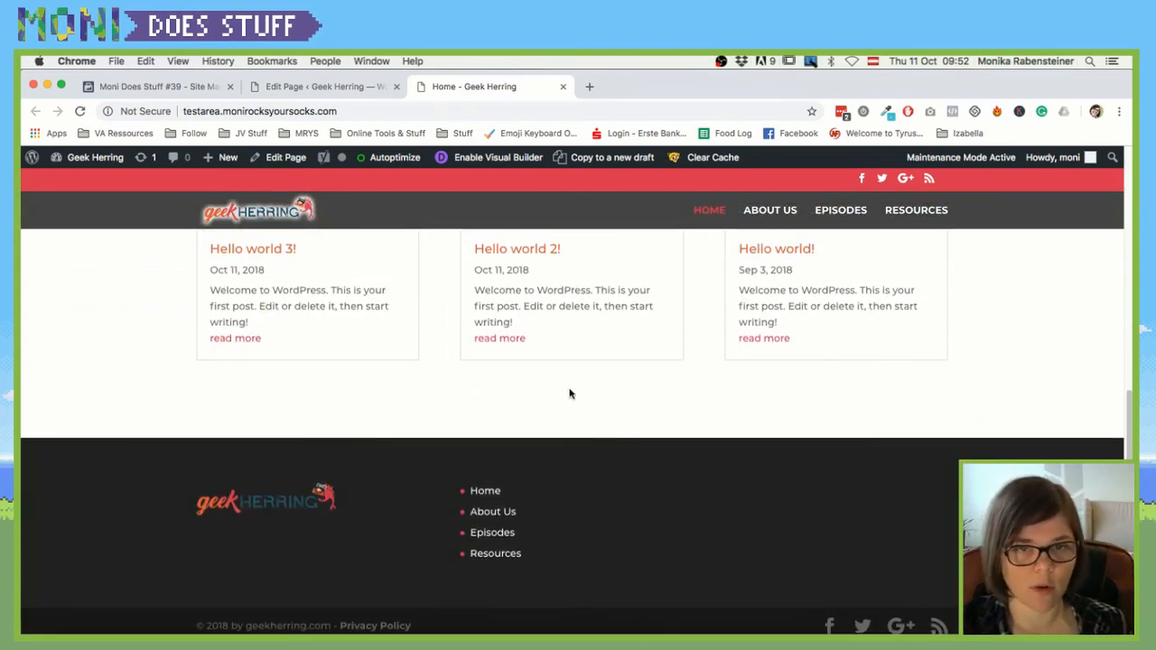
Add a new blog post titled "asdf" without any content and publish it
left_click(298, 91)
mouse_move(75, 223)
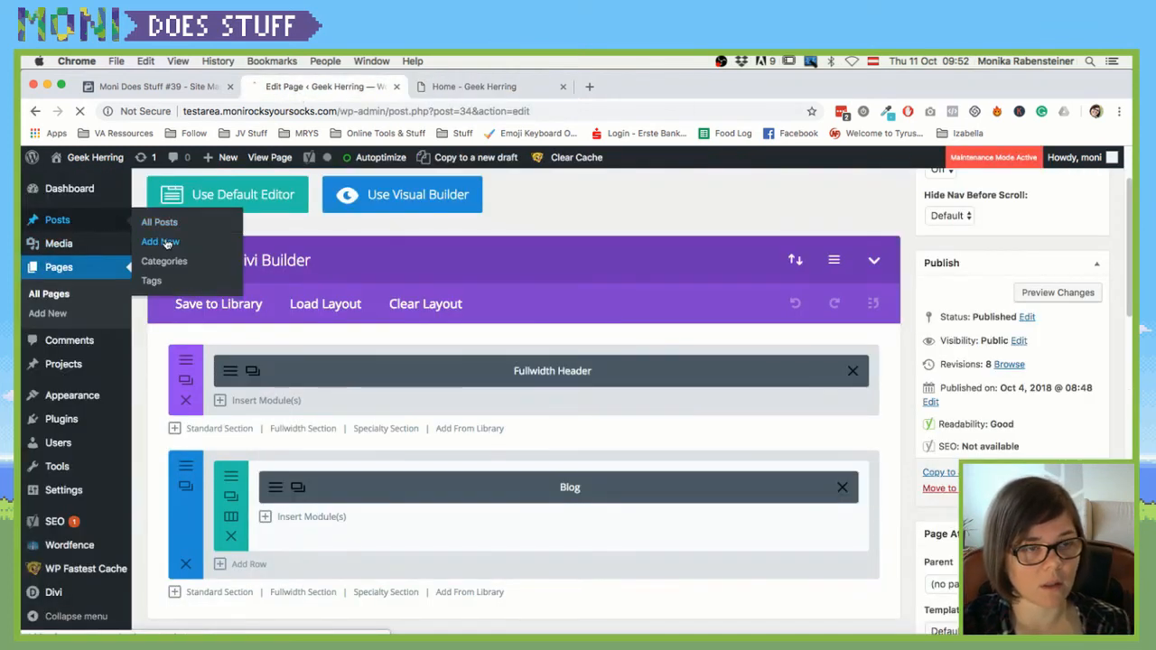
left_click(167, 244)
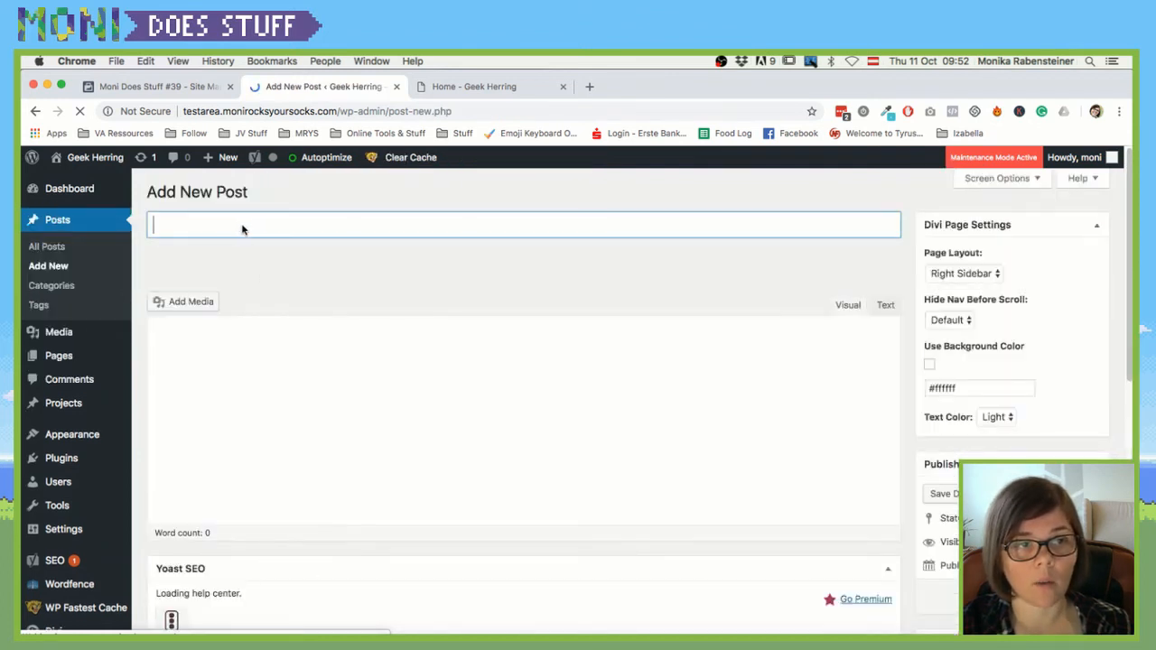
type("asdf")
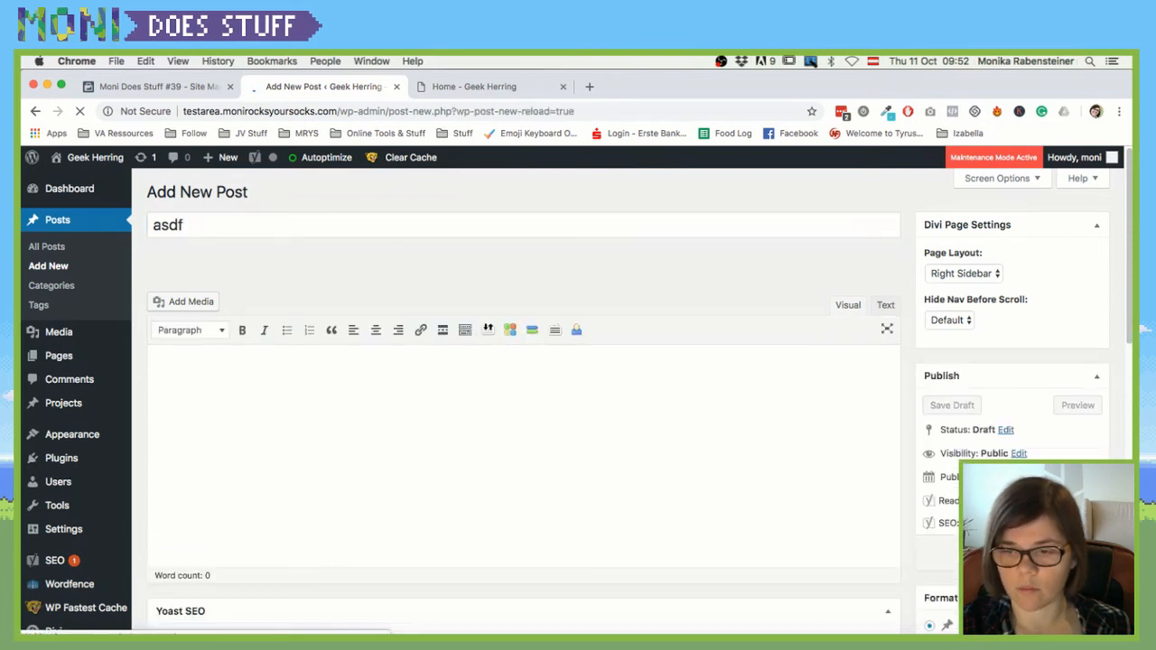
scroll(524, 398, "down", 2)
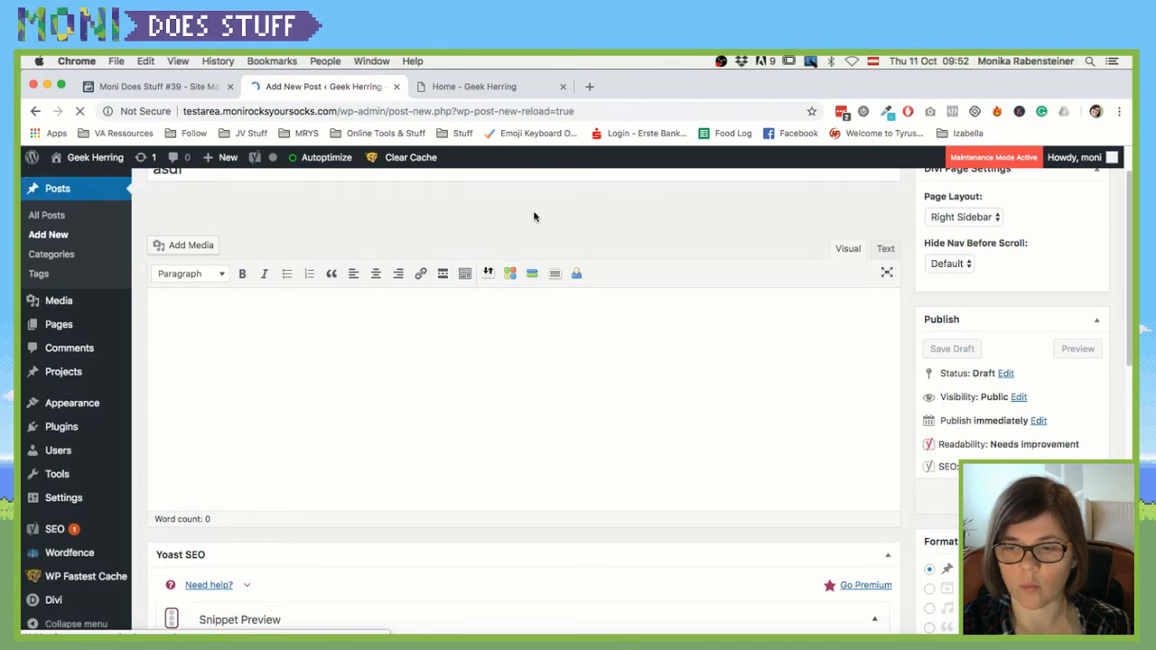
Reload the live Home page and page through the blog grid to the older entries and back
left_click(476, 91)
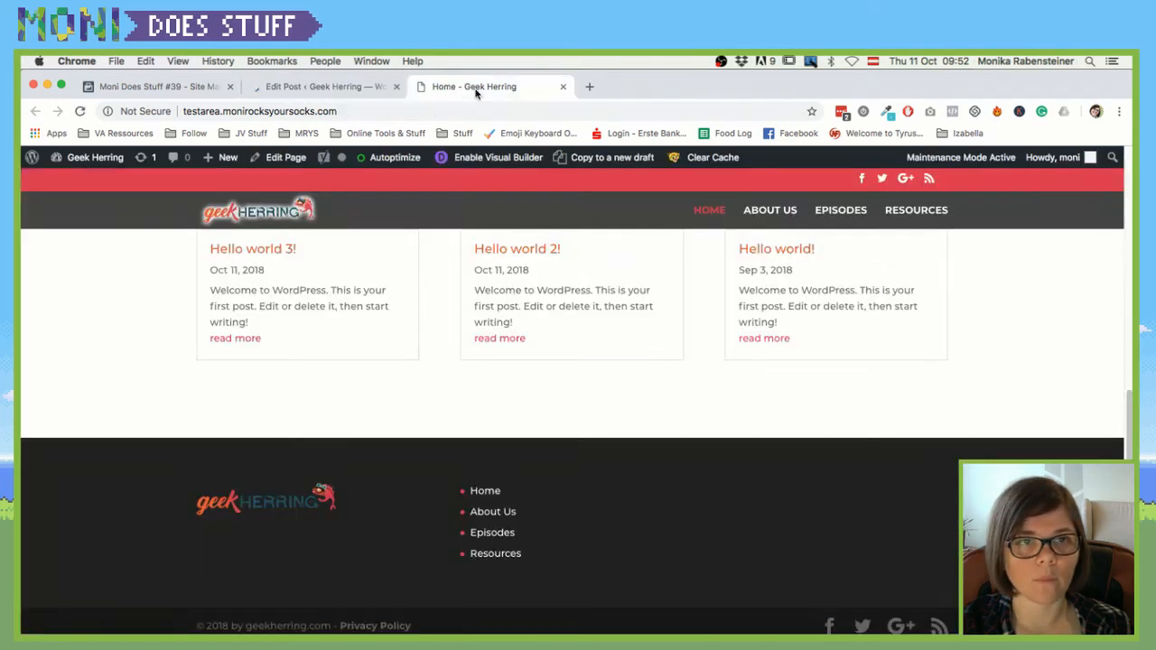
key("super+r")
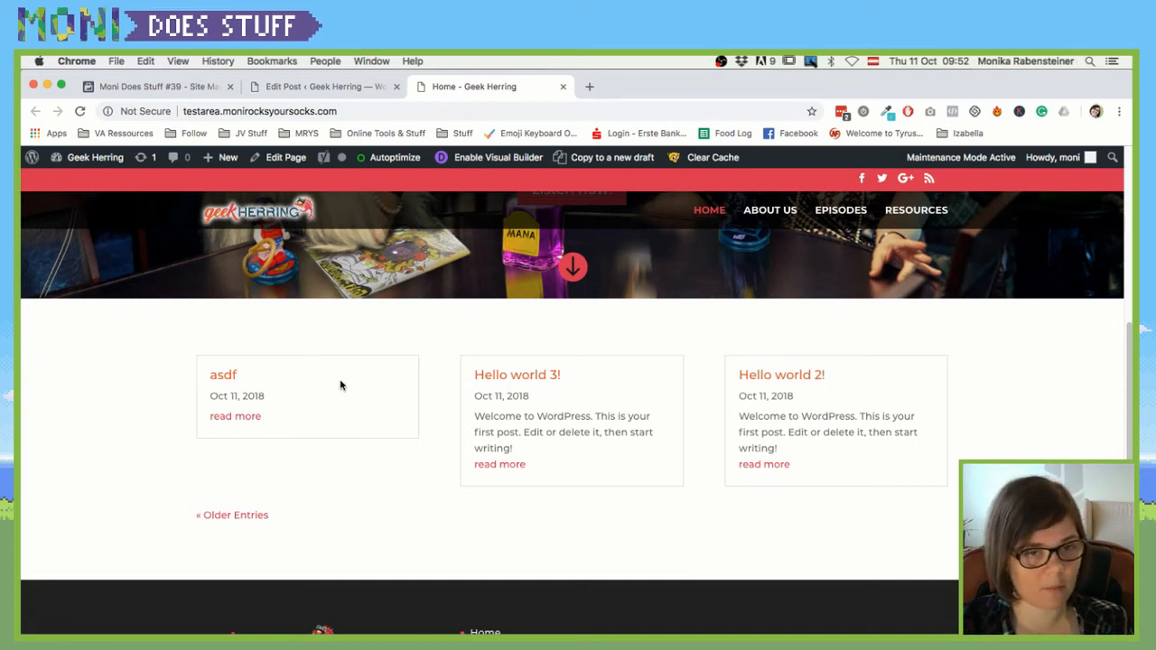
left_click(230, 523)
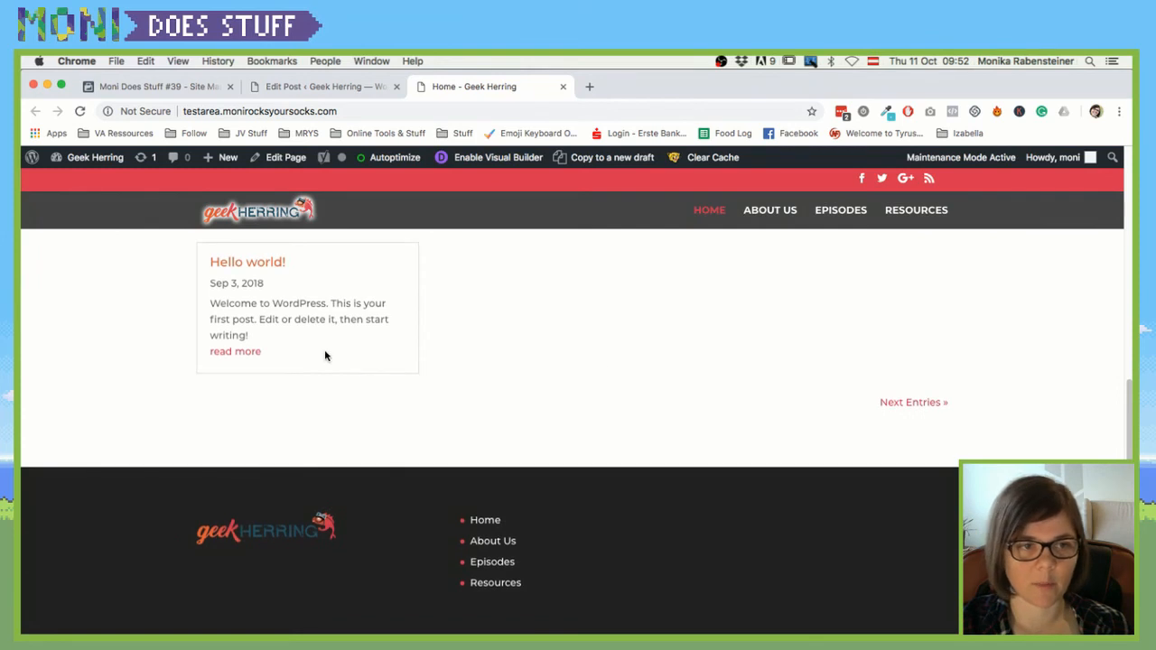
scroll(348, 361, "up", 3)
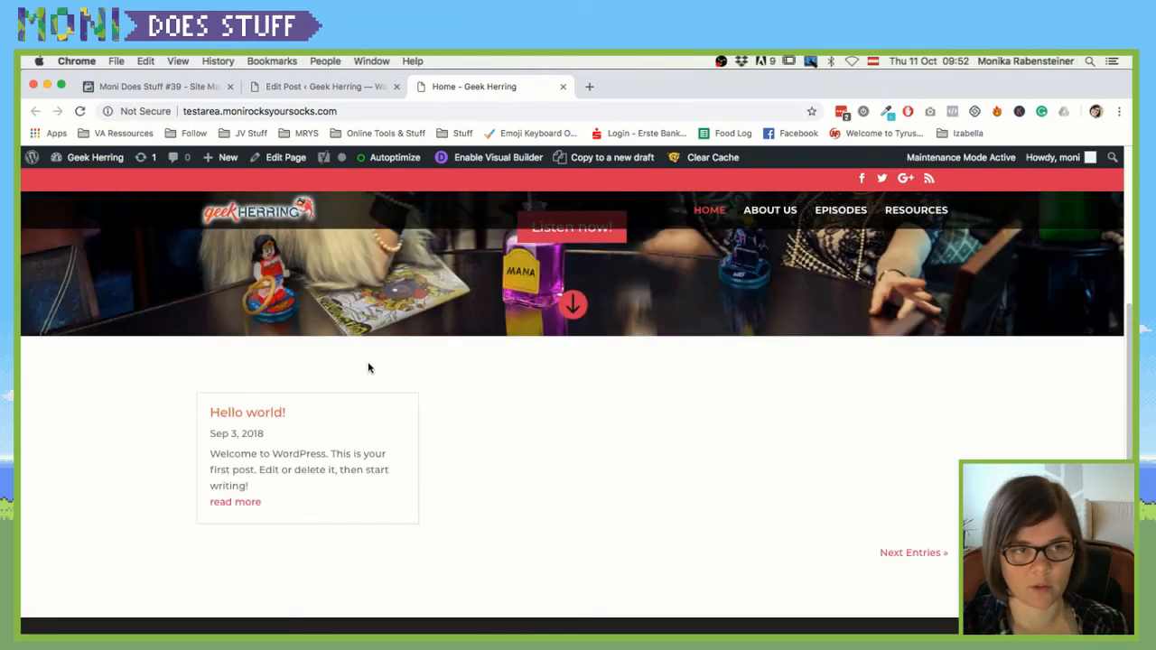
left_click(937, 556)
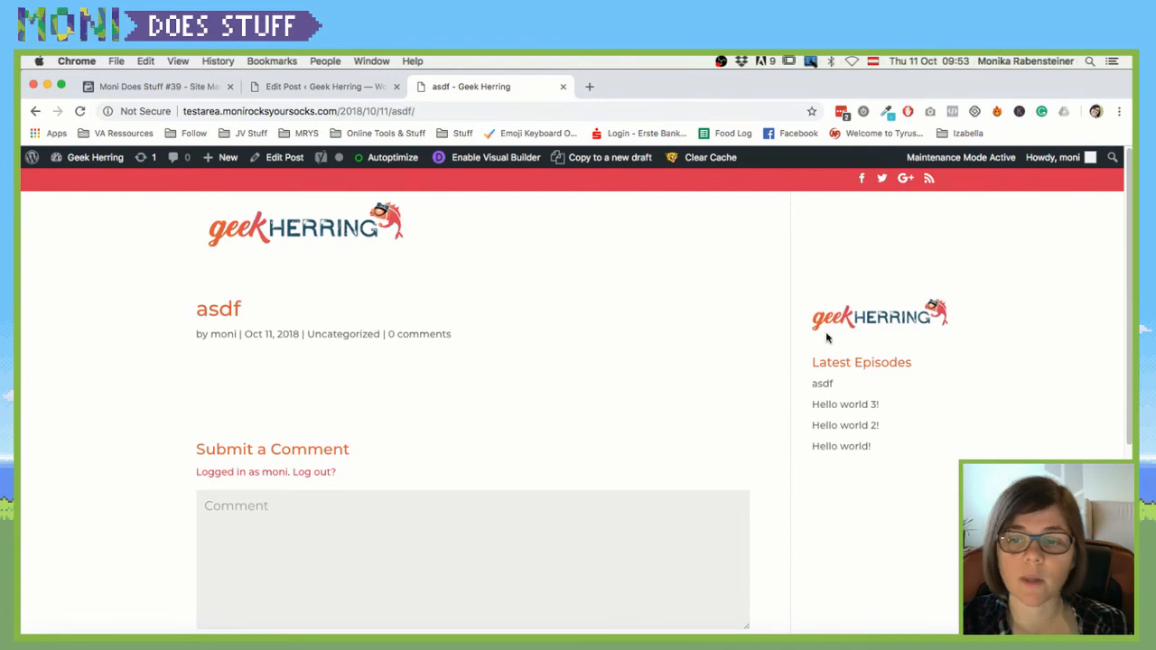
Compare the live single page of the "asdf" post with the header and blog grid on the Home page
left_click(36, 111)
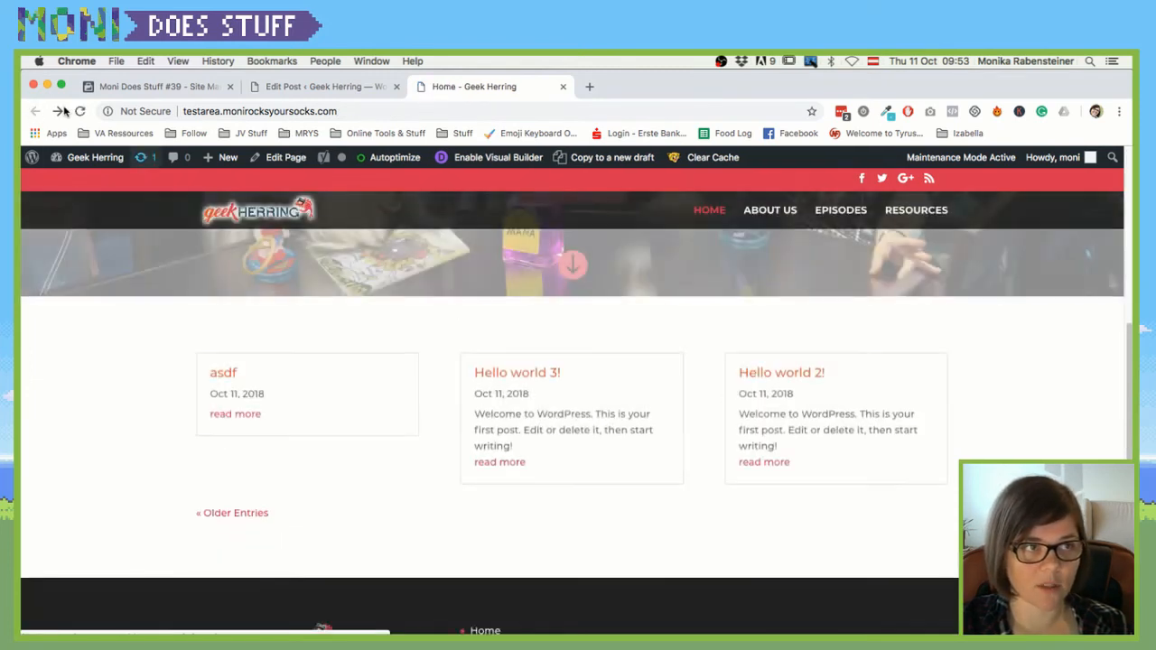
left_click(59, 111)
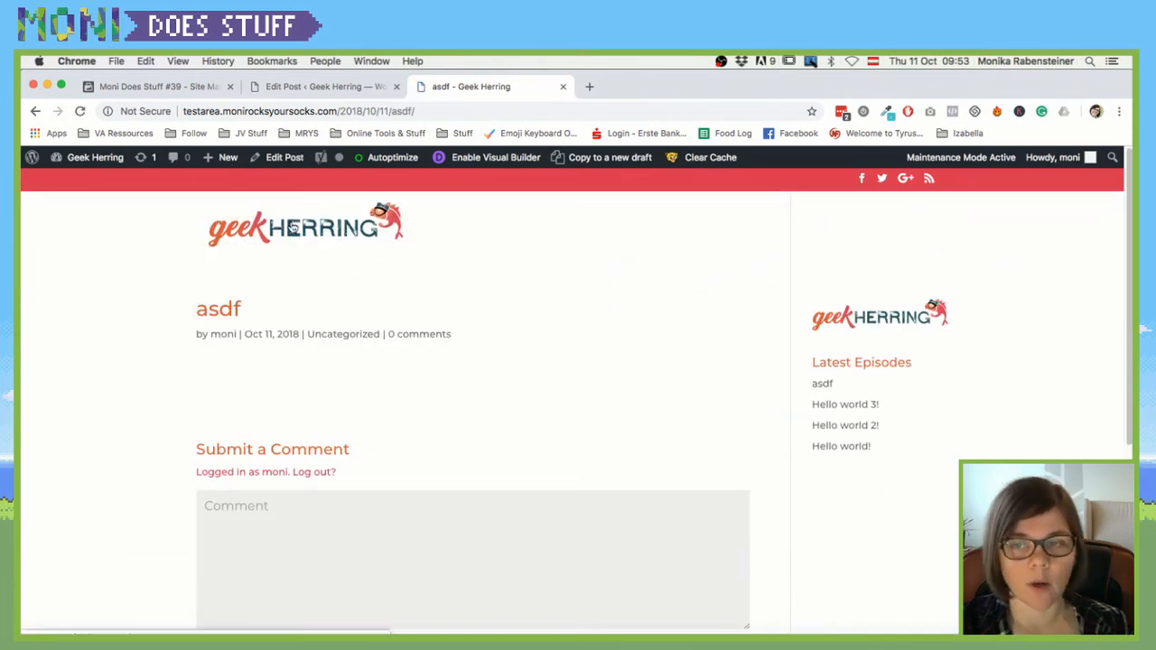
scroll(317, 286, "down", 5)
scroll(317, 289, "up", 5)
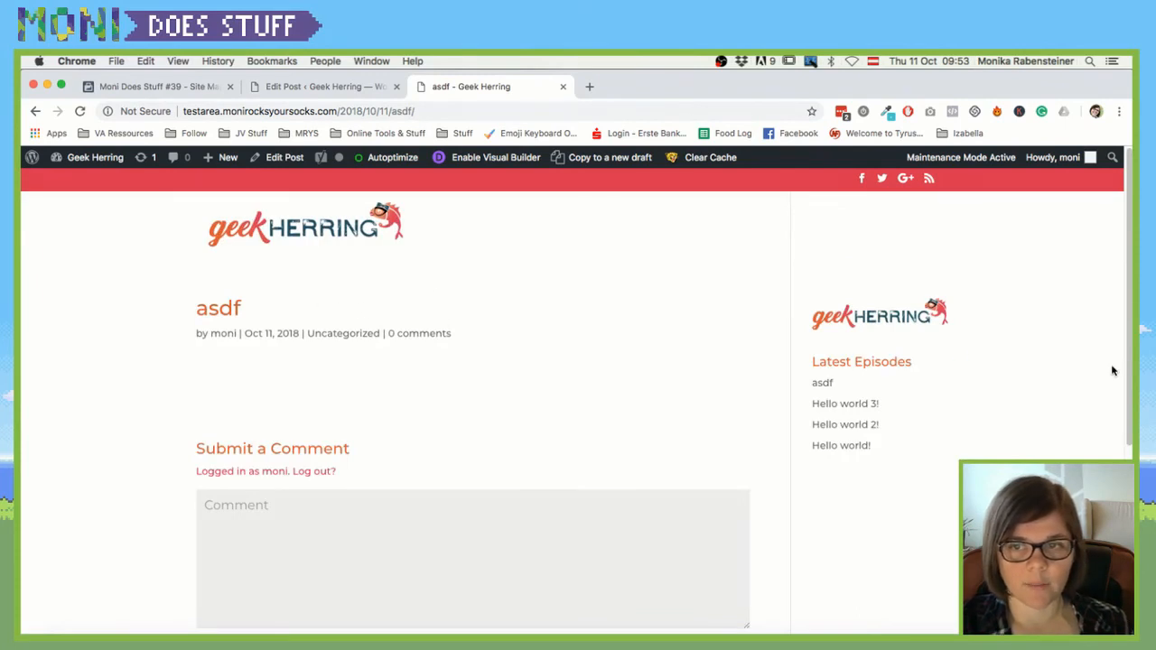
left_click(291, 87)
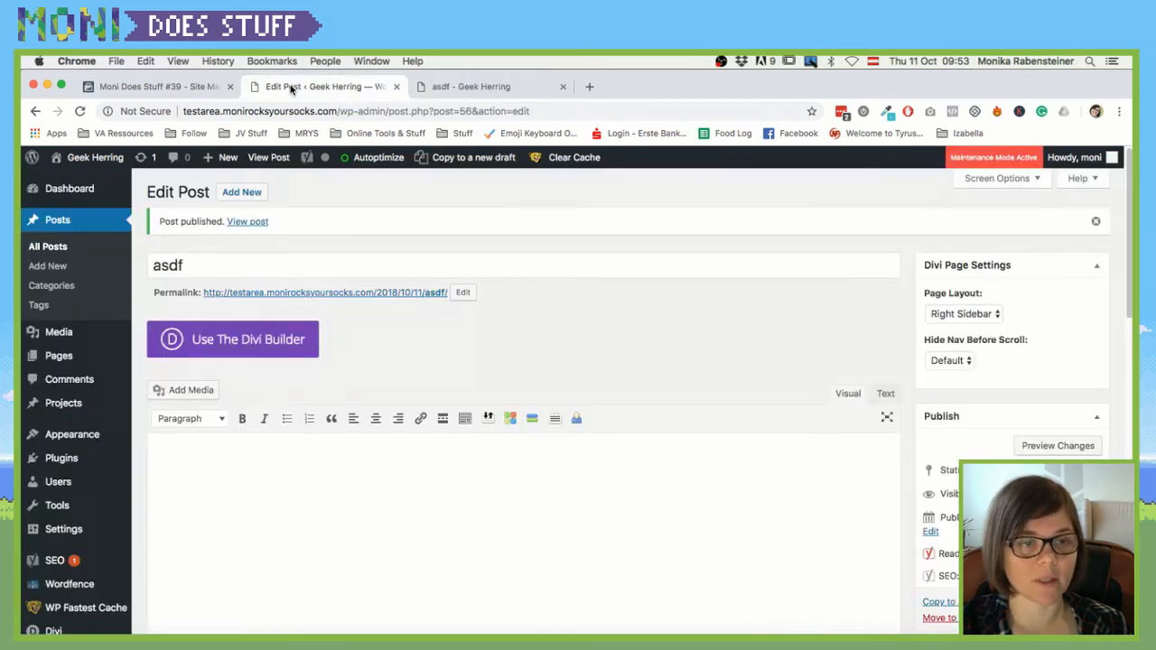
left_click(425, 90)
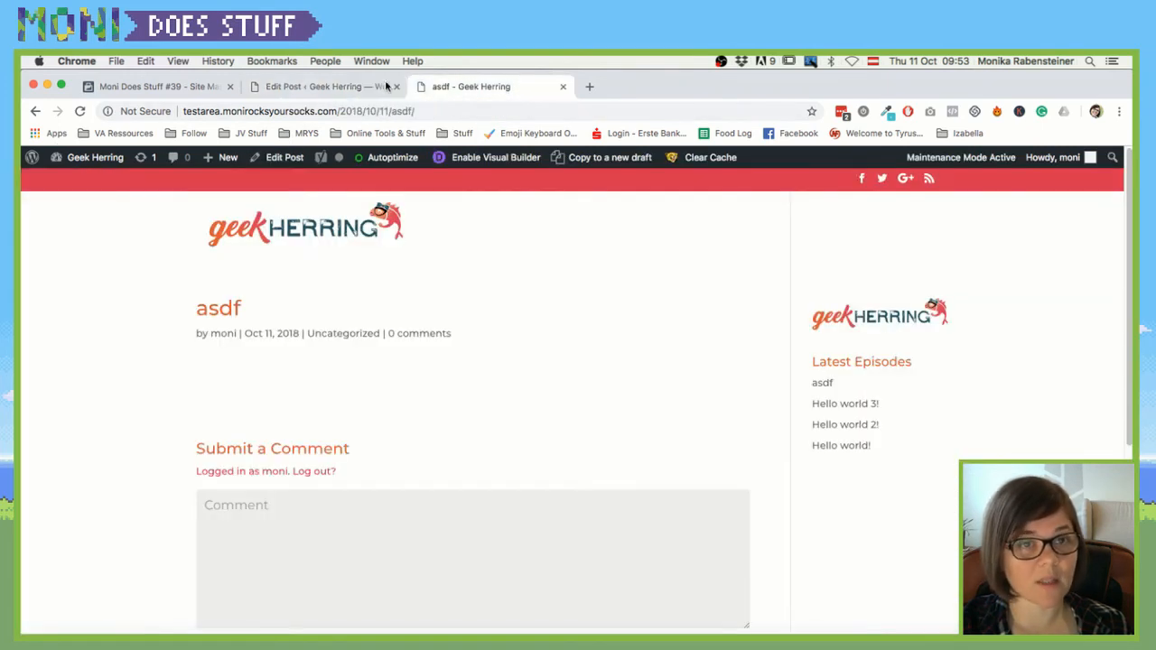
left_click(37, 111)
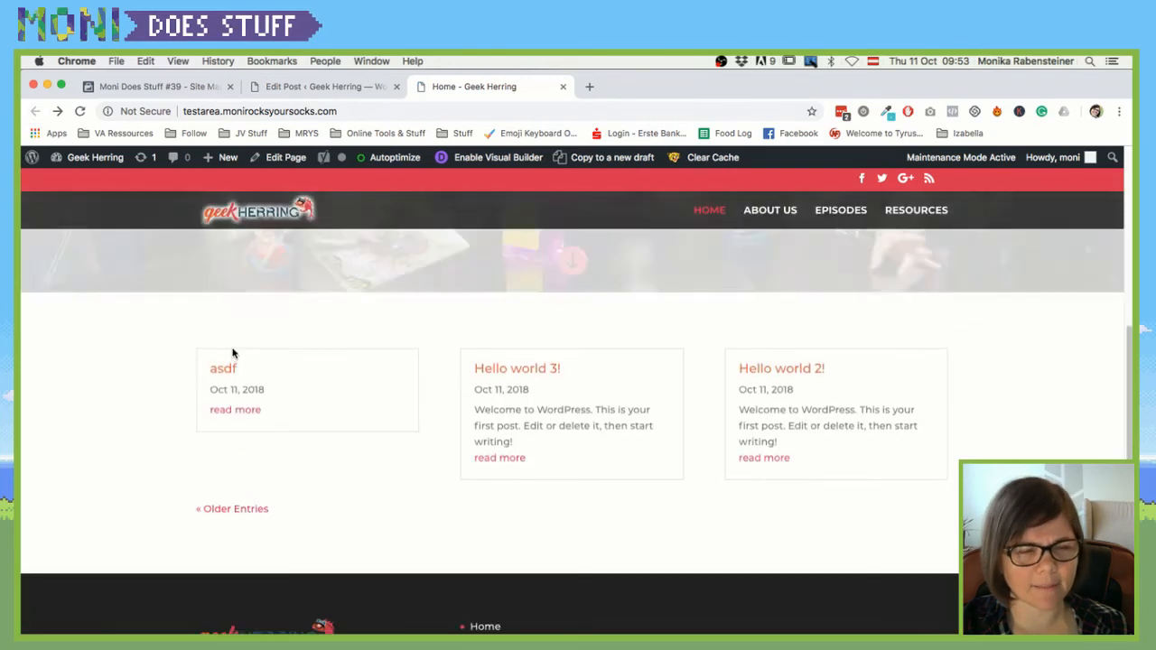
scroll(479, 507, "up", 5)
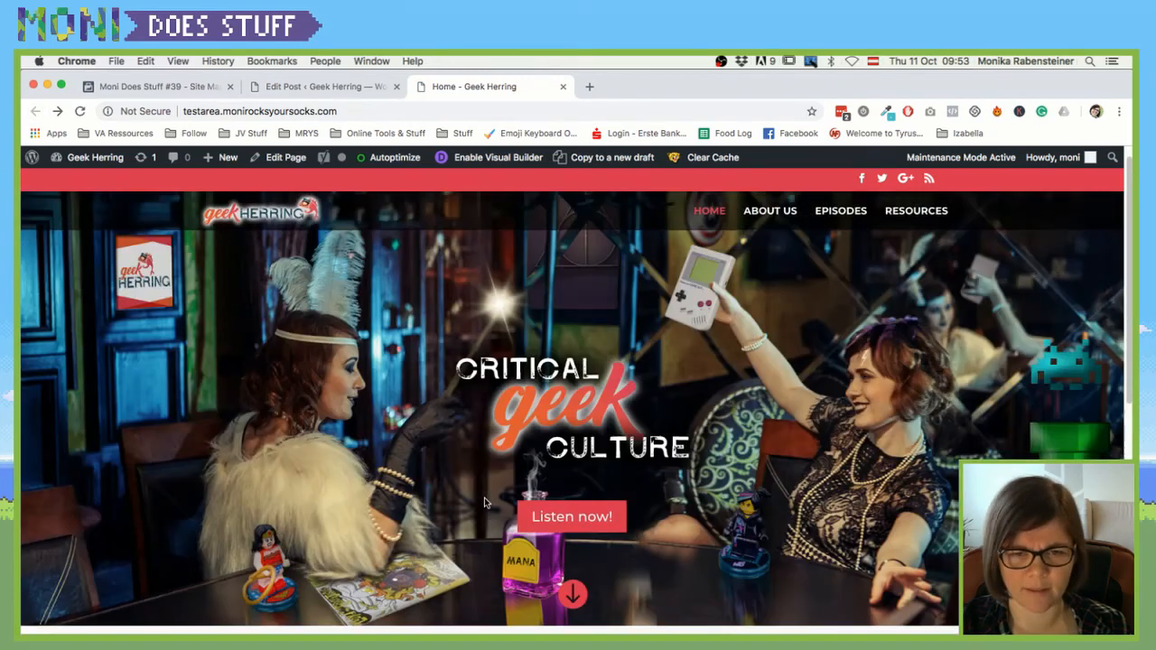
scroll(484, 502, "down", 5)
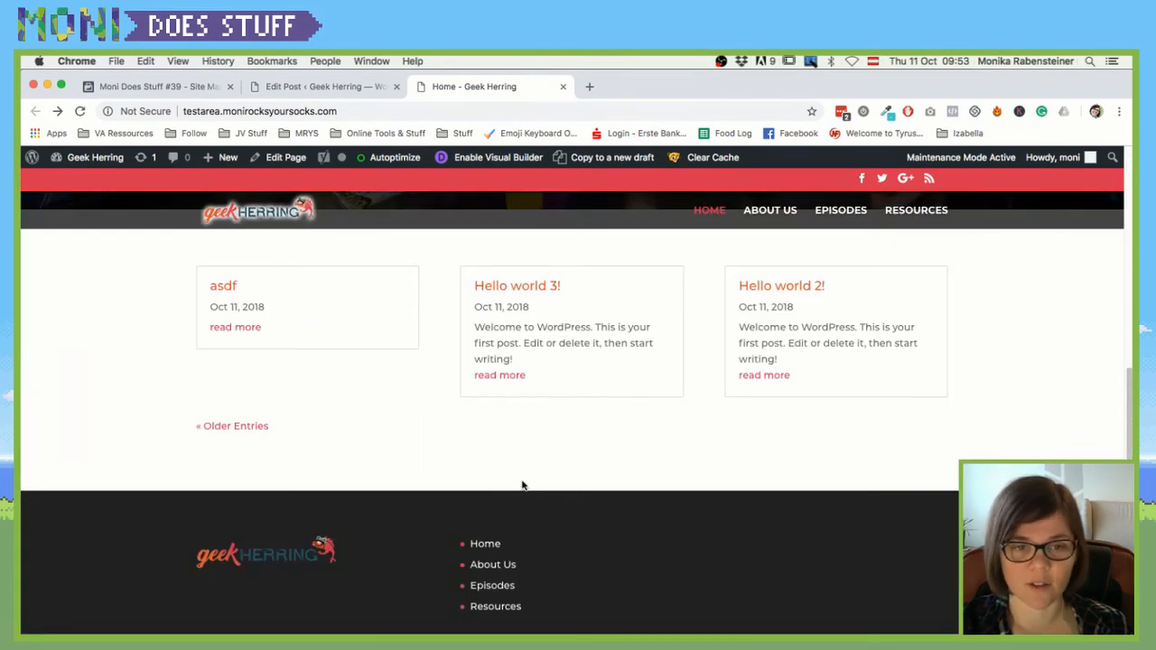
Set the "asdf" post's format to Audio, update the post and reload the live Home page
left_click(277, 88)
scroll(818, 388, "down", 5)
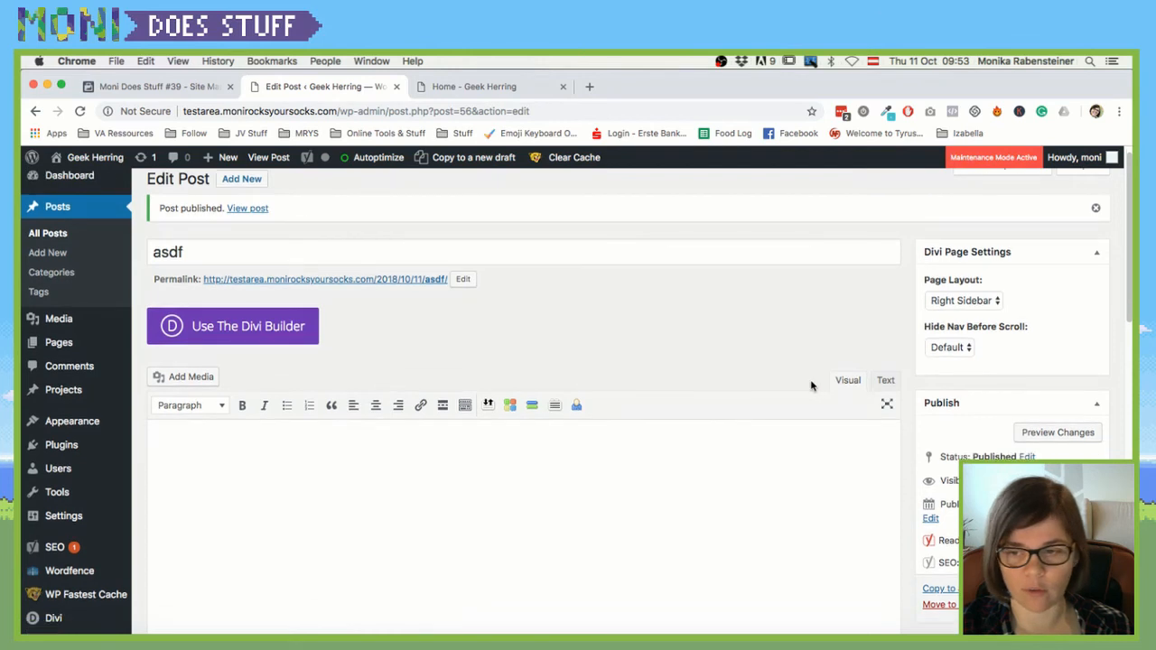
left_click(930, 523)
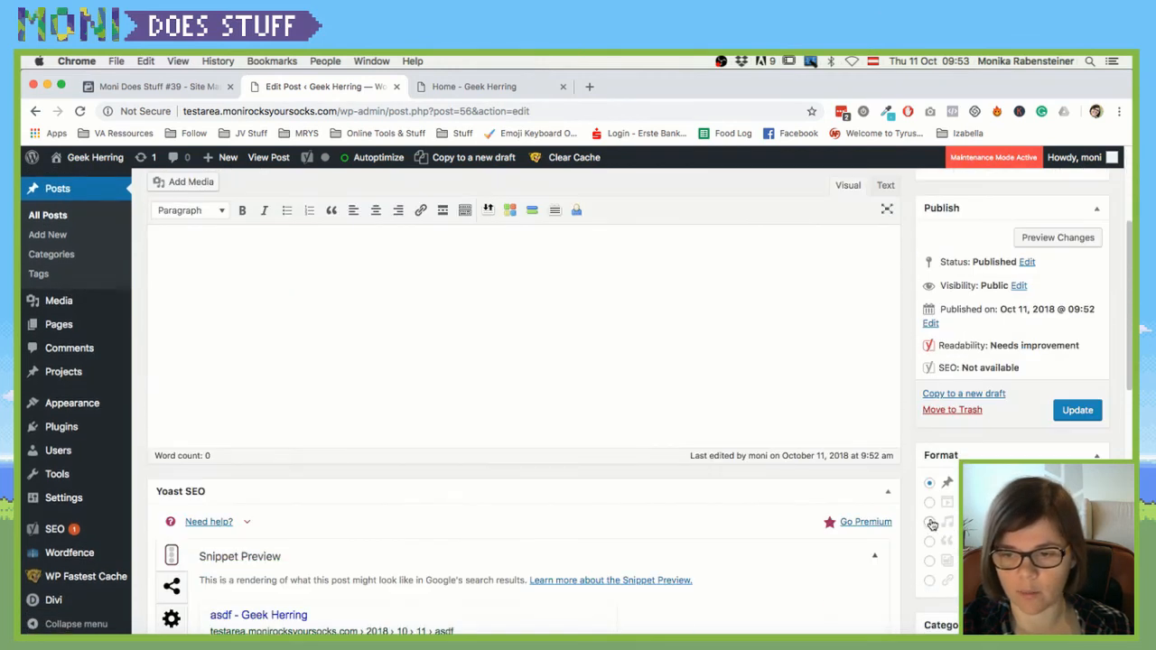
left_click(1073, 470)
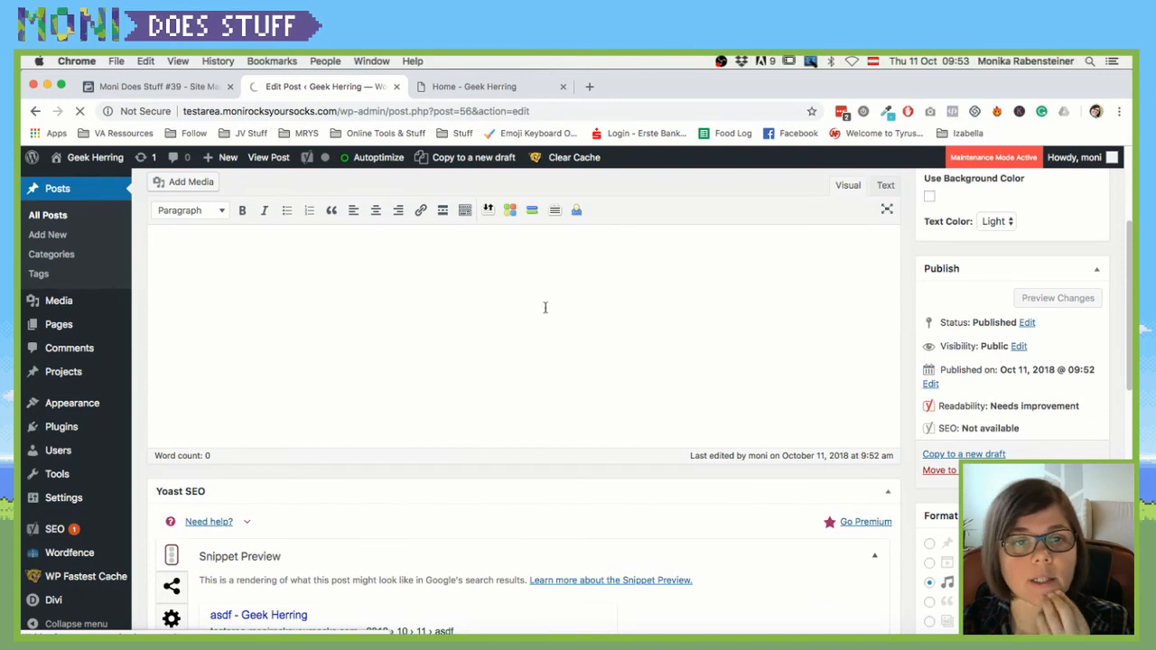
left_click(463, 85)
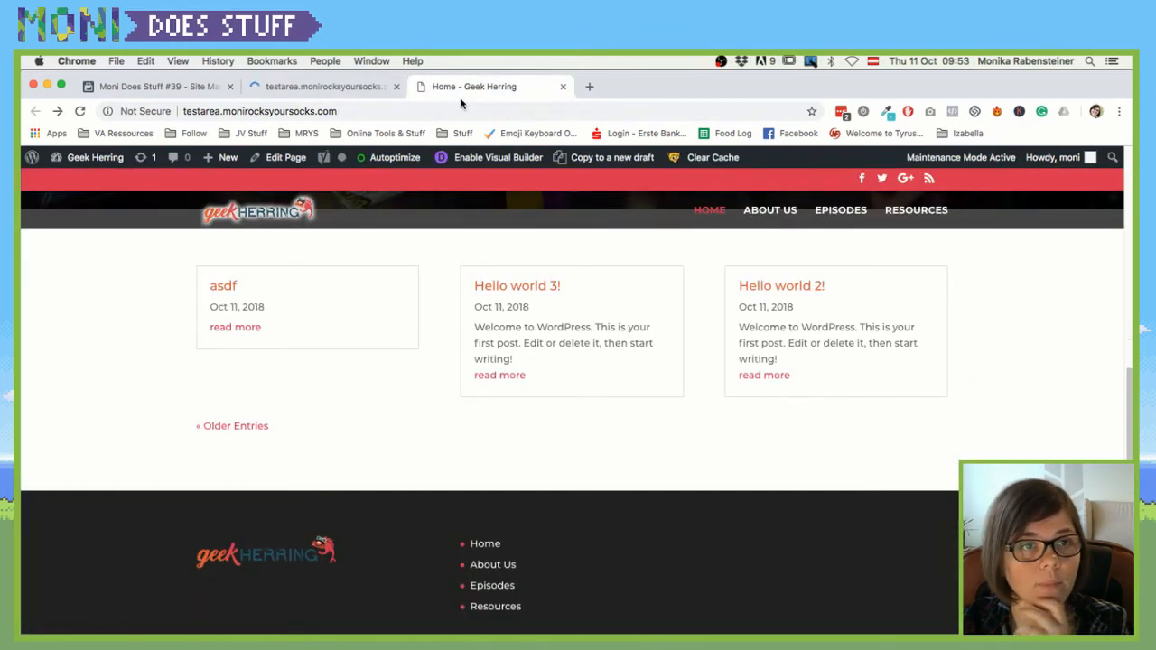
left_click(80, 112)
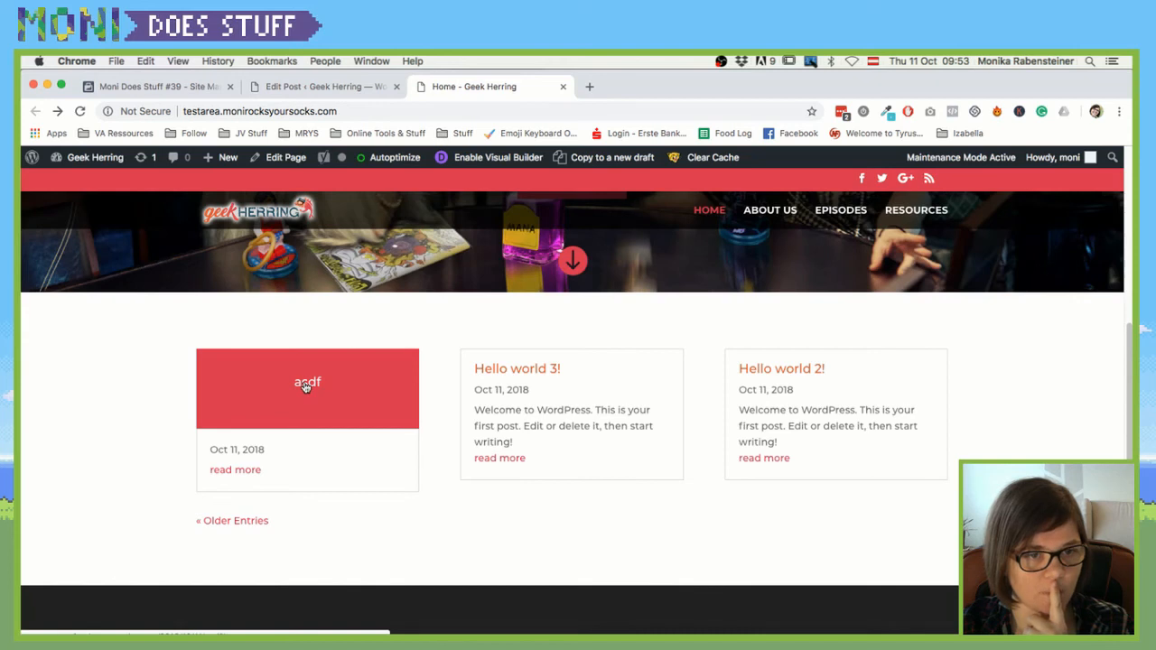
Examine the live page of the "asdf" post and look through the options on its edit screen
left_click(307, 385)
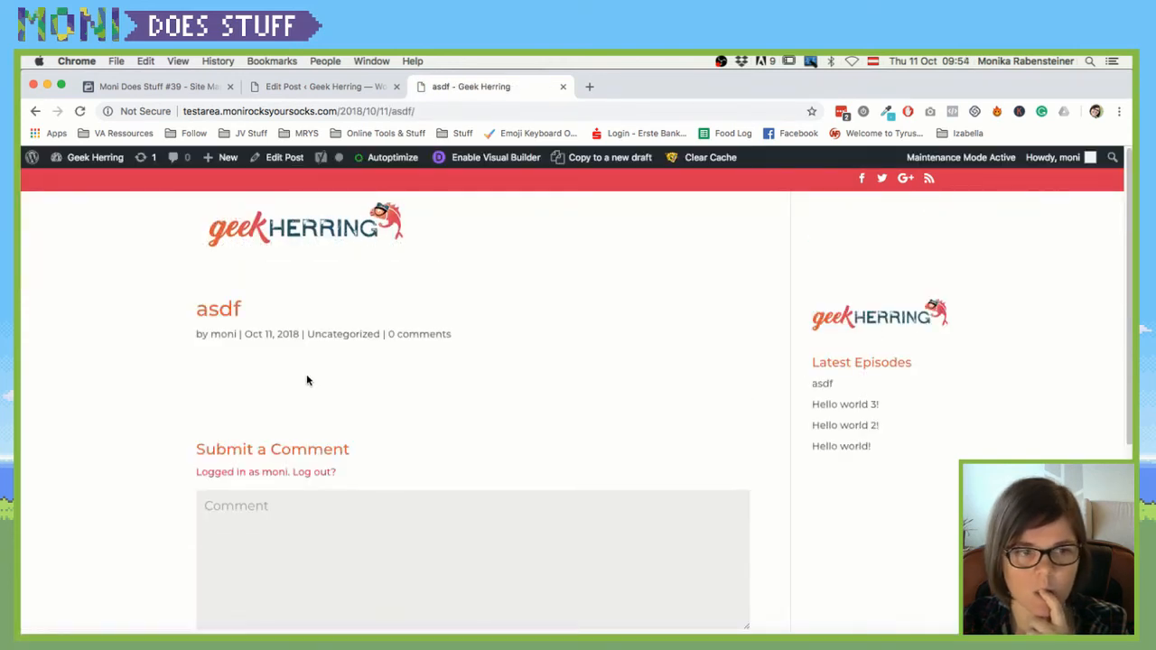
scroll(307, 381, "down", 5)
left_click(342, 85)
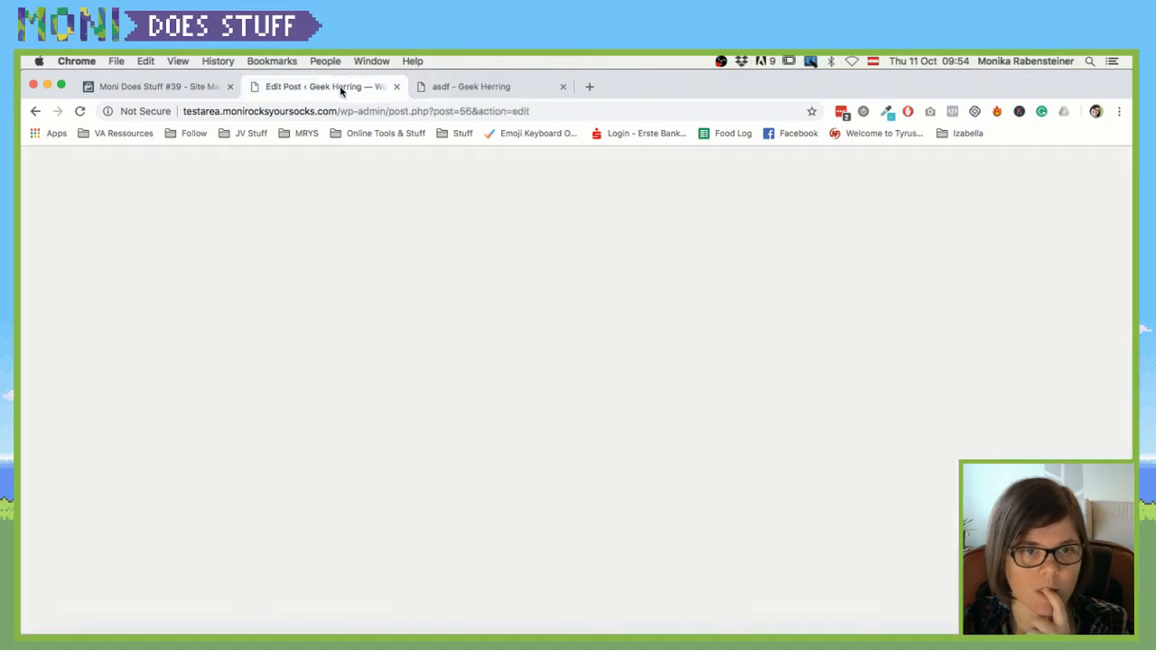
scroll(396, 377, "down", 10)
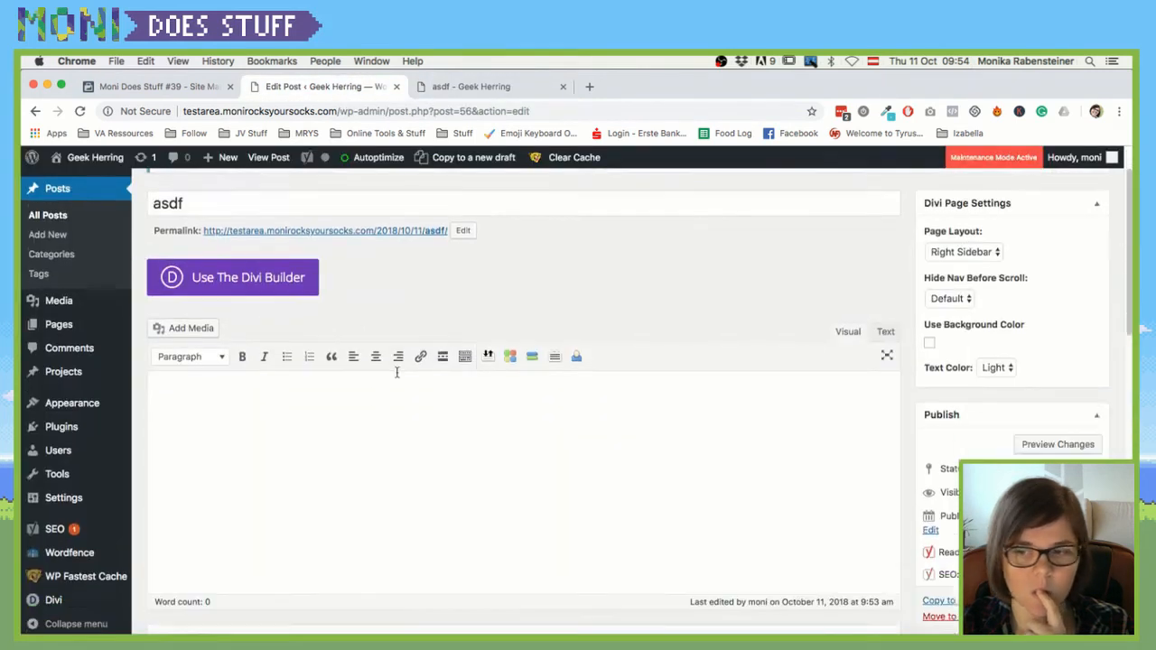
scroll(396, 371, "down", 5)
scroll(399, 374, "down", 5)
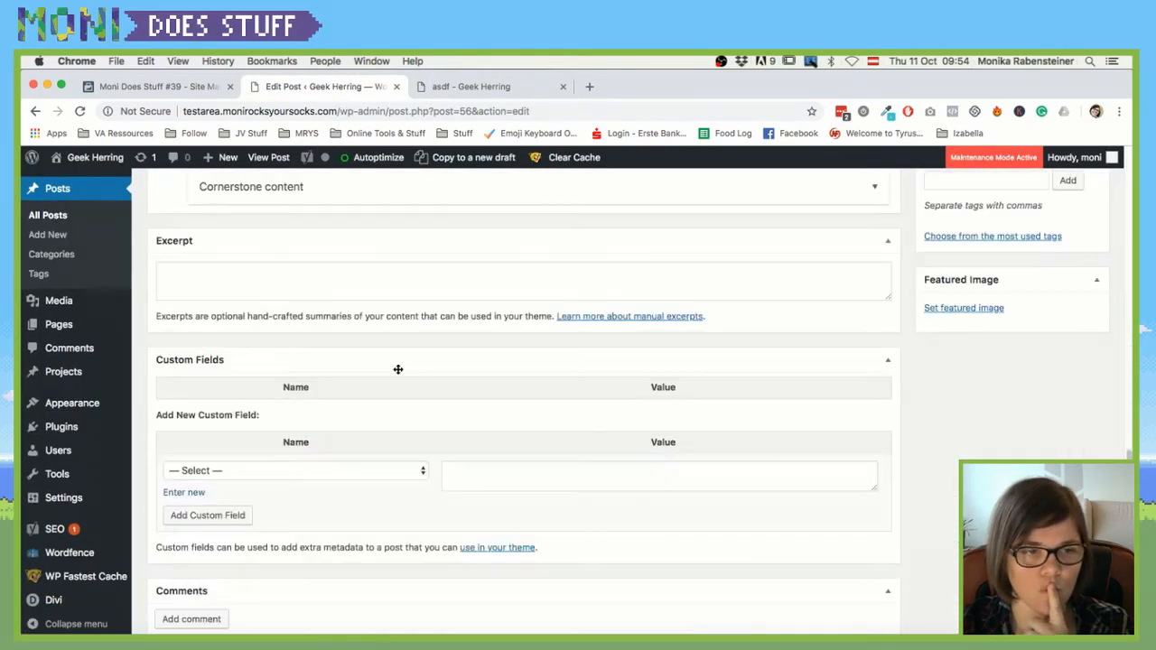
scroll(396, 372, "down", 2)
scroll(397, 366, "up", 15)
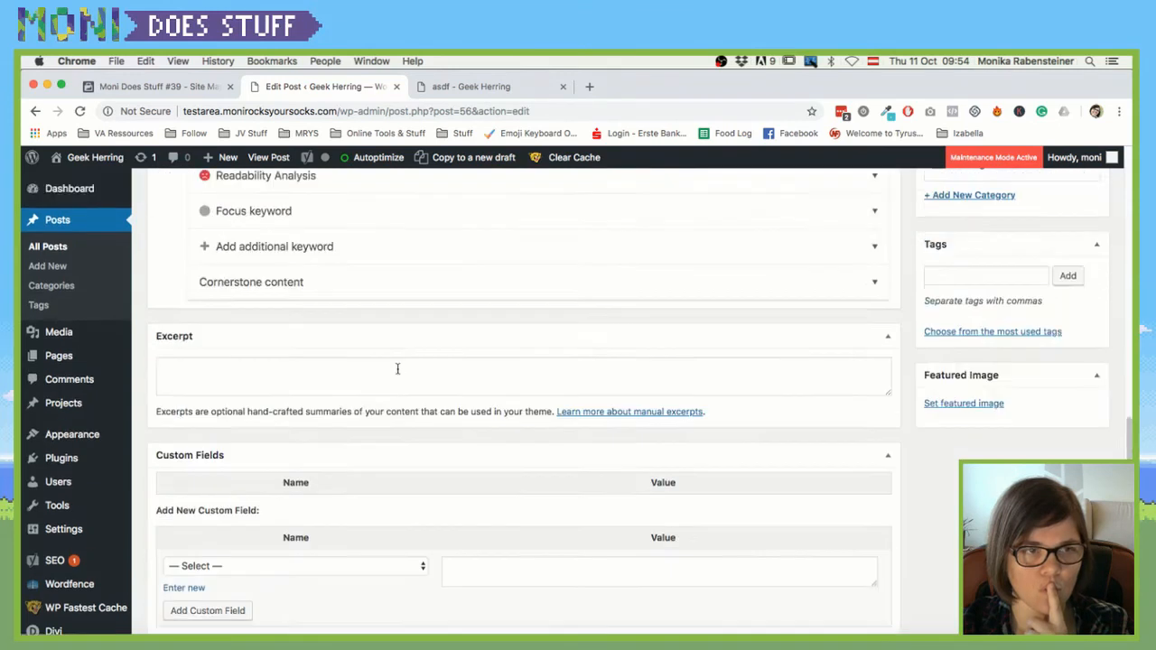
scroll(396, 372, "up", 5)
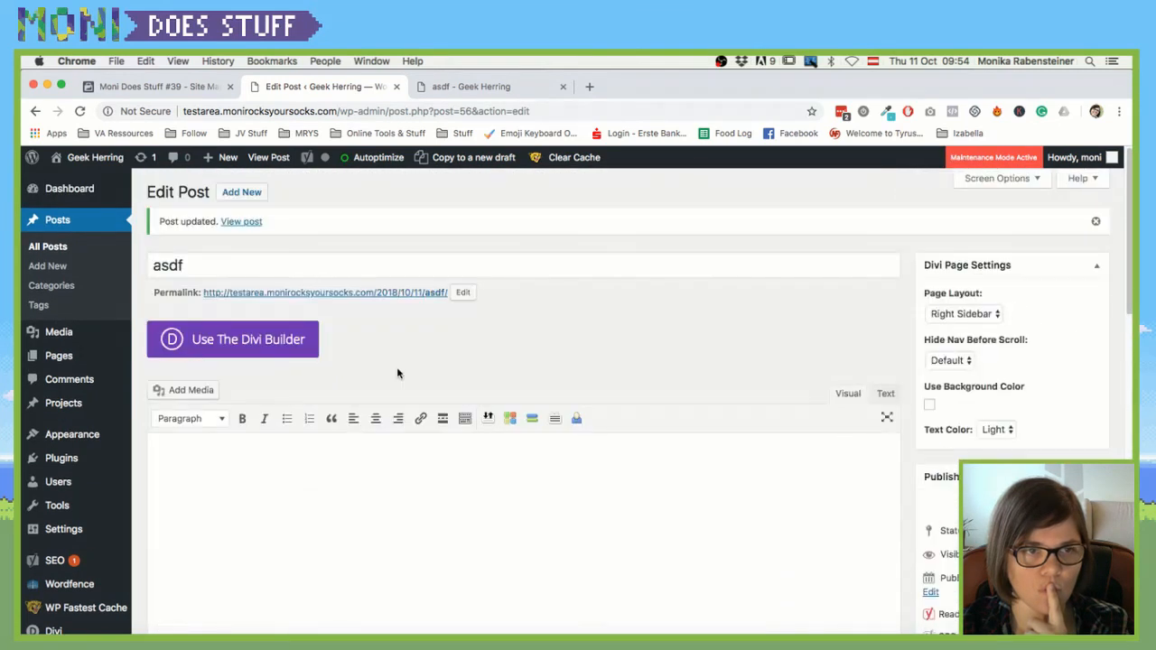
scroll(397, 371, "down", 5)
scroll(408, 365, "down", 2)
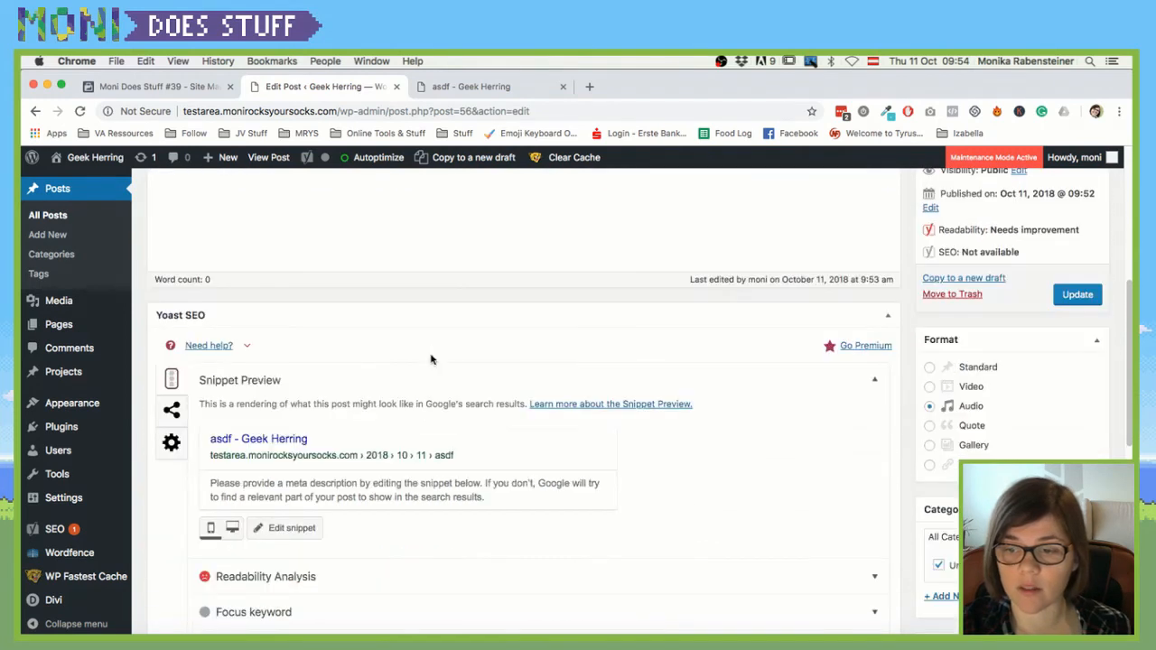
Set the "asdf" post's format to Standard and assign header.jpg as its featured image
left_click(931, 368)
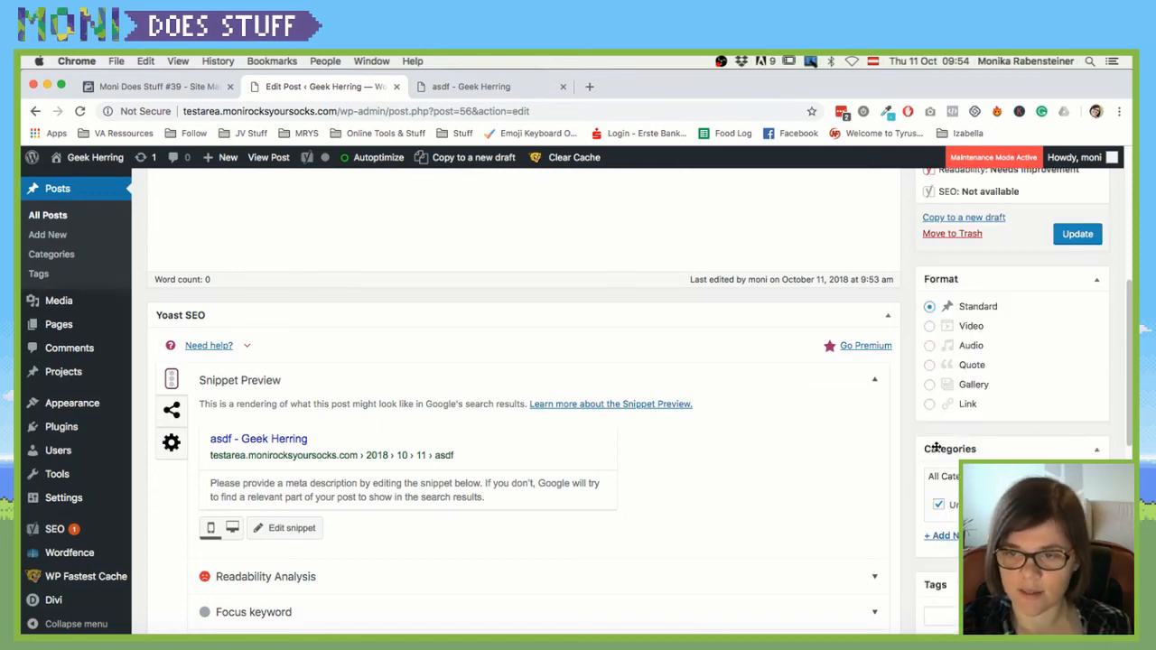
scroll(940, 438, "down", 3)
scroll(947, 433, "down", 4)
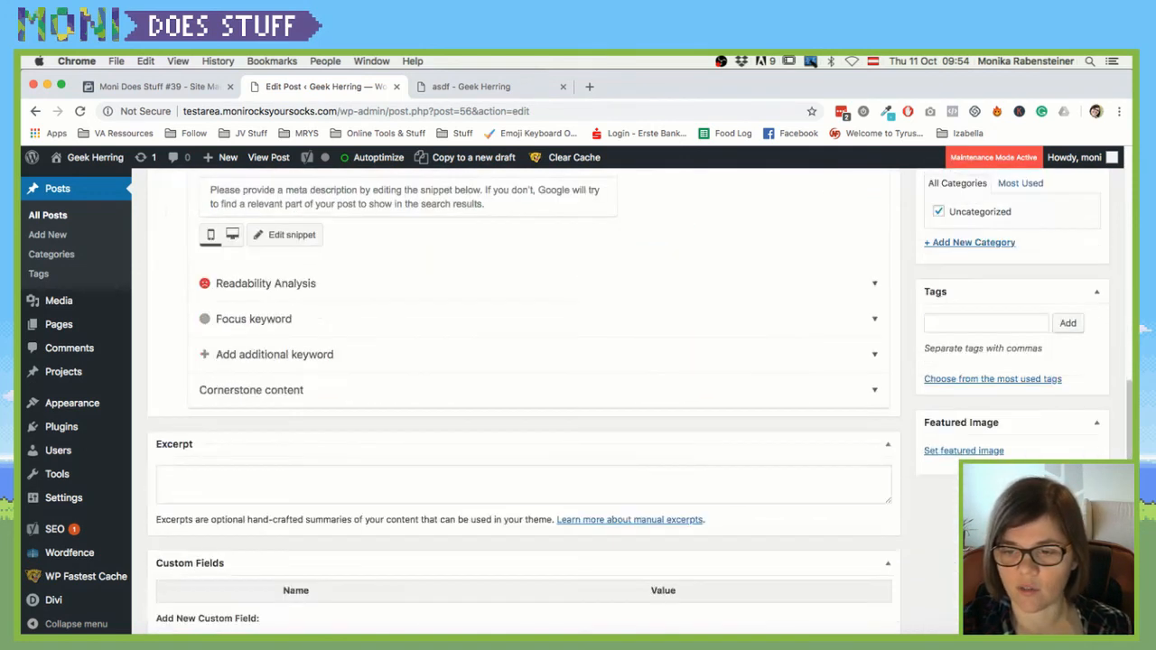
left_click(948, 449)
left_click(312, 289)
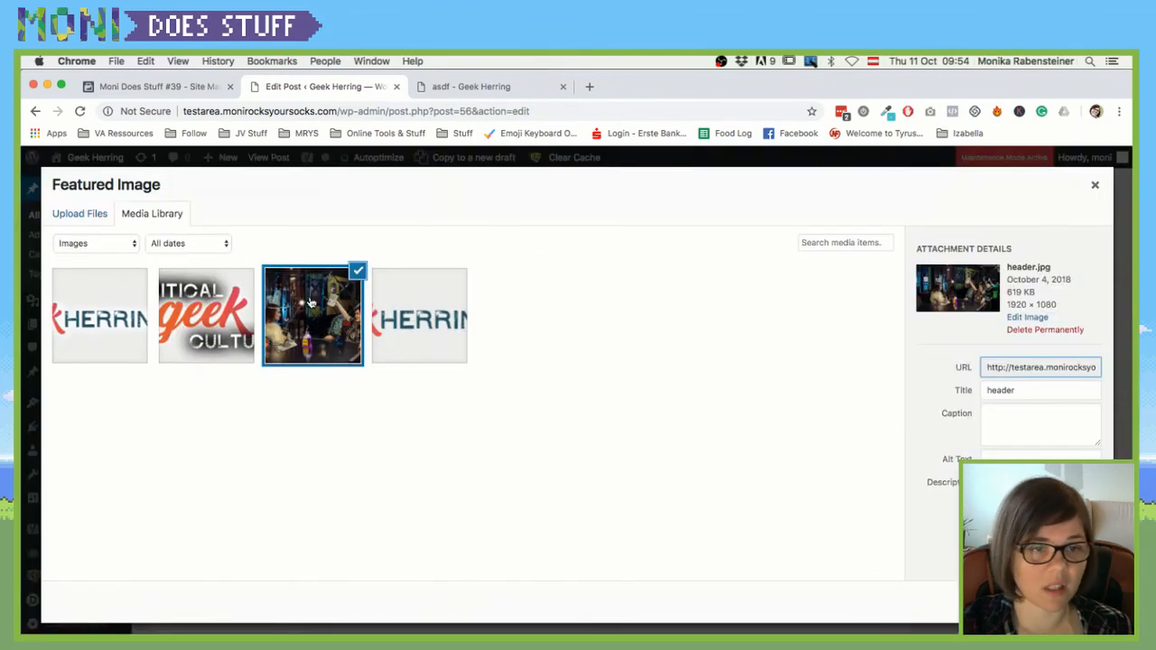
left_click(1039, 601)
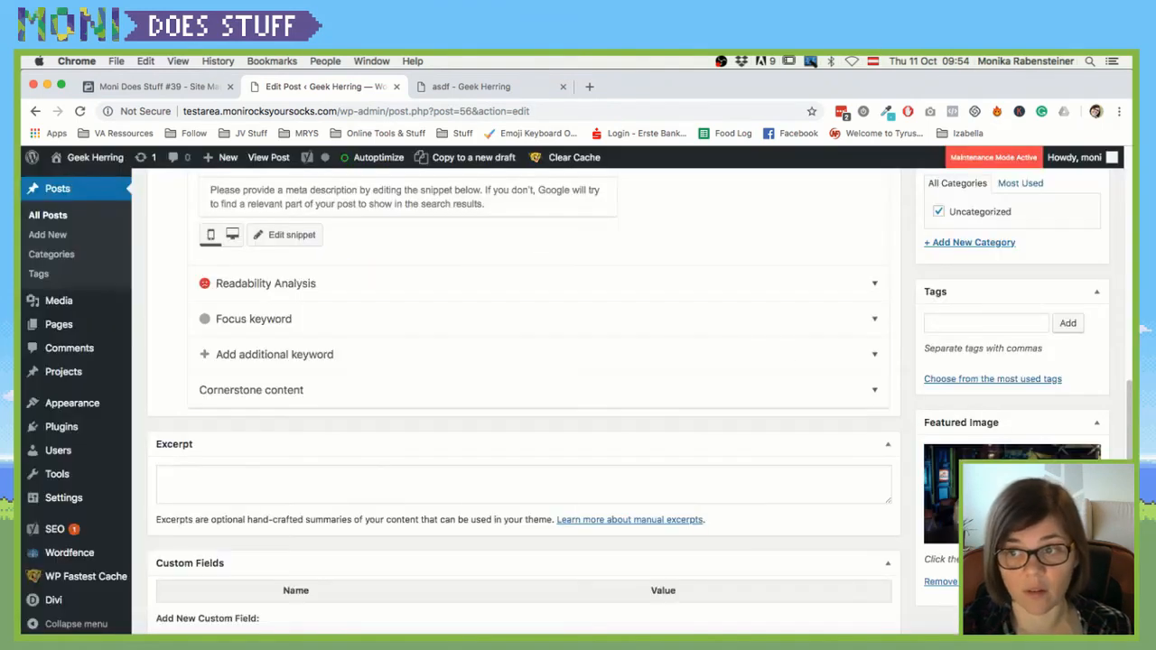
scroll(993, 459, "up", 2)
scroll(993, 460, "down", 5)
scroll(994, 460, "up", 2)
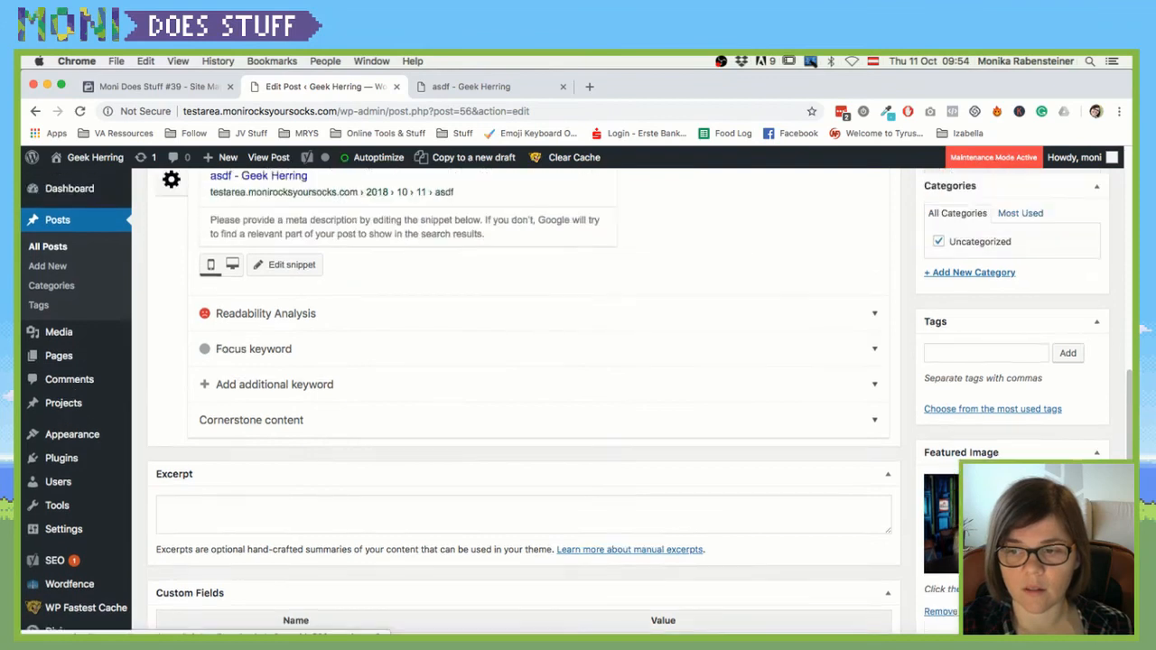
scroll(524, 397, "up", 7)
scroll(523, 398, "down", 4)
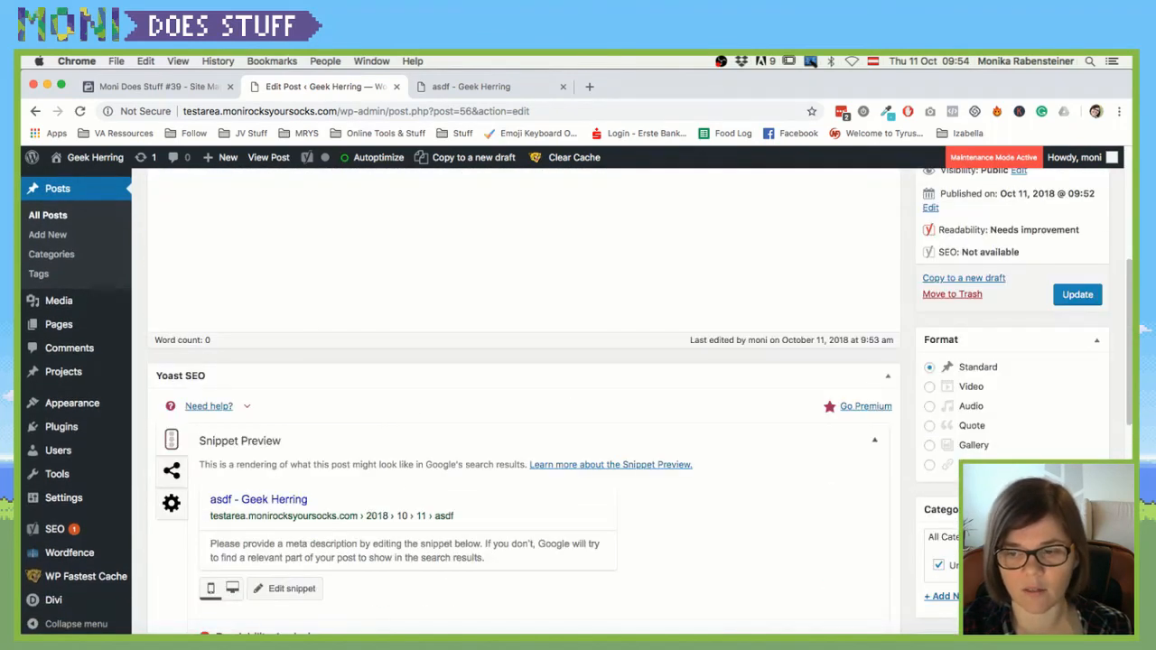
Update the "asdf" post and go back from its live page to the live Home page
left_click(1076, 295)
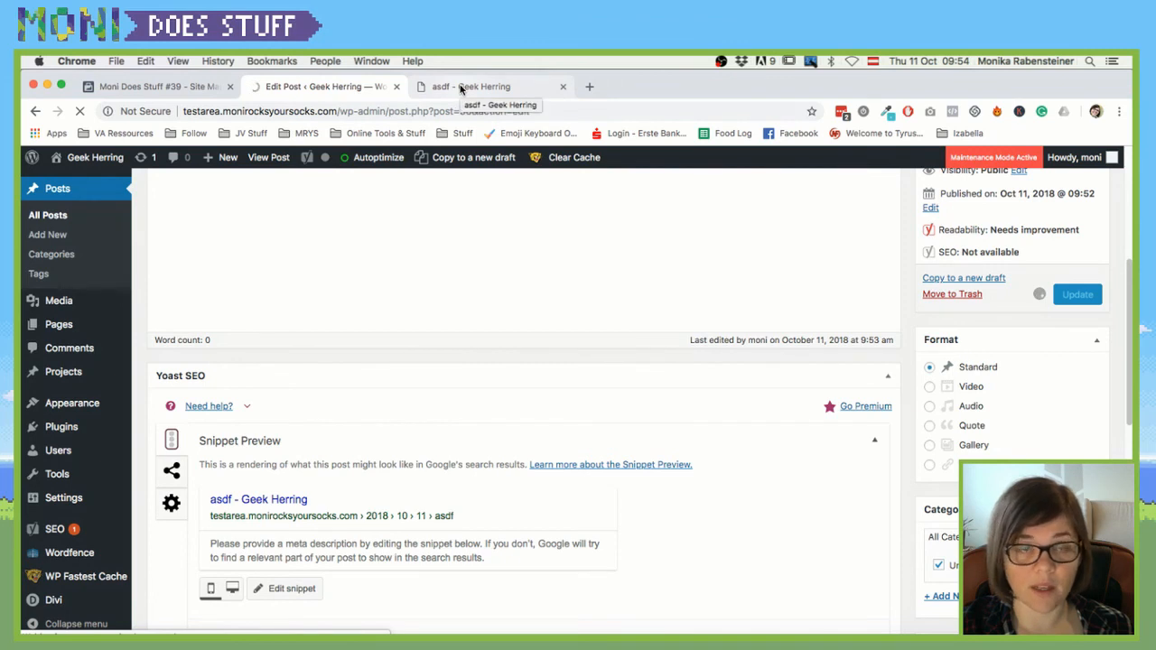
left_click(461, 88)
scroll(359, 485, "up", 5)
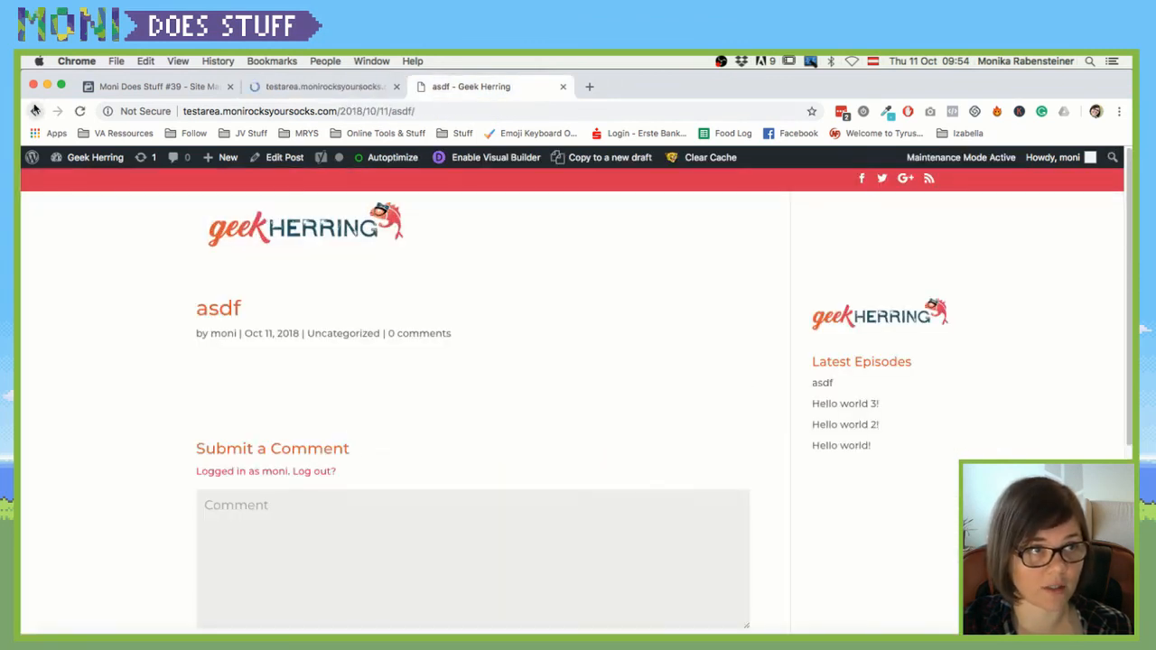
left_click(35, 110)
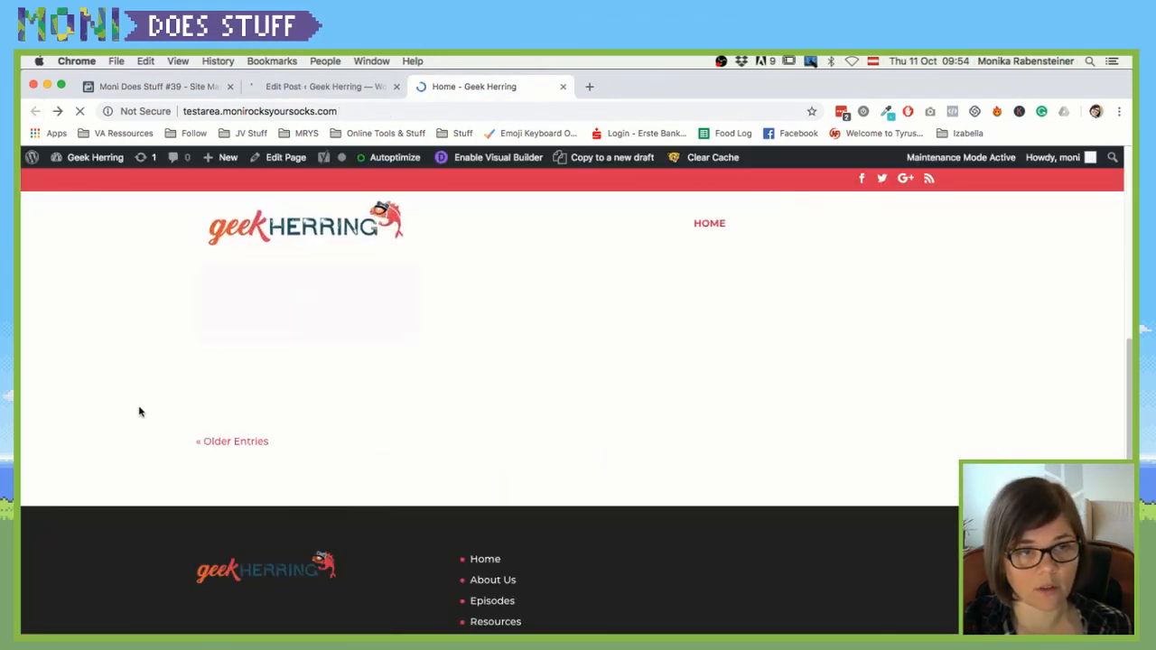
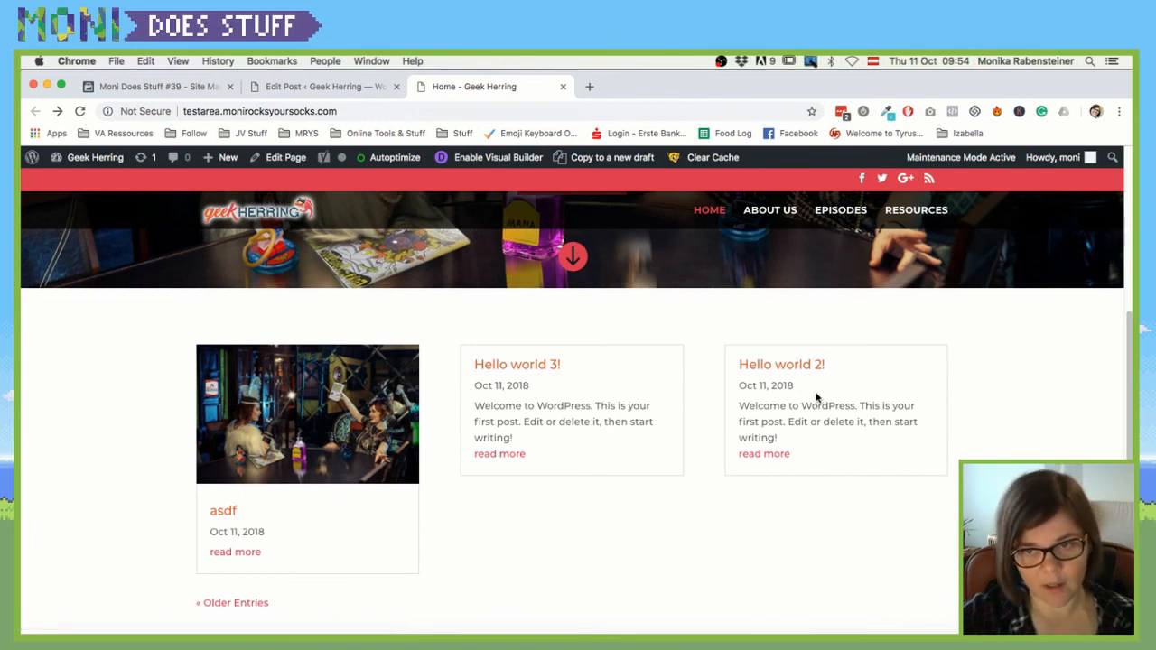
Examine how the "asdf" post's featured image appears in the Home page's blog grid, alongside the posts without images and the header
scroll(803, 401, "down", 1)
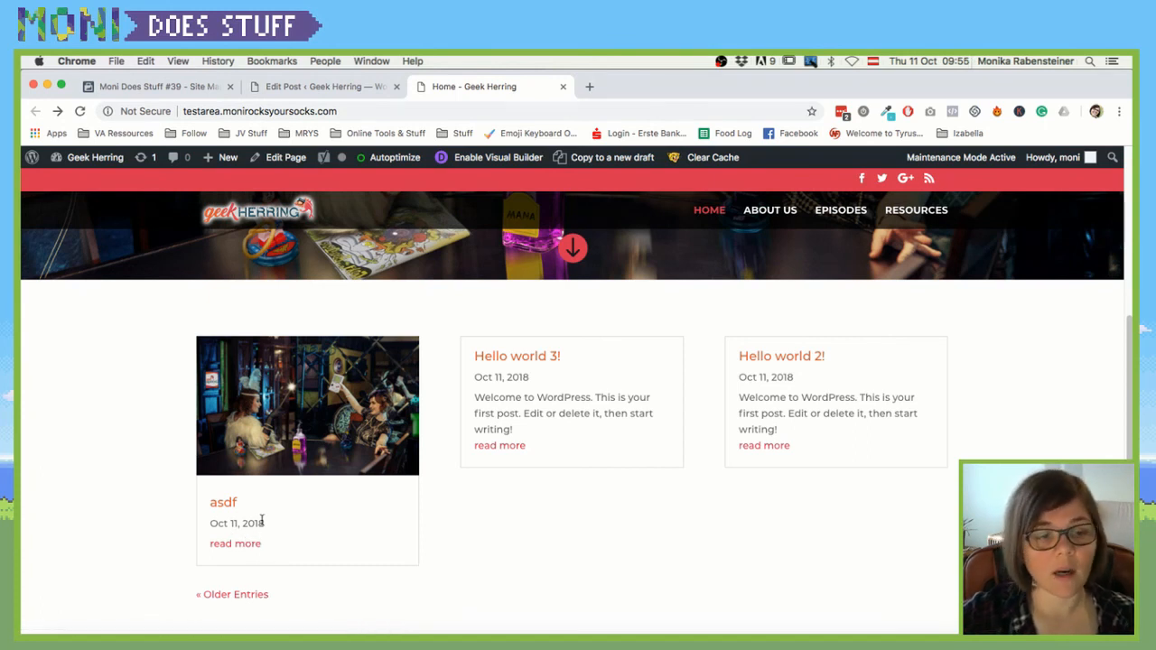
scroll(261, 517, "down", 3)
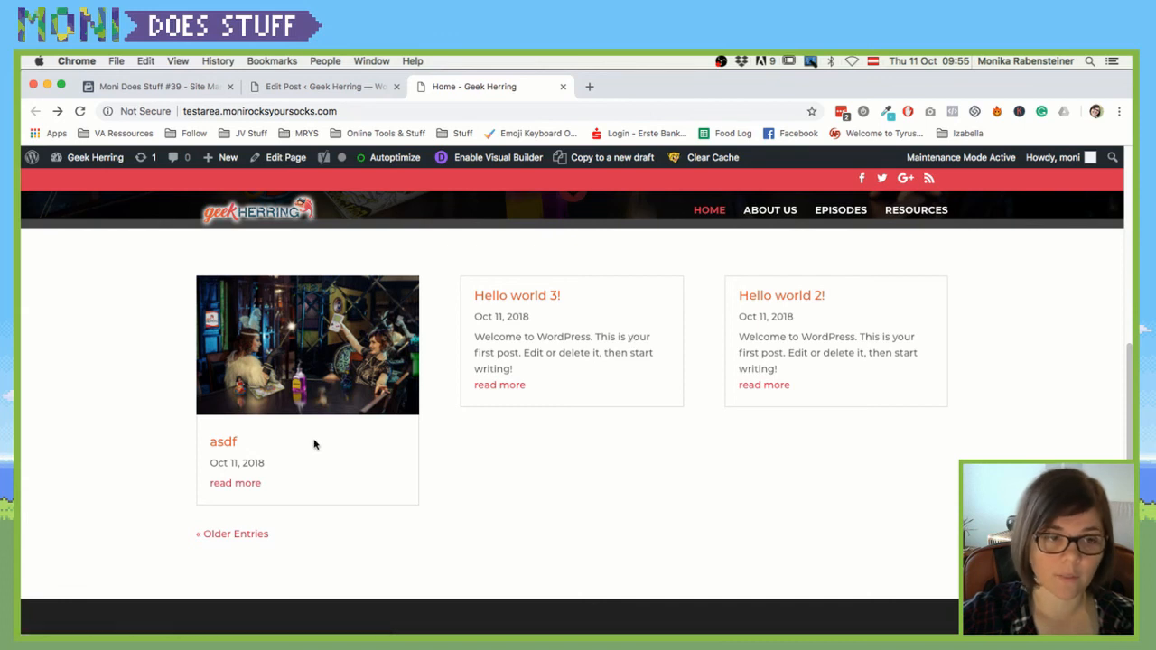
scroll(442, 443, "up", 5)
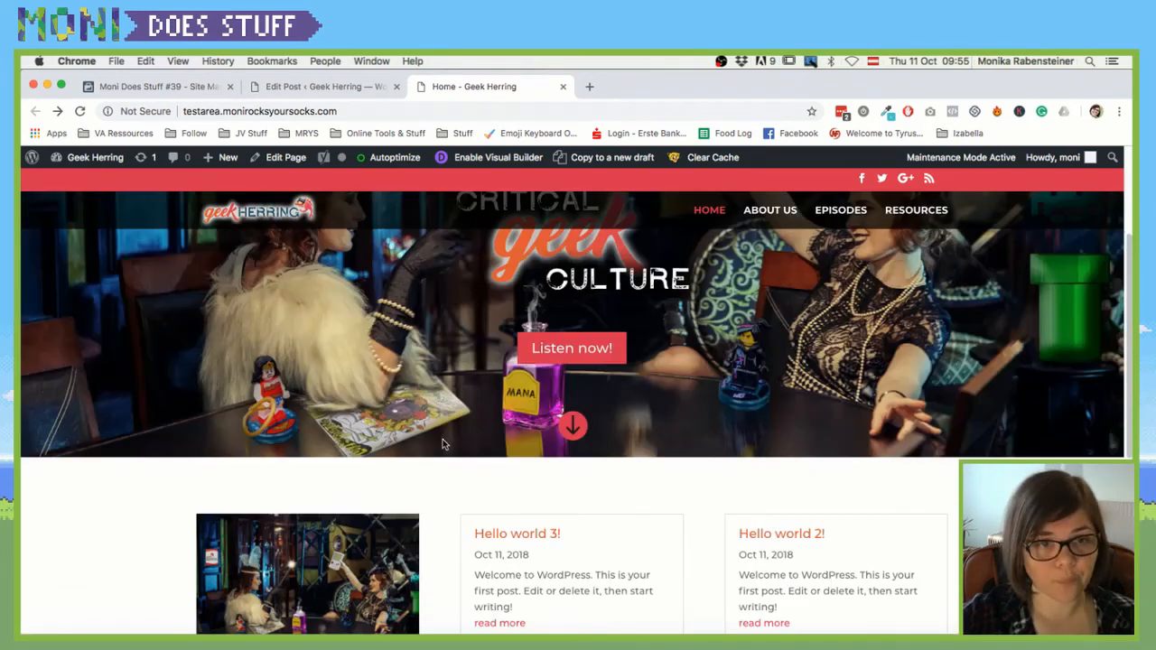
scroll(443, 443, "down", 10)
scroll(443, 442, "up", 3)
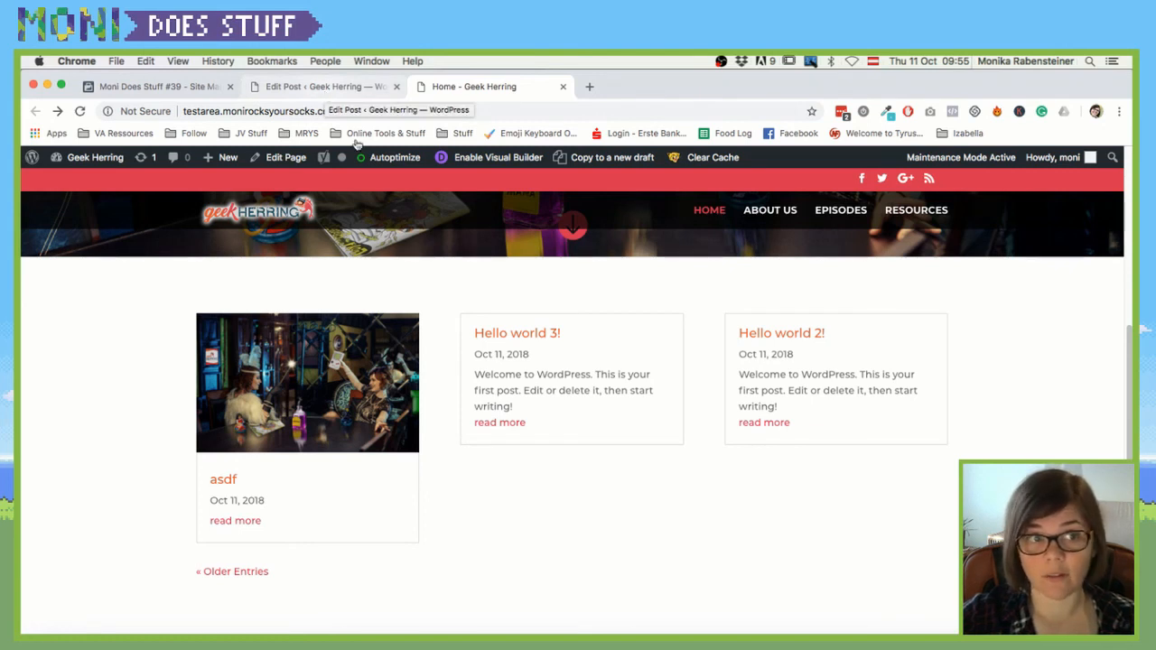
scroll(545, 349, "up", 10)
scroll(549, 352, "down", 10)
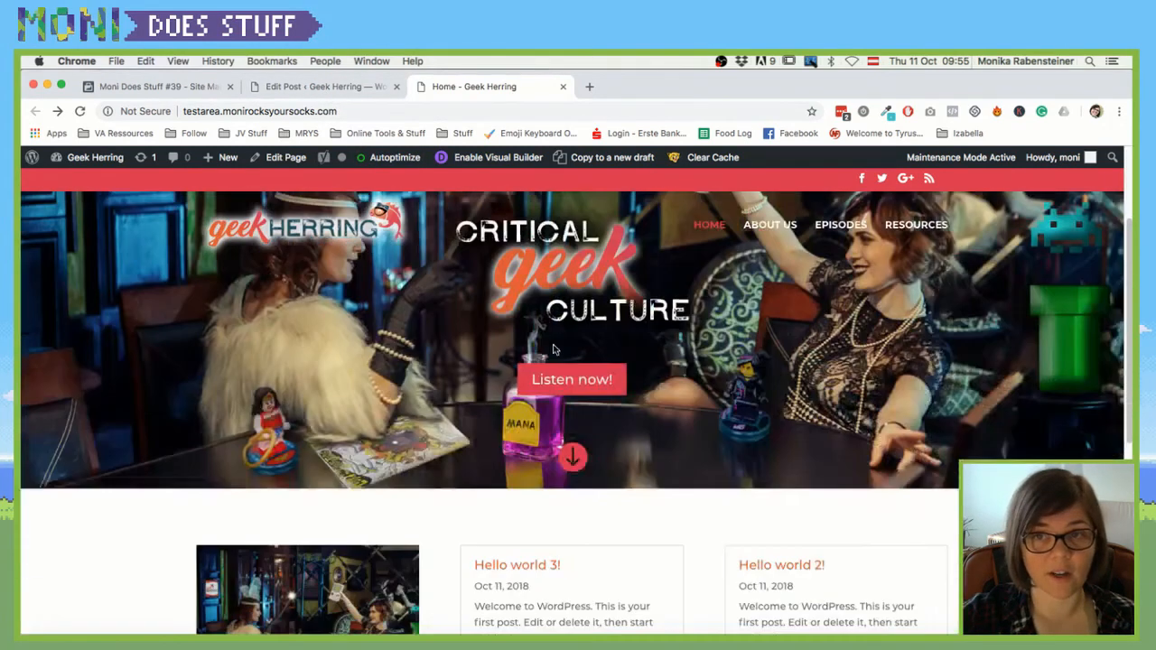
scroll(553, 349, "up", 10)
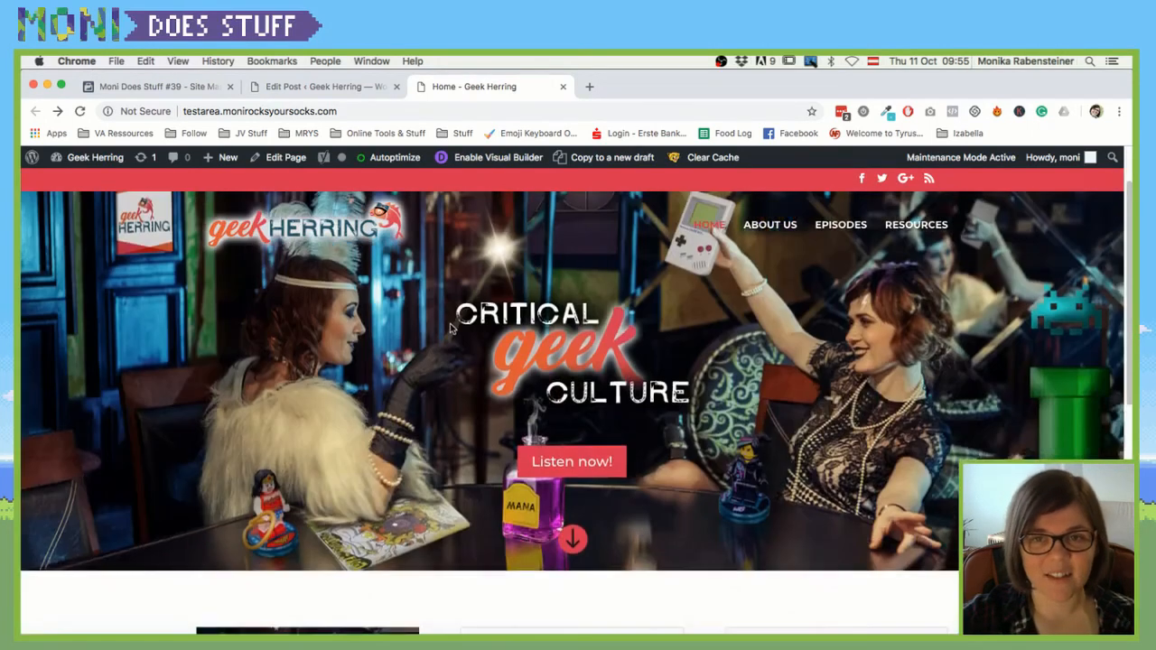
scroll(478, 342, "down", 10)
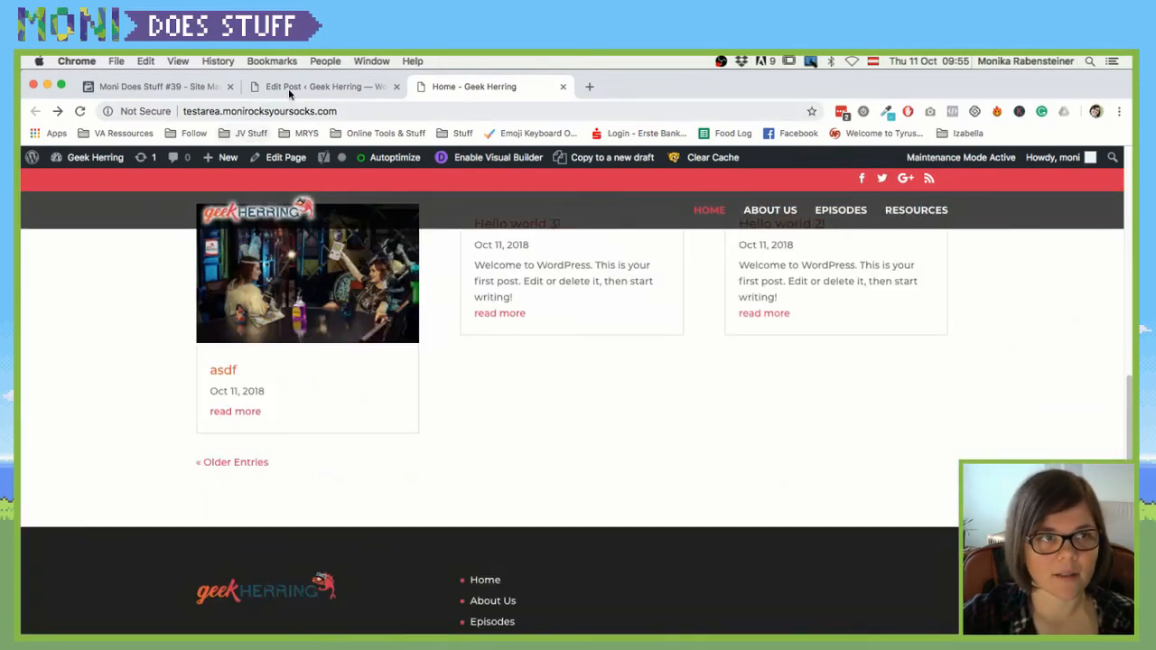
scroll(321, 397, "up", 3)
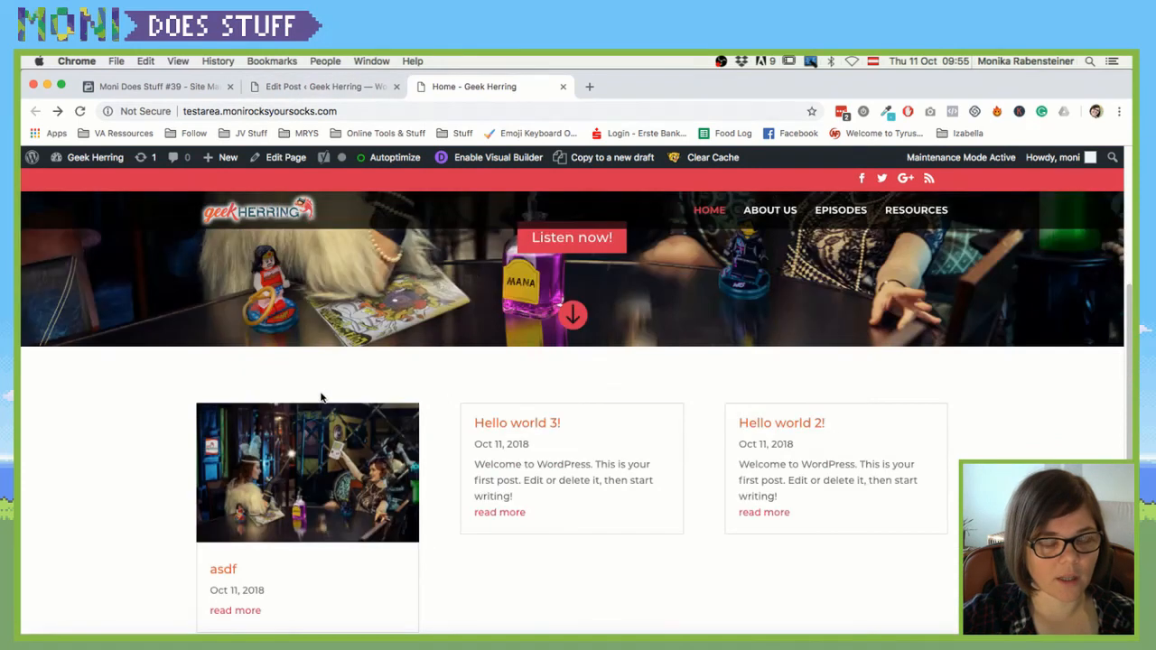
scroll(320, 397, "down", 1)
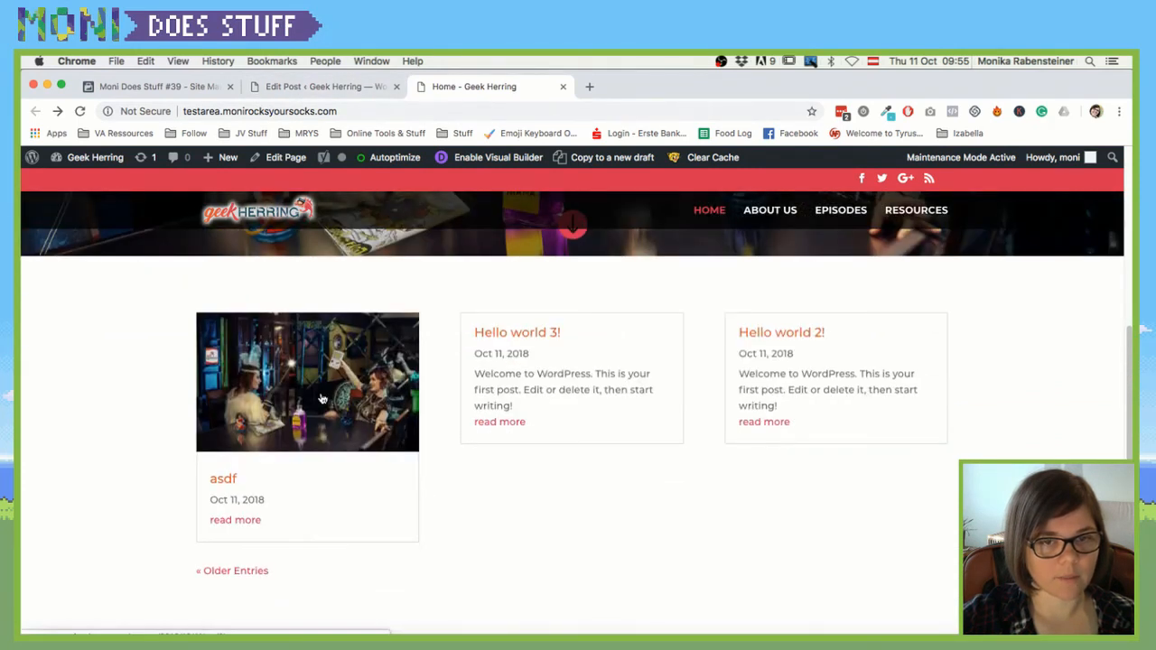
Check the episode preview layout in the wireframe of the Site Mapping video and return to the live Home page
left_click(156, 89)
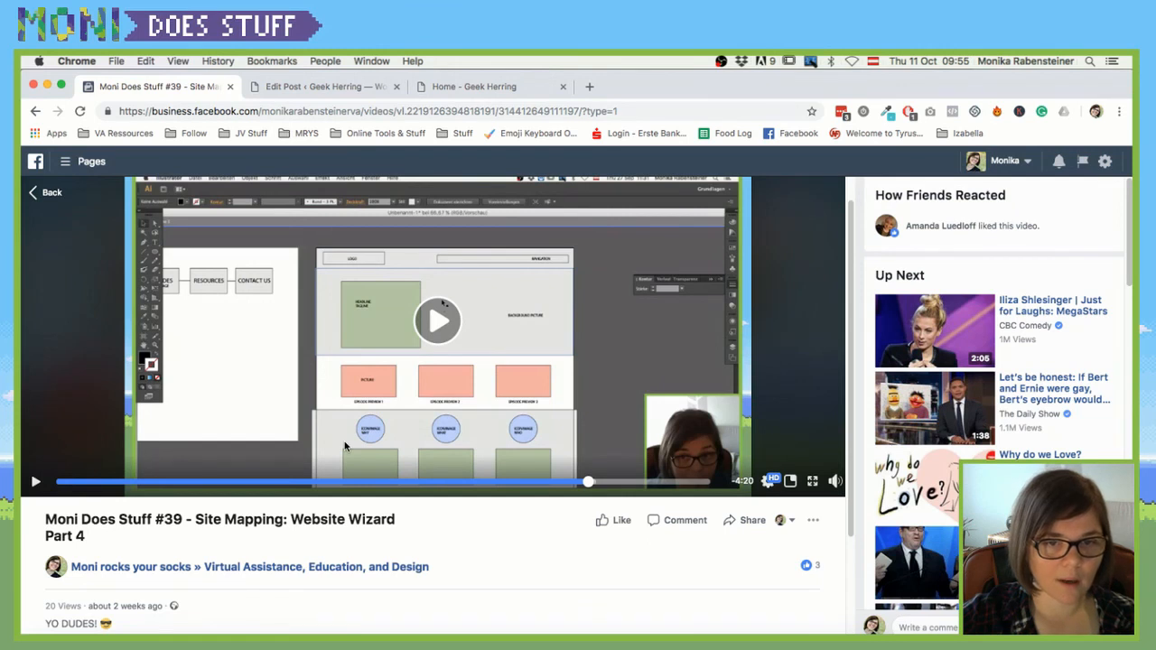
scroll(361, 442, "down", 1)
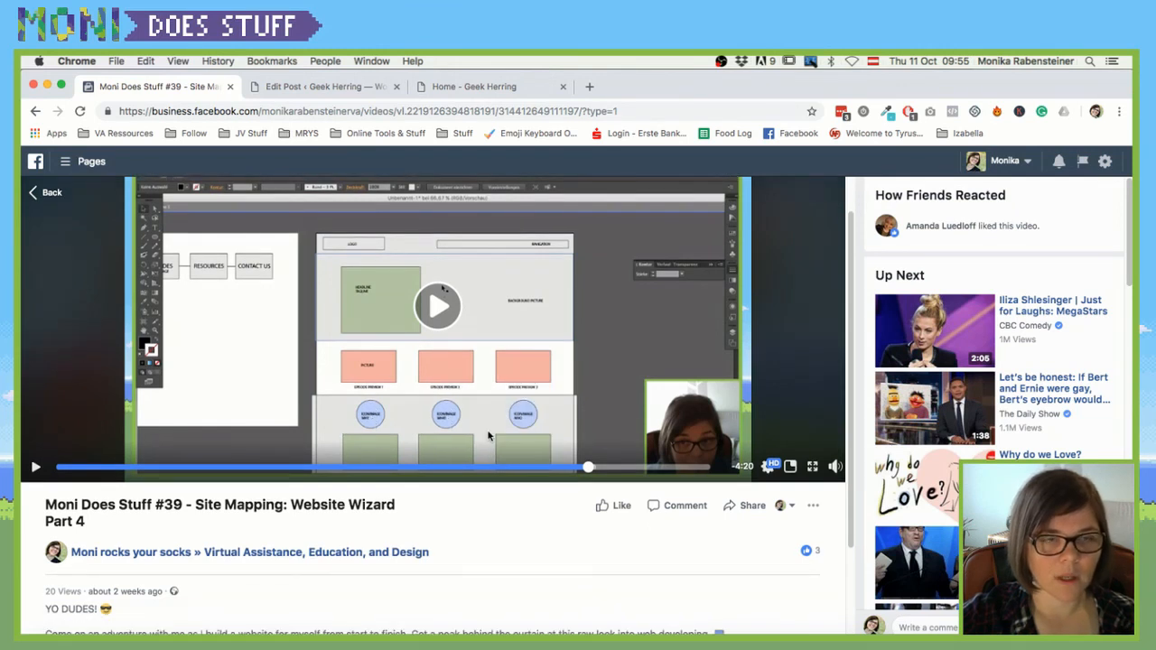
left_click(481, 88)
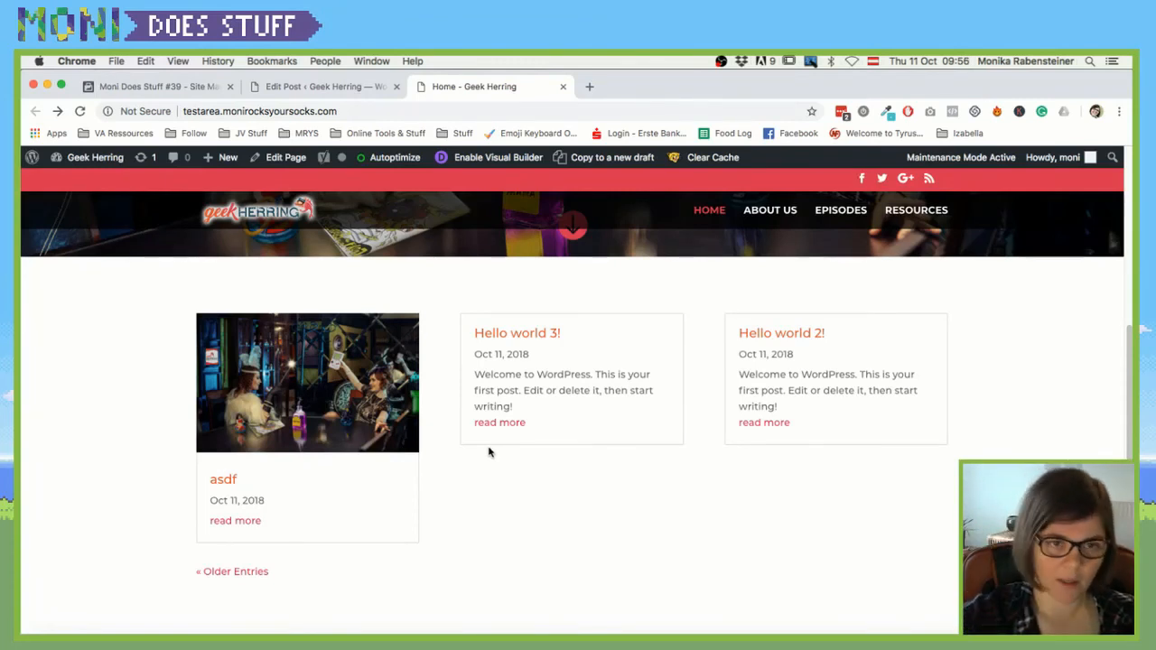
Review the live Home page from the hero section with its button and down arrow to the blog grid, pagination link and footer
scroll(477, 433, "up", 5)
scroll(443, 415, "up", 3)
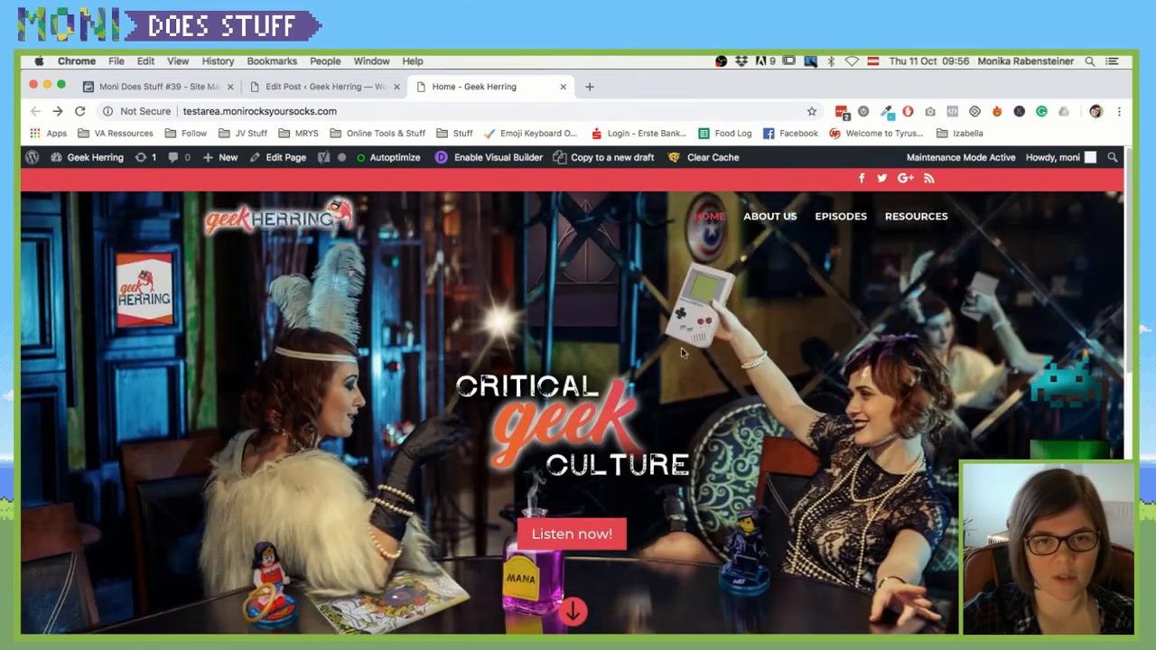
scroll(681, 348, "down", 2)
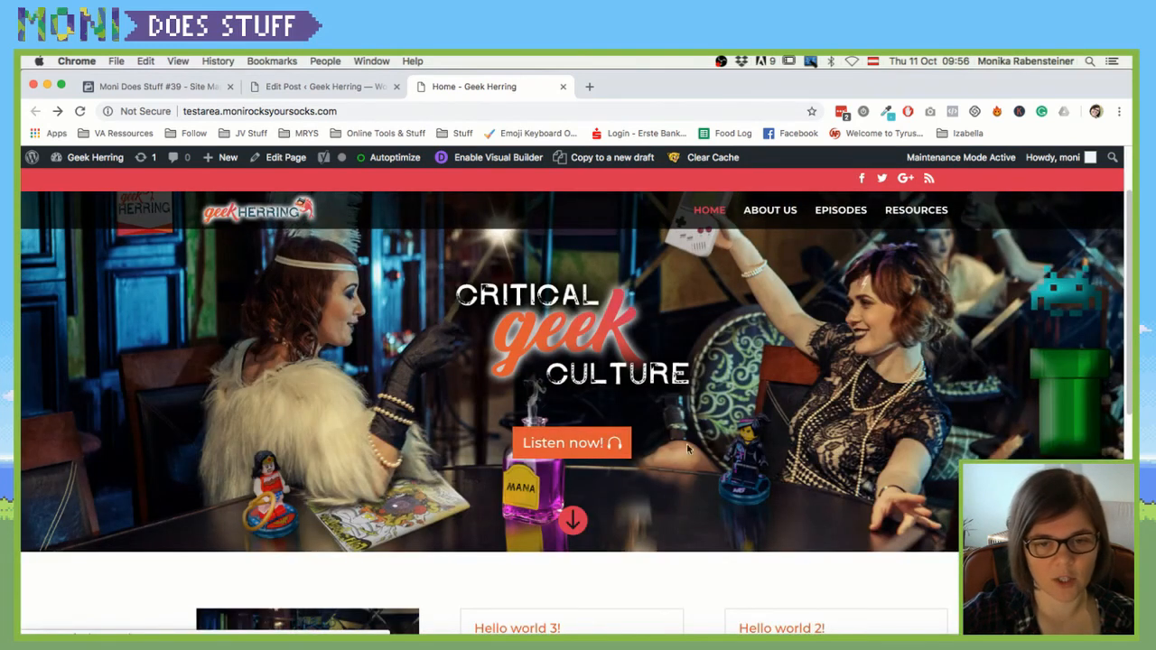
scroll(596, 432, "down", 3)
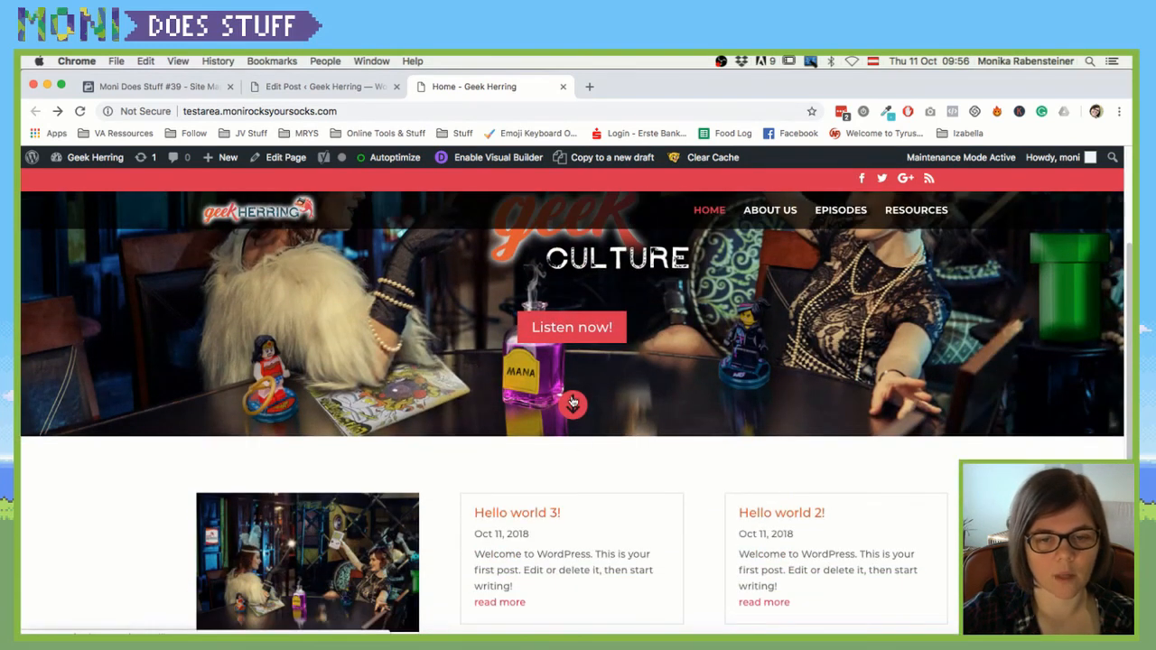
scroll(573, 389, "down", 1)
scroll(573, 362, "down", 3)
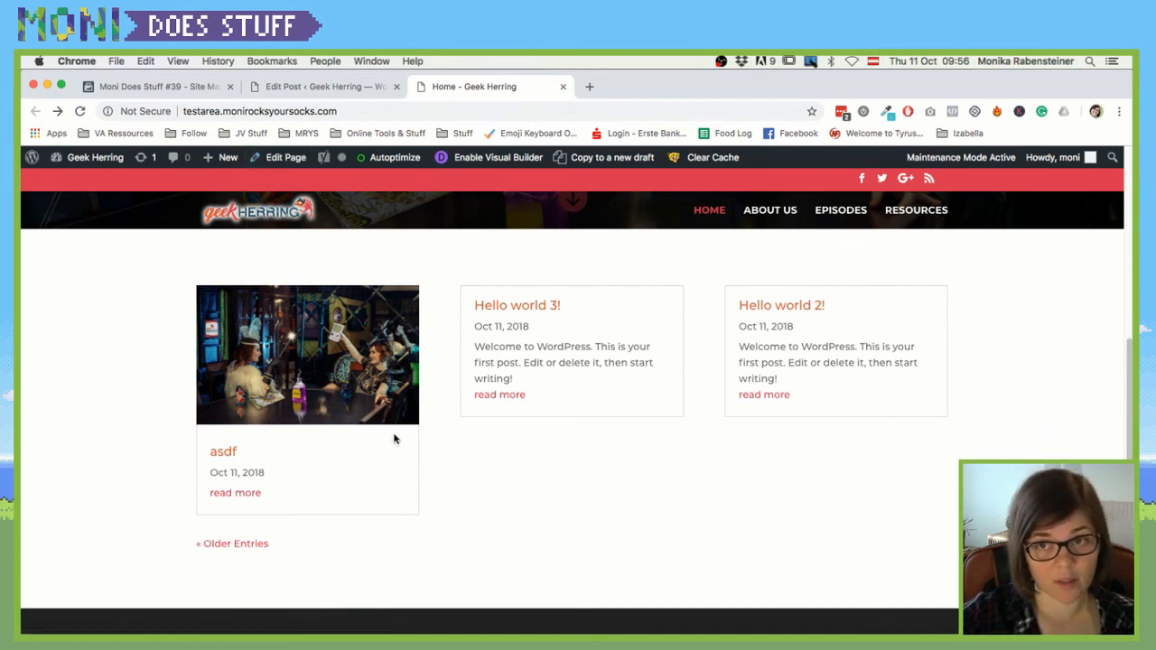
scroll(566, 418, "up", 10)
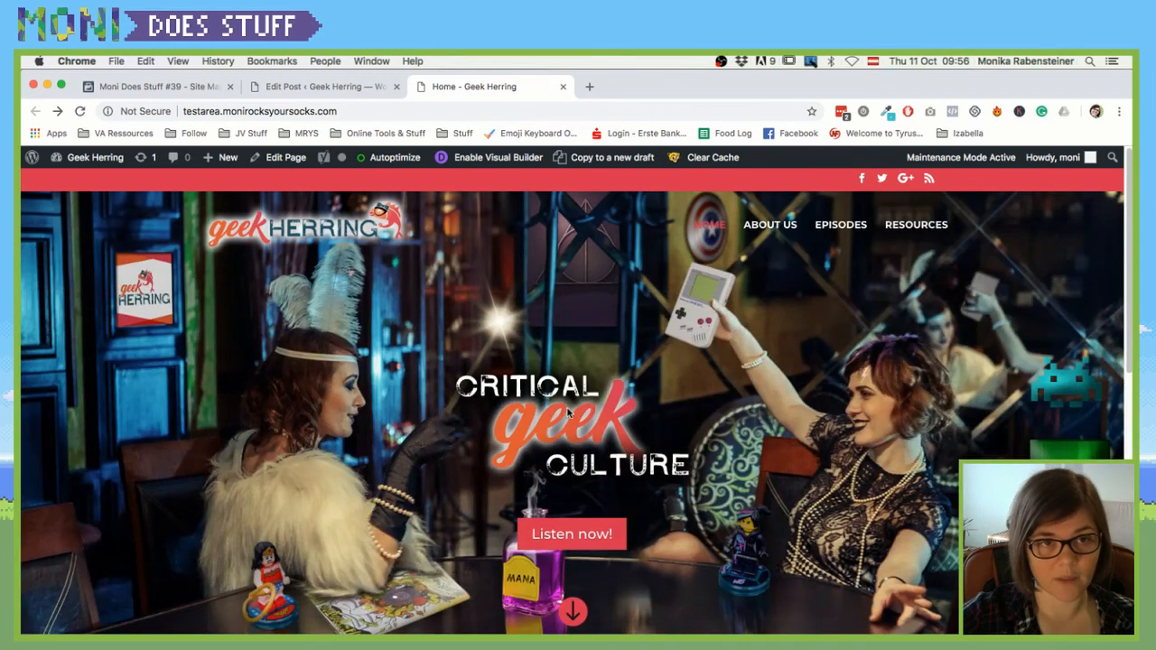
scroll(579, 404, "down", 10)
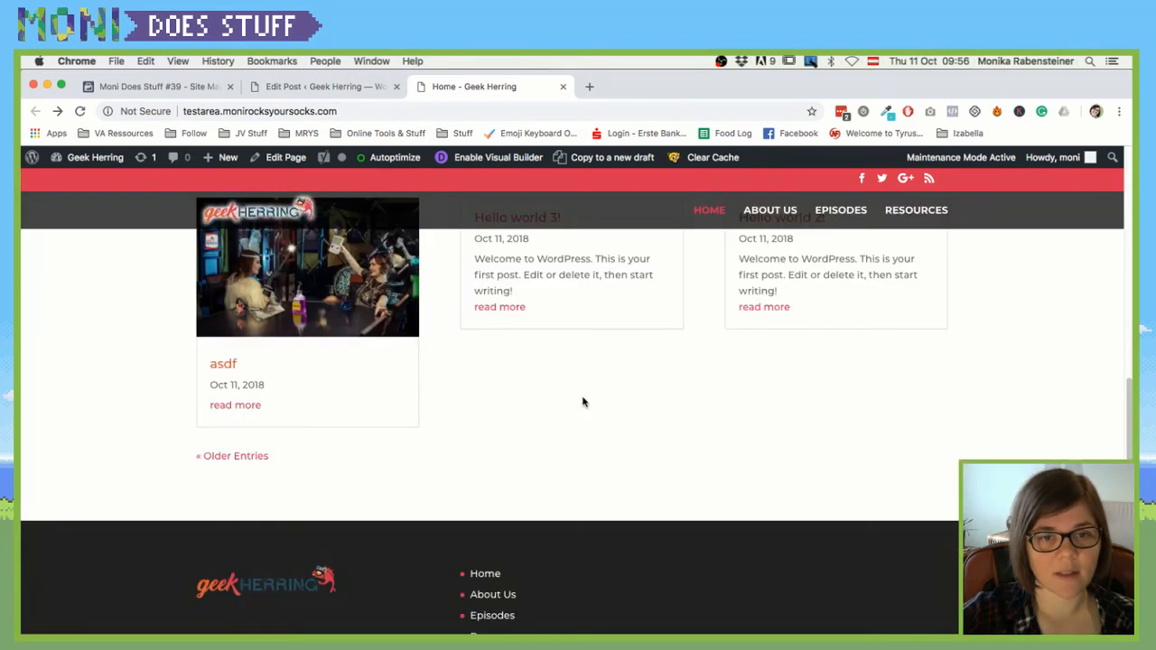
scroll(582, 402, "up", 10)
scroll(583, 402, "down", 10)
scroll(582, 402, "up", 10)
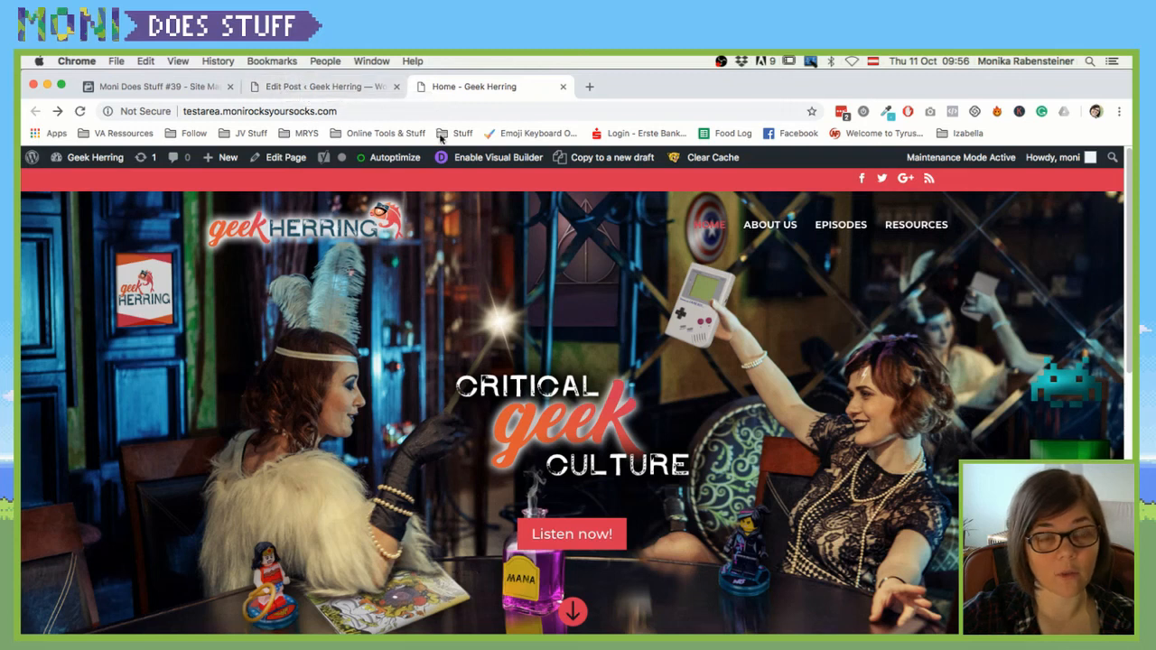
scroll(674, 417, "down", 6)
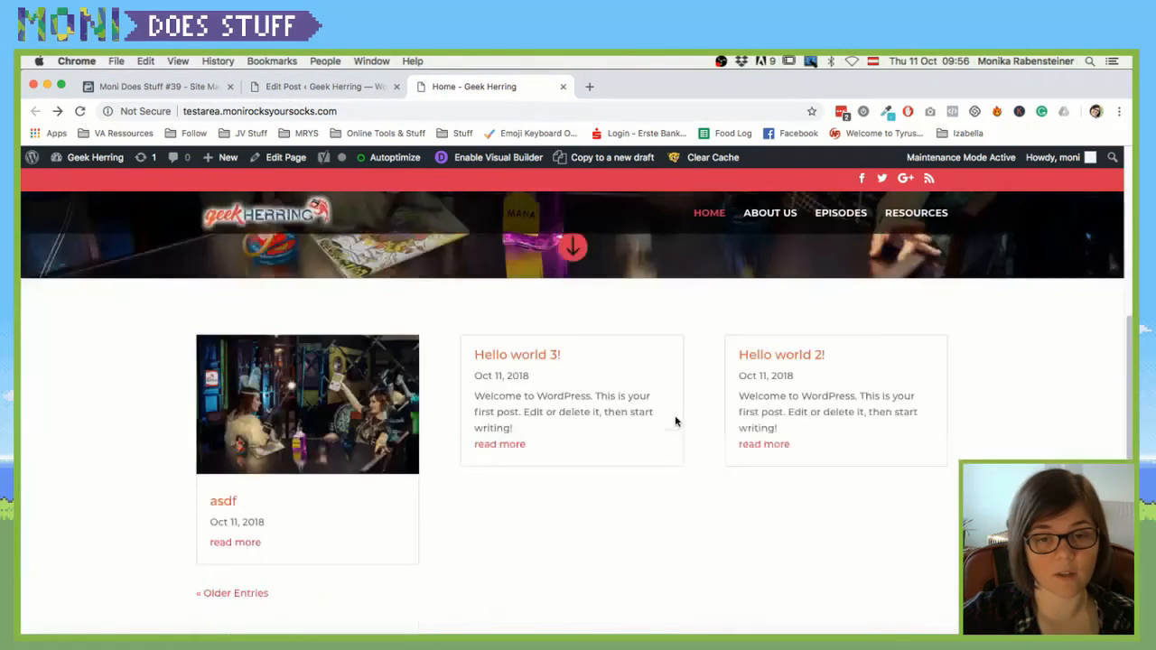